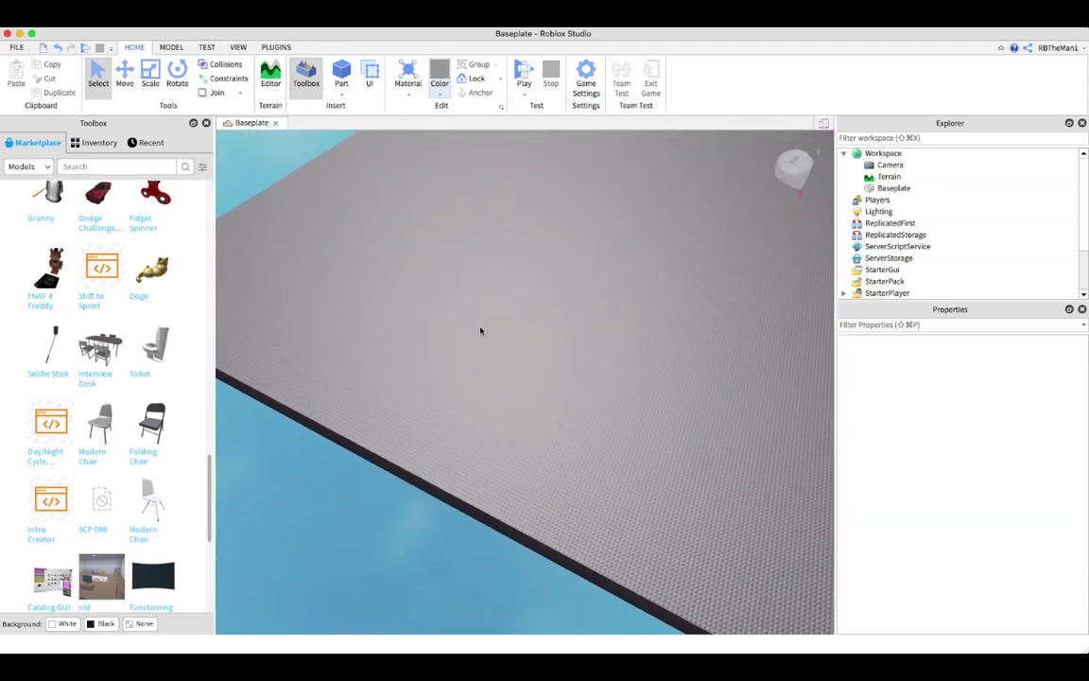
pyautogui.moveTo(431, 378); pyautogui.dragTo(452, 365, button='right')
pyautogui.scroll(5, 454, 367)
pyautogui.moveTo(431, 445); pyautogui.dragTo(508, 416, button='right')
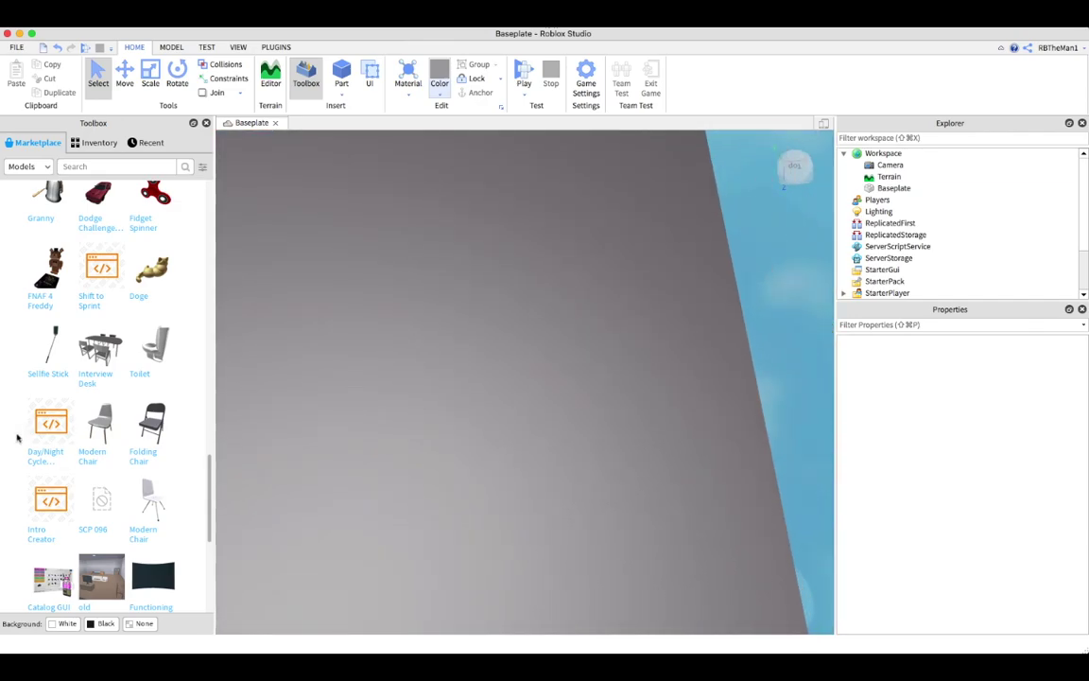
pyautogui.scroll(-5, 135, 378)
pyautogui.scroll(10, 152, 397)
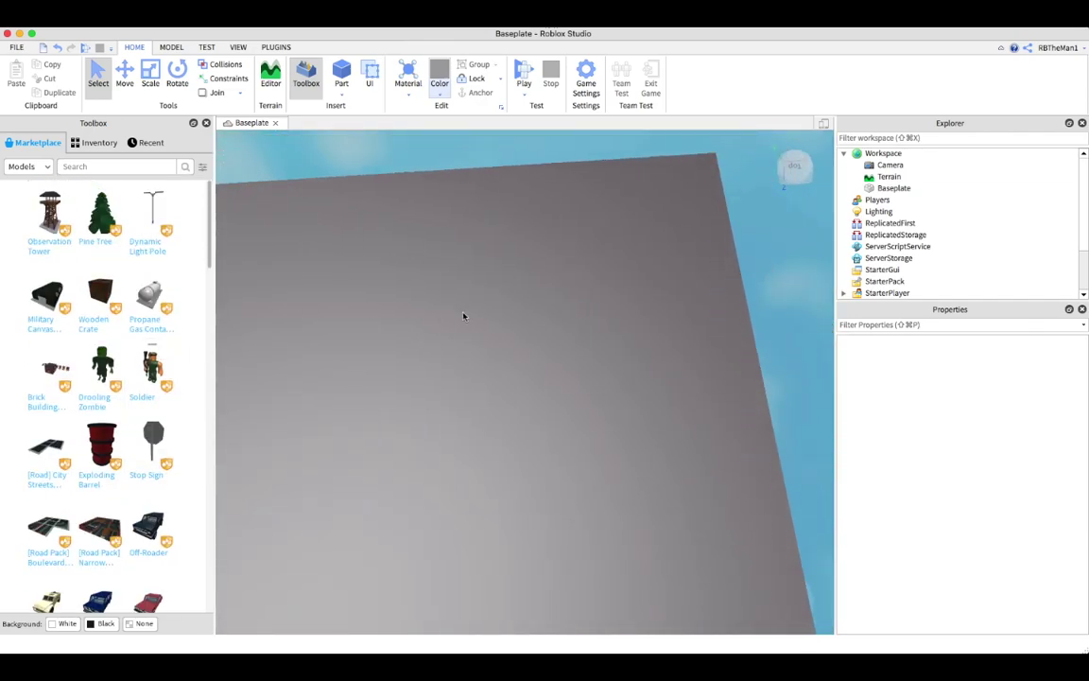
pyautogui.scroll(8, 415, 398)
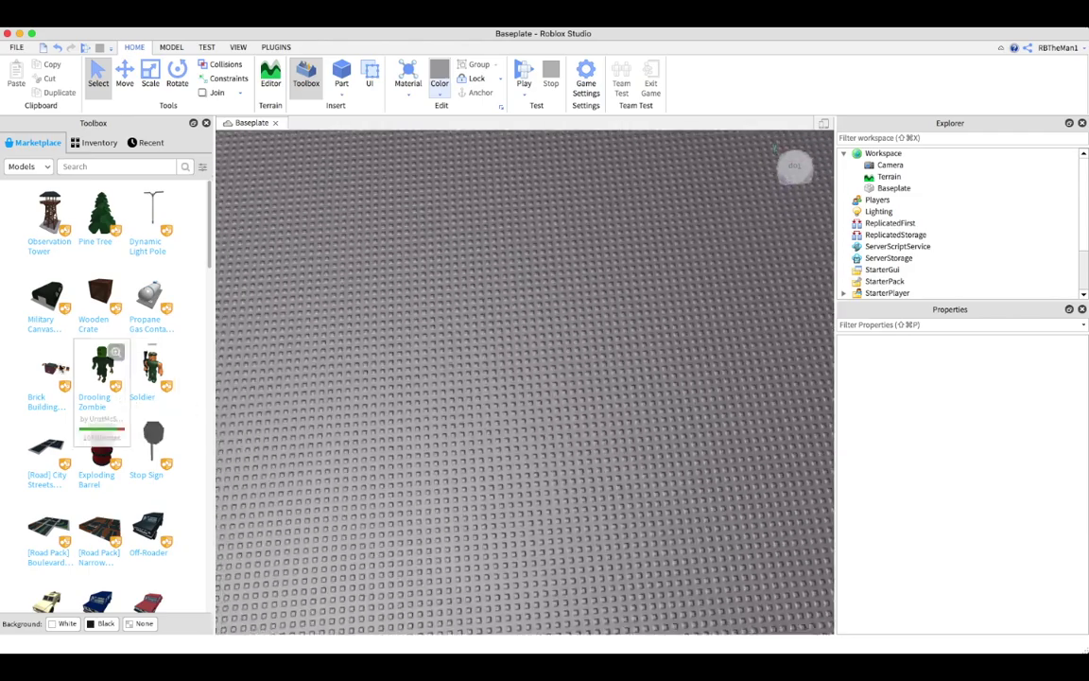
pyautogui.scroll(-10, 528, 393)
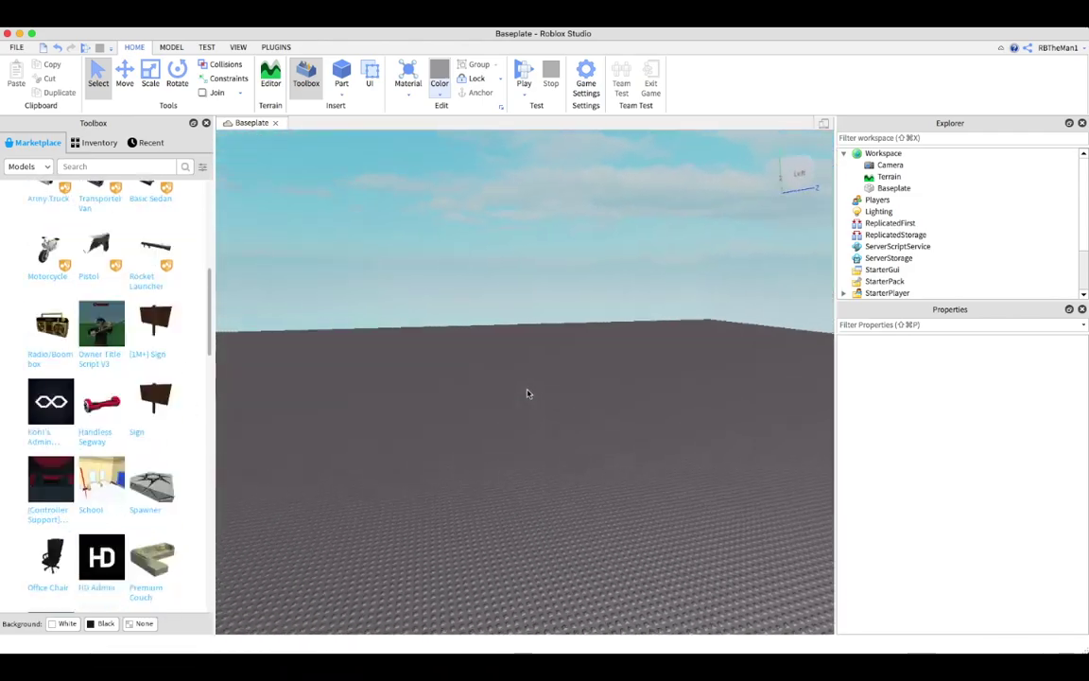
pyautogui.moveTo(527, 393); pyautogui.dragTo(434, 329, button='right')
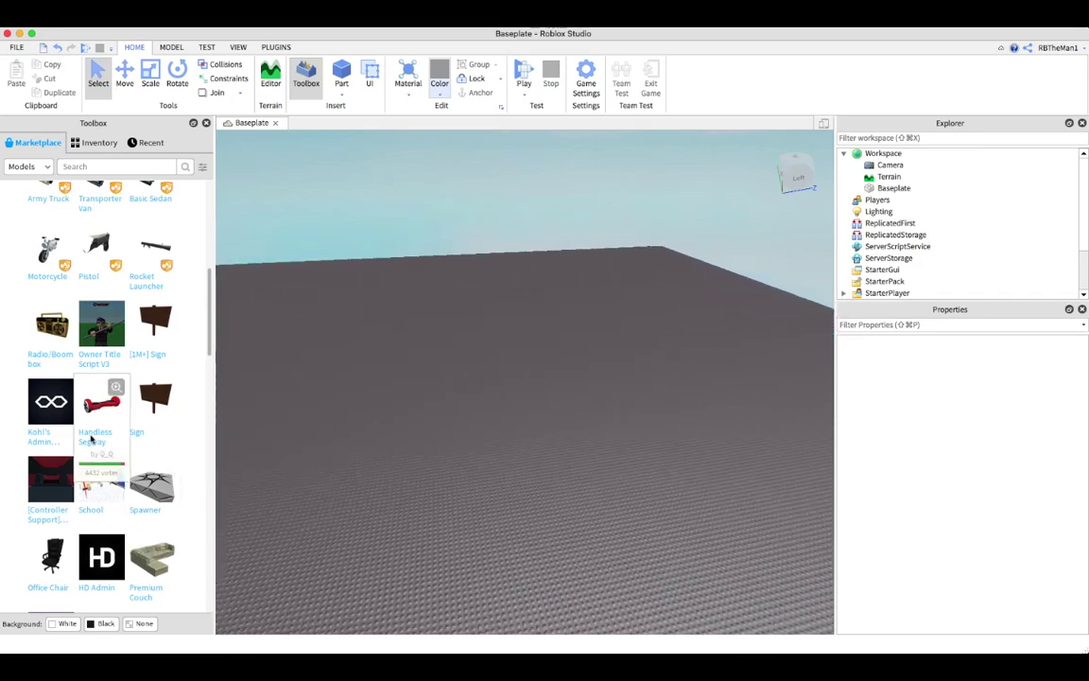
pyautogui.scroll(5, 92, 438)
pyautogui.scroll(5, 63, 483)
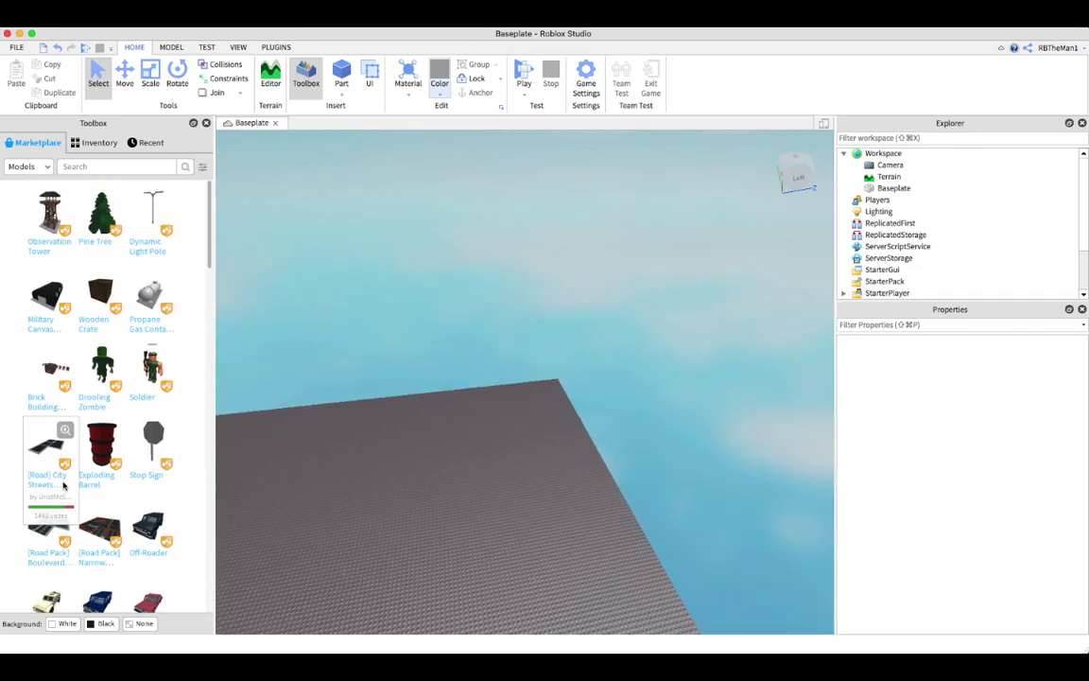
pyautogui.scroll(-5, 64, 483)
pyautogui.scroll(-5, 261, 464)
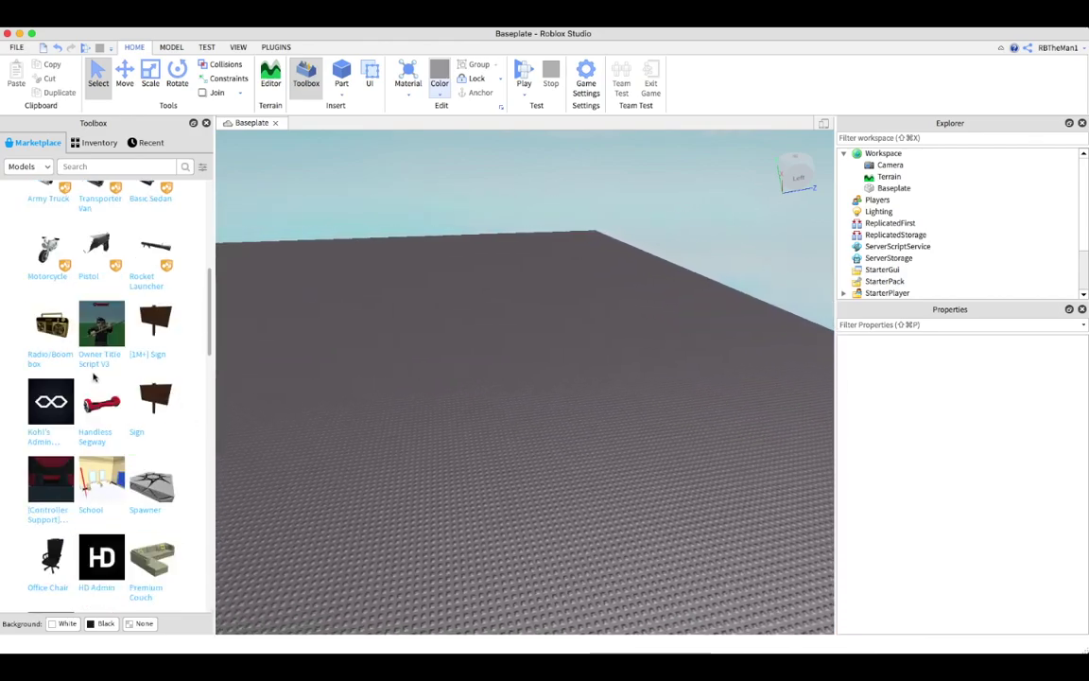
pyautogui.scroll(10, 93, 377)
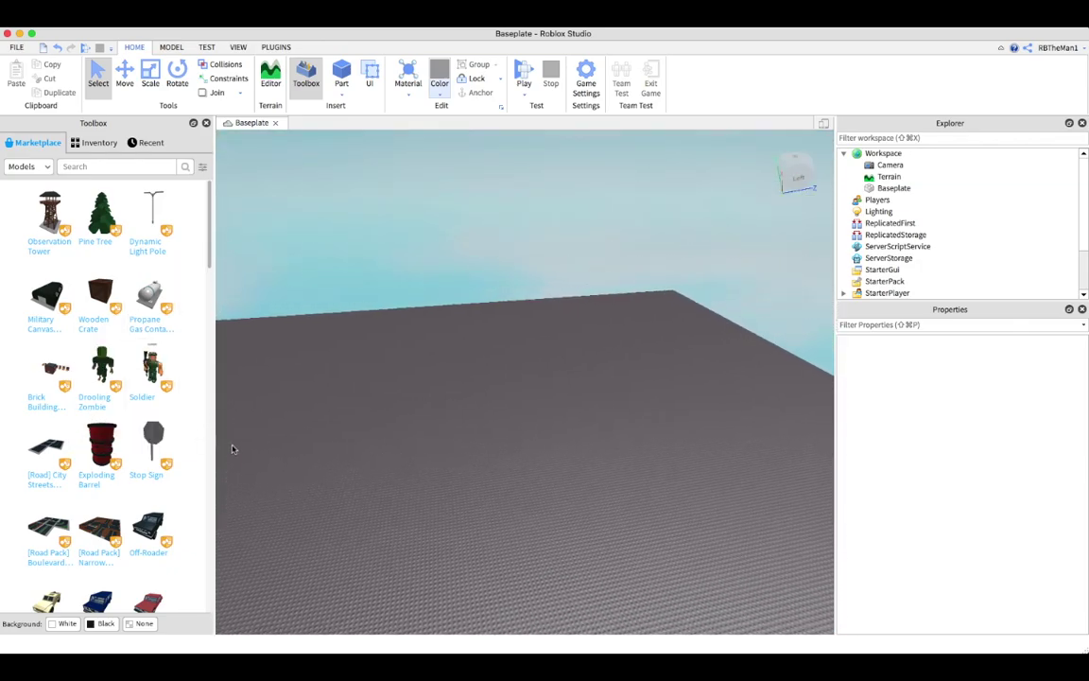
pyautogui.scroll(-5, 15, 446)
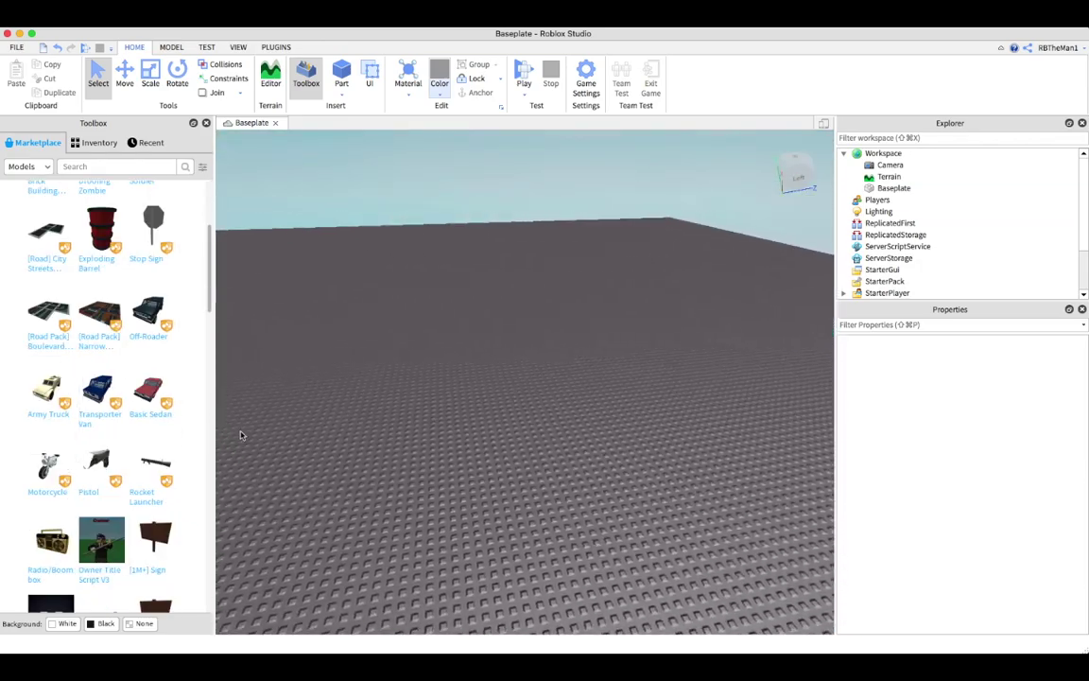
pyautogui.scroll(-5, 104, 397)
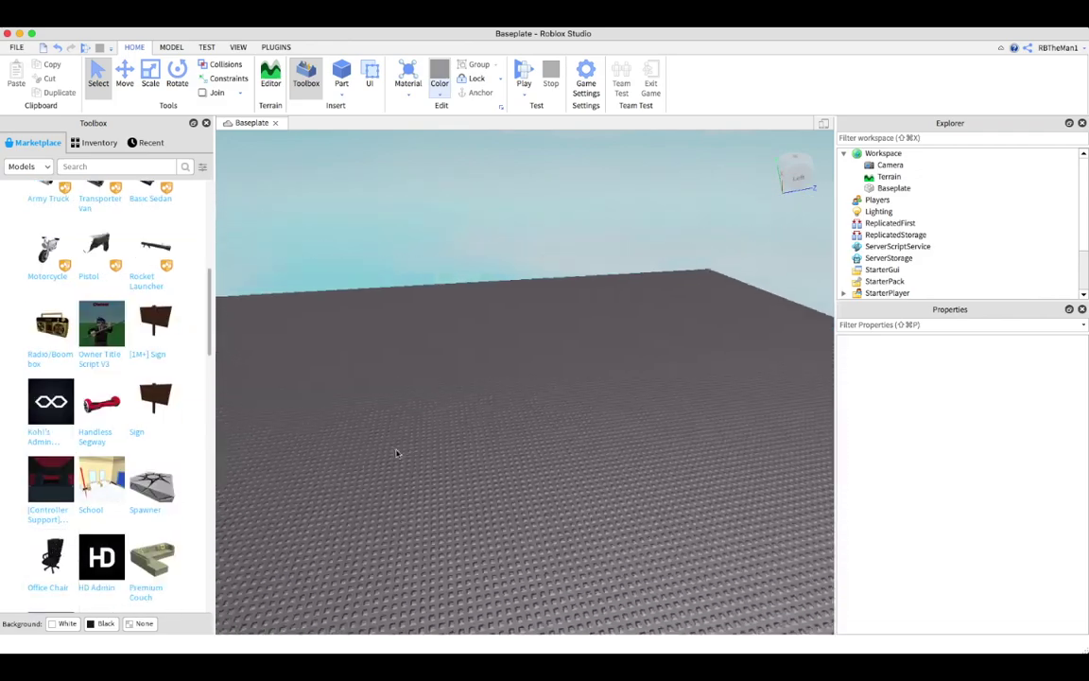
pyautogui.scroll(5, 394, 454)
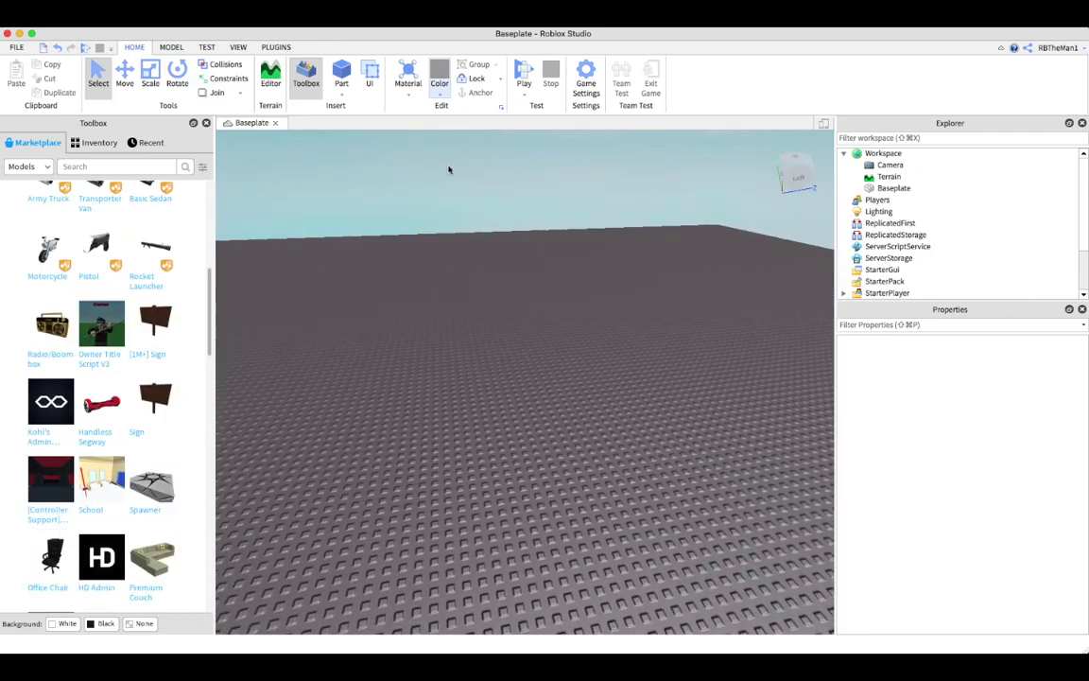
# Step: Insert a block part on the baseplate and colour it Toothpaste
pyautogui.scroll(5, 449, 169)
pyautogui.click(341, 75)
pyautogui.click(439, 83)
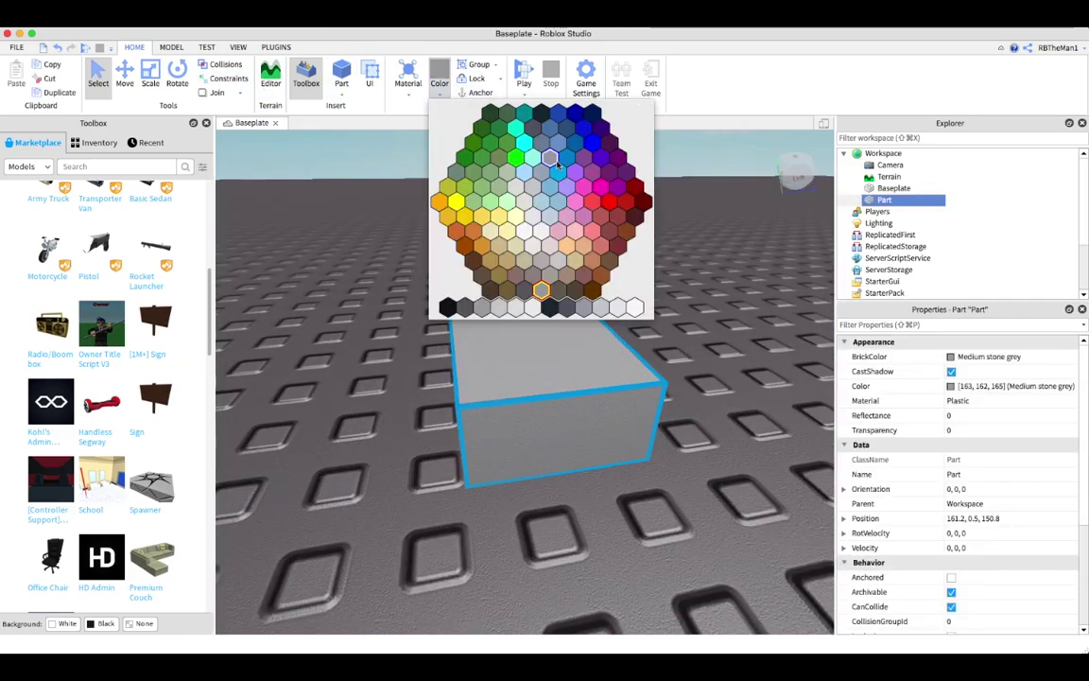
pyautogui.click(516, 128)
# Step: Set the Toothpaste part's material to Ice
pyautogui.click(407, 75)
pyautogui.click(412, 255)
pyautogui.click(407, 76)
pyautogui.click(407, 76)
pyautogui.click(407, 76)
pyautogui.click(413, 255)
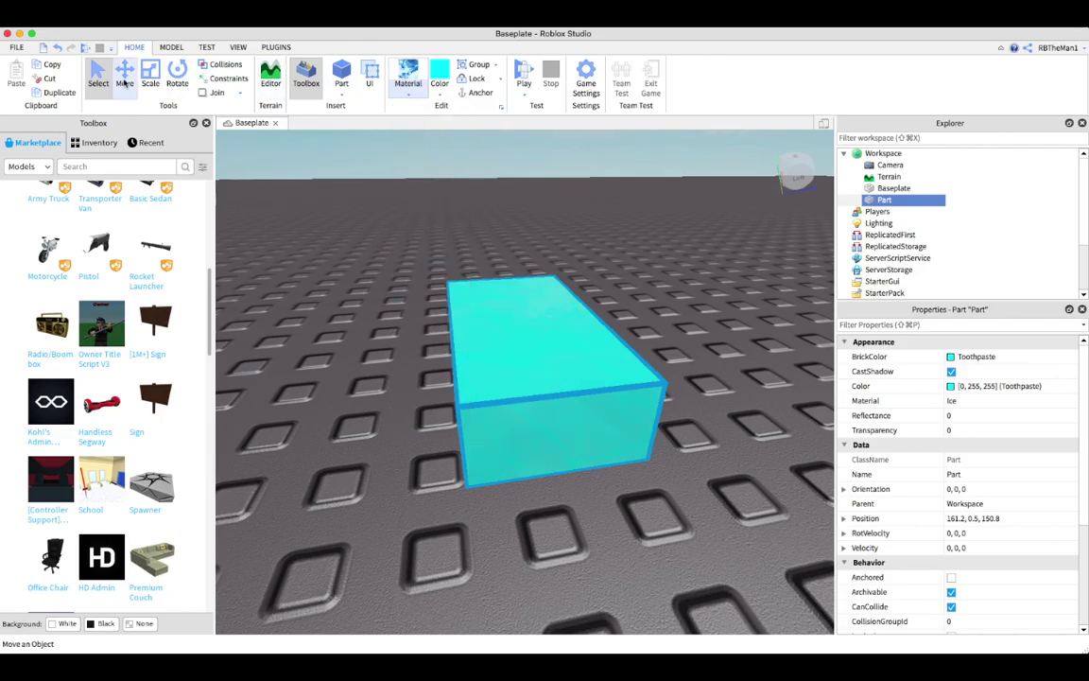
# Step: Scale the Ice part into a long, flat strip running across the baseplate
pyautogui.click(150, 76)
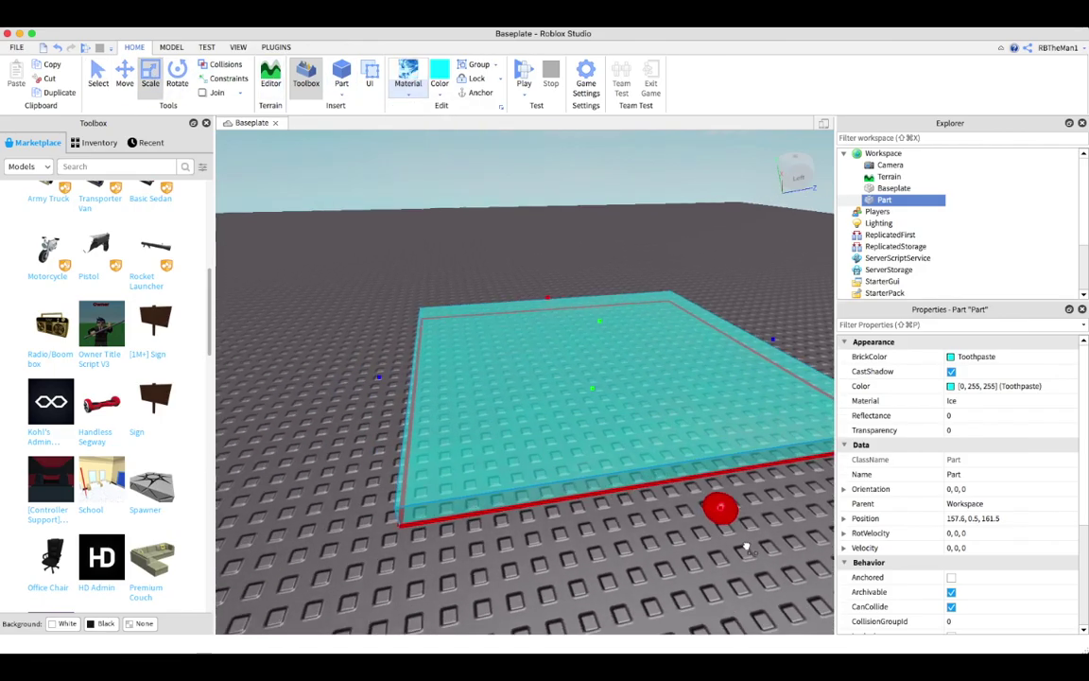
pyautogui.moveTo(746, 546); pyautogui.dragTo(718, 552, button='right')
pyautogui.moveTo(698, 520); pyautogui.dragTo(757, 576)
pyautogui.moveTo(756, 576); pyautogui.dragTo(797, 435, button='right')
# Step: Duplicate the Ice strip and rotate the copy to -90° about the vertical axis so the two strips form a cross
pyautogui.click(124, 75)
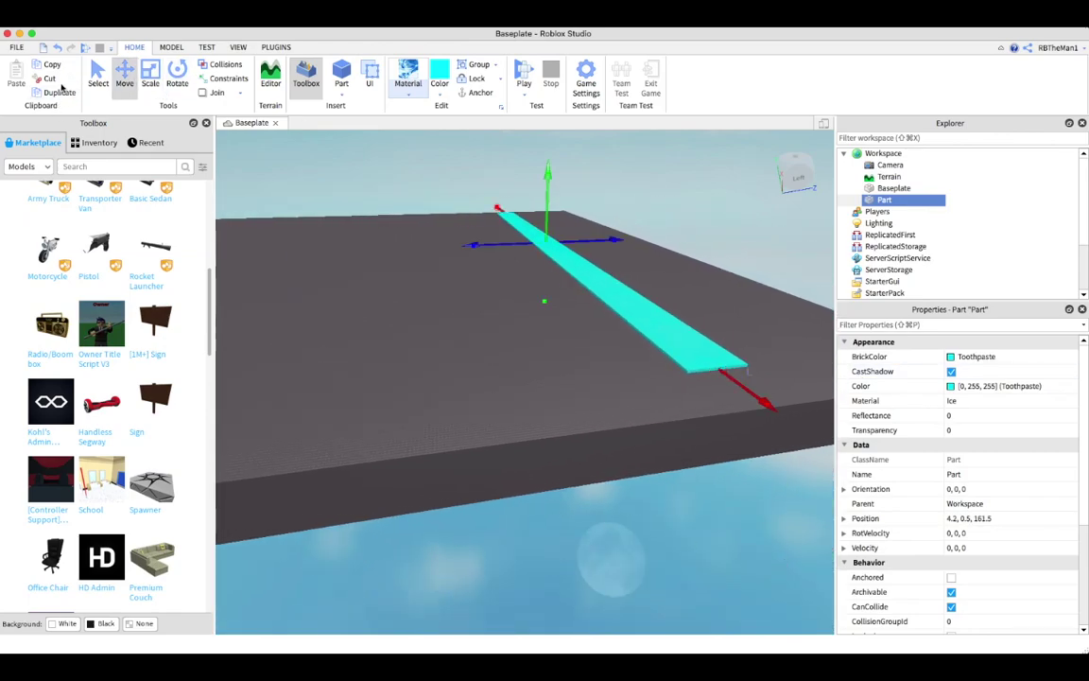
pyautogui.moveTo(284, 260); pyautogui.dragTo(321, 313)
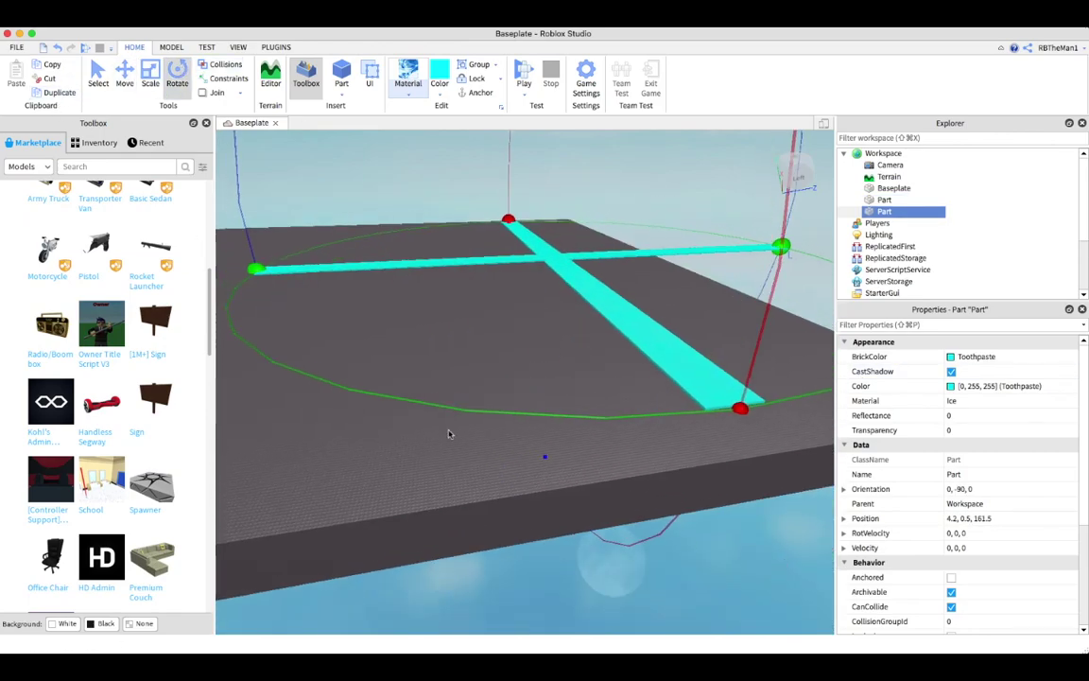
pyautogui.click(150, 75)
pyautogui.moveTo(441, 161); pyautogui.dragTo(422, 409, button='right')
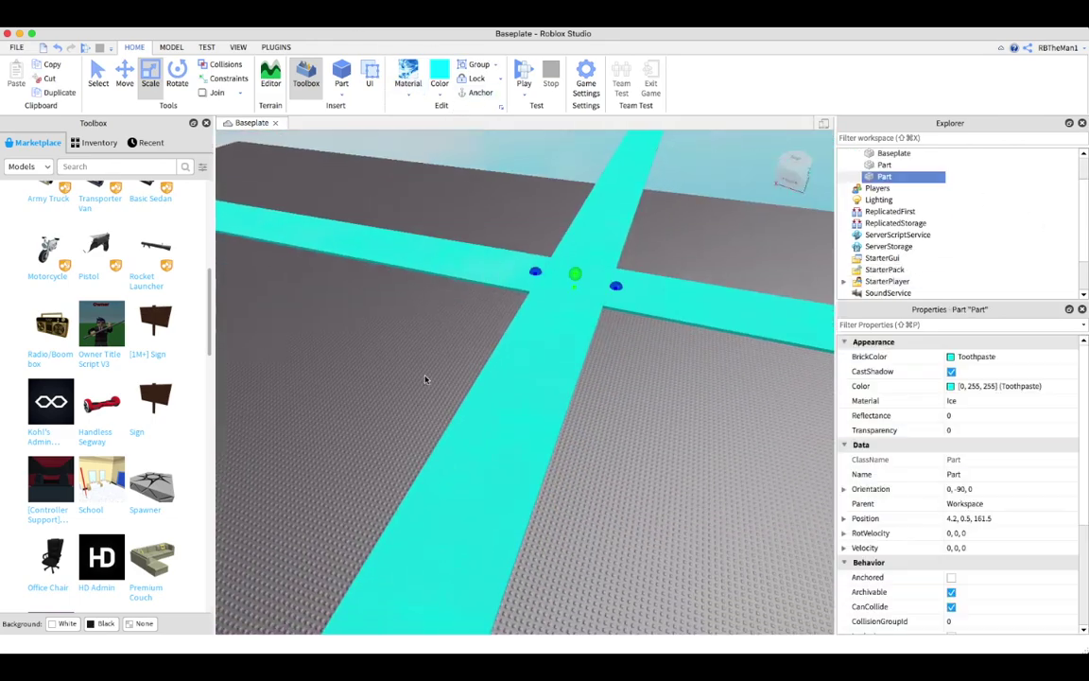
pyautogui.click(317, 387)
pyautogui.moveTo(318, 387); pyautogui.dragTo(395, 474, button='right')
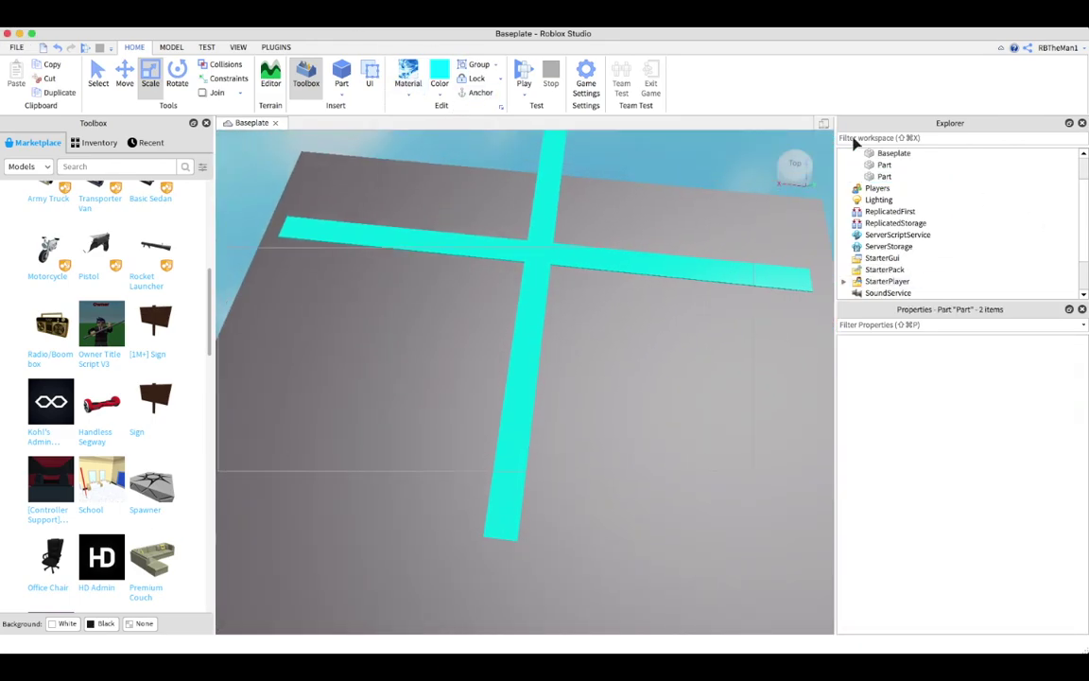
# Step: Set the transparency of both crossing Ice strips to 0.55 and anchor the rotated strip
pyautogui.press('super+a')
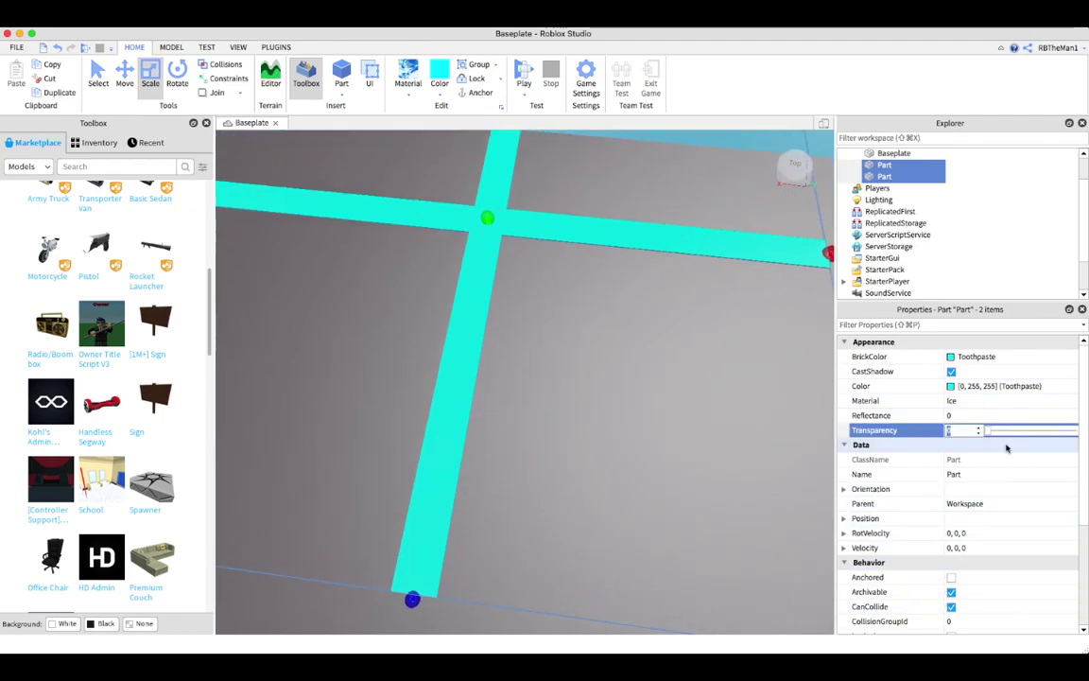
pyautogui.click(605, 422)
pyautogui.moveTo(605, 422); pyautogui.dragTo(529, 397, button='right')
pyautogui.click(884, 176)
pyautogui.click(951, 577)
pyautogui.click(558, 275)
pyautogui.moveTo(558, 274); pyautogui.dragTo(642, 216, button='right')
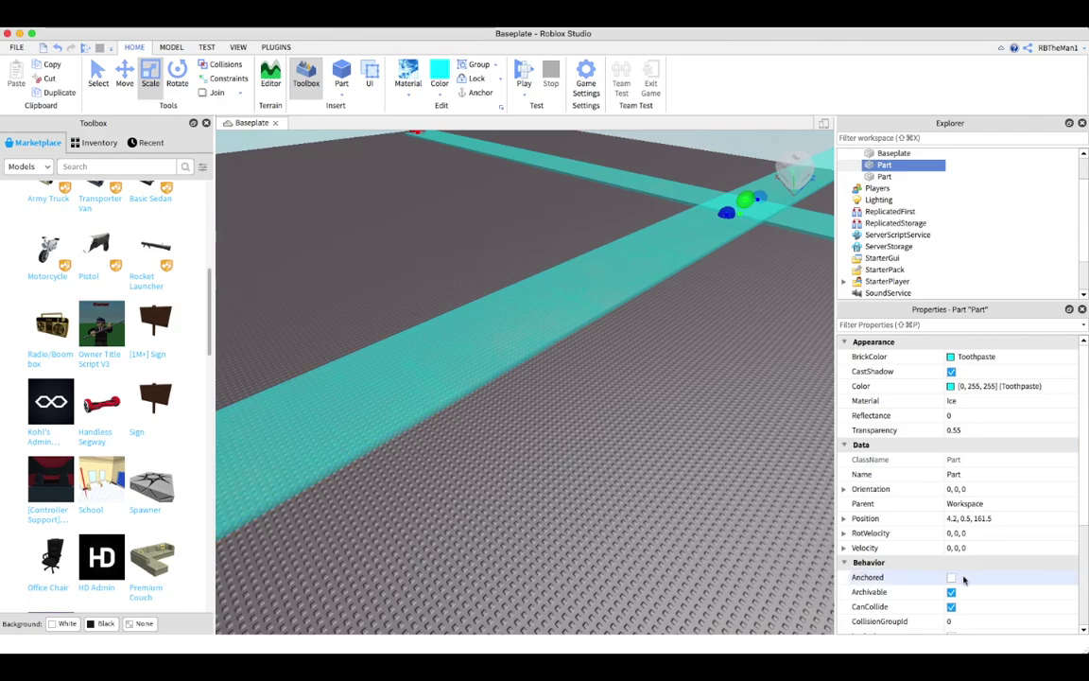
# Step: Add a Lily white Concrete part and stretch it into a thin slab beneath the crossing strips
pyautogui.click(407, 77)
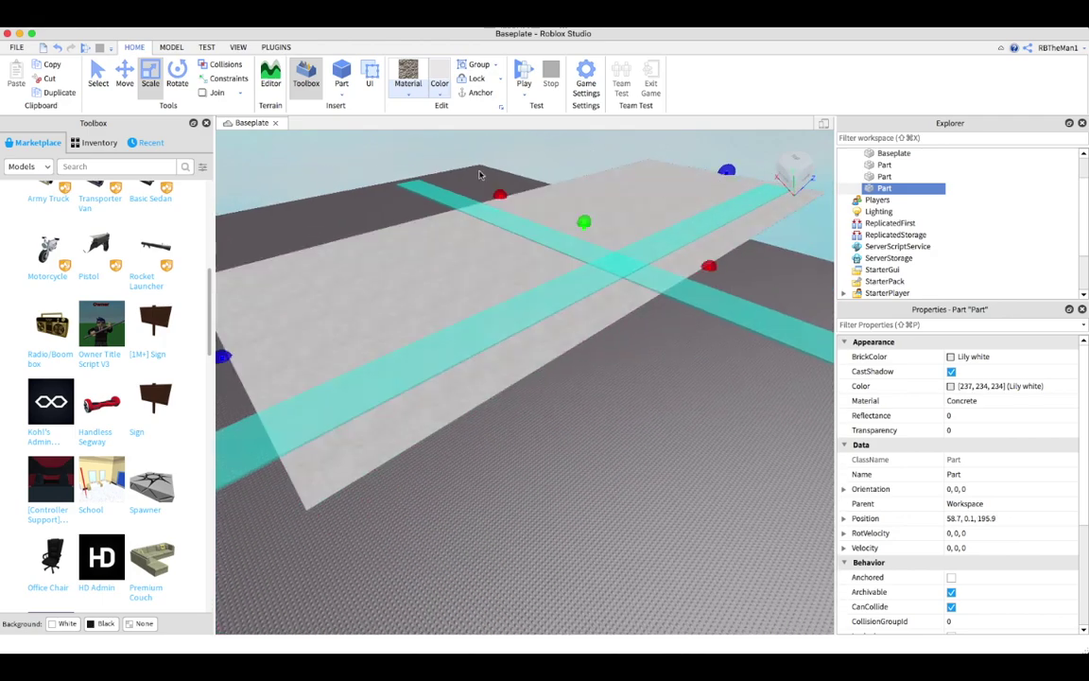
pyautogui.moveTo(451, 167); pyautogui.dragTo(791, 439)
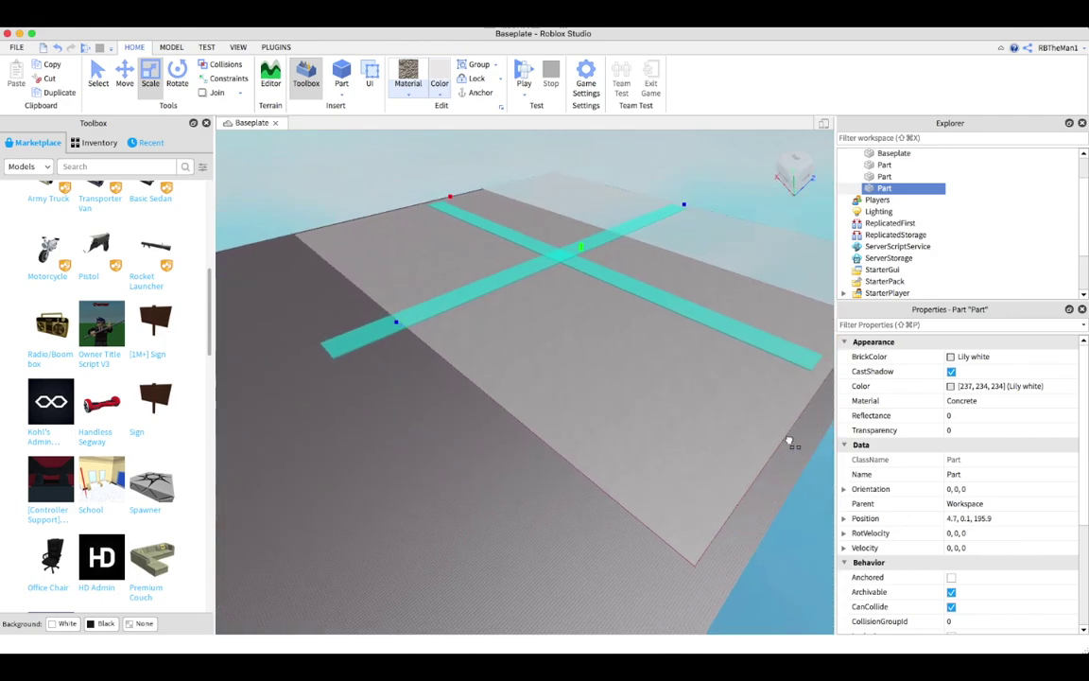
# Step: Add a Dark stone grey Concrete part and scale it into a raised block filling one quadrant between the strips
pyautogui.click(440, 76)
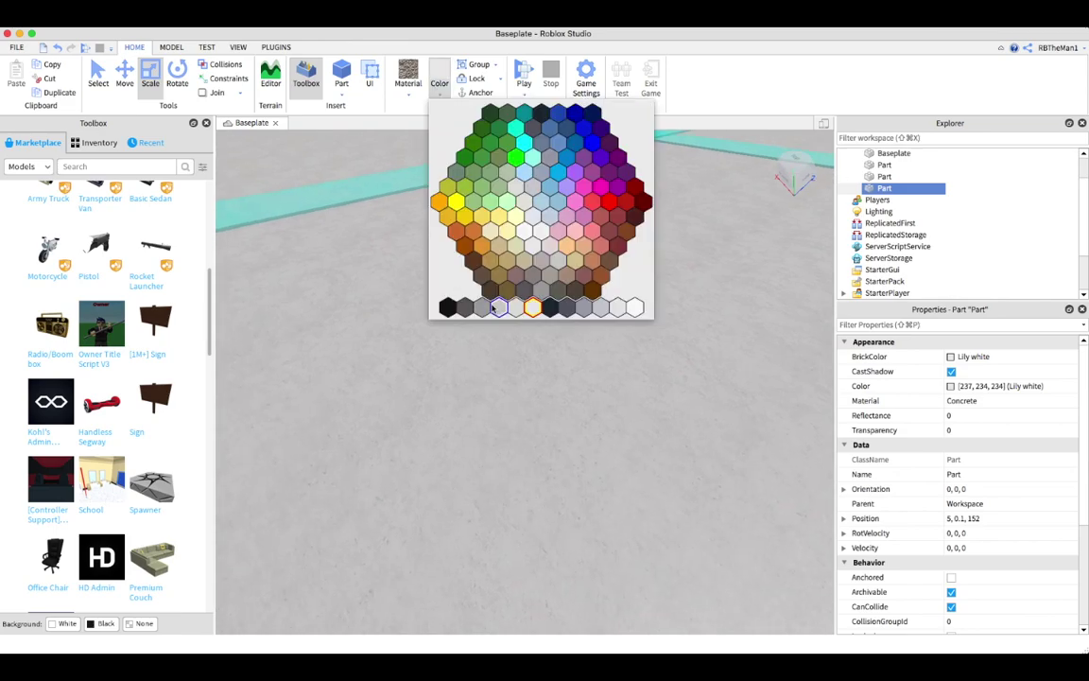
pyautogui.click(575, 241)
pyautogui.click(311, 75)
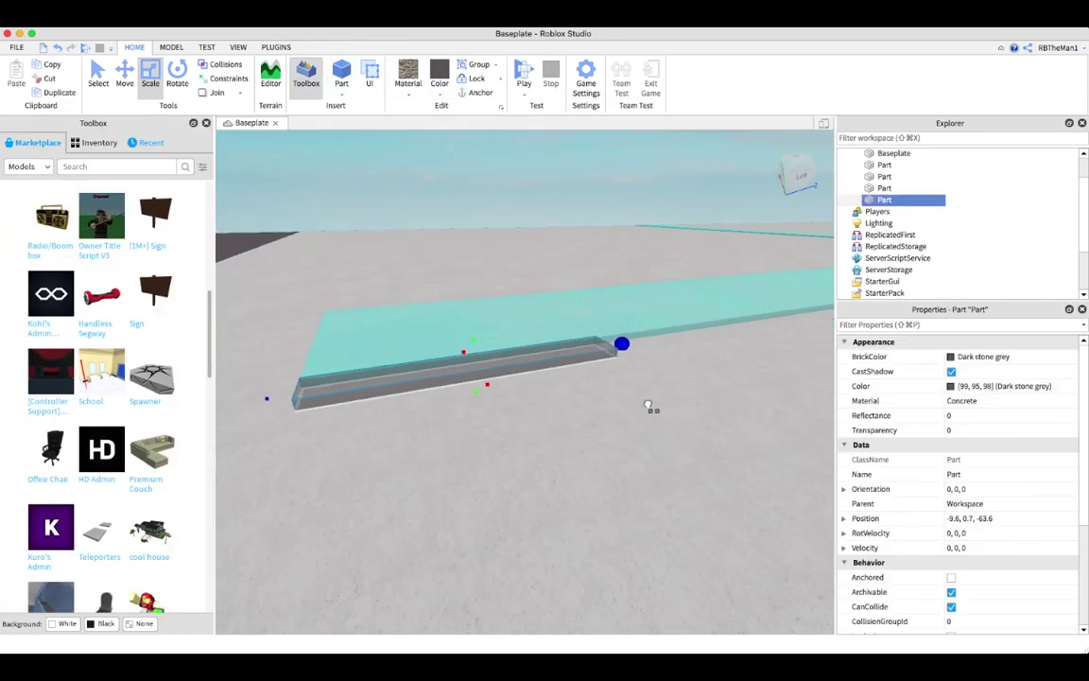
pyautogui.moveTo(503, 347); pyautogui.dragTo(472, 438)
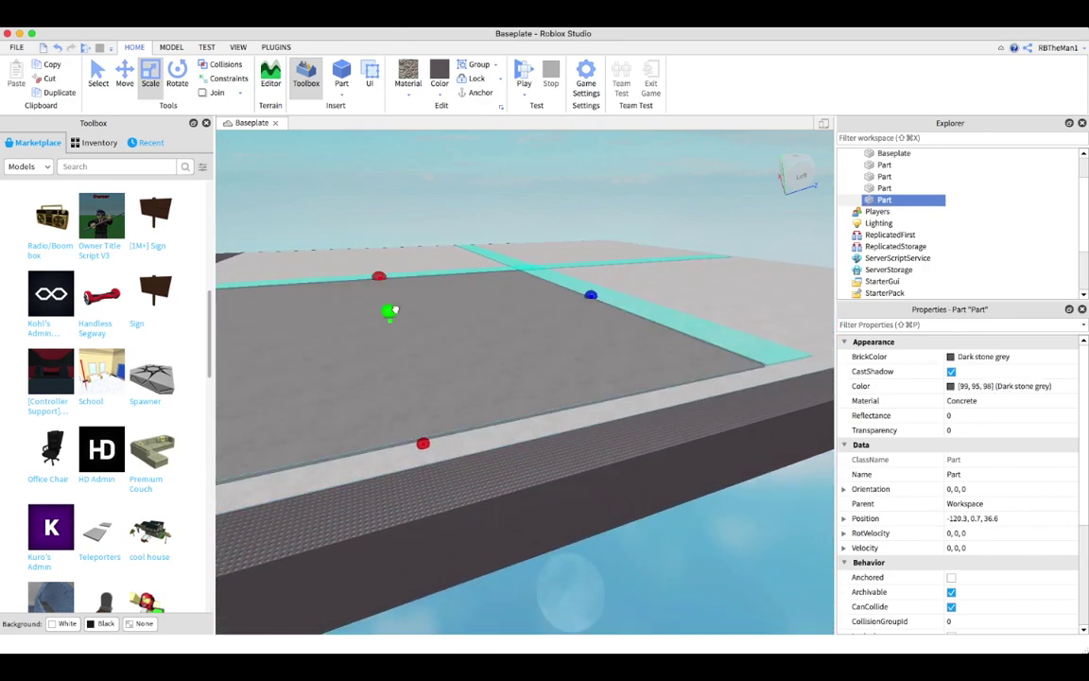
pyautogui.scroll(5, 413, 275)
pyautogui.moveTo(496, 316); pyautogui.dragTo(497, 340, button='right')
# Step: Duplicate the dark grey Concrete block and move the copies into the remaining quadrants of the cross
pyautogui.click(124, 75)
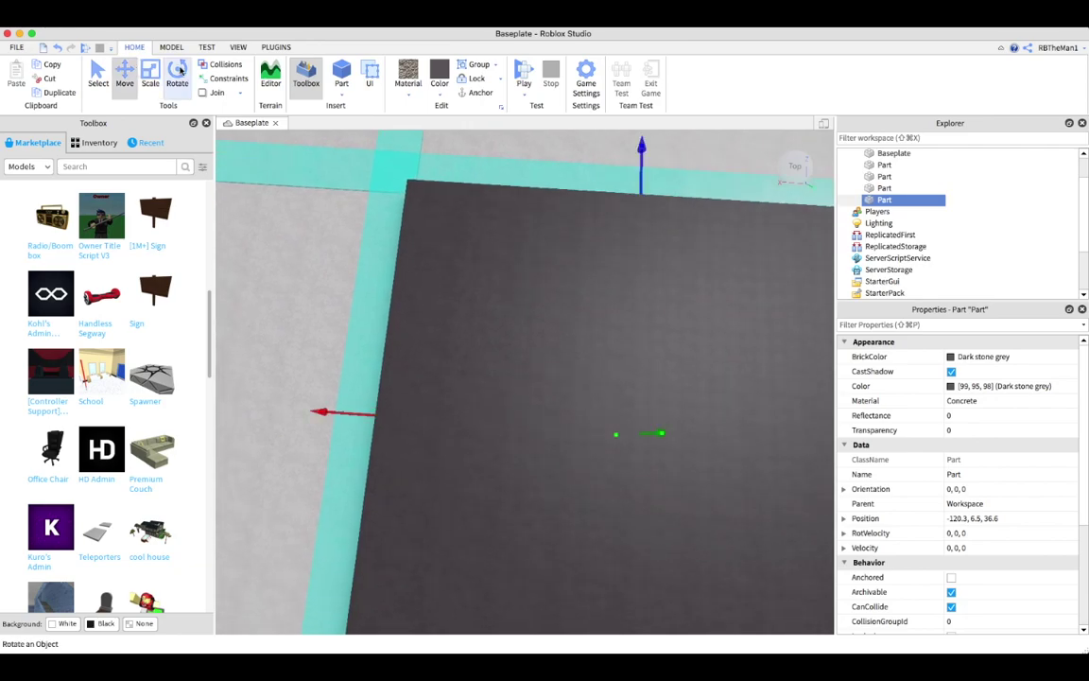
pyautogui.moveTo(635, 166); pyautogui.dragTo(605, 190)
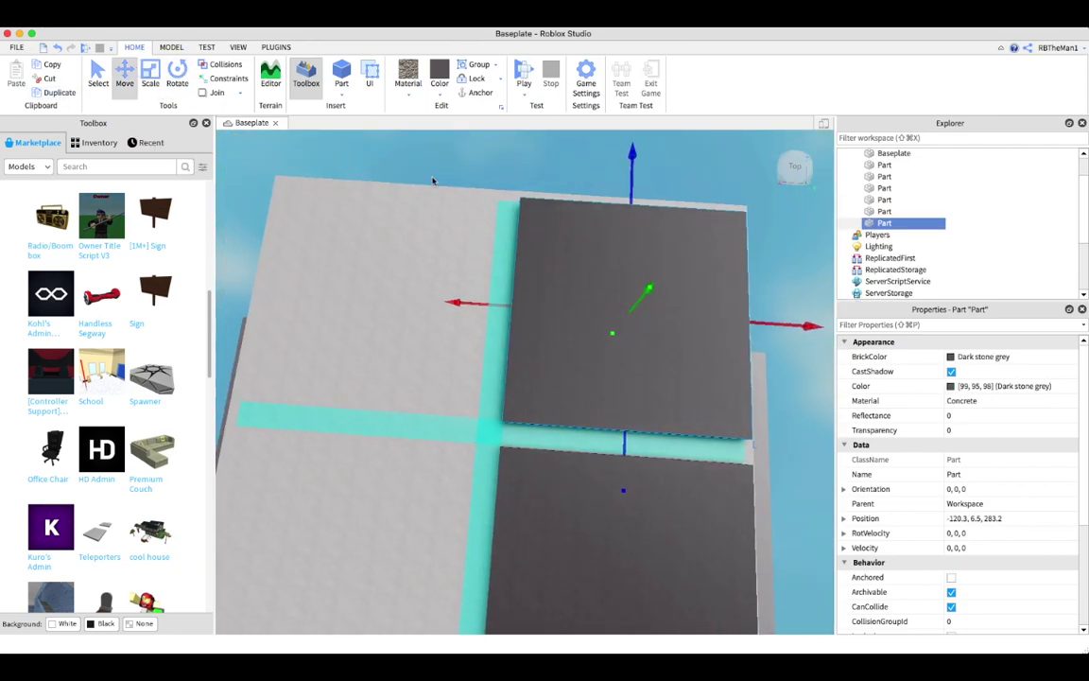
pyautogui.moveTo(459, 303); pyautogui.dragTo(300, 253)
pyautogui.moveTo(254, 237); pyautogui.dragTo(251, 548, button='right')
pyautogui.hotkey('ctrl', 'd')
# Step: Recolour the dark Concrete quadrant blocks to a lighter grey
pyautogui.click(440, 87)
pyautogui.click(505, 307)
pyautogui.moveTo(564, 414); pyautogui.dragTo(289, 311, button='right')
pyautogui.click(370, 430)
pyautogui.scroll(-10, 53, 511)
pyautogui.scroll(3, 53, 511)
pyautogui.scroll(5, 331, 312)
# Step: Insert a Maroon block part with the Sand material on top of a grey quadrant block
pyautogui.click(439, 83)
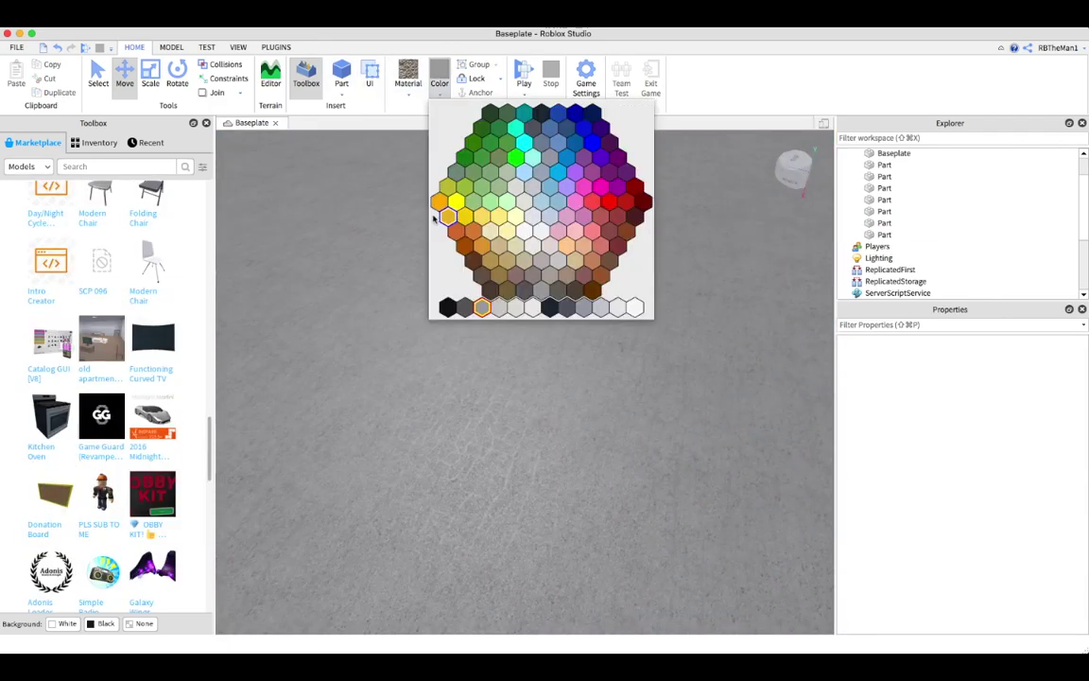
pyautogui.click(644, 208)
pyautogui.scroll(-5, 490, 163)
pyautogui.click(396, 91)
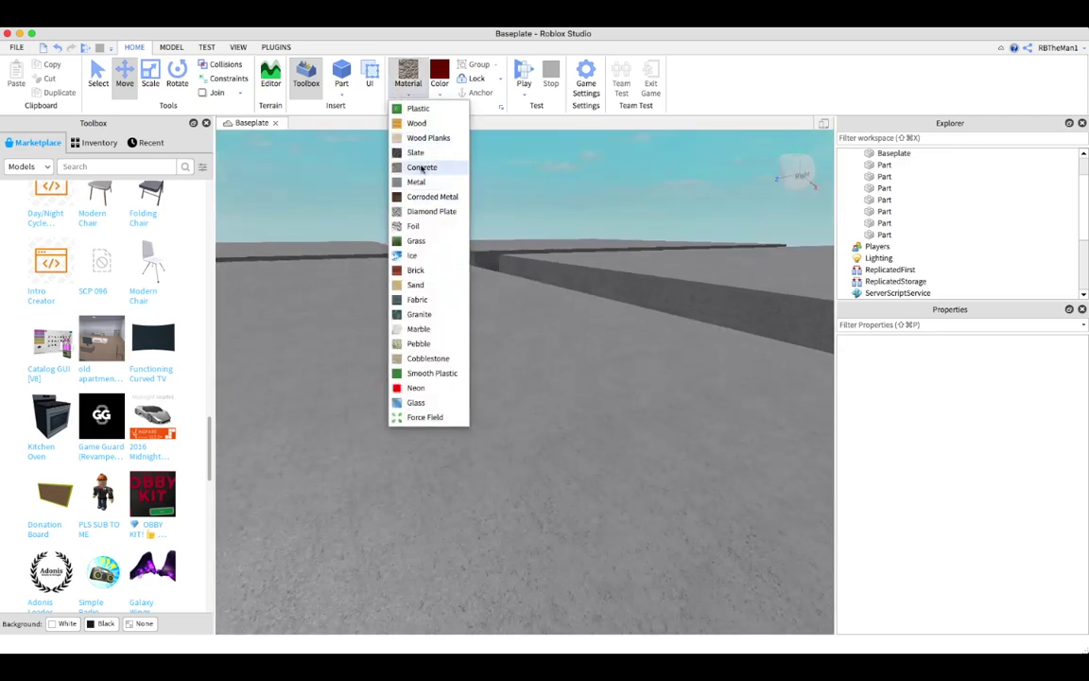
pyautogui.click(419, 285)
pyautogui.click(341, 76)
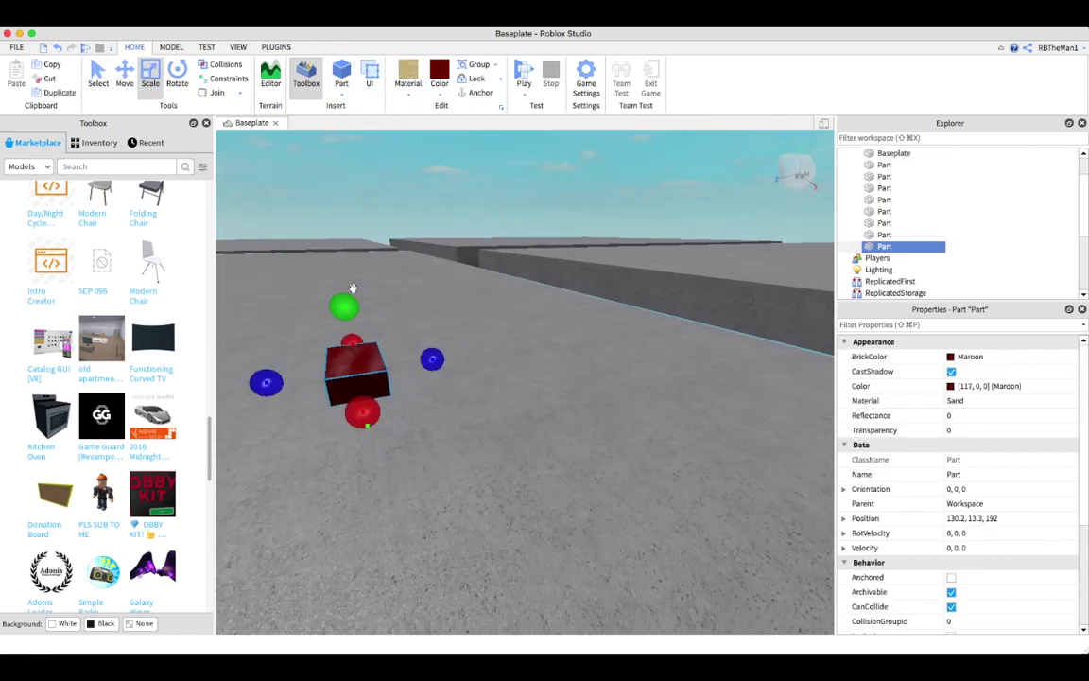
# Step: Scale the Maroon part up into a large, tall building block on the quadrant
pyautogui.moveTo(358, 308); pyautogui.dragTo(345, 188)
pyautogui.moveTo(484, 409); pyautogui.dragTo(273, 387)
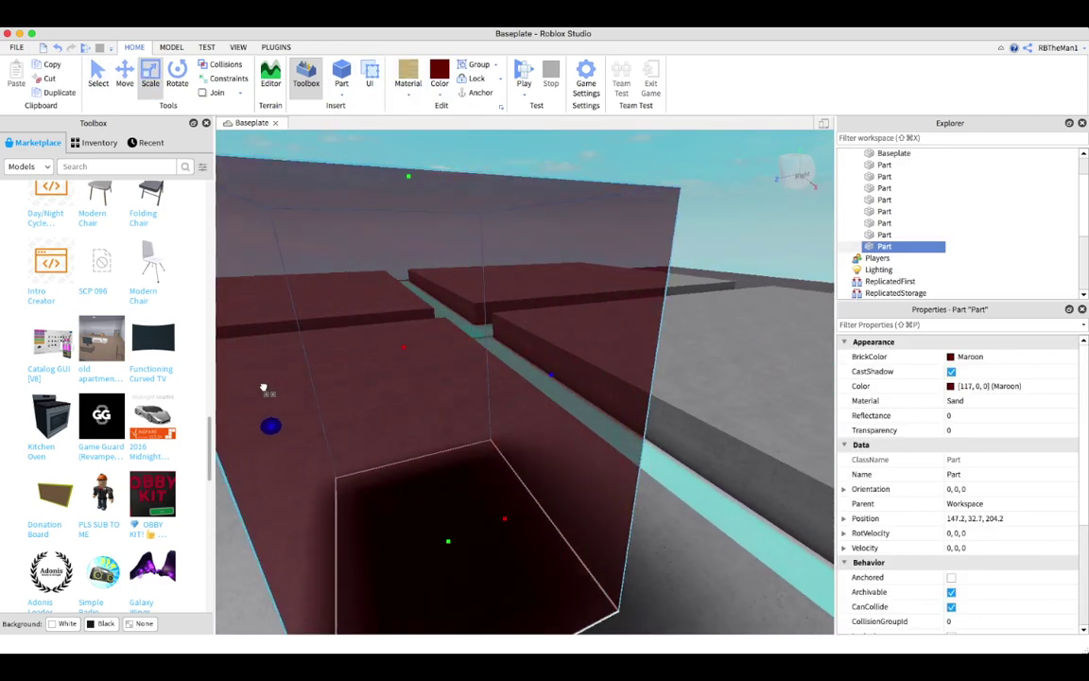
pyautogui.click(426, 170)
# Step: Insert a Medium stone grey Wood wedge on top of the Maroon block and rotate it to -90° about the vertical axis
pyautogui.click(440, 76)
pyautogui.click(513, 308)
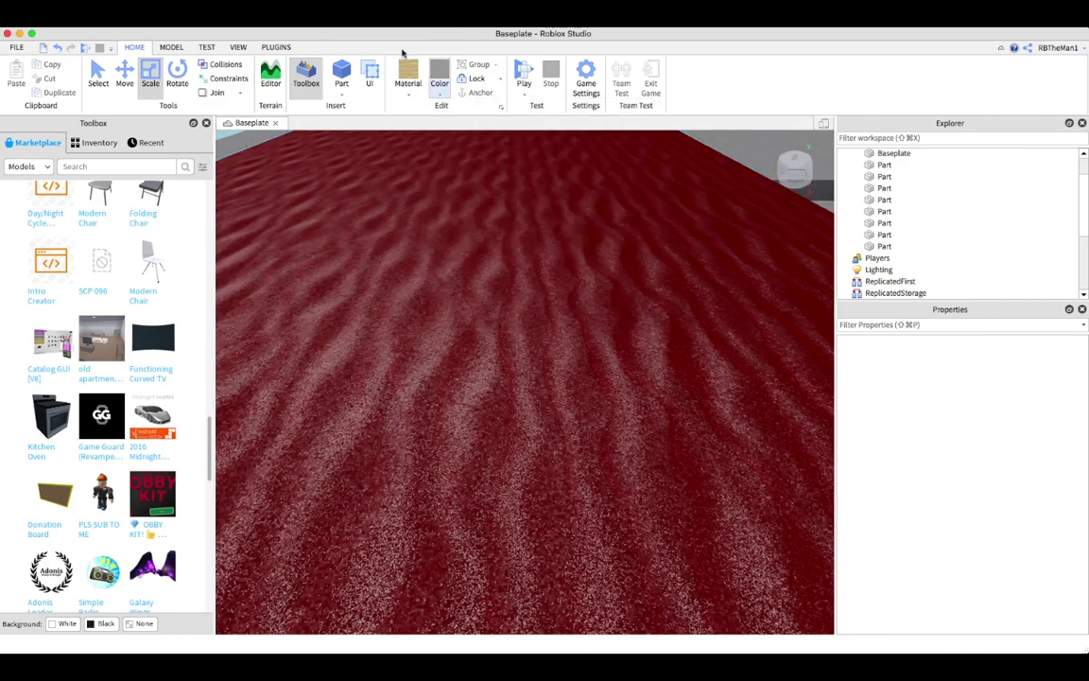
pyautogui.click(355, 137)
pyautogui.scroll(-5, 496, 379)
pyautogui.press('super+4')
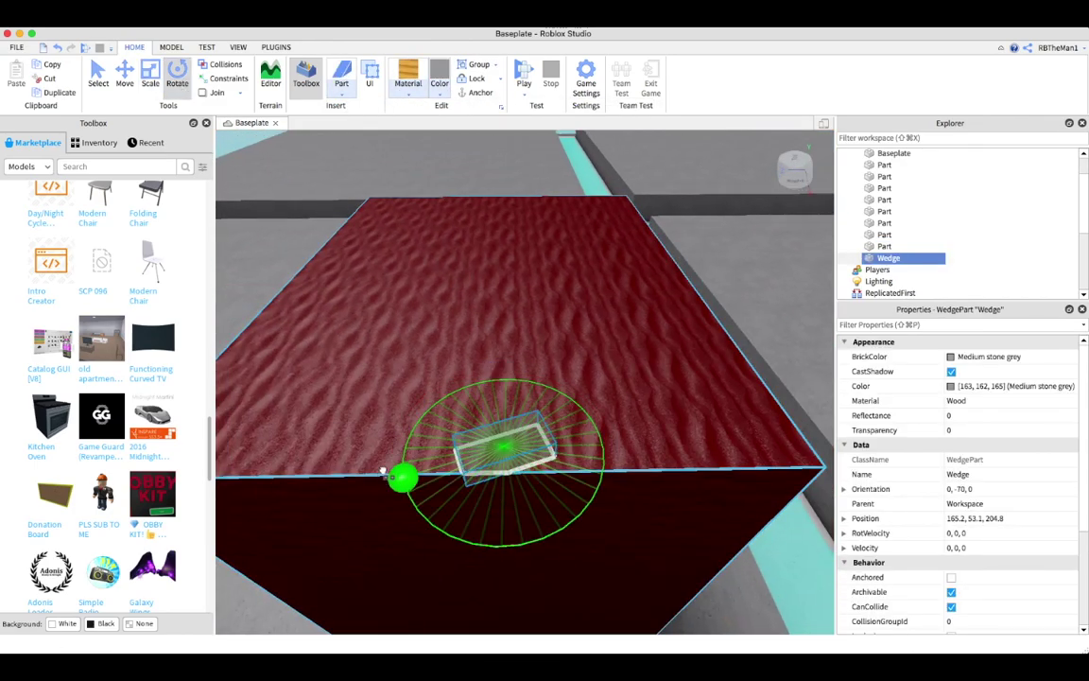
pyautogui.moveTo(383, 470); pyautogui.dragTo(397, 501)
# Step: Move the wedge to the edge of the Maroon building's top and stretch it to cover about half of the top surface
pyautogui.press('super+2')
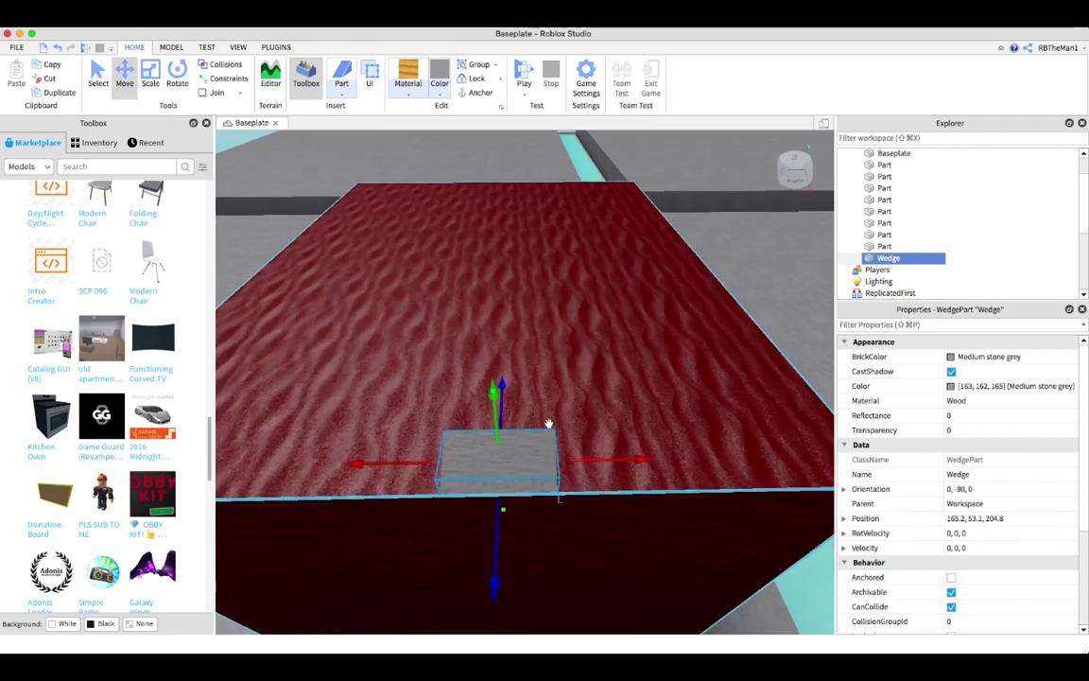
pyautogui.moveTo(529, 409); pyautogui.dragTo(577, 470, button='right')
pyautogui.moveTo(508, 431); pyautogui.dragTo(474, 224, button='right')
pyautogui.press('super+3')
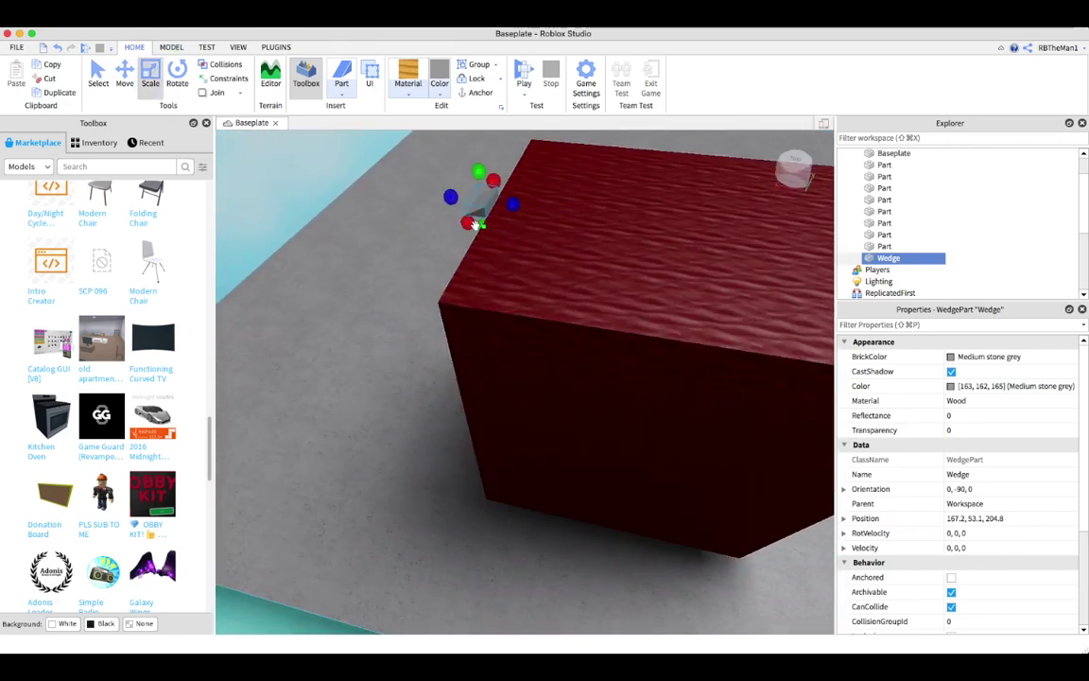
pyautogui.moveTo(412, 311); pyautogui.dragTo(369, 408)
pyautogui.scroll(5, 620, 362)
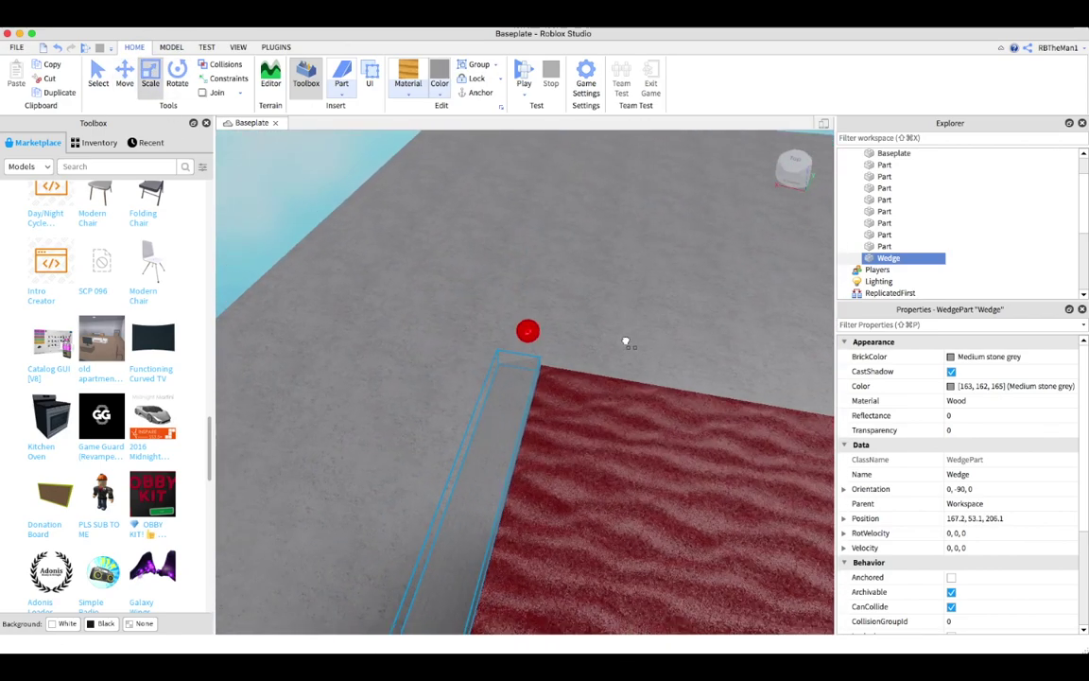
pyautogui.scroll(-5, 627, 340)
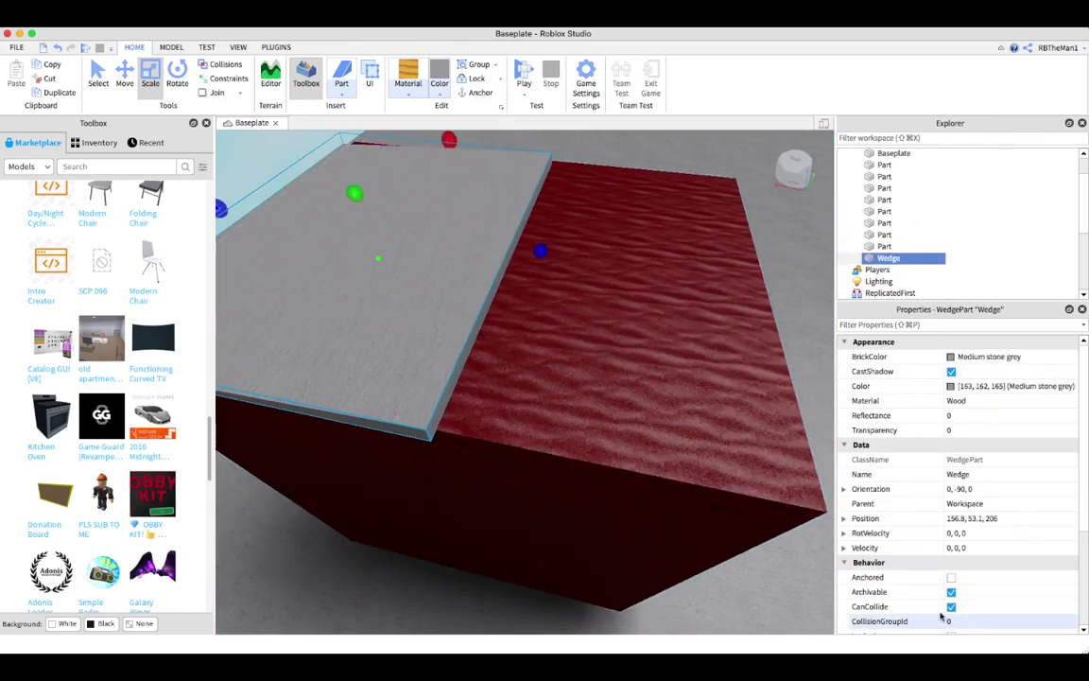
# Step: Anchor the roof wedge and scale it flush with the building's end and up into a tall sloping roof half
pyautogui.moveTo(671, 408); pyautogui.dragTo(396, 250, button='right')
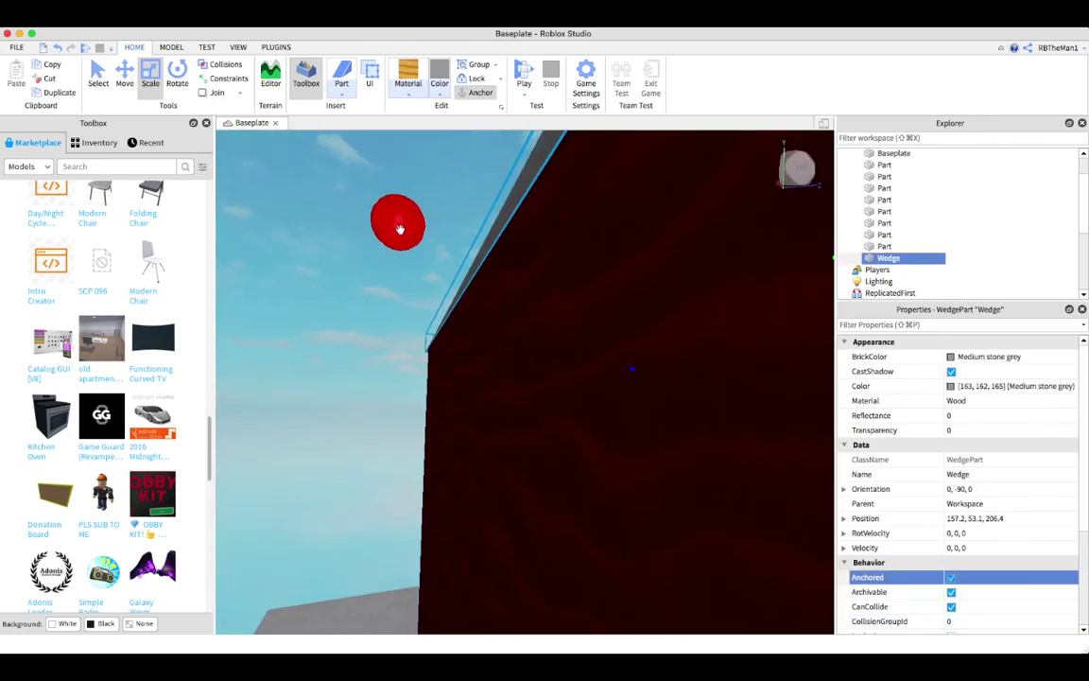
pyautogui.scroll(5, 429, 323)
pyautogui.scroll(-5, 428, 324)
pyautogui.moveTo(428, 323); pyautogui.dragTo(397, 306, button='right')
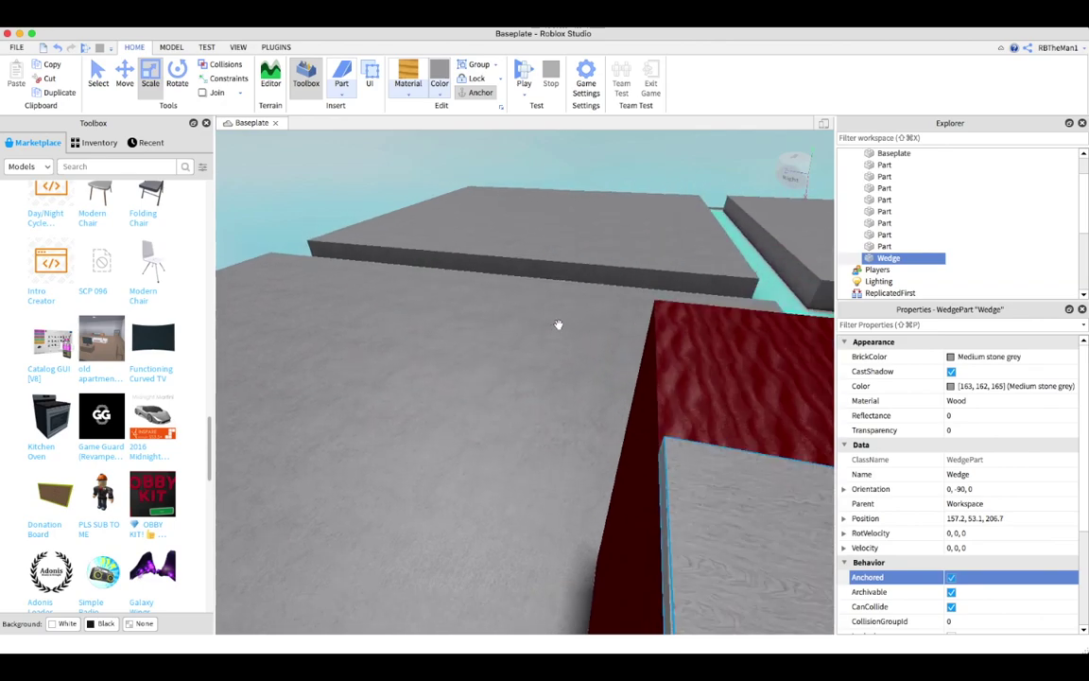
pyautogui.moveTo(512, 276); pyautogui.dragTo(514, 170)
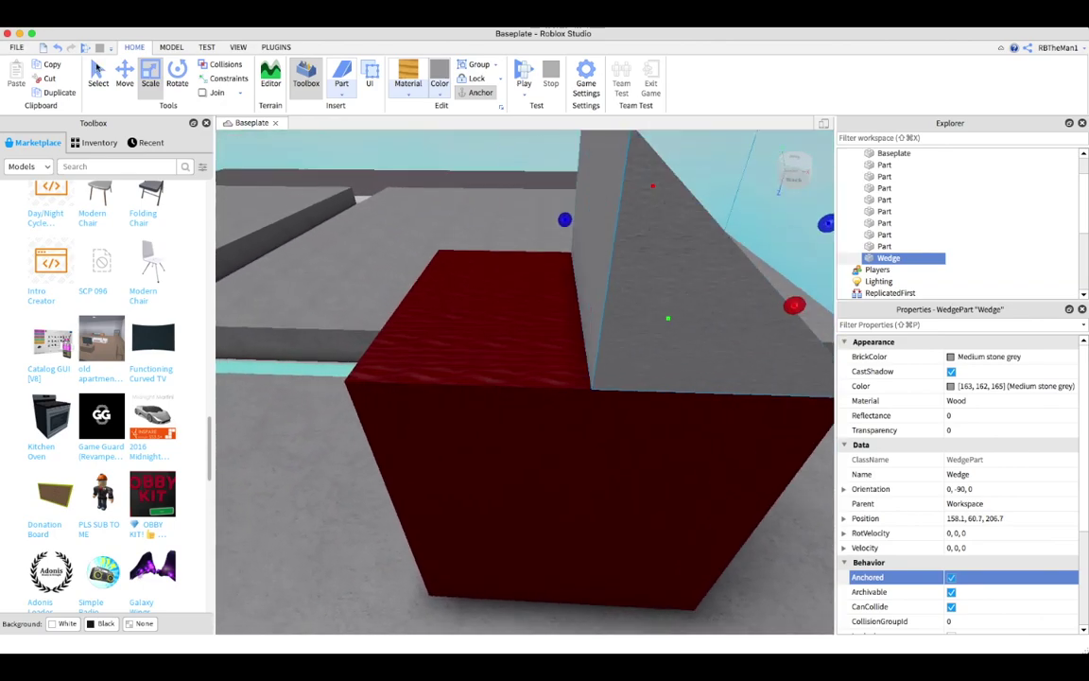
# Step: Duplicate the roof wedge and rotate the copy about the vertical axis to form the opposite half of a peaked roof
pyautogui.hotkey('ctrl', 'r')
pyautogui.click(177, 76)
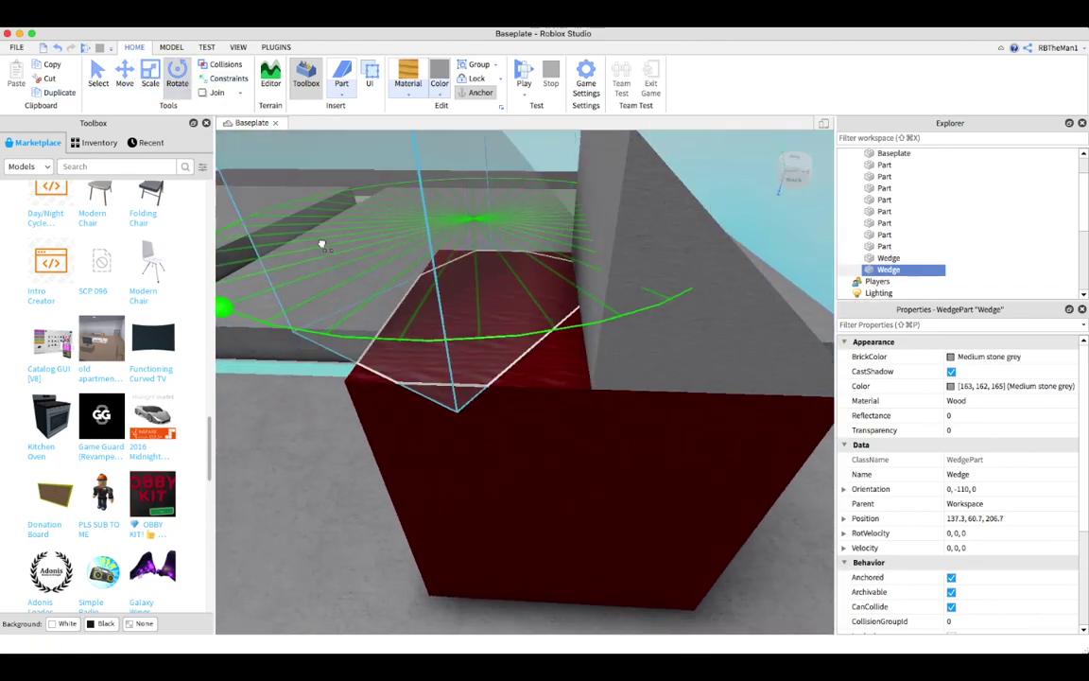
pyautogui.hotkey('ctrl', 'r')
pyautogui.moveTo(333, 216); pyautogui.dragTo(613, 418, button='right')
pyautogui.scroll(-2, 613, 418)
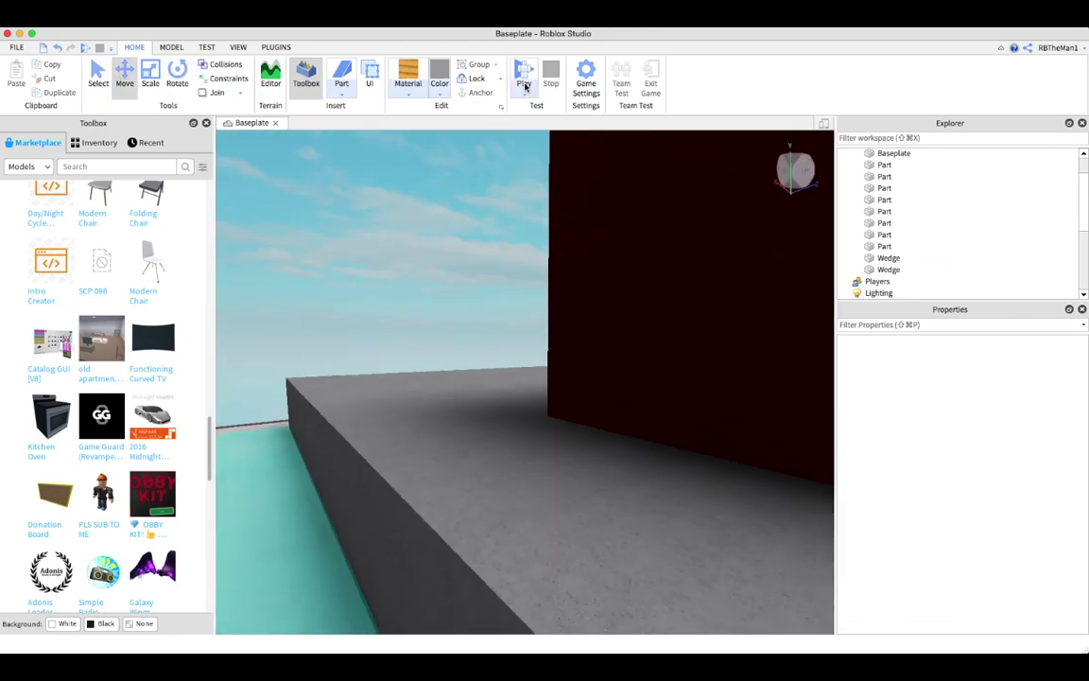
# Step: Run a Play Here test of the map from the current camera view
pyautogui.click(518, 95)
pyautogui.press('Return')
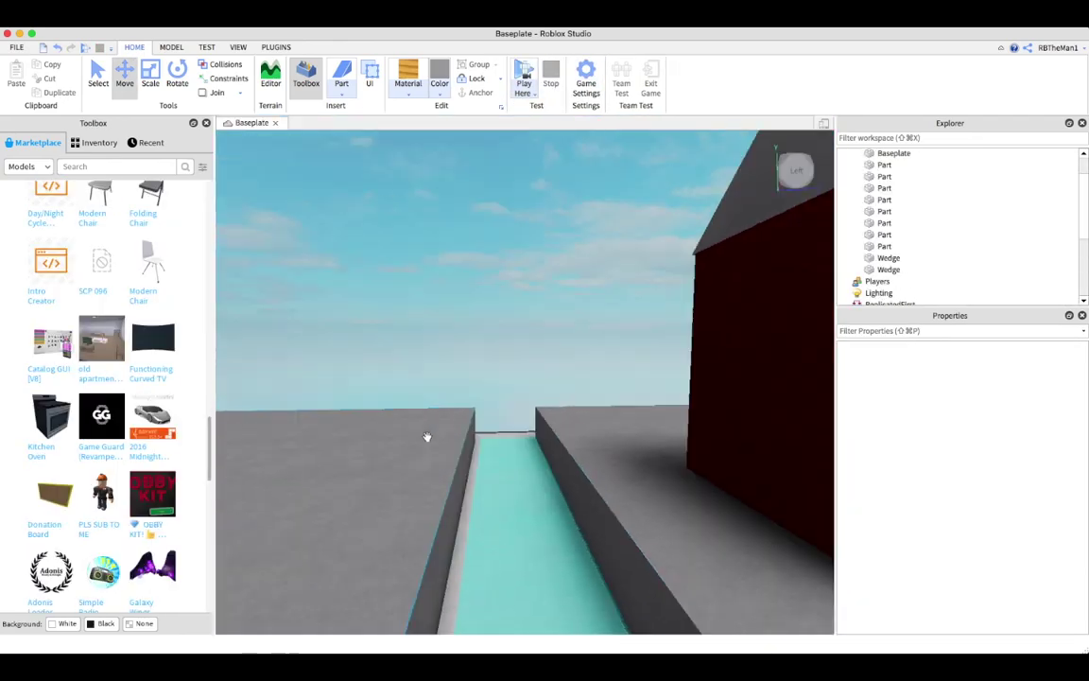
# Step: Widen the crossing Toothpaste Ice strips to close the gaps between them and the raised Concrete blocks
pyautogui.click(426, 438)
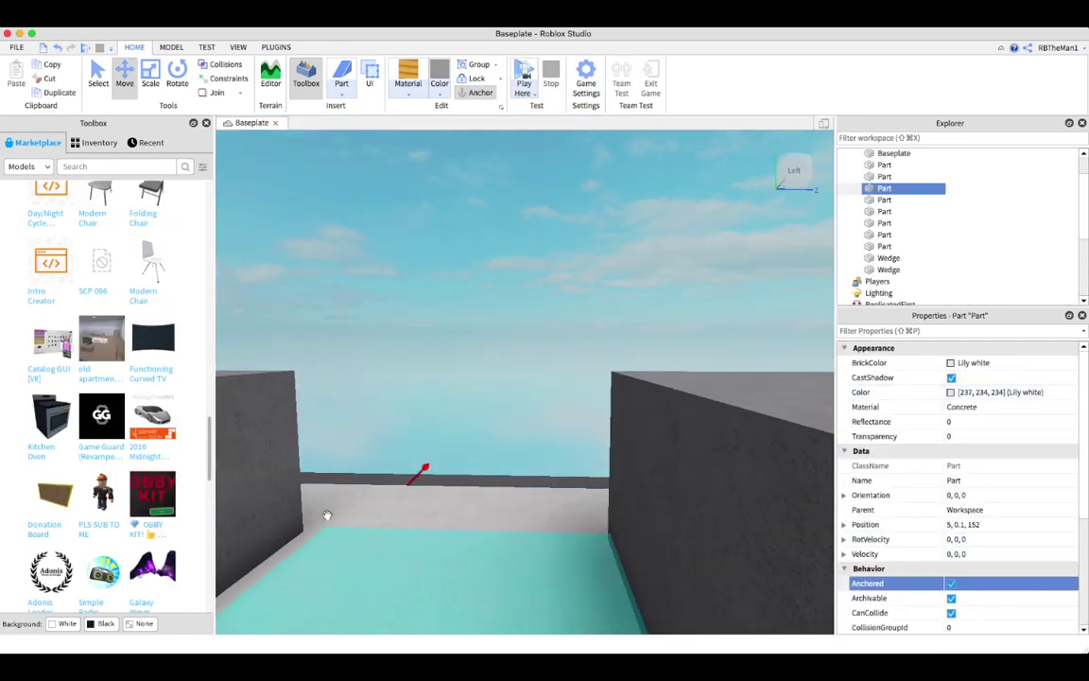
pyautogui.click(275, 503)
pyautogui.press('super+3')
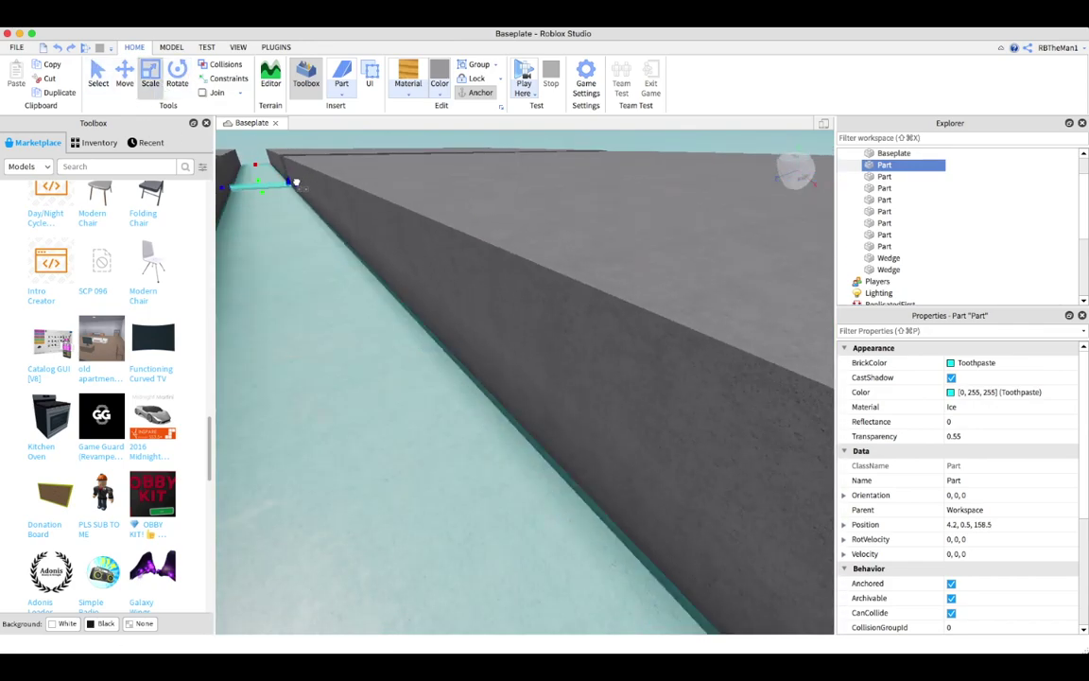
pyautogui.scroll(-5, 298, 182)
pyautogui.click(569, 455)
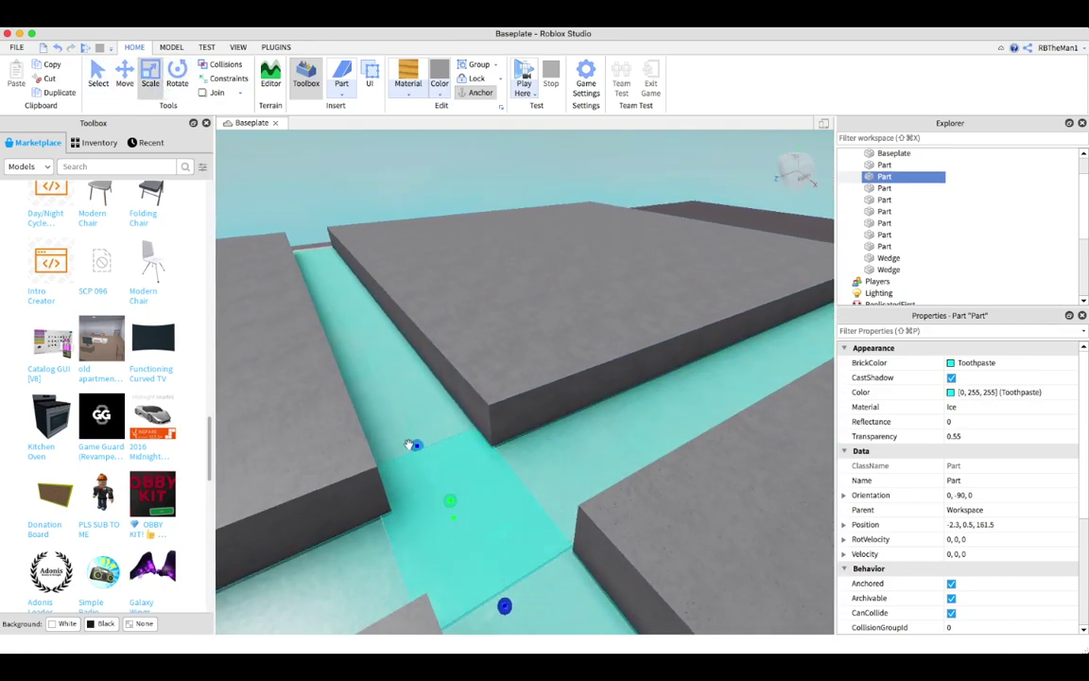
pyautogui.moveTo(411, 449); pyautogui.dragTo(353, 503, button='right')
pyautogui.moveTo(567, 530); pyautogui.dragTo(620, 479)
# Step: Insert a Toothpaste block part with the Glass material near the Maroon building
pyautogui.moveTo(620, 479); pyautogui.dragTo(496, 409, button='right')
pyautogui.scroll(5, 425, 187)
pyautogui.click(440, 84)
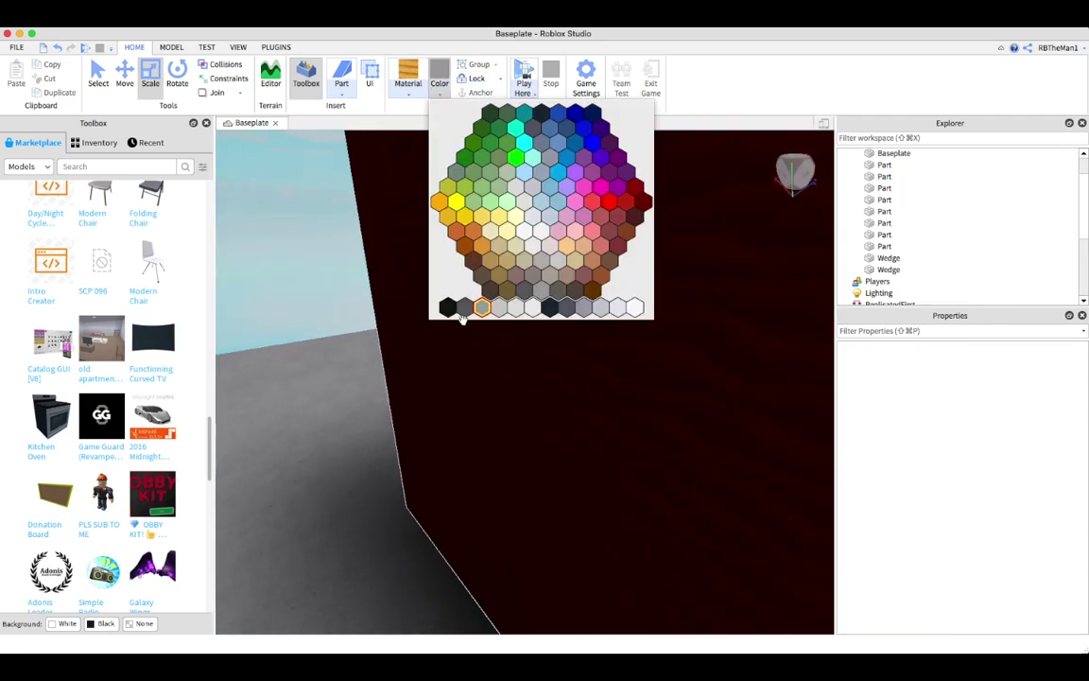
pyautogui.click(522, 142)
pyautogui.click(407, 83)
pyautogui.click(341, 83)
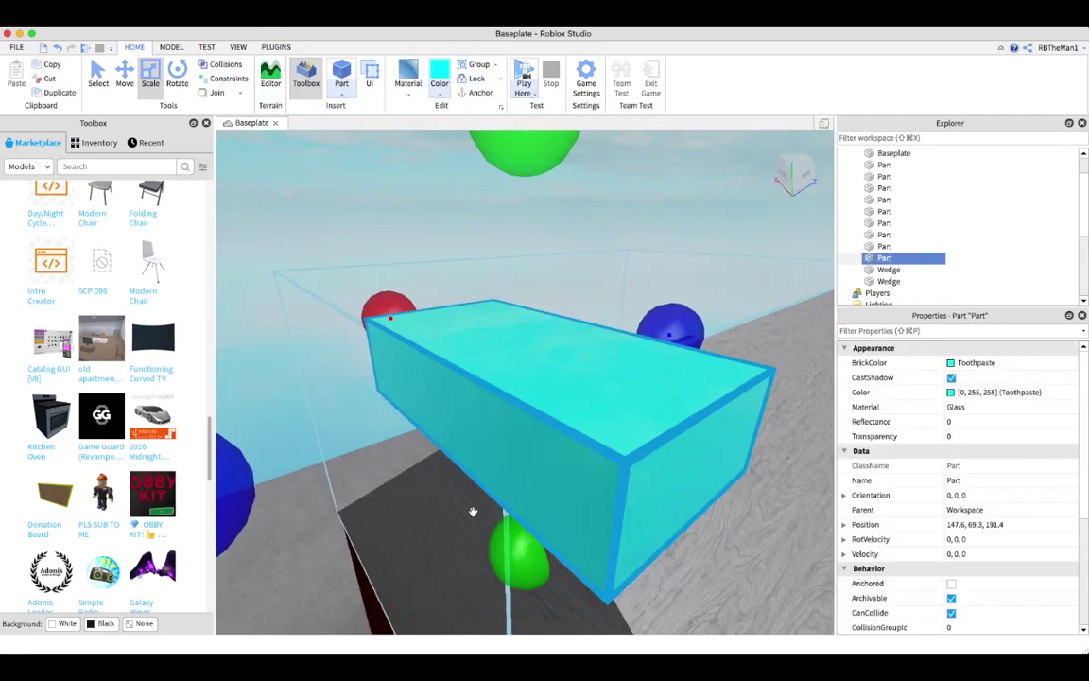
# Step: Place the Glass part on the building's front wall, anchor it and scale it into a roughly square window pane
pyautogui.scroll(2, 467, 352)
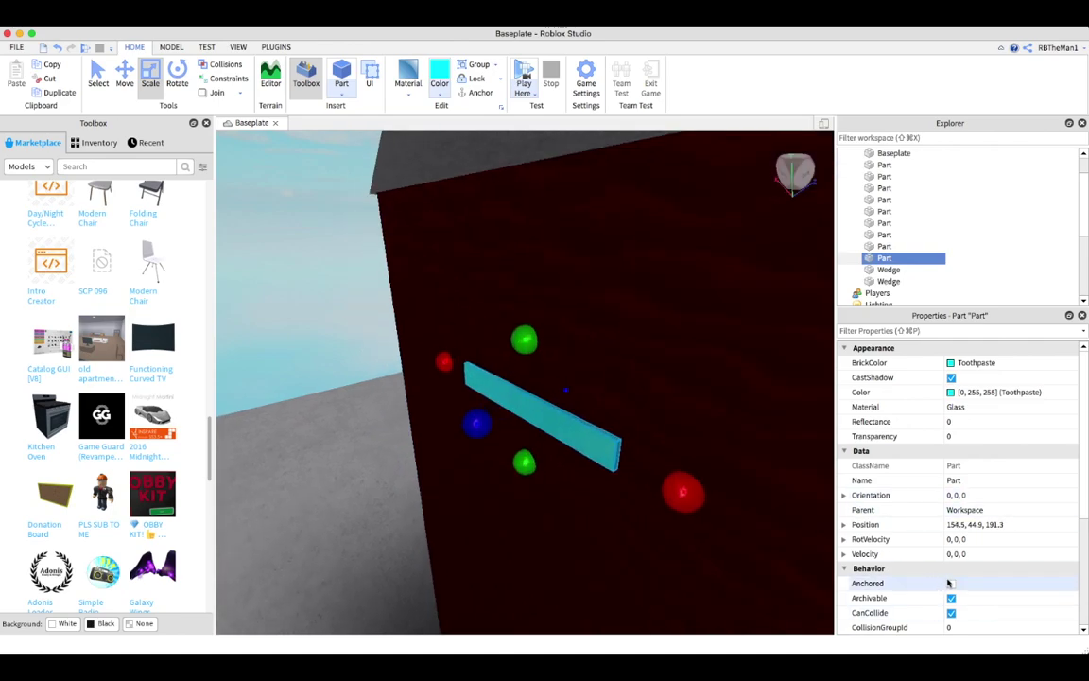
pyautogui.moveTo(535, 480); pyautogui.dragTo(491, 321, button='right')
pyautogui.click(124, 76)
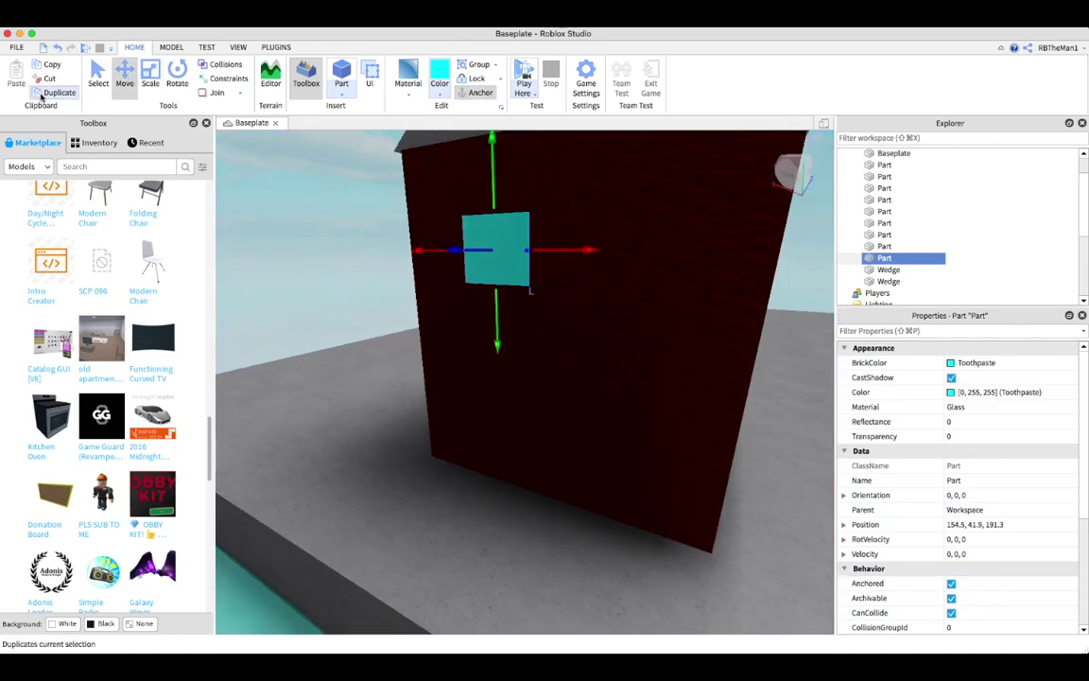
# Step: Duplicate the window pane and arrange the copies on the front wall as two columns of three windows
pyautogui.hotkey('ctrl', 'd')
pyautogui.moveTo(608, 256); pyautogui.dragTo(608, 281, button='right')
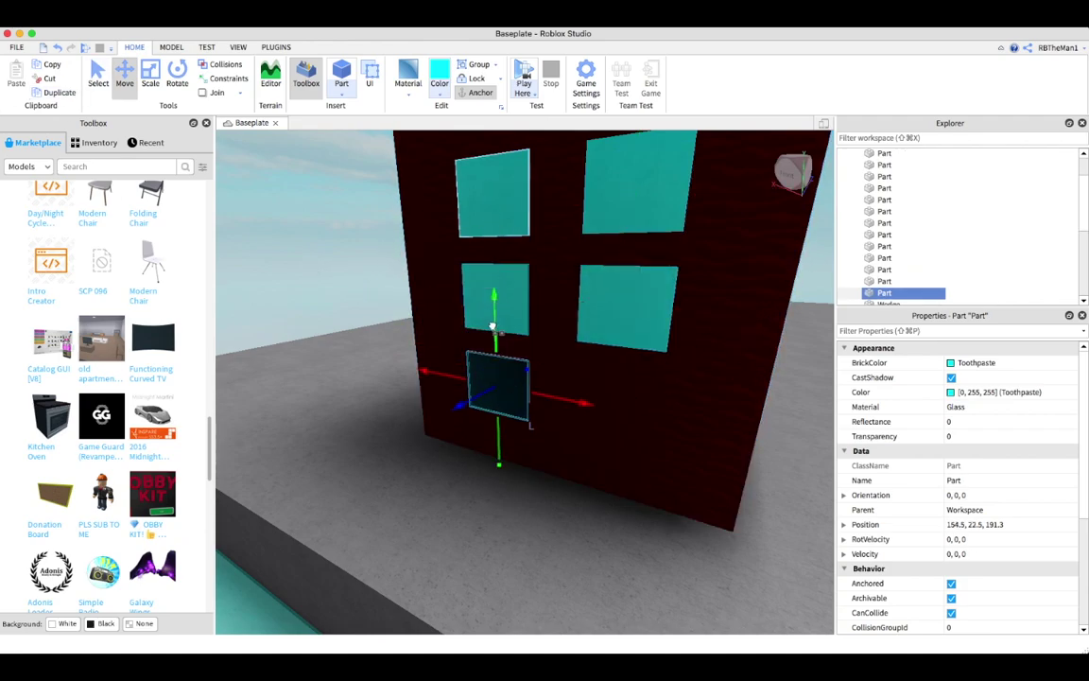
pyautogui.scroll(2, 492, 326)
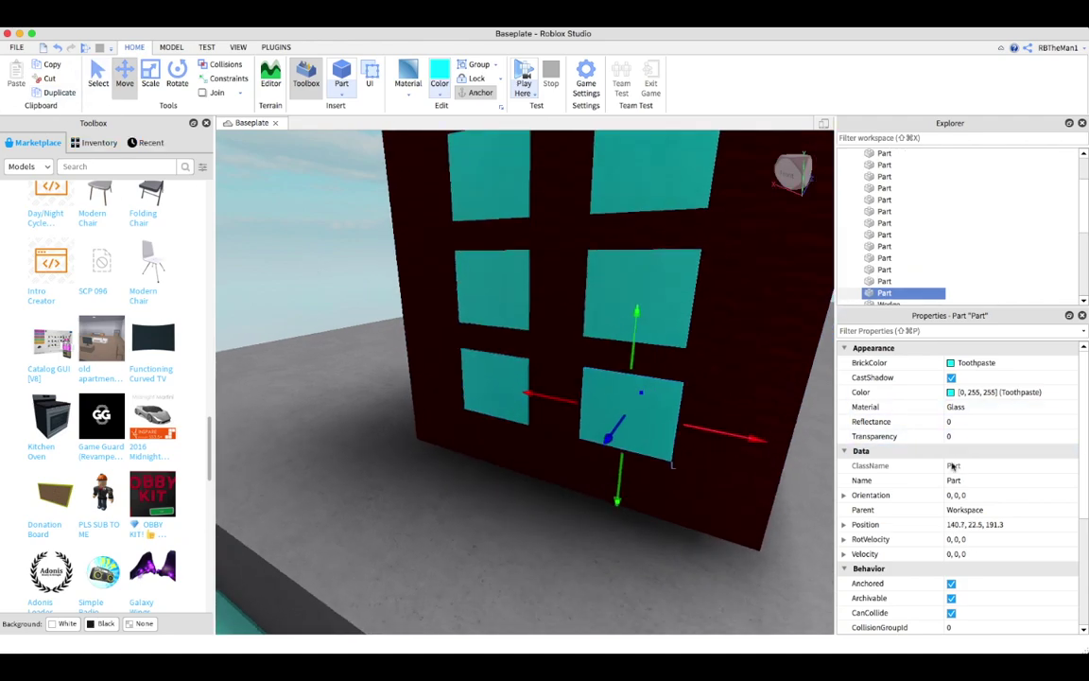
# Step: Set the transparency of all six window panes to 0.4
pyautogui.moveTo(662, 222); pyautogui.dragTo(718, 237, button='right')
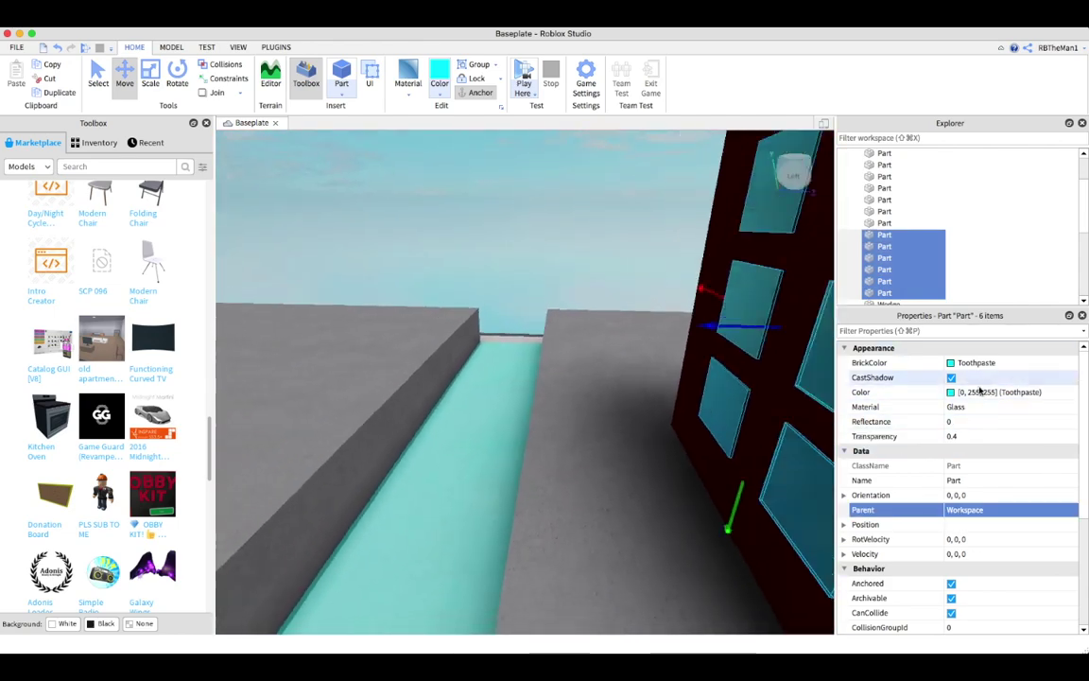
pyautogui.click(663, 252)
pyautogui.click(525, 312)
# Step: Select the Maroon building with its window panes and roof wedges and group them into one model
pyautogui.moveTo(613, 296); pyautogui.dragTo(350, 360, button='right')
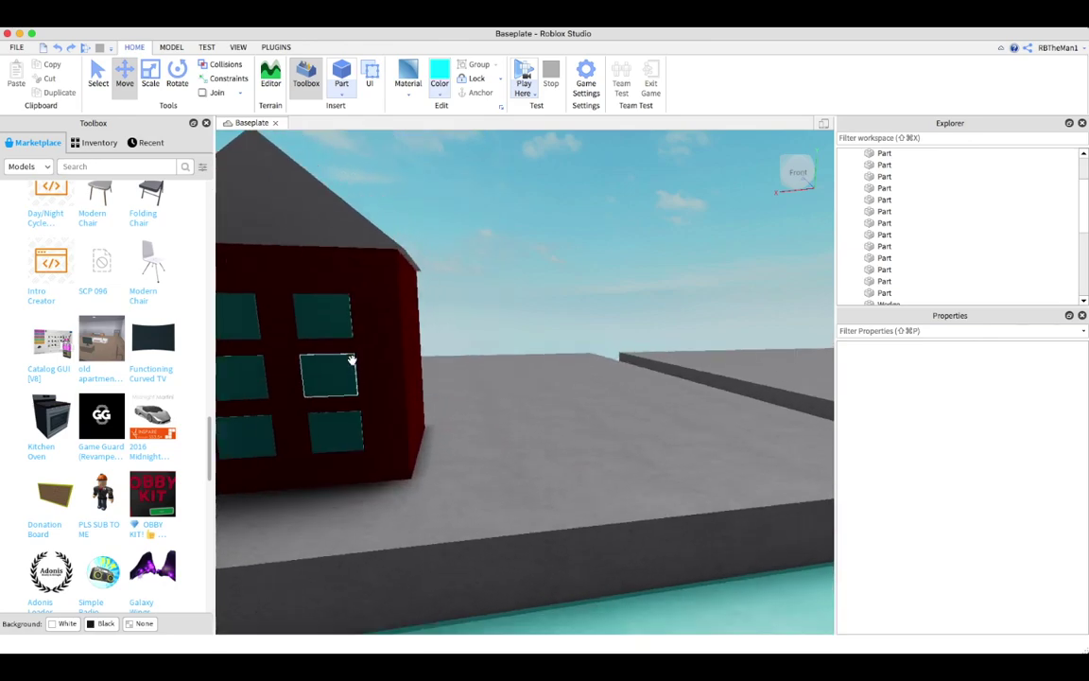
pyautogui.keyDown('shift'); pyautogui.click(332, 370); pyautogui.keyUp('shift')
pyautogui.keyDown('shift'); pyautogui.click(338, 447); pyautogui.keyUp('shift')
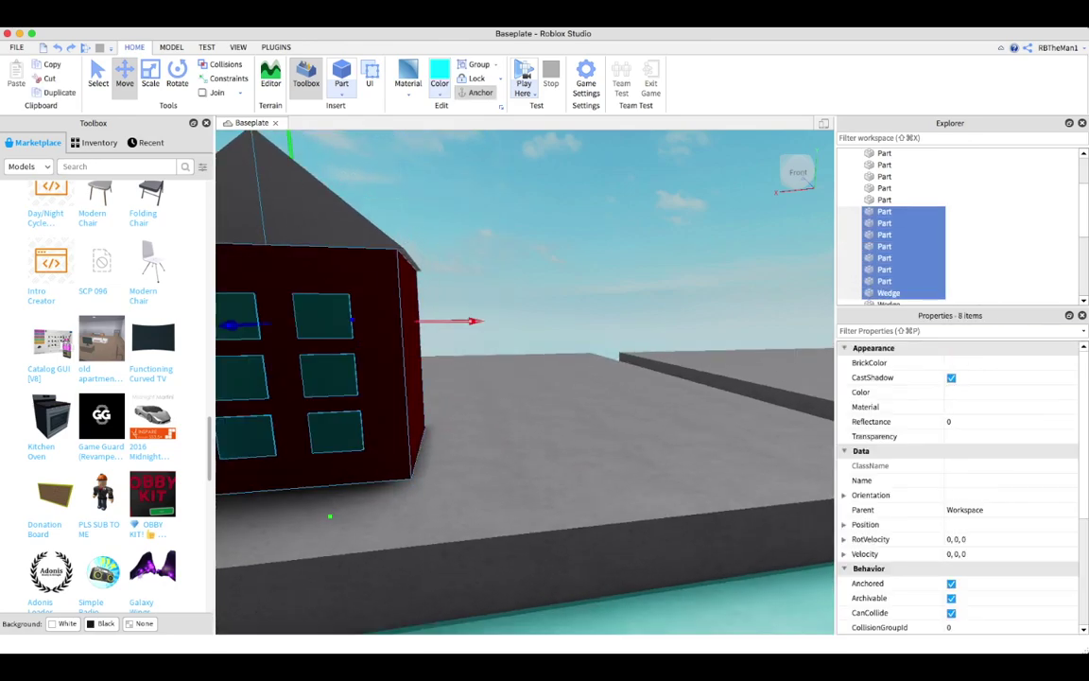
pyautogui.press('f')
pyautogui.click(499, 81)
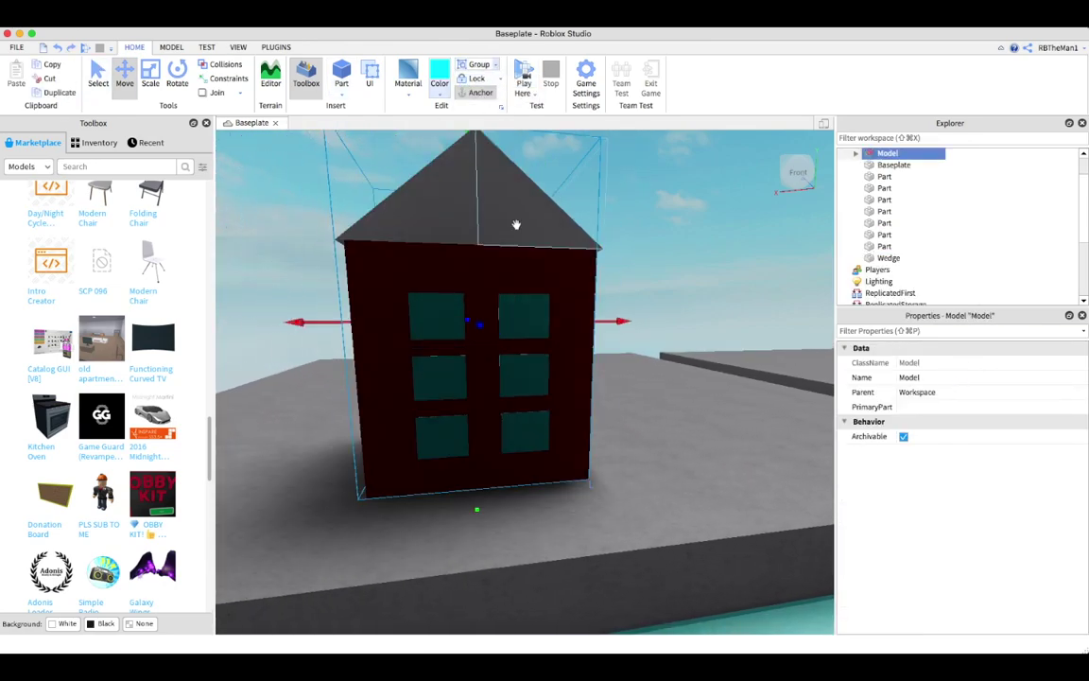
# Step: Duplicate the building model to form a row of three along the ice strip and start a second row behind it
pyautogui.click(58, 92)
pyautogui.press('d')
pyautogui.press('super+d')
pyautogui.moveTo(397, 294); pyautogui.dragTo(578, 294)
pyautogui.scroll(-5, 622, 355)
pyautogui.moveTo(622, 354); pyautogui.dragTo(644, 302, button='right')
pyautogui.press('super+d')
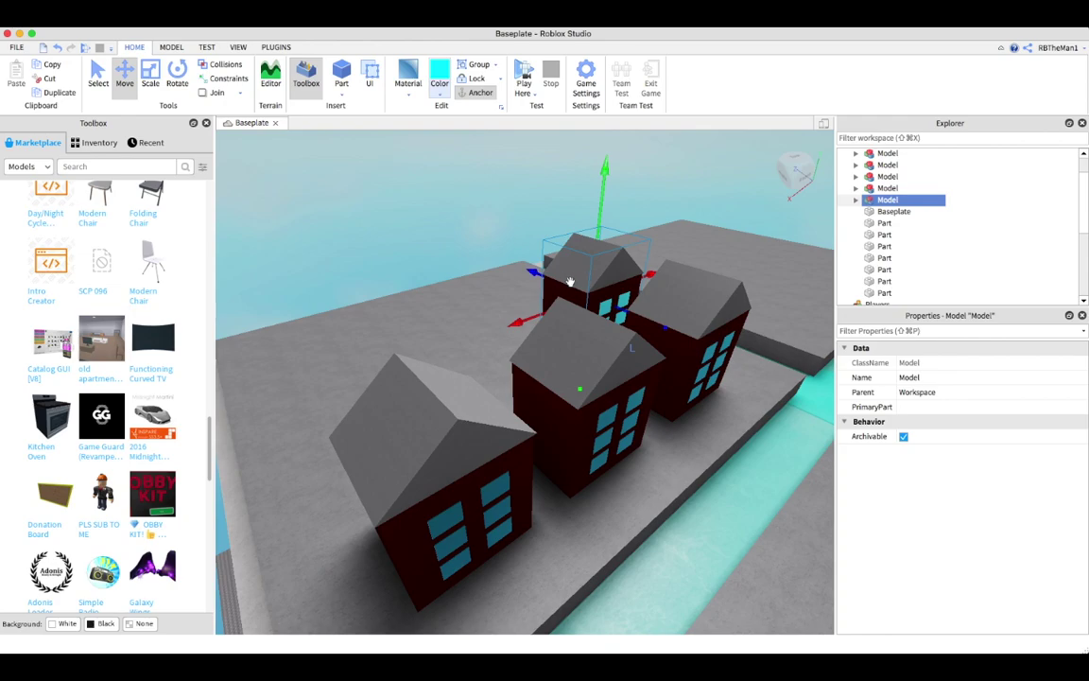
# Step: Duplicate further building models and position them to complete a three-by-three grid on the Concrete quadrant
pyautogui.scroll(2, 375, 362)
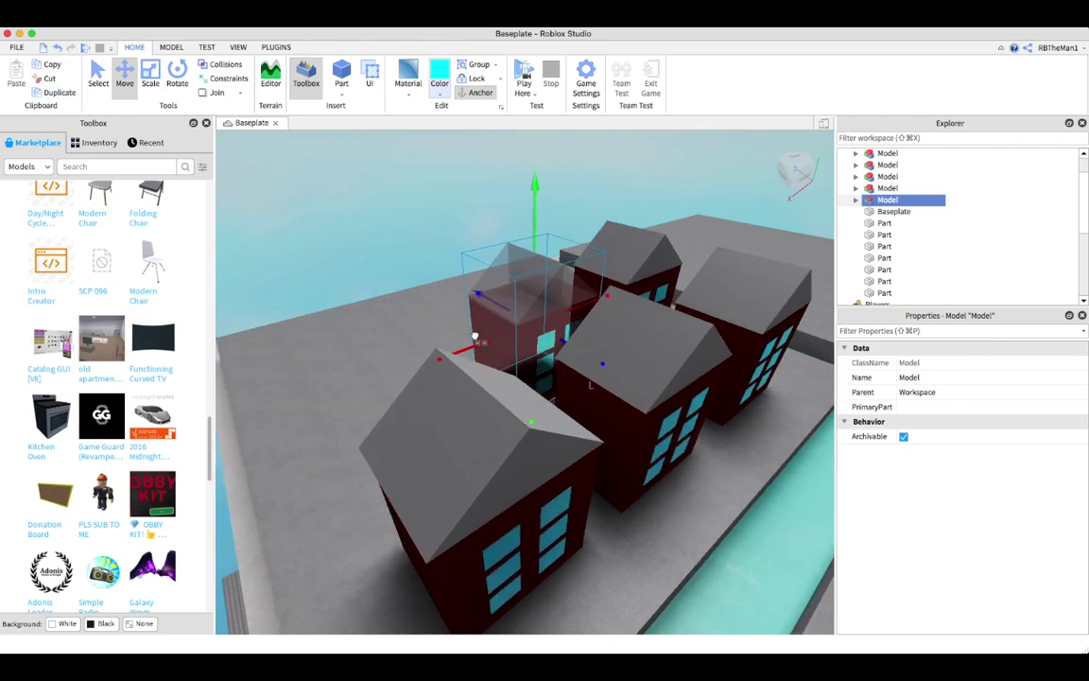
pyautogui.scroll(5, 401, 433)
pyautogui.moveTo(401, 433); pyautogui.dragTo(280, 352, button='right')
pyautogui.press('super+d')
pyautogui.scroll(-3, 280, 351)
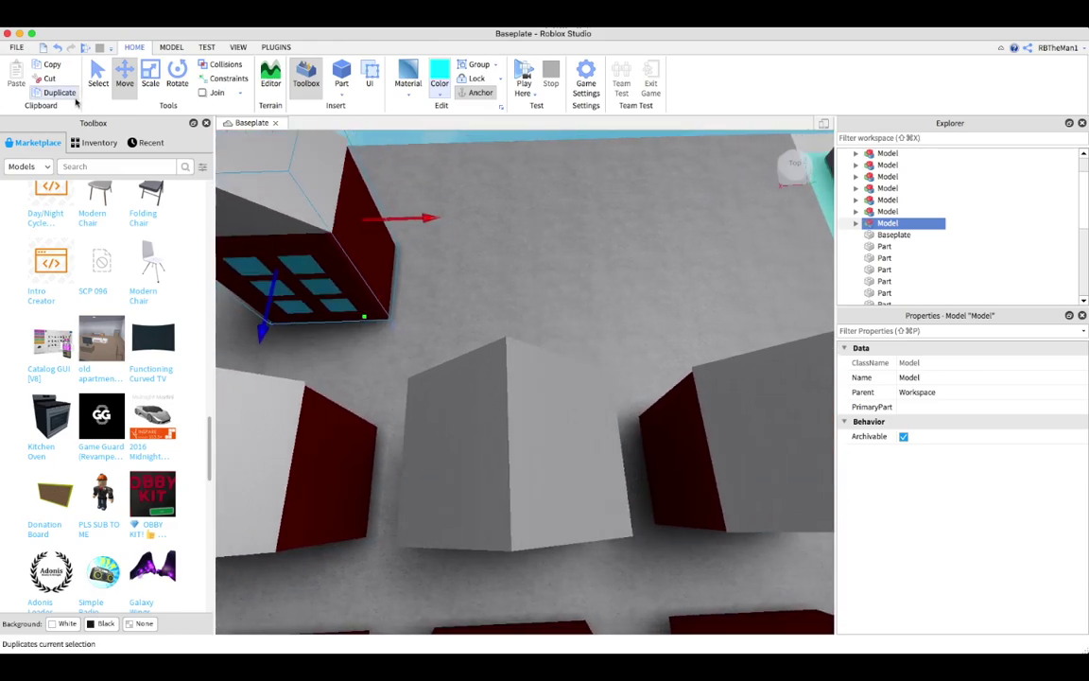
pyautogui.press('d')
pyautogui.scroll(10, 720, 246)
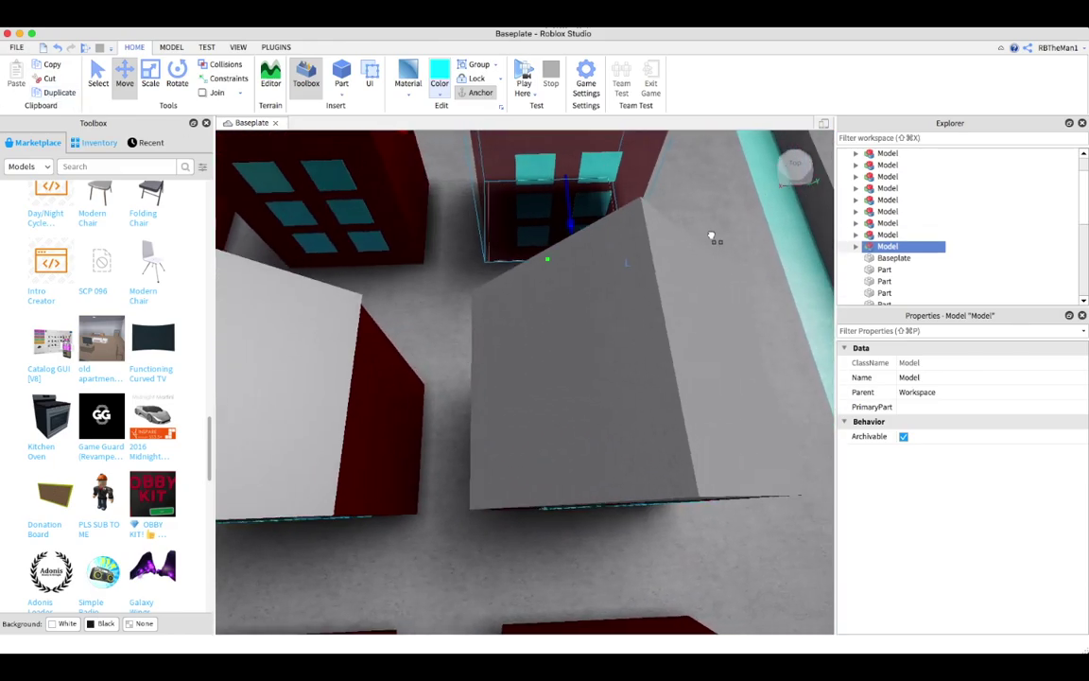
pyautogui.scroll(-10, 519, 392)
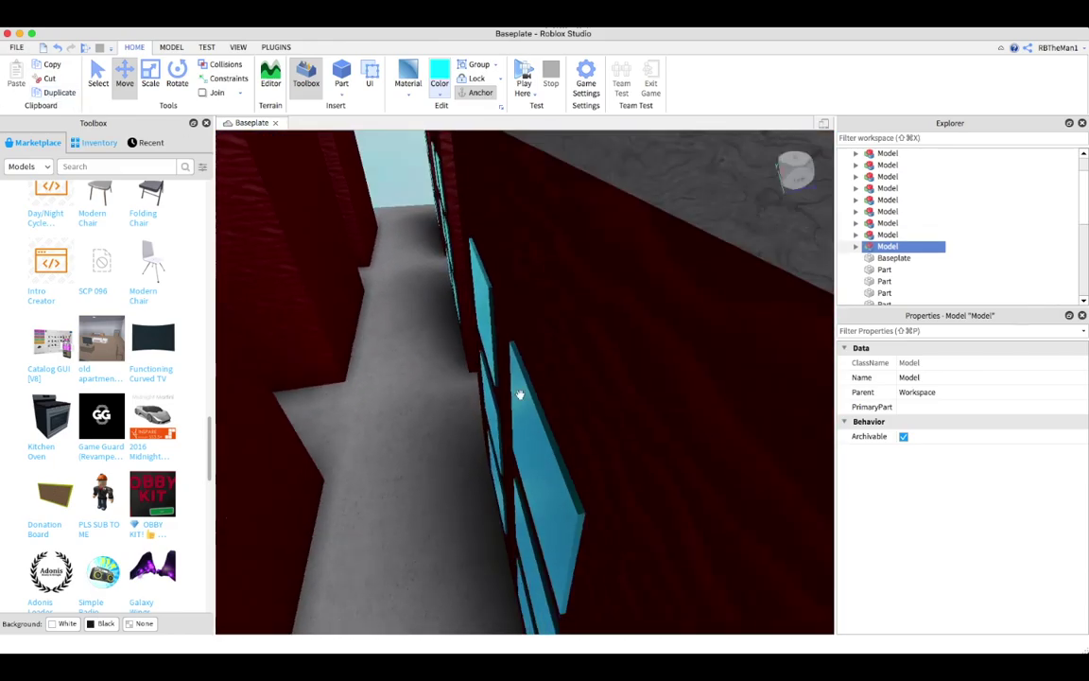
# Step: Duplicate a row of three buildings onto the adjacent quadrant and repeat it to fill the quadrant with twelve buildings
pyautogui.click(590, 336)
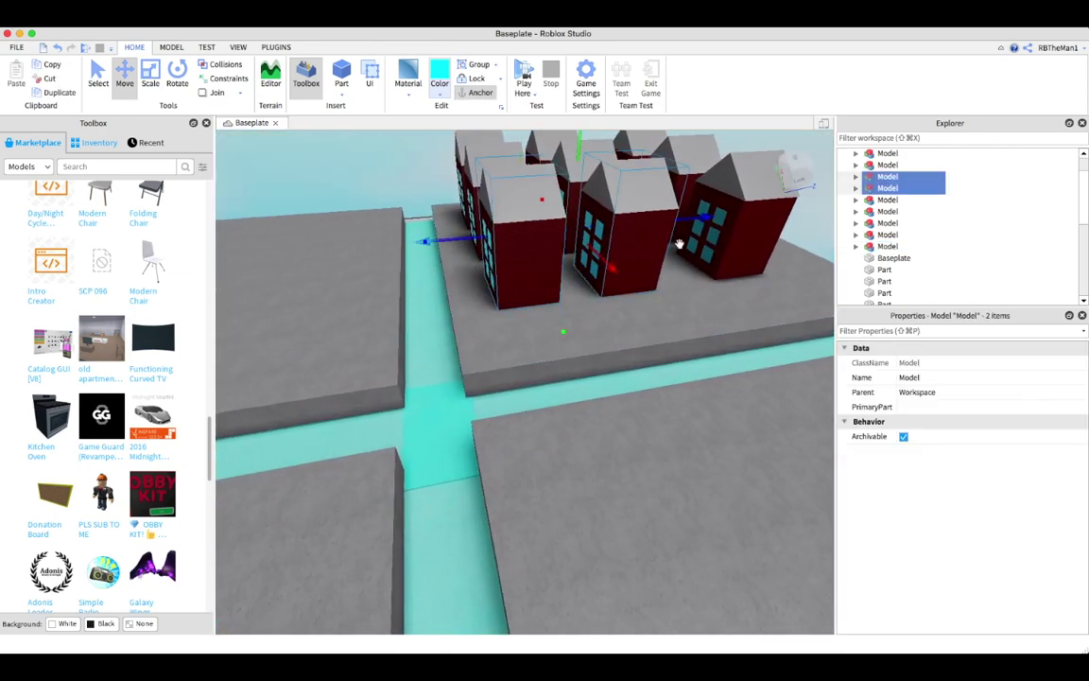
pyautogui.scroll(-5, 752, 312)
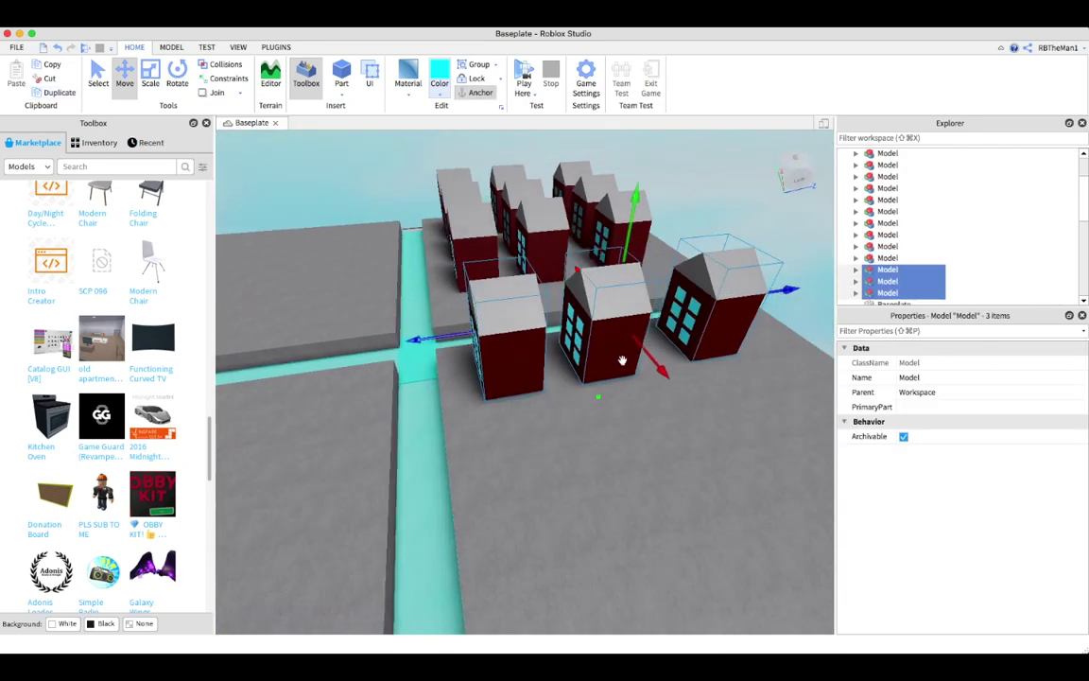
pyautogui.scroll(5, 696, 439)
pyautogui.scroll(-5, 230, 185)
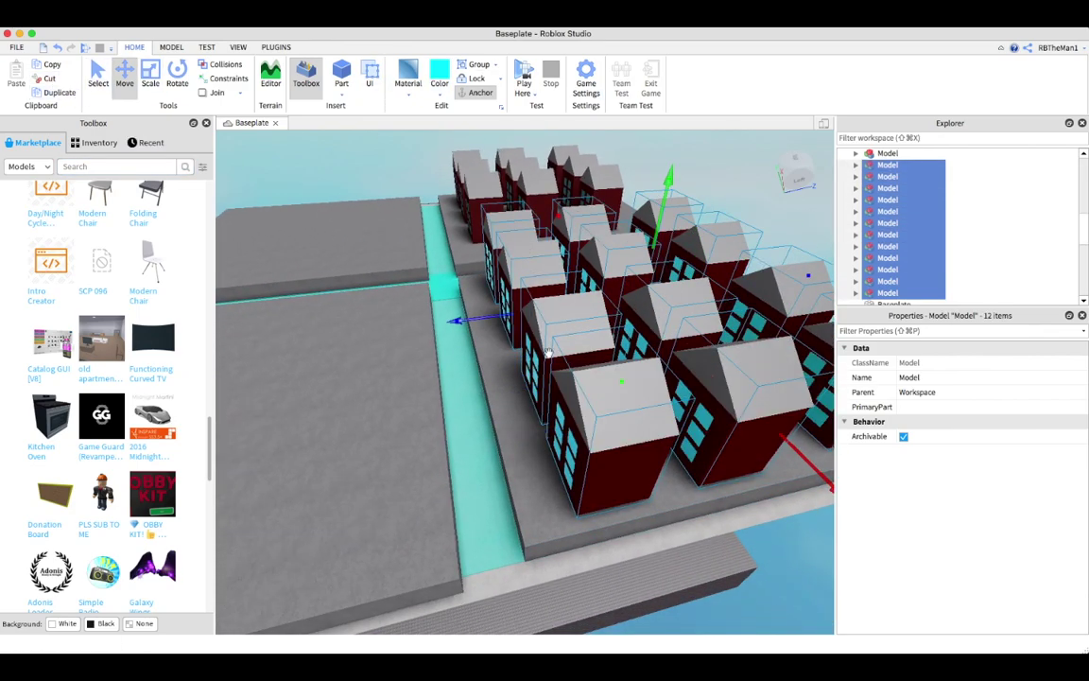
# Step: Copy the twelve buildings onto the quadrant across the ice strip and rotate the copies together about the vertical axis
pyautogui.moveTo(499, 318); pyautogui.dragTo(379, 370, button='right')
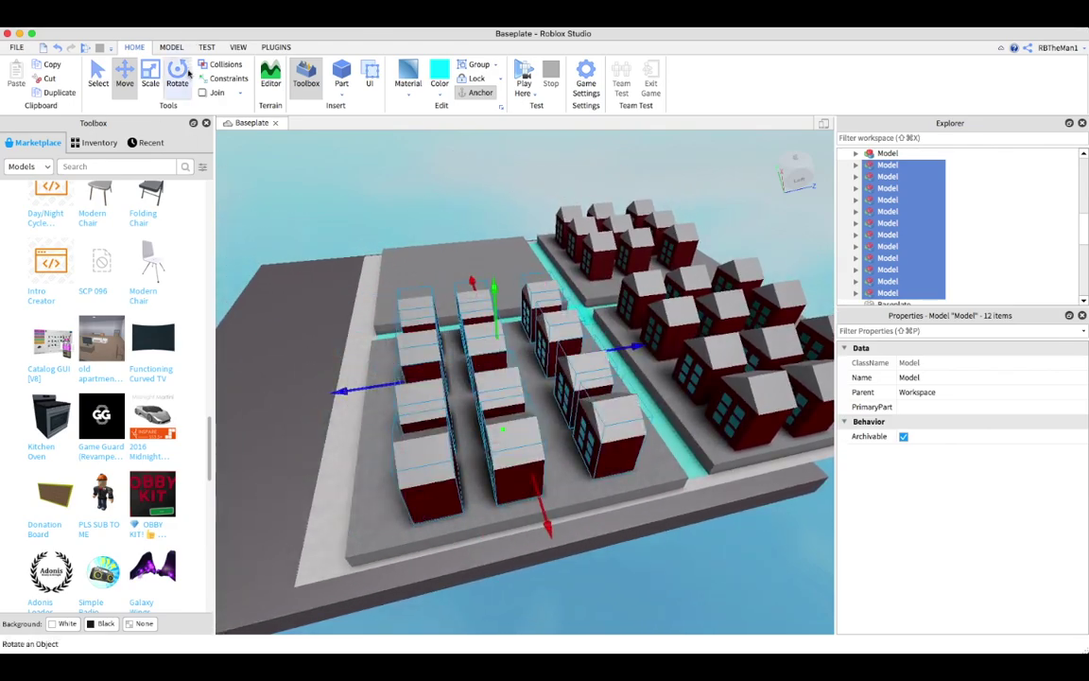
pyautogui.moveTo(546, 519)
pyautogui.mouseDown()
pyautogui.moveTo(605, 501)
pyautogui.moveTo(553, 517)
pyautogui.mouseUp()
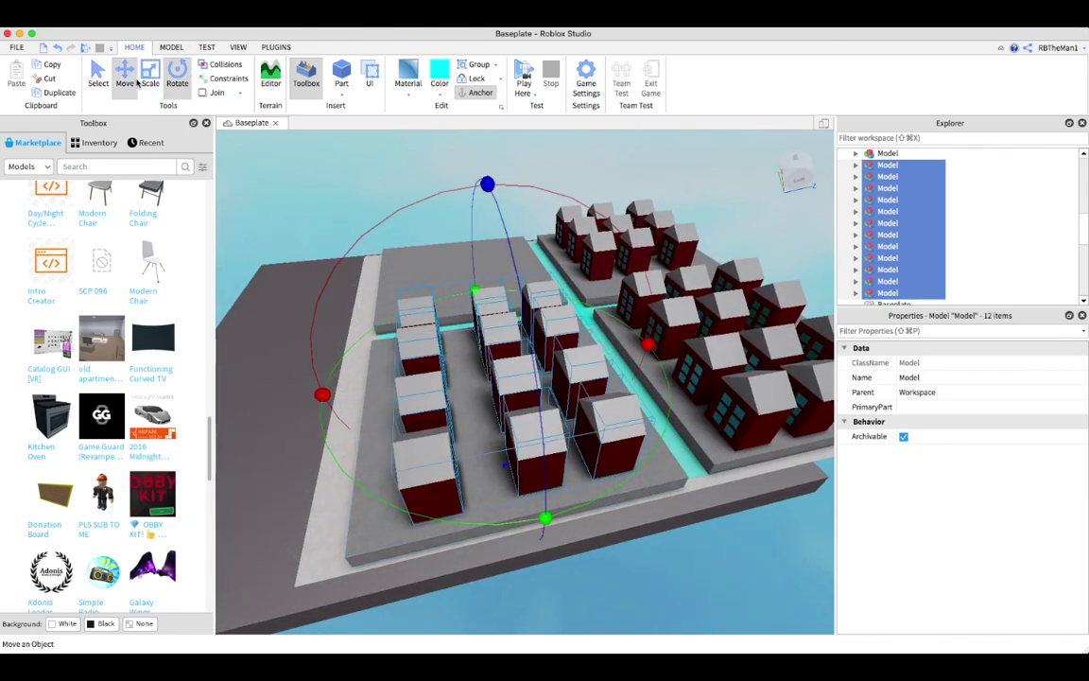
pyautogui.click(534, 518)
pyautogui.press('super+z')
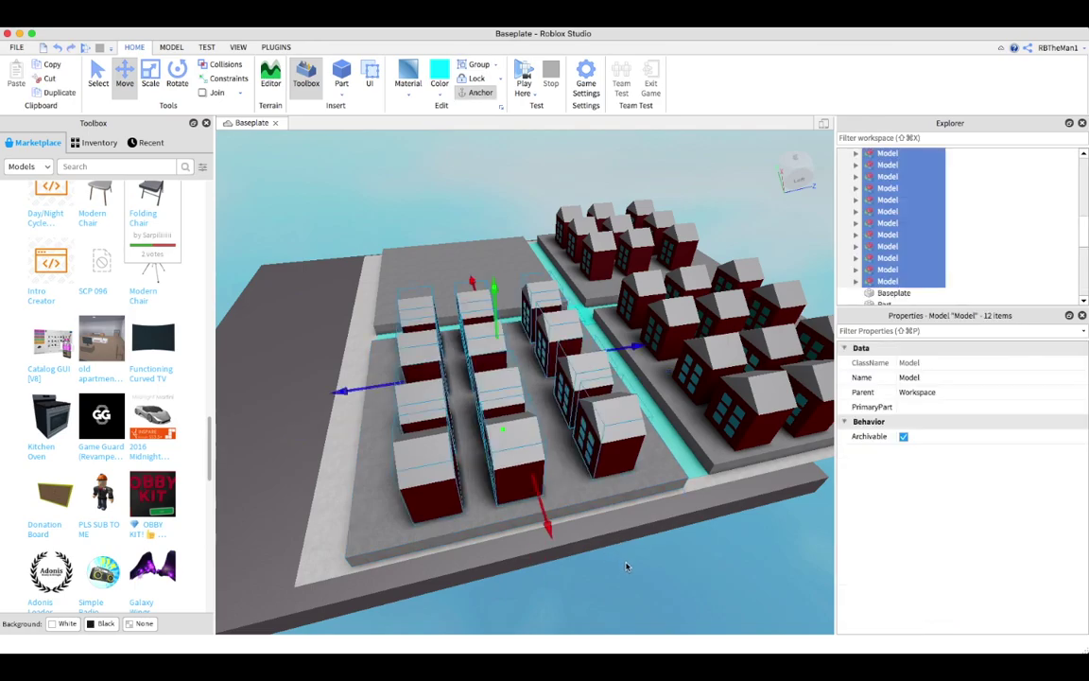
pyautogui.press('super+z')
pyautogui.click(124, 76)
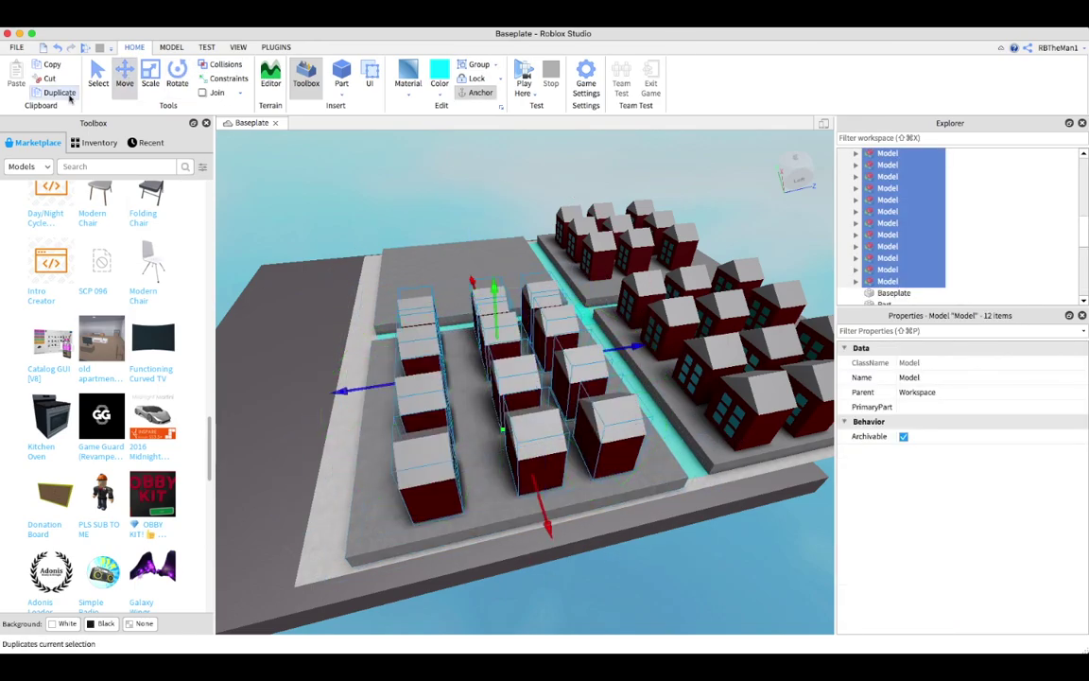
# Step: Insert a wedge at the Concrete quadrant's edge near the strip crossing and give it Cobblestone material in Dark stone grey
pyautogui.scroll(-10, 509, 342)
pyautogui.click(508, 355)
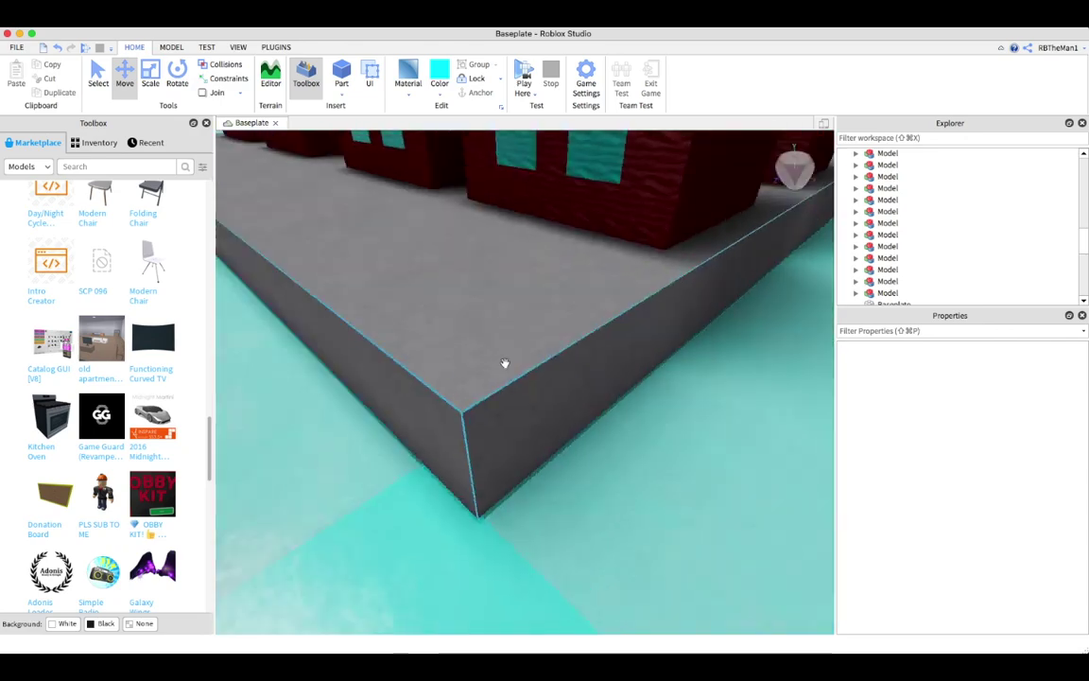
pyautogui.click(341, 93)
pyautogui.click(359, 139)
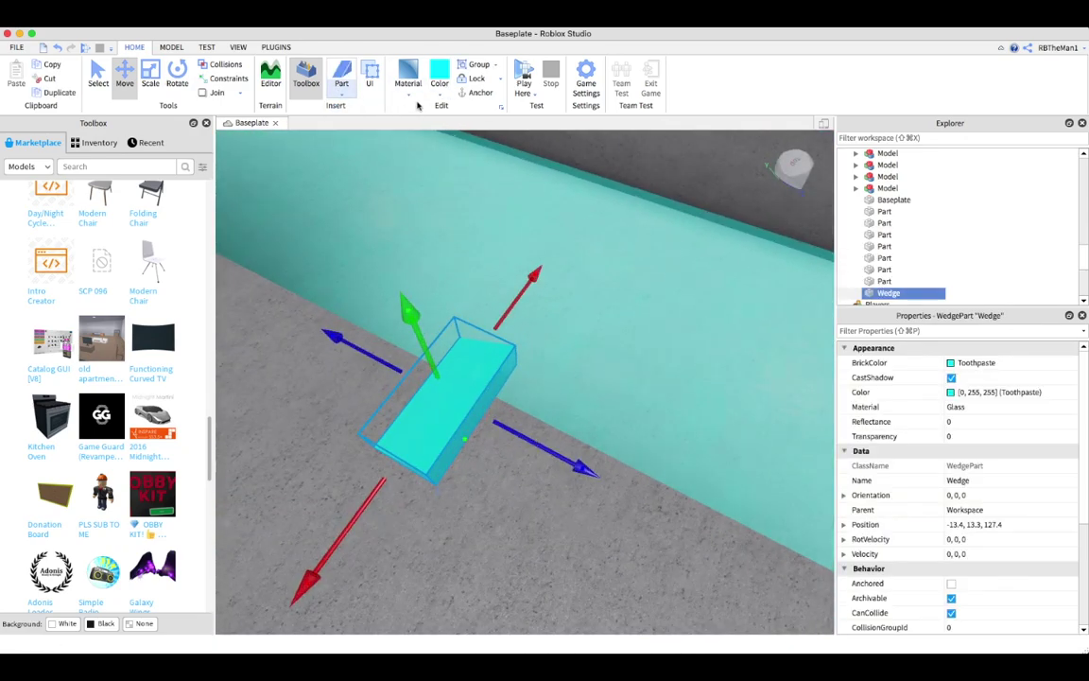
pyautogui.click(440, 92)
pyautogui.click(481, 307)
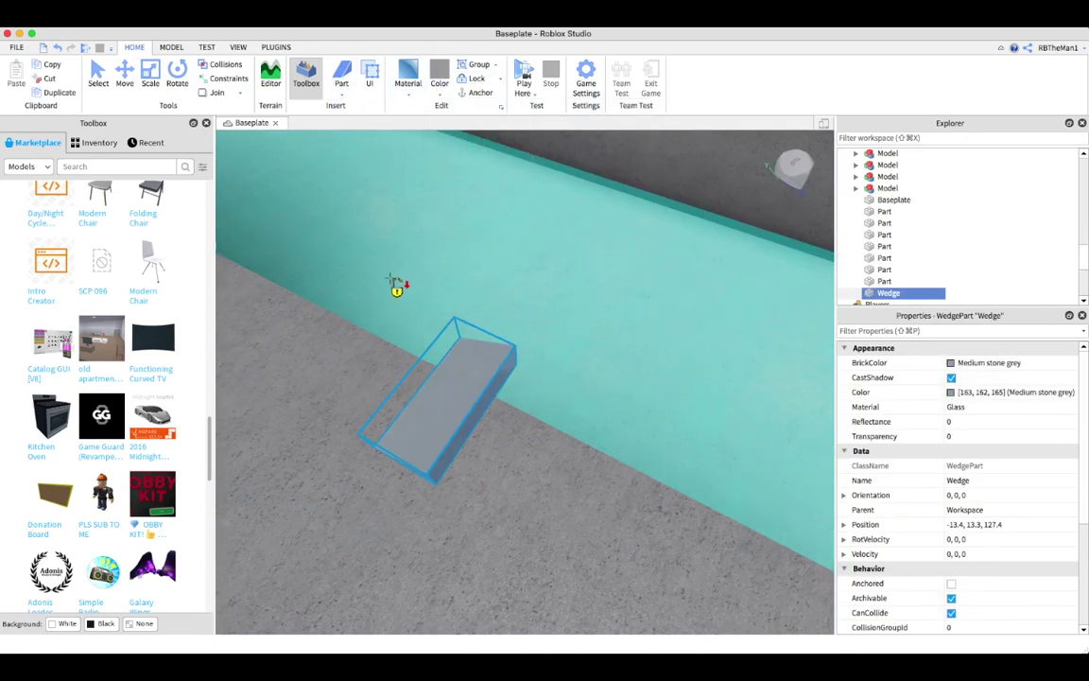
pyautogui.click(407, 93)
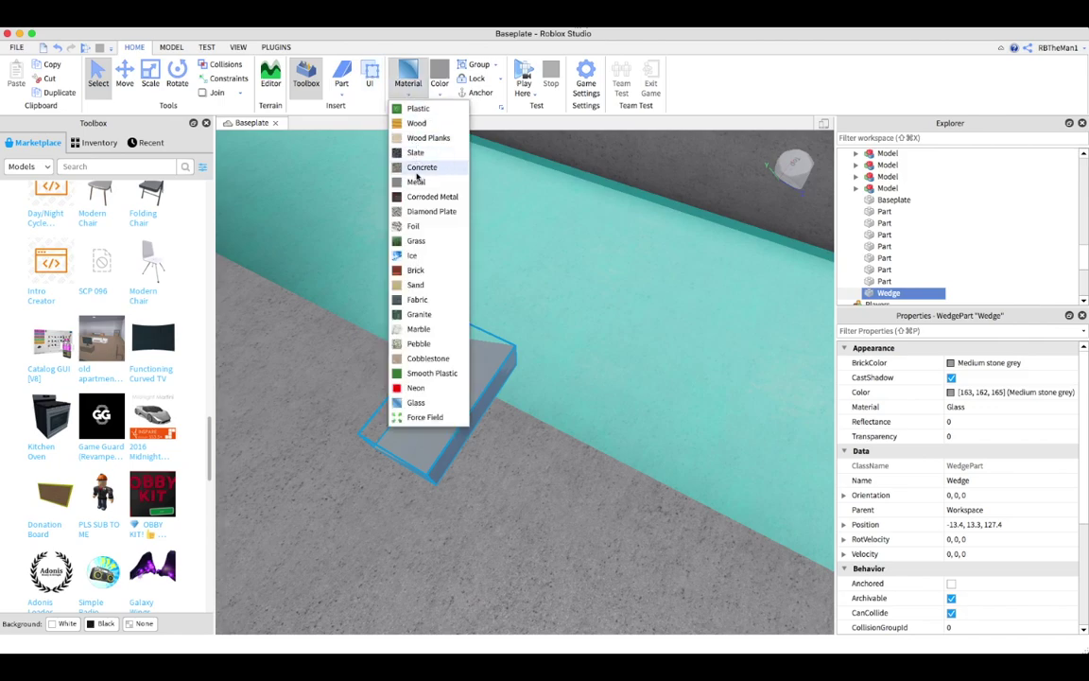
pyautogui.click(425, 358)
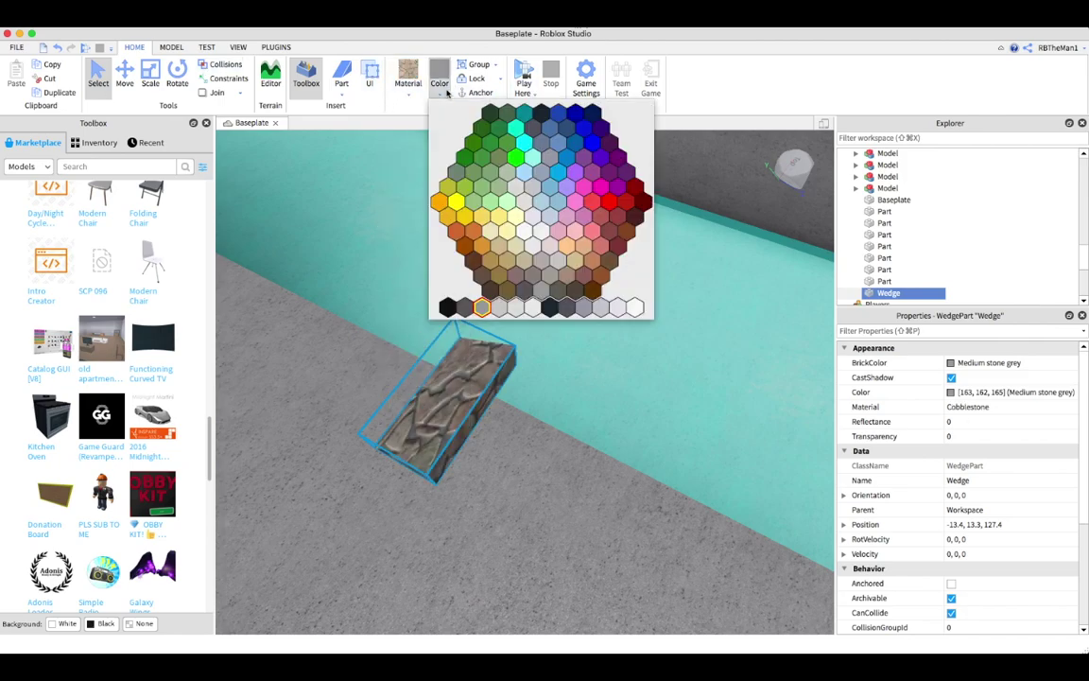
pyautogui.click(448, 93)
pyautogui.click(493, 284)
# Step: Rotate the wedge 90 degrees about the vertical axis and lengthen it along the quadrant's edge
pyautogui.click(177, 76)
pyautogui.moveTo(328, 548); pyautogui.dragTo(185, 265)
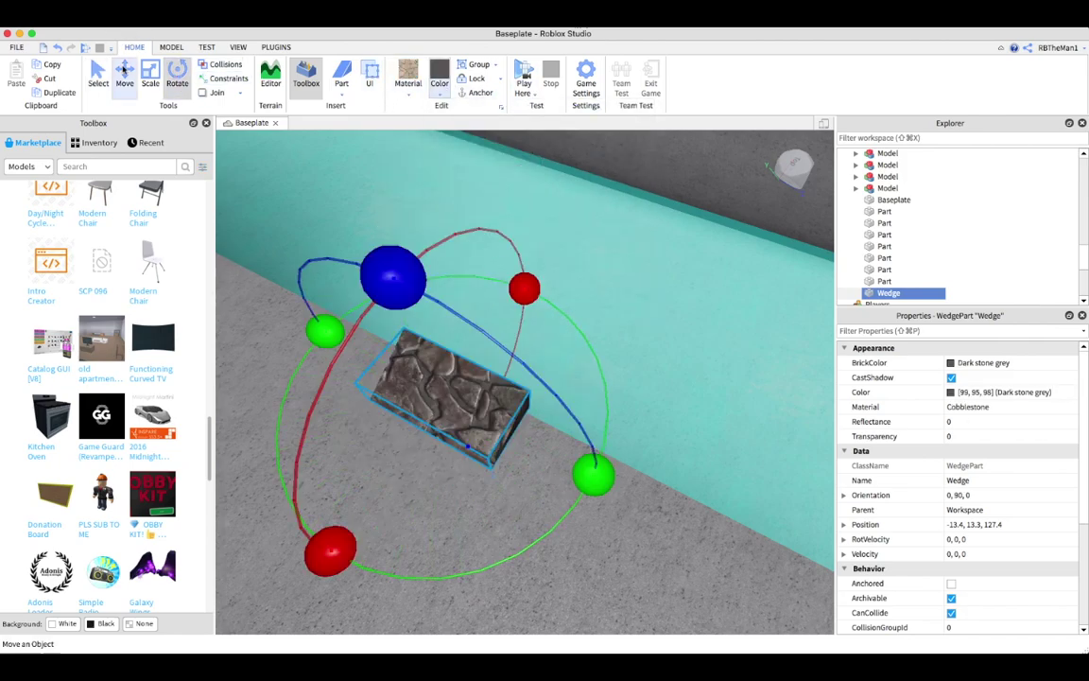
pyautogui.scroll(-5, 491, 354)
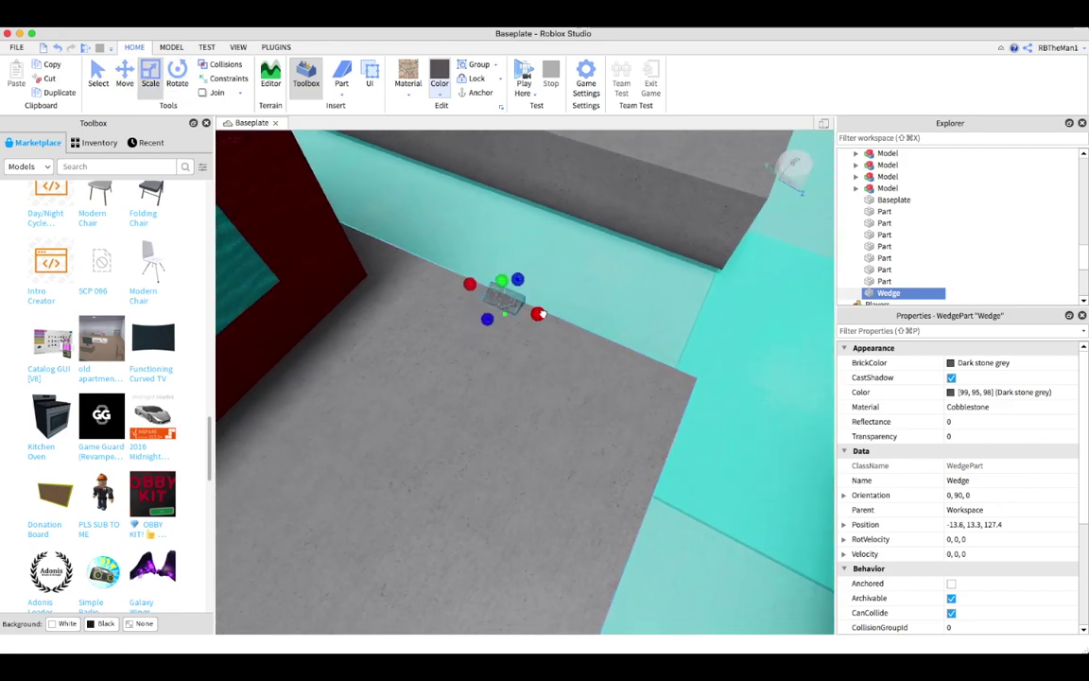
pyautogui.moveTo(538, 314); pyautogui.dragTo(579, 317)
pyautogui.scroll(3, 473, 312)
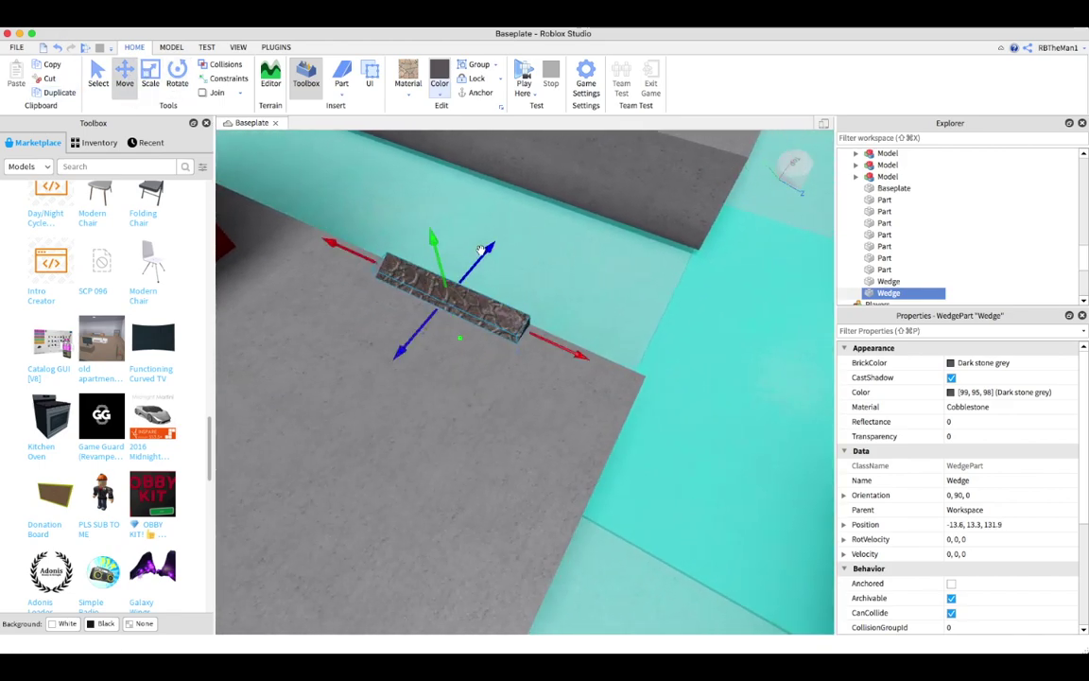
# Step: Place a copy of the wedge on the facing quadrant edge across the ice strip and turn it 180 degrees about the vertical axis
pyautogui.moveTo(482, 248); pyautogui.dragTo(454, 227)
pyautogui.press('super+4')
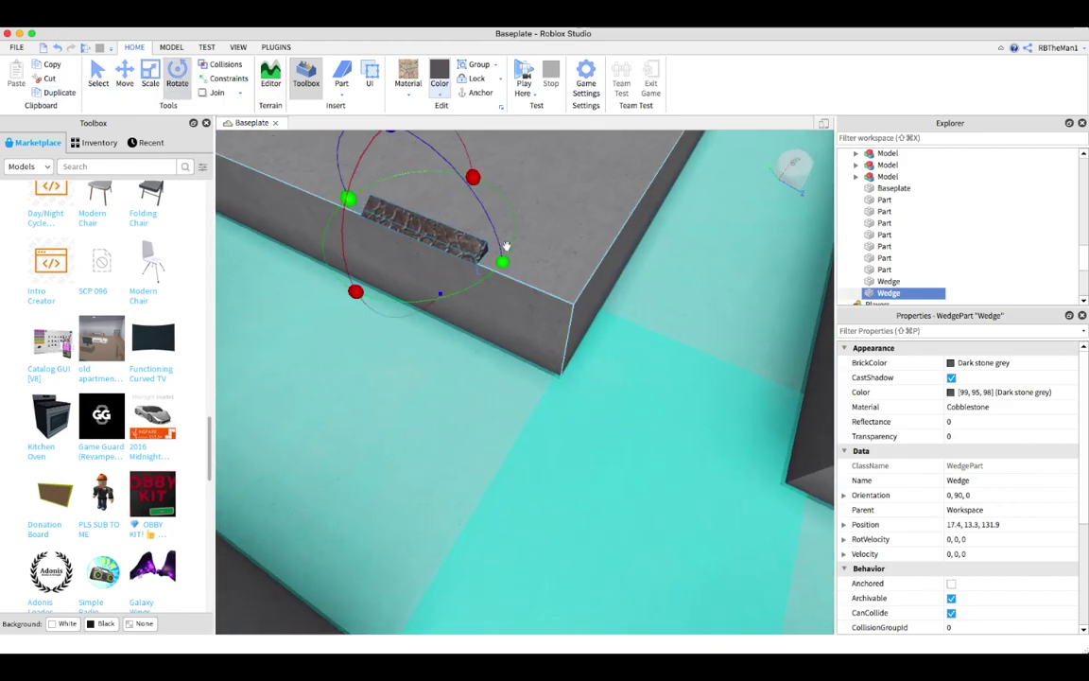
pyautogui.moveTo(529, 379); pyautogui.dragTo(659, 273, button='right')
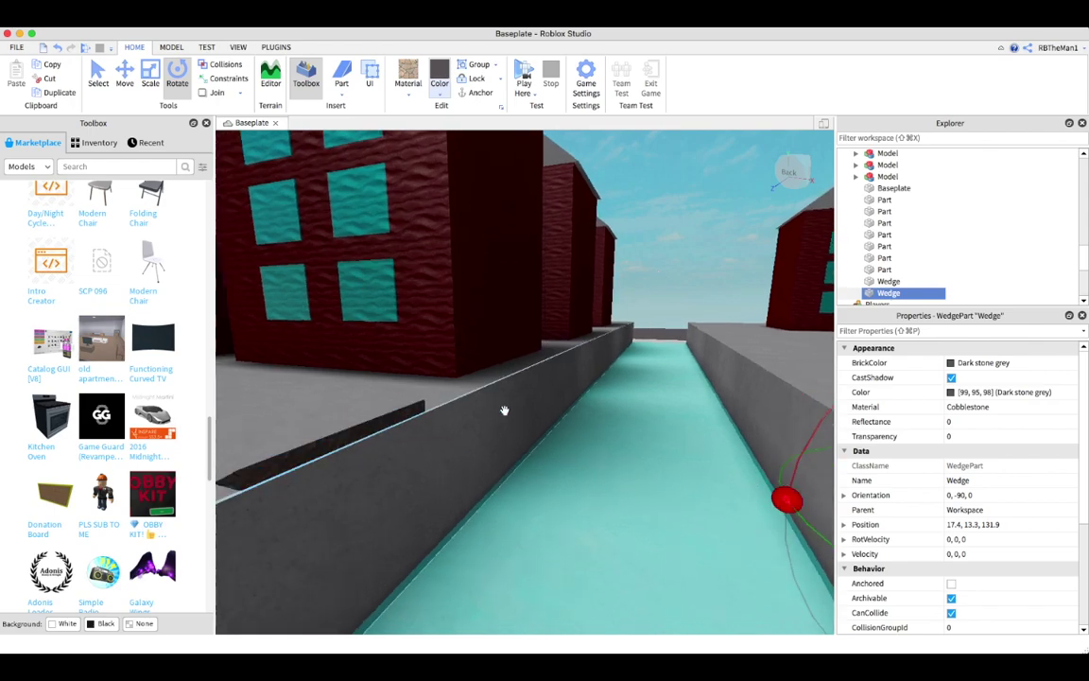
# Step: Insert a block part between the two wedges and scale it into a bridge deck spanning the ice strip
pyautogui.scroll(3, 689, 309)
pyautogui.click(341, 93)
pyautogui.click(355, 108)
pyautogui.press('super+3')
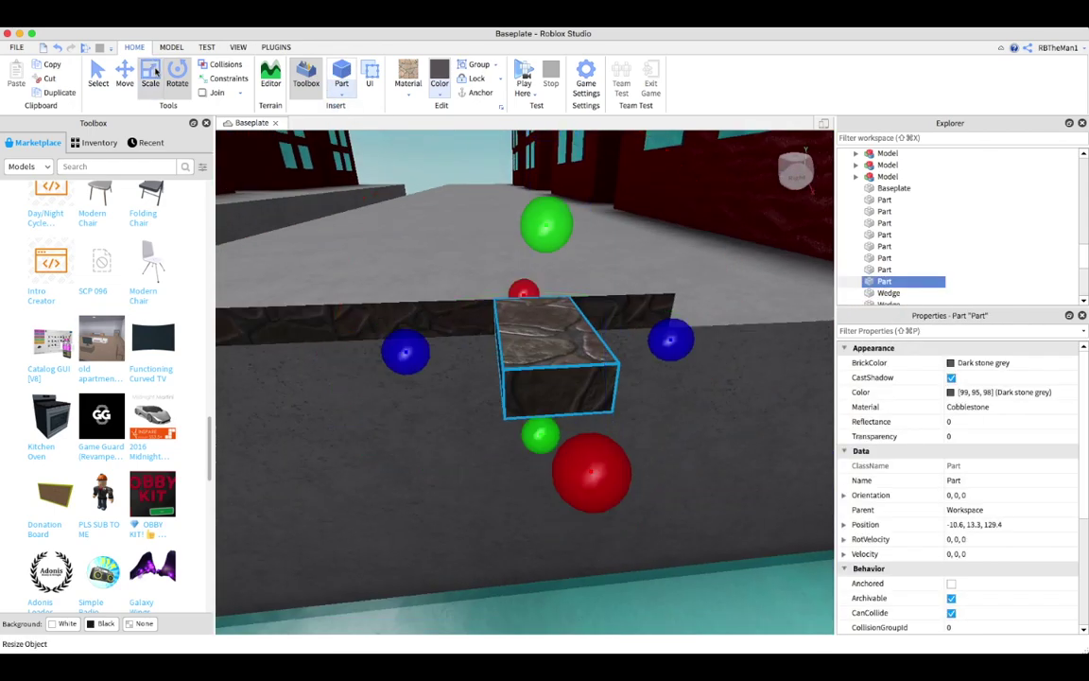
pyautogui.moveTo(468, 333); pyautogui.dragTo(289, 469)
# Step: Group the bridge deck and its two end wedges into one anchored model
pyautogui.moveTo(289, 469); pyautogui.dragTo(541, 293, button='right')
pyautogui.keyDown('shift'); pyautogui.click(541, 293); pyautogui.keyUp('shift')
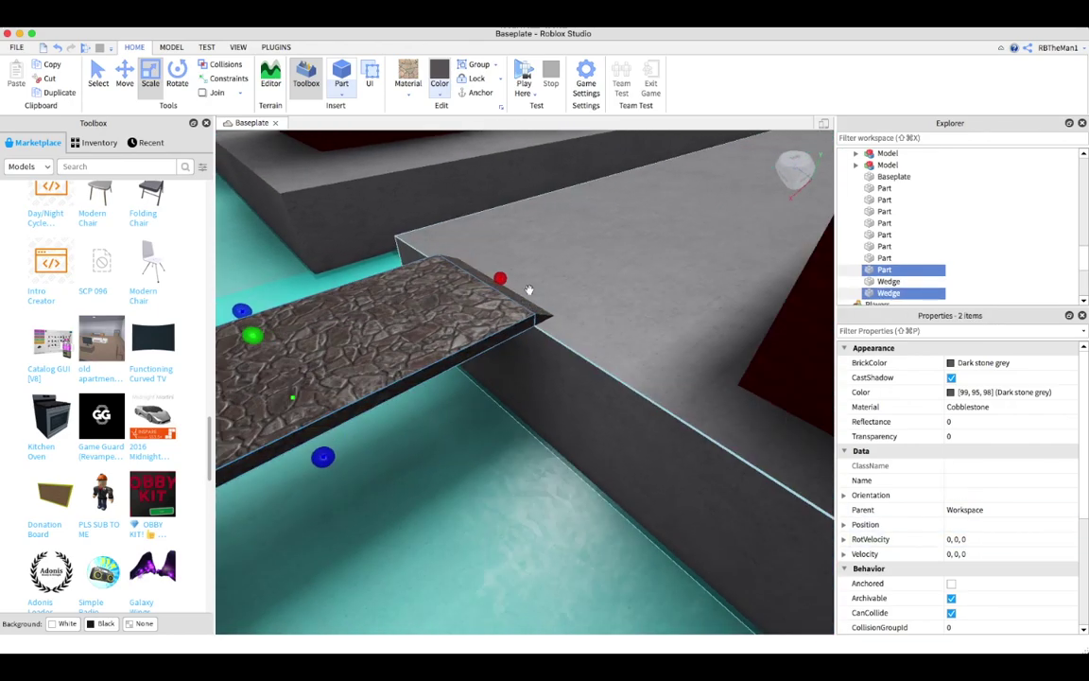
pyautogui.click(475, 64)
pyautogui.click(124, 76)
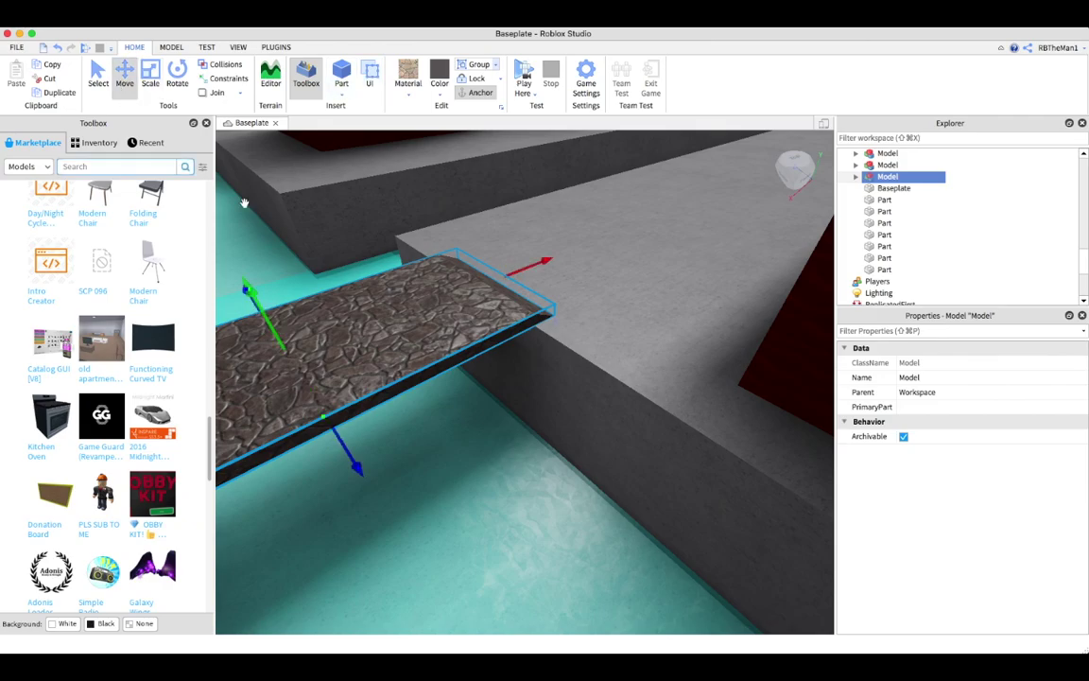
# Step: Copy the bridge model over the other three arms of the strip crossing, rotating copies to span the perpendicular strip
pyautogui.click(60, 92)
pyautogui.moveTo(284, 378); pyautogui.dragTo(336, 337, button='right')
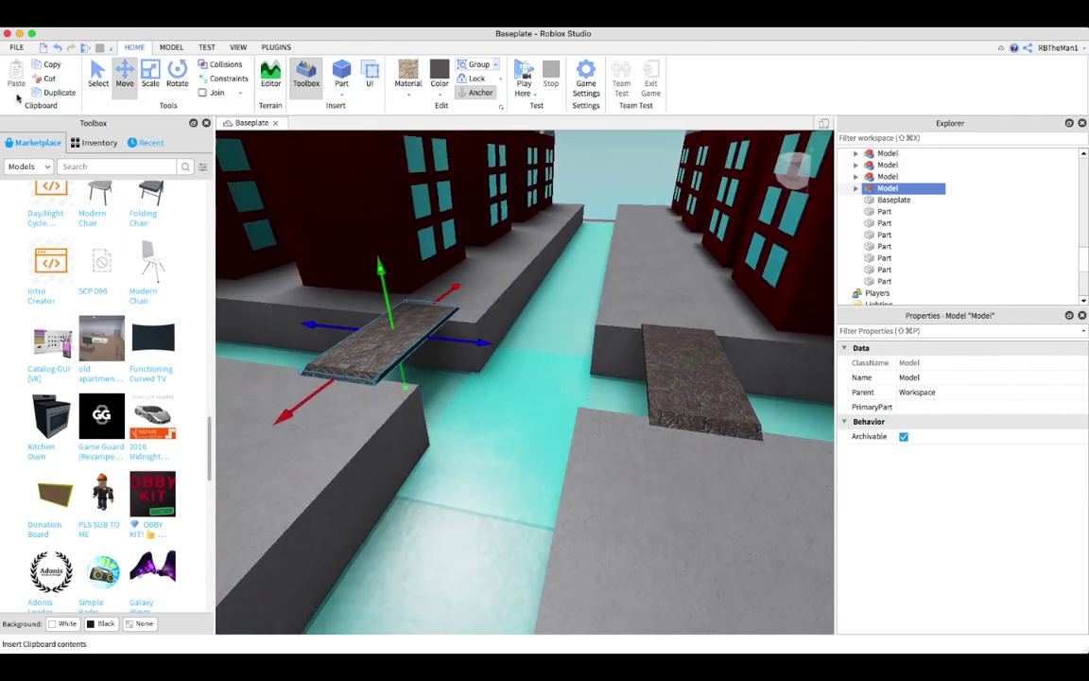
pyautogui.click(16, 81)
pyautogui.press('super+3')
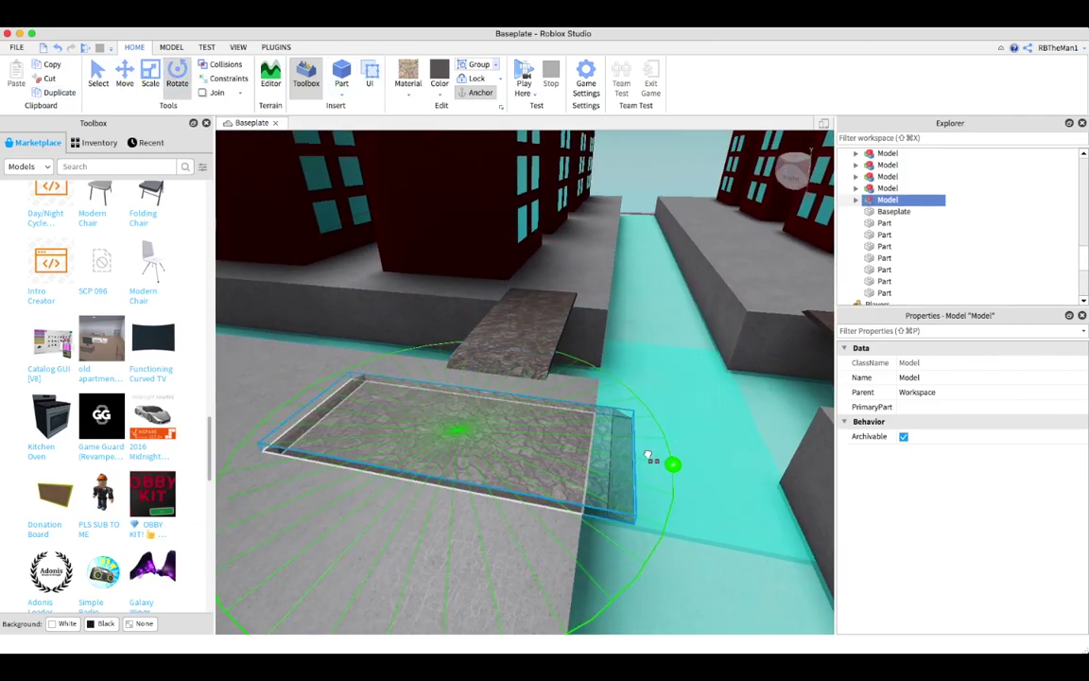
pyautogui.press('super+2')
pyautogui.moveTo(648, 458); pyautogui.dragTo(649, 358, button='right')
pyautogui.moveTo(586, 355); pyautogui.dragTo(751, 423)
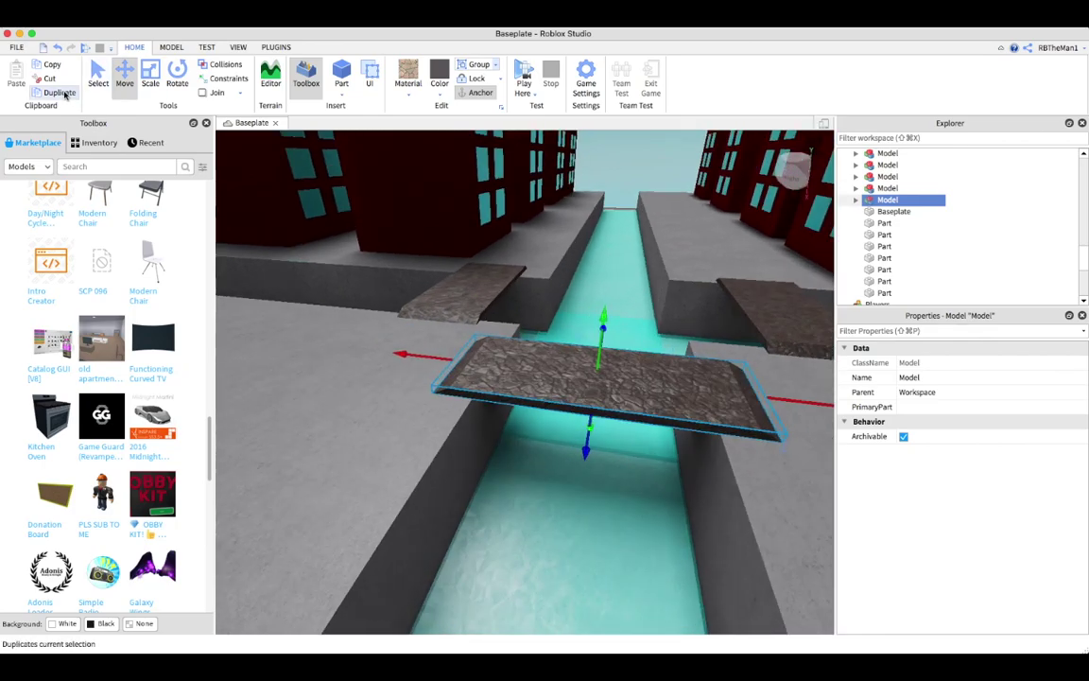
pyautogui.click(421, 272)
# Step: Insert a block part at the map's outer edge and scale it into a wall along that whole side
pyautogui.scroll(5, 421, 273)
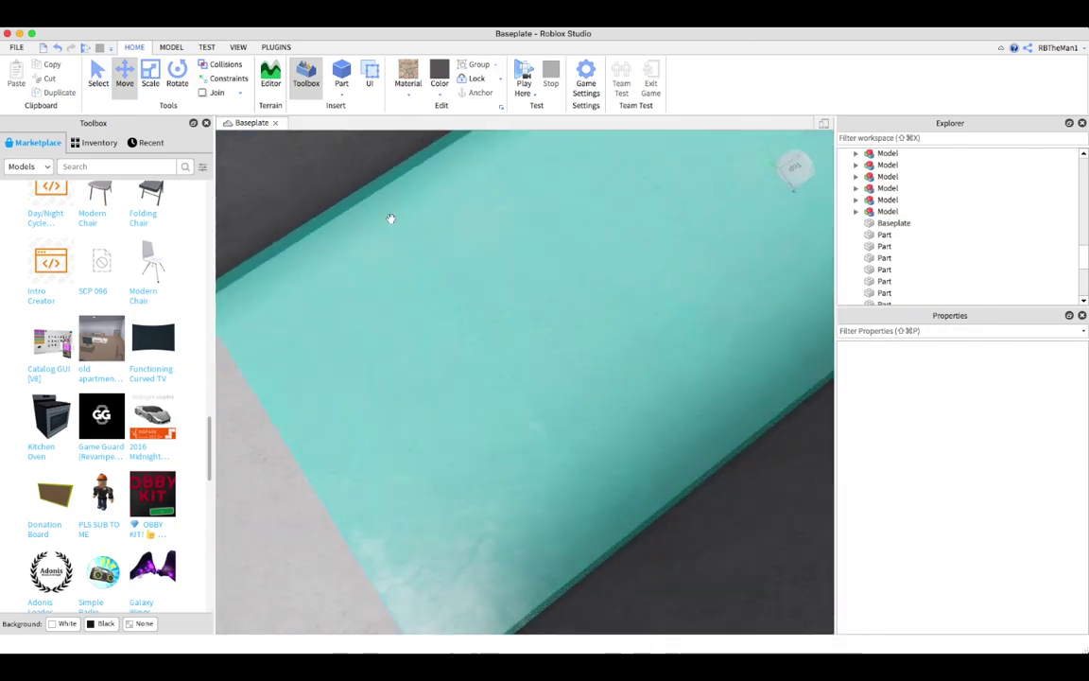
pyautogui.click(341, 63)
pyautogui.press('super+3')
pyautogui.scroll(-3, 564, 365)
pyautogui.moveTo(565, 365); pyautogui.dragTo(551, 446, button='right')
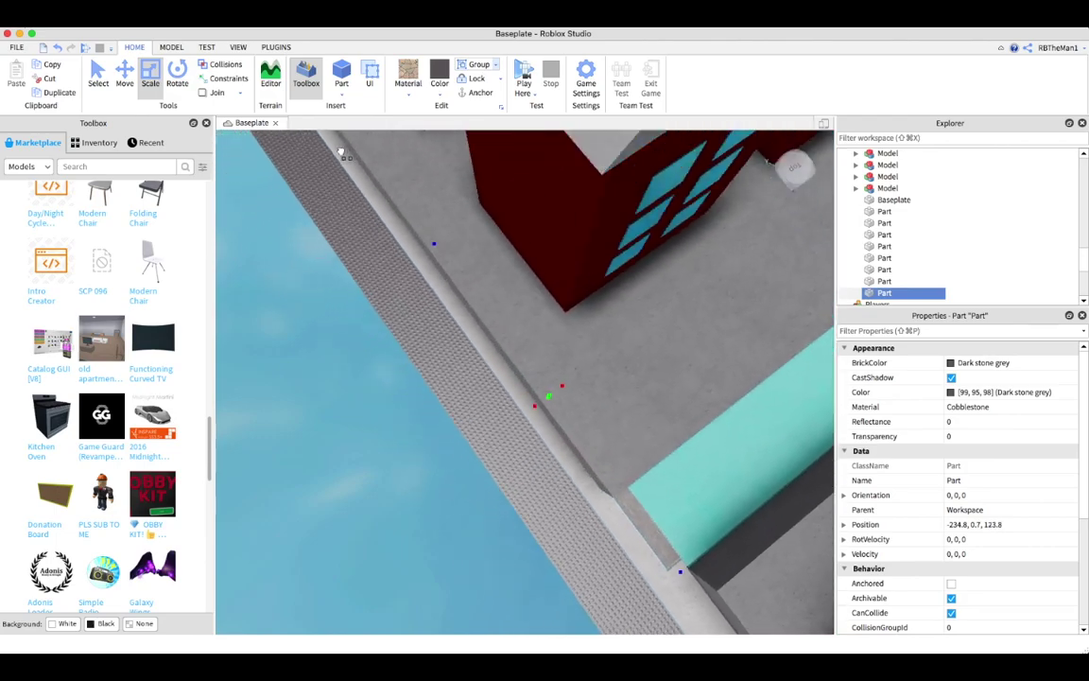
pyautogui.scroll(-5, 378, 179)
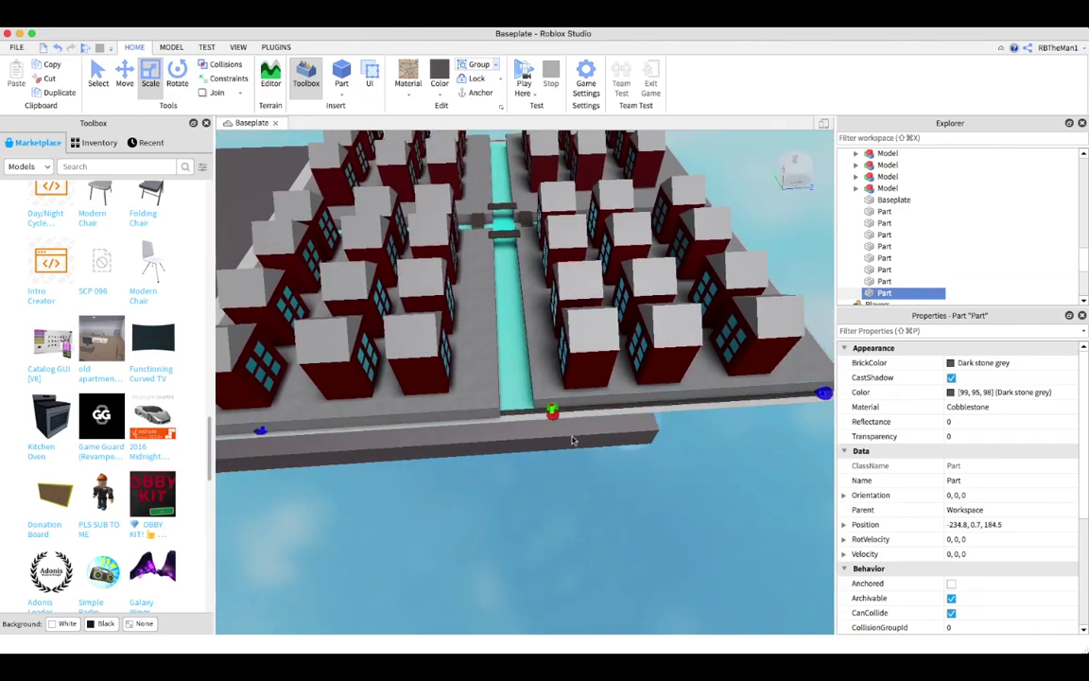
pyautogui.scroll(-3, 563, 345)
# Step: Duplicate the wall, rotate the copy 90 degrees about the vertical axis, and place it along the adjacent side of the map
pyautogui.moveTo(562, 345); pyautogui.dragTo(805, 401, button='right')
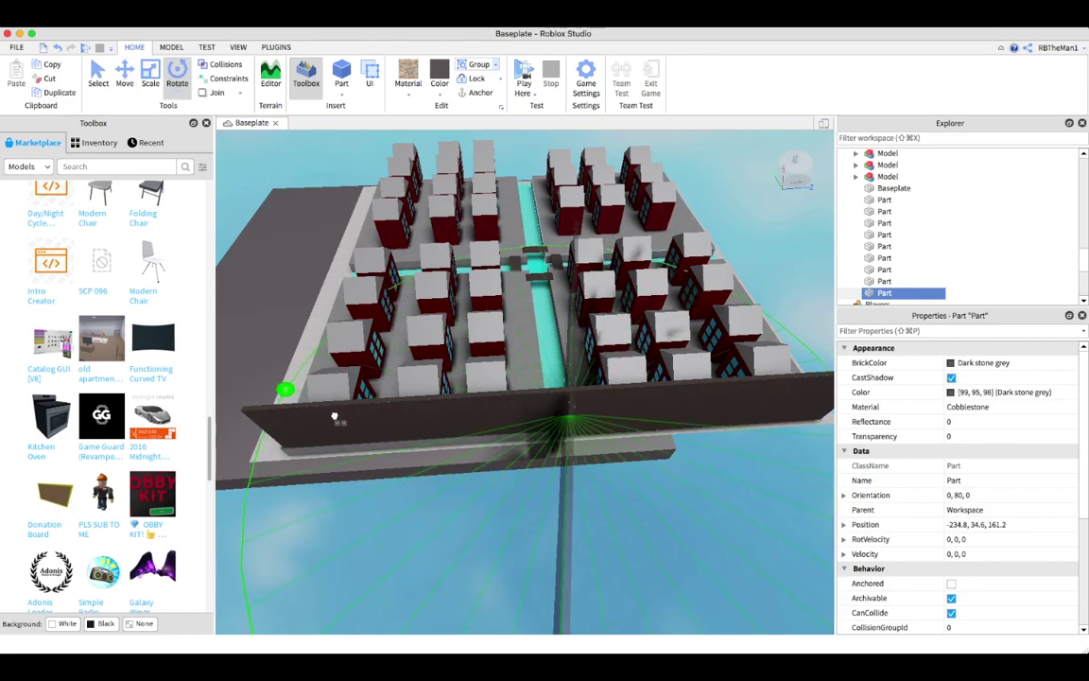
pyautogui.moveTo(334, 416); pyautogui.dragTo(378, 284, button='right')
pyautogui.press('super+2')
pyautogui.scroll(2, 391, 223)
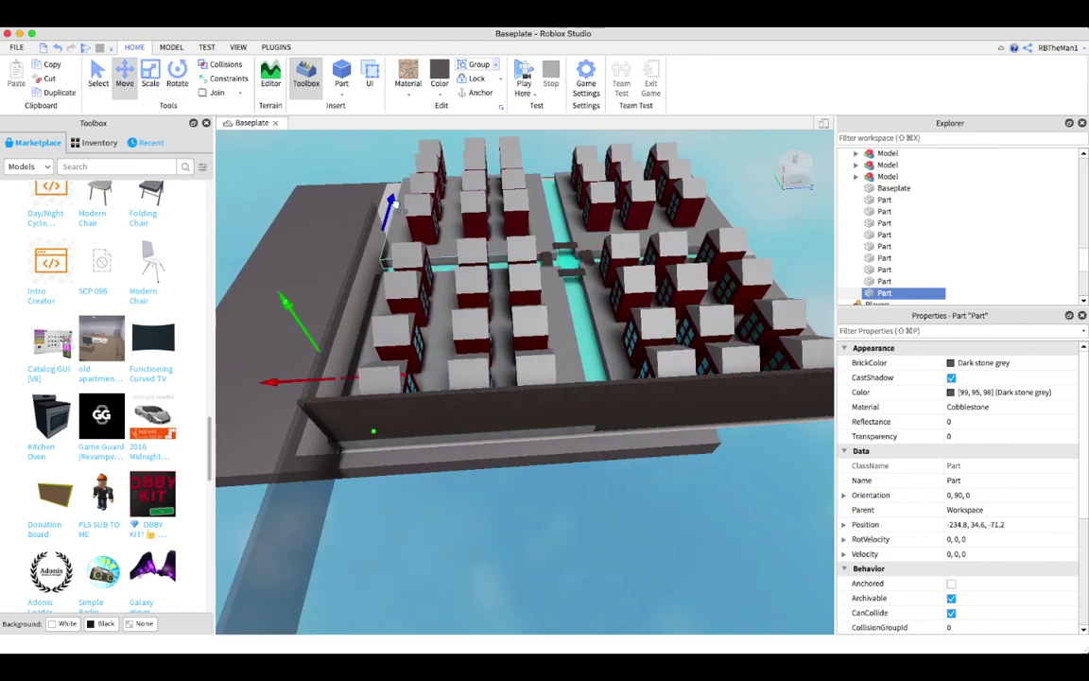
pyautogui.moveTo(386, 220); pyautogui.dragTo(412, 157)
pyautogui.scroll(3, 407, 154)
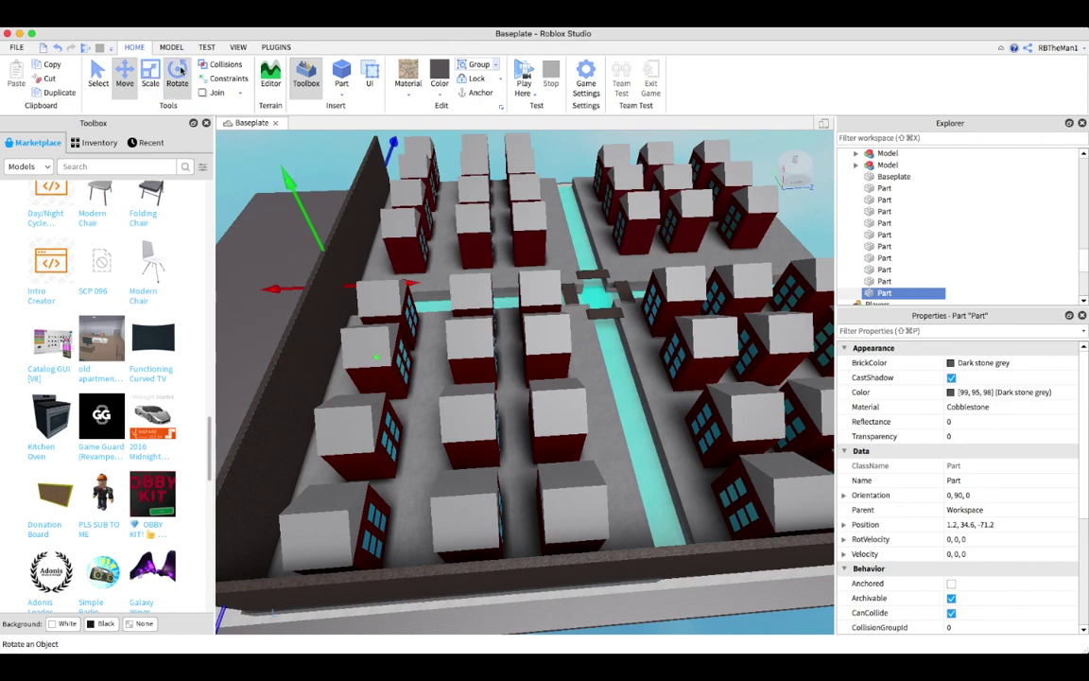
# Step: Place further copies of the wall along the two remaining sides to enclose the city
pyautogui.scroll(-2, 565, 382)
pyautogui.press('super+r')
pyautogui.press('super+2')
pyautogui.moveTo(529, 312); pyautogui.dragTo(546, 222)
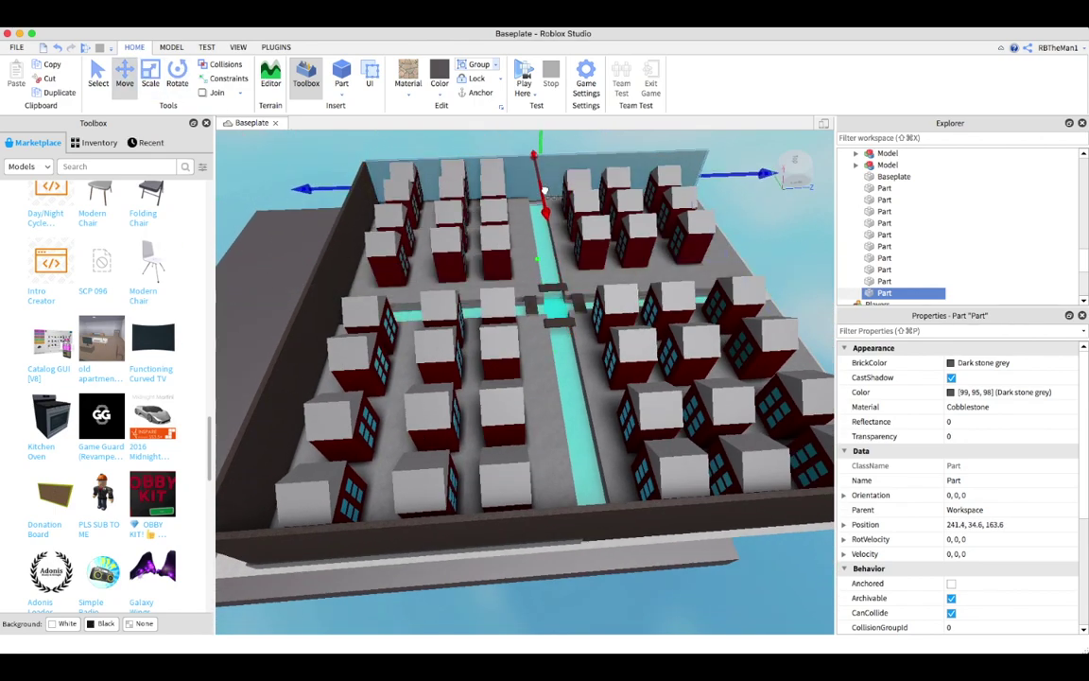
pyautogui.scroll(-1, 378, 204)
pyautogui.click(59, 92)
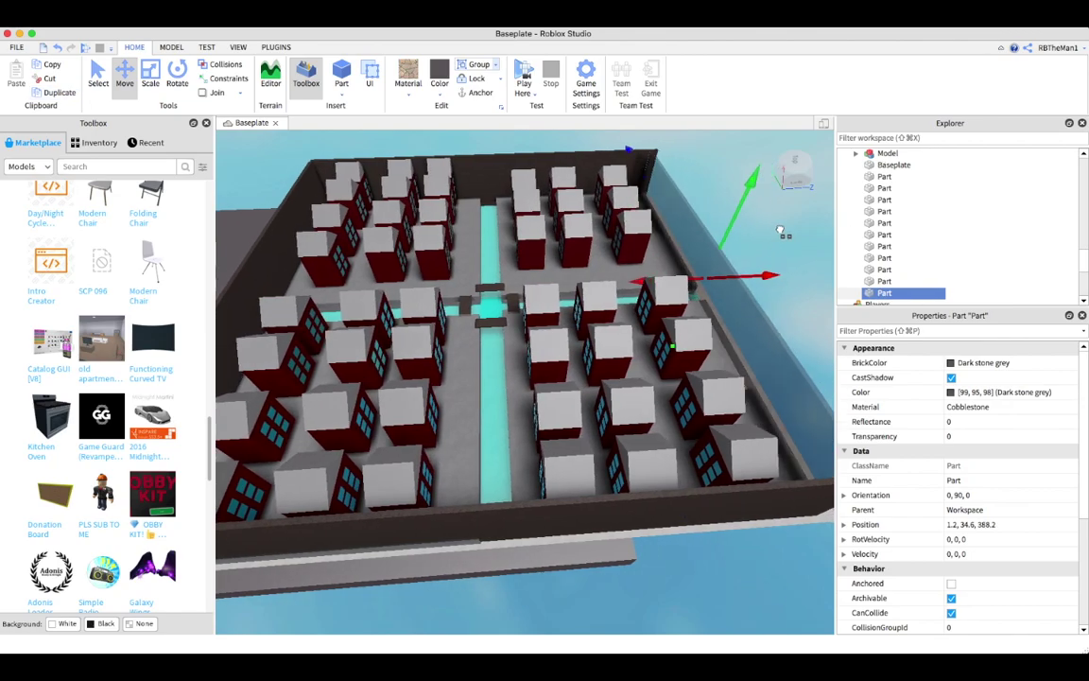
pyautogui.click(684, 168)
# Step: Reposition and scale the fourth wall to close the gap at the corner where it meets its neighbour
pyautogui.scroll(5, 489, 450)
pyautogui.moveTo(488, 450); pyautogui.dragTo(530, 413, button='right')
pyautogui.scroll(-5, 486, 455)
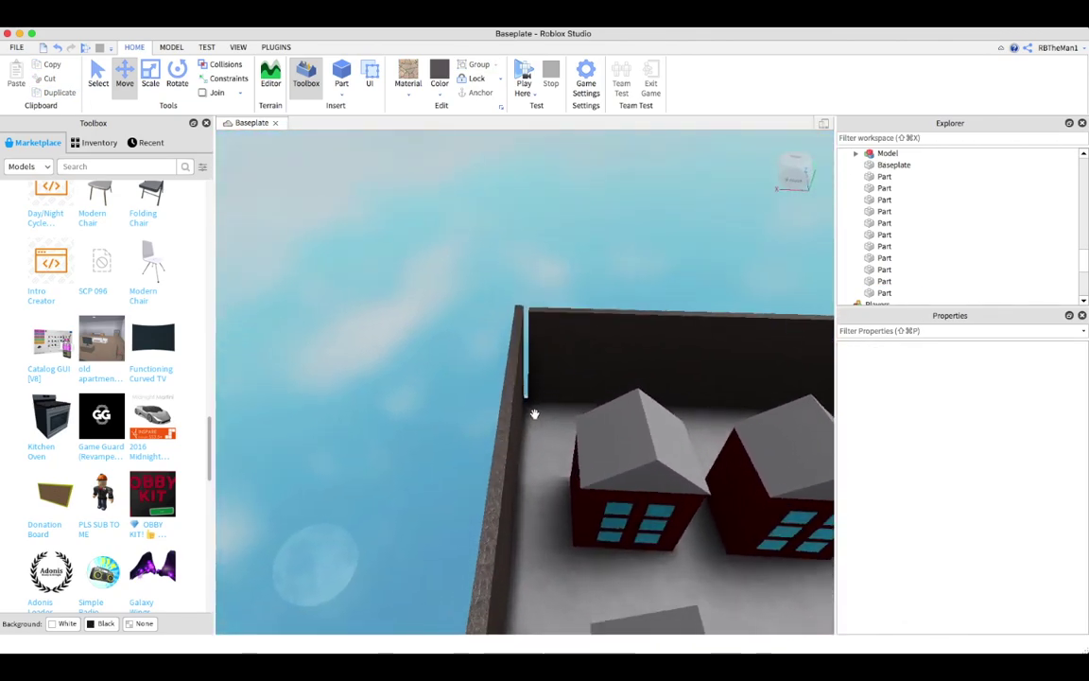
pyautogui.click(529, 413)
pyautogui.scroll(5, 580, 411)
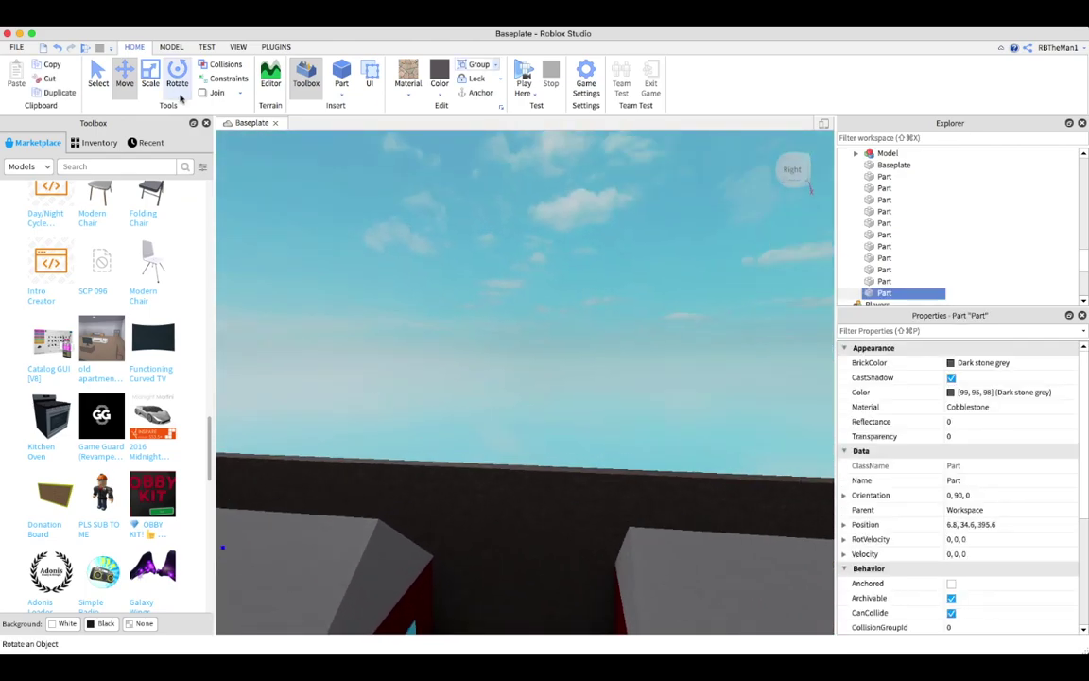
pyautogui.press('super+3')
pyautogui.scroll(-5, 486, 280)
pyautogui.scroll(-2, 517, 280)
pyautogui.moveTo(518, 275); pyautogui.dragTo(518, 321, button='right')
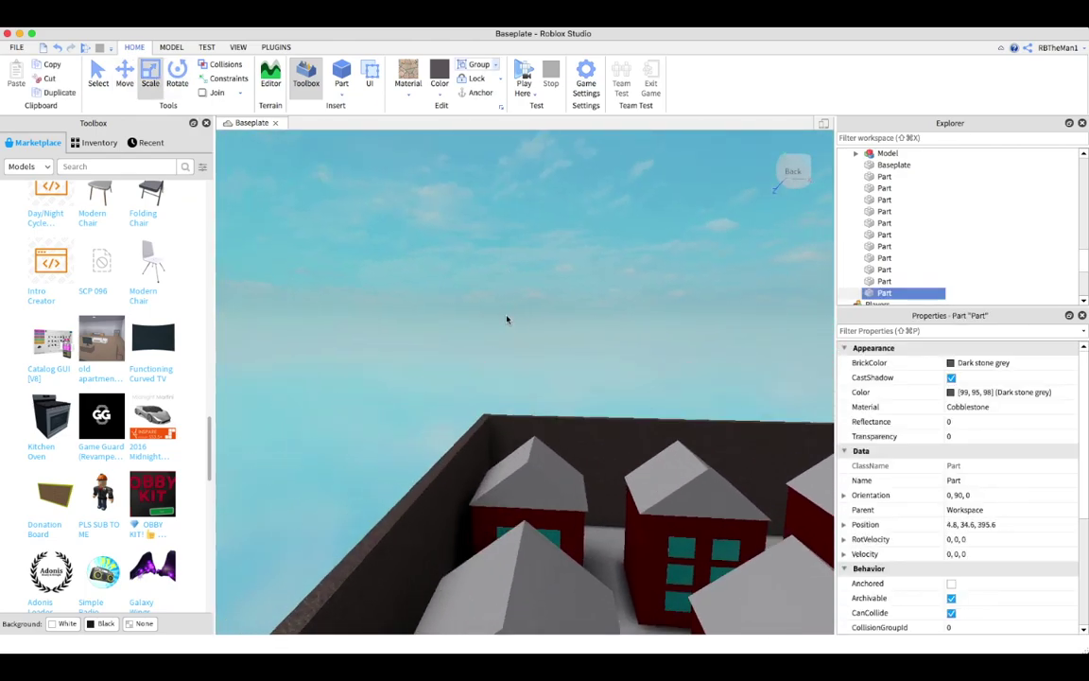
pyautogui.click(519, 320)
pyautogui.scroll(-5, 478, 350)
pyautogui.scroll(3, 438, 511)
pyautogui.click(437, 510)
pyautogui.moveTo(577, 498); pyautogui.dragTo(376, 392, button='right')
pyautogui.click(452, 485)
pyautogui.click(440, 212)
# Step: Insert a cylinder at a wall corner, set it upright with a 90-degree rotation, and widen it into a large disc
pyautogui.scroll(5, 338, 149)
pyautogui.click(341, 91)
pyautogui.click(356, 138)
pyautogui.hotkey('ctrl', '4')
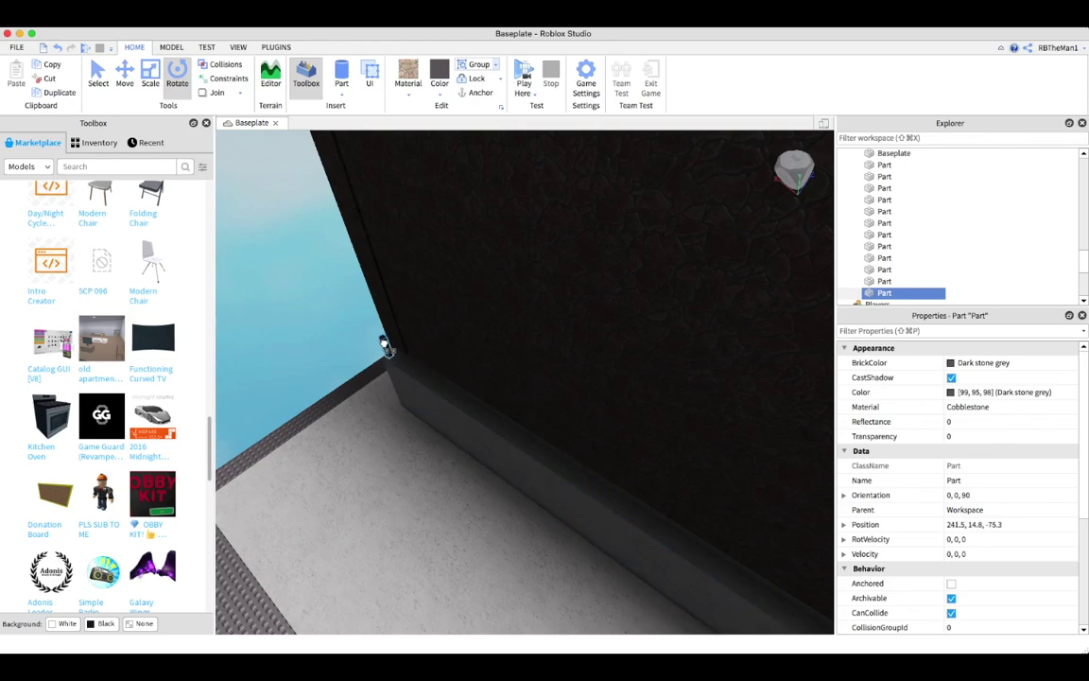
pyautogui.hotkey('ctrl', '3')
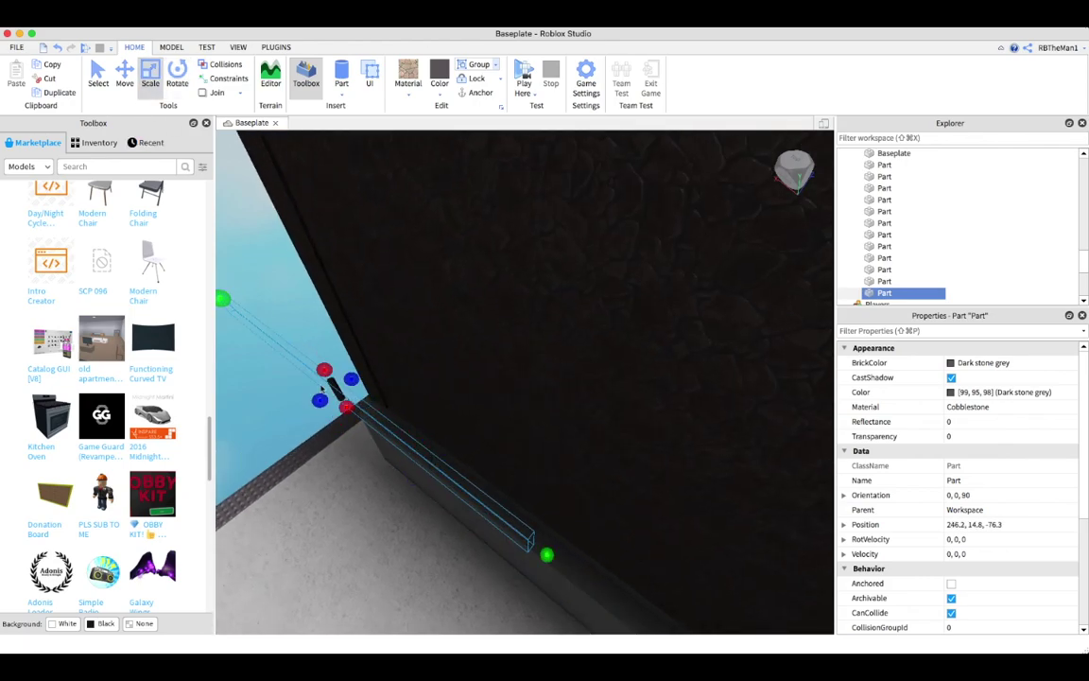
pyautogui.moveTo(323, 369); pyautogui.dragTo(648, 315)
# Step: Centre the disc on the wall corner and raise its height into a tower rising above the walls
pyautogui.hotkey('ctrl', '2')
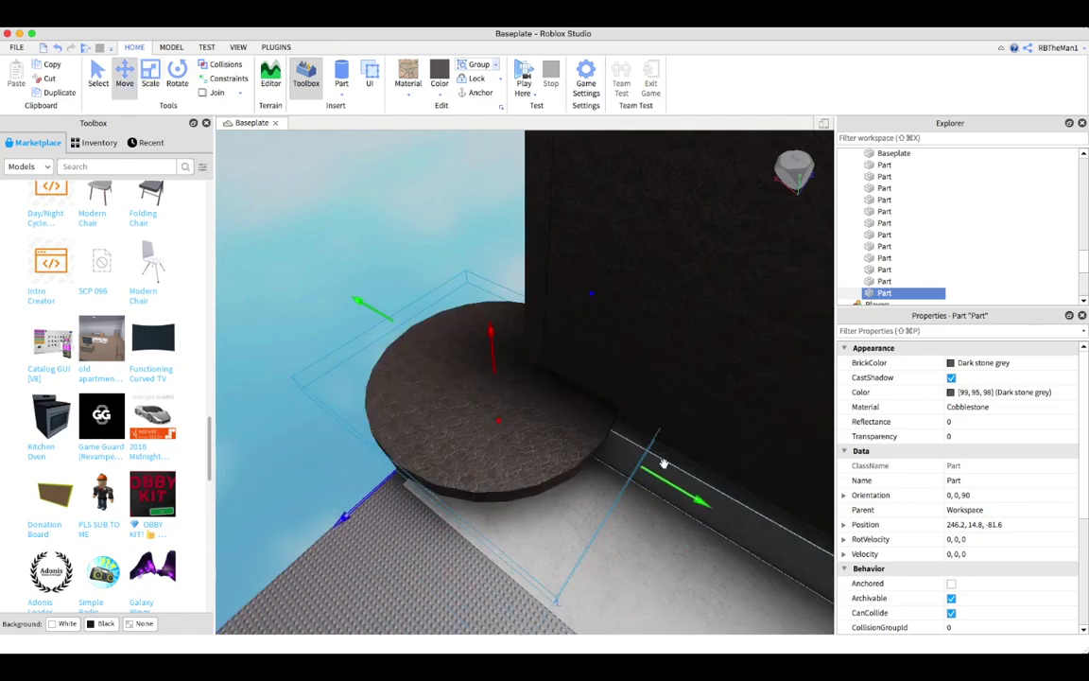
pyautogui.moveTo(661, 458); pyautogui.dragTo(710, 508)
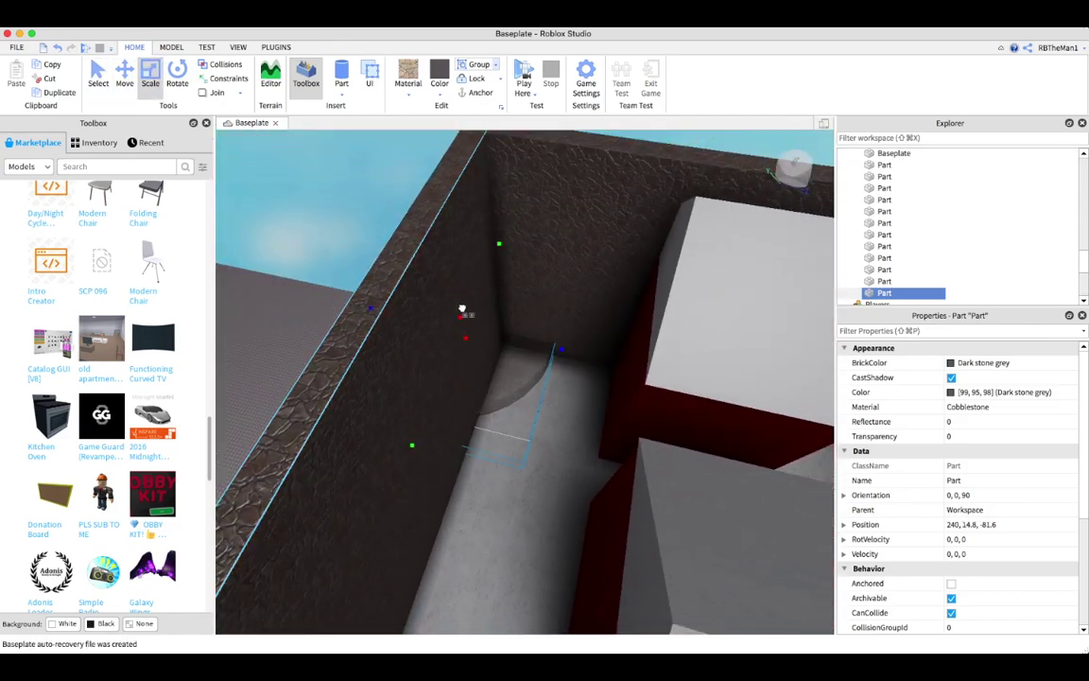
pyautogui.moveTo(462, 318); pyautogui.dragTo(511, 341)
pyautogui.scroll(-6, 530, 340)
# Step: Duplicate the corner tower and position copies on the other three corners of the wall
pyautogui.hotkey('ctrl', '2')
pyautogui.moveTo(612, 326); pyautogui.dragTo(484, 263)
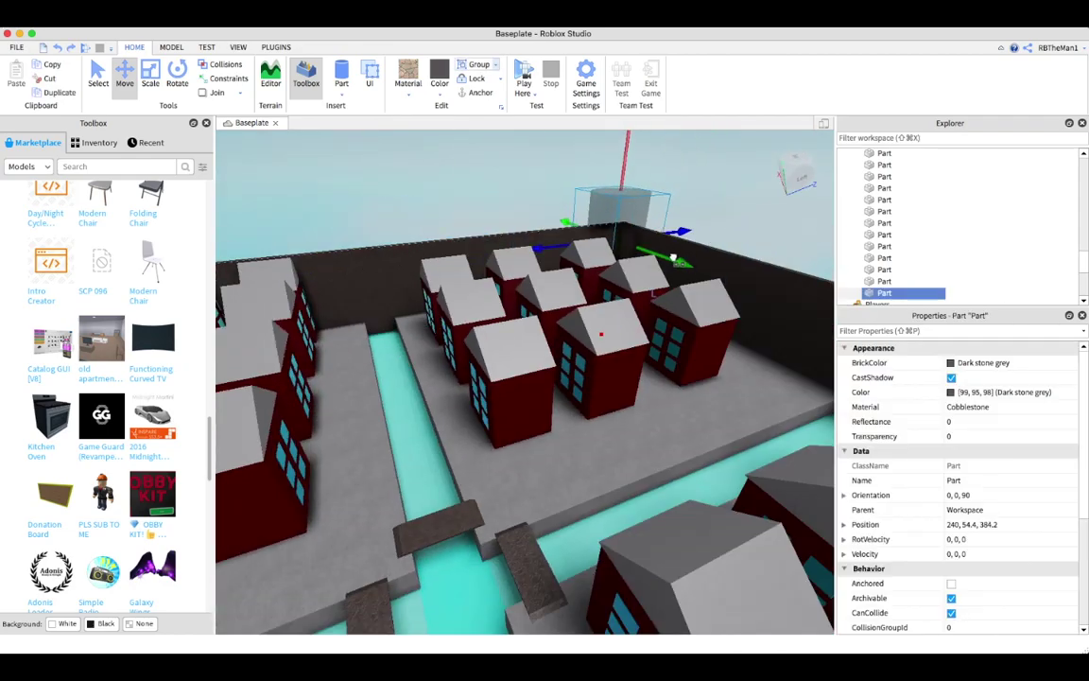
pyautogui.moveTo(615, 251); pyautogui.dragTo(471, 295)
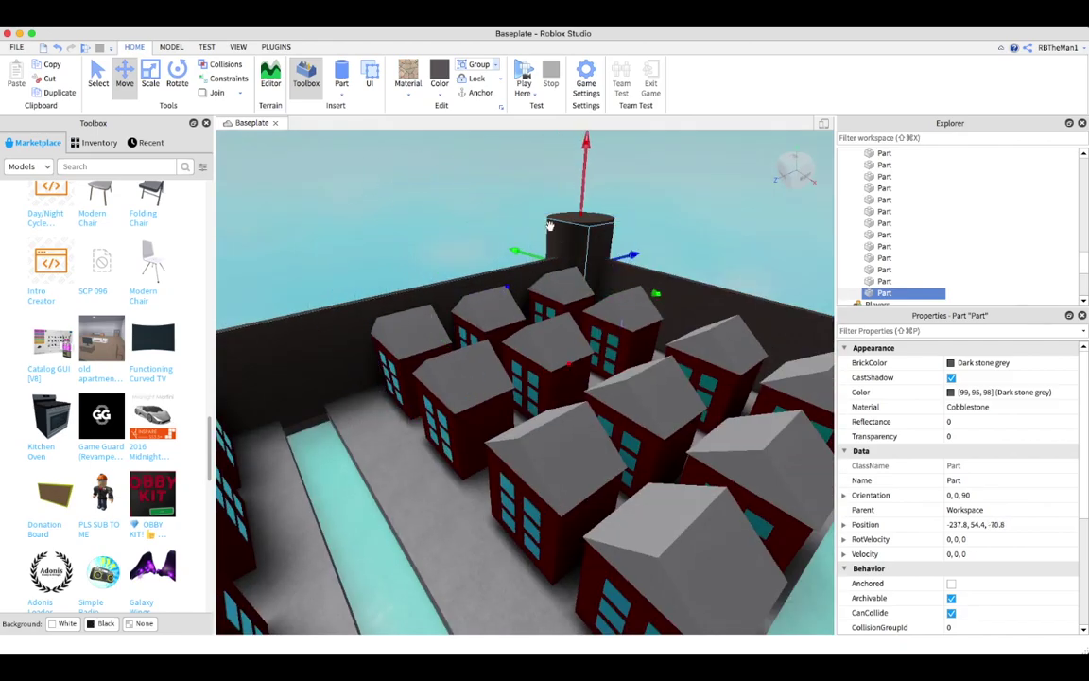
pyautogui.click(411, 294)
pyautogui.moveTo(411, 294); pyautogui.dragTo(309, 508, button='right')
pyautogui.moveTo(310, 508); pyautogui.dragTo(473, 591)
pyautogui.moveTo(473, 591); pyautogui.dragTo(402, 482, button='right')
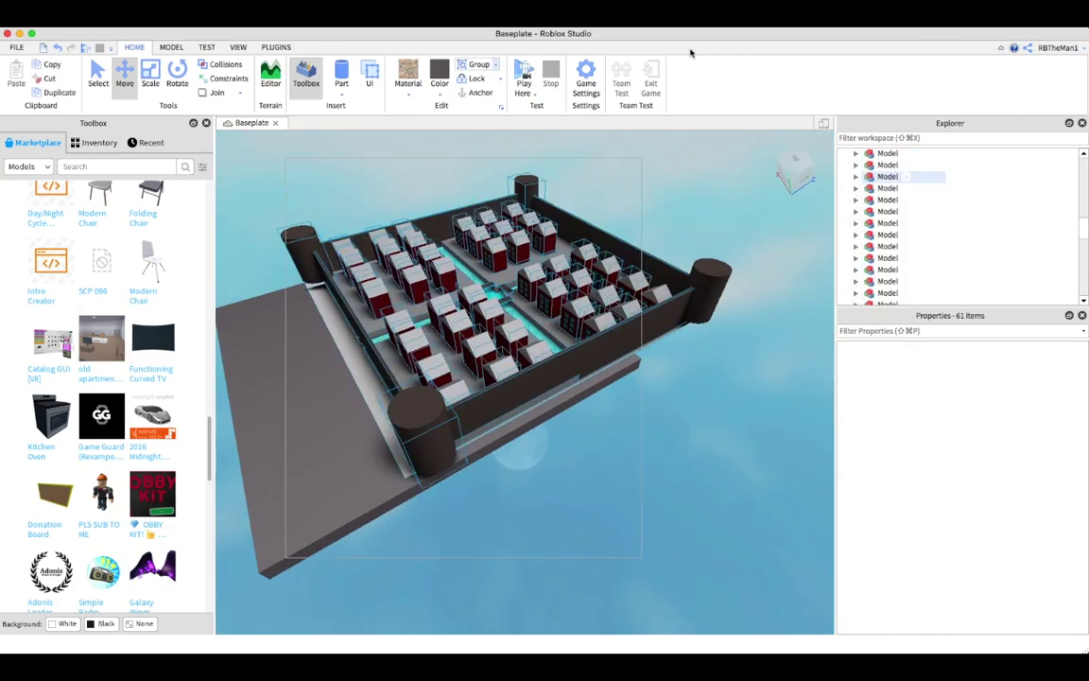
# Step: Insert a spawn location on the concrete ground beside the ice strip and set its transparency to 1
pyautogui.click(206, 47)
pyautogui.click(172, 46)
pyautogui.scroll(10, 525, 379)
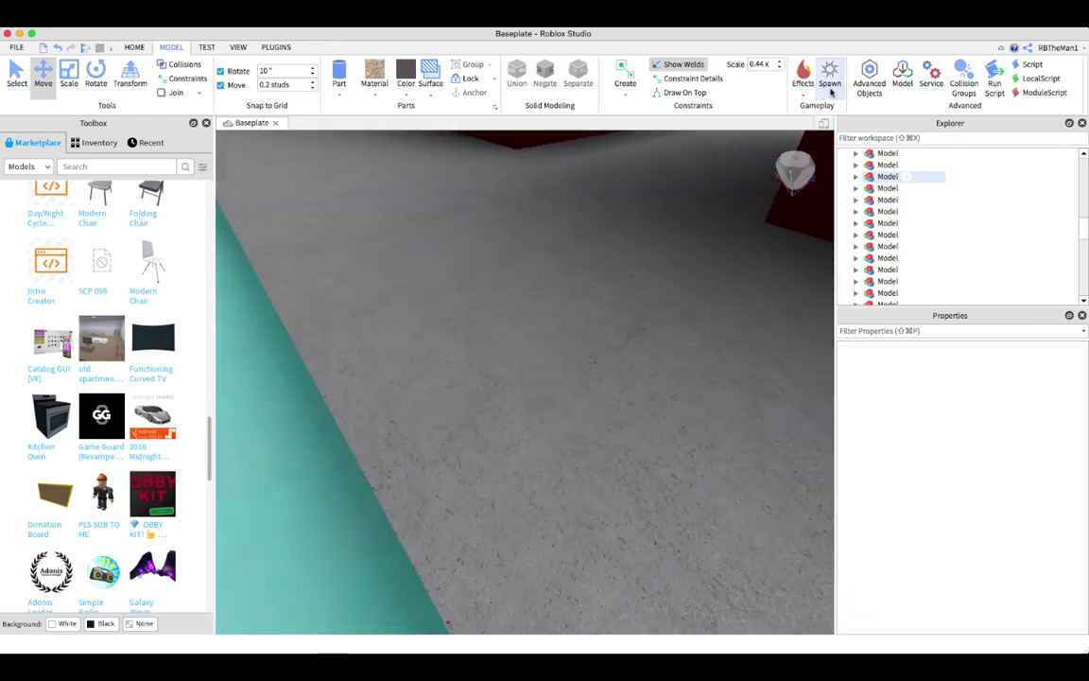
pyautogui.click(830, 83)
pyautogui.click(475, 231)
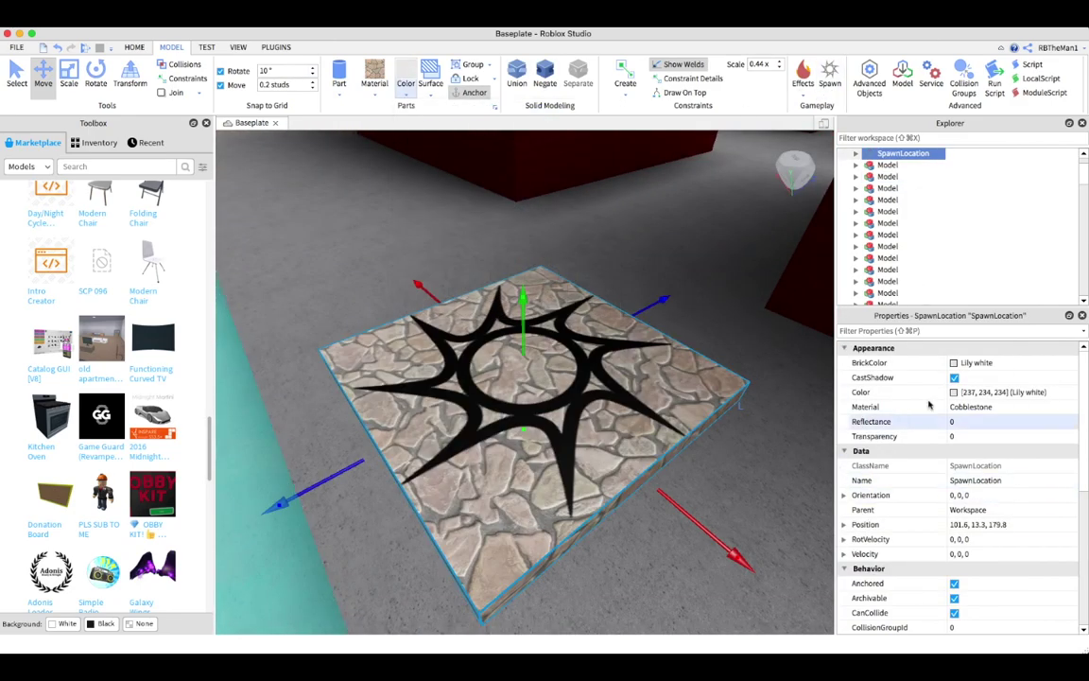
pyautogui.write('1')
pyautogui.press('Return')
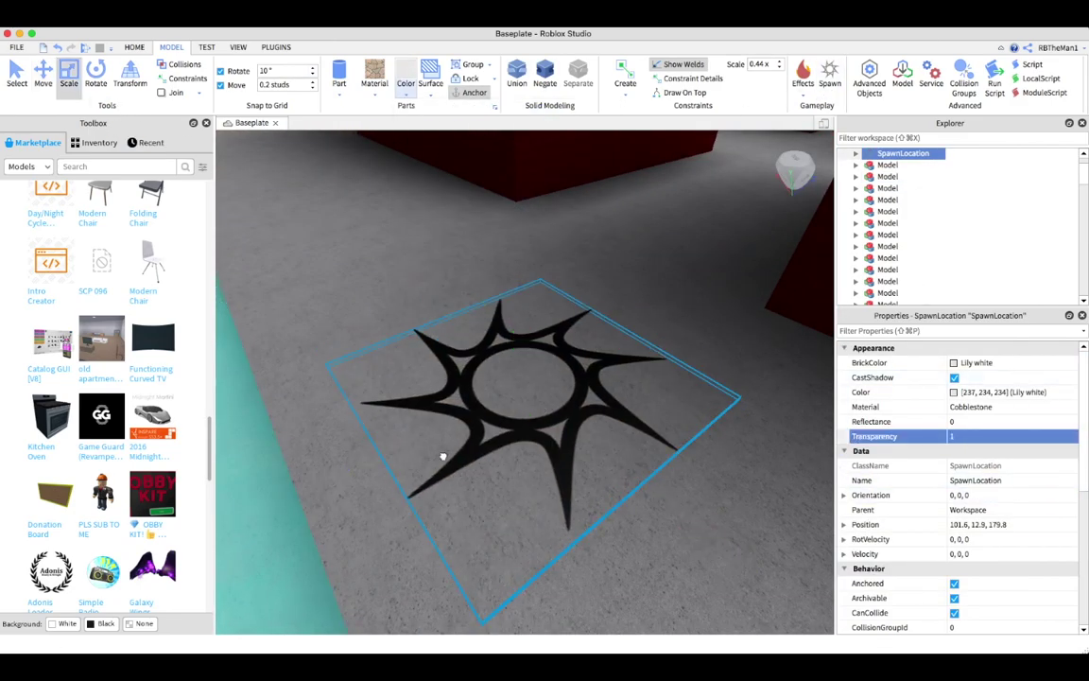
# Step: Select the whole walled city with its buildings, walls and towers, anchor everything, and group it into a single model
pyautogui.scroll(-10, 627, 250)
pyautogui.moveTo(365, 166); pyautogui.dragTo(455, 609, button='right')
pyautogui.moveTo(254, 308); pyautogui.dragTo(255, 445, button='right')
pyautogui.press('super+a')
pyautogui.moveTo(494, 337)
pyautogui.mouseDown(button='right')
pyautogui.moveTo(492, 312)
pyautogui.moveTo(488, 331)
pyautogui.mouseUp(button='right')
pyautogui.scroll(8, 488, 371)
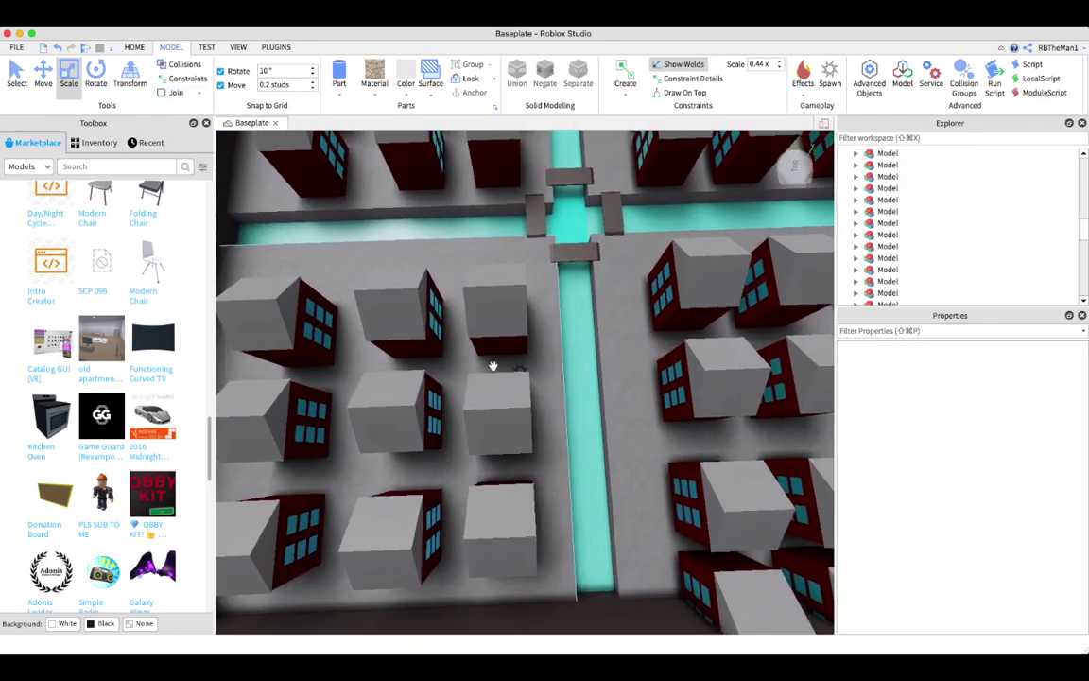
pyautogui.scroll(4, 488, 370)
pyautogui.click(425, 367)
pyautogui.click(401, 511)
pyautogui.scroll(-12, 401, 511)
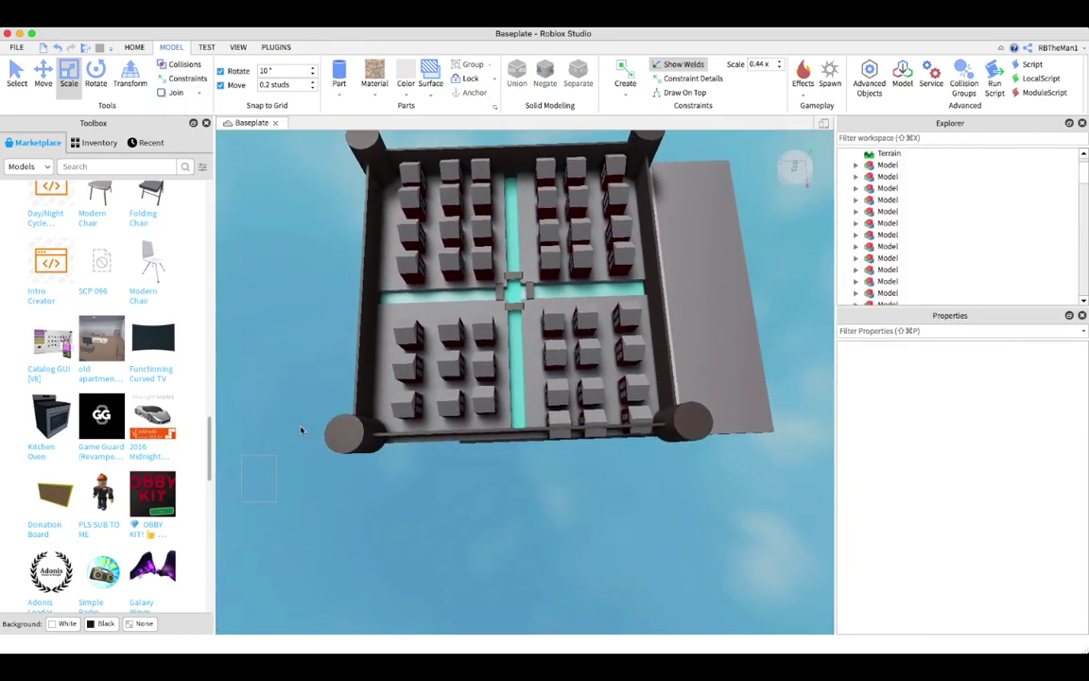
pyautogui.moveTo(247, 497); pyautogui.dragTo(602, 282)
pyautogui.scroll(-2, 619, 337)
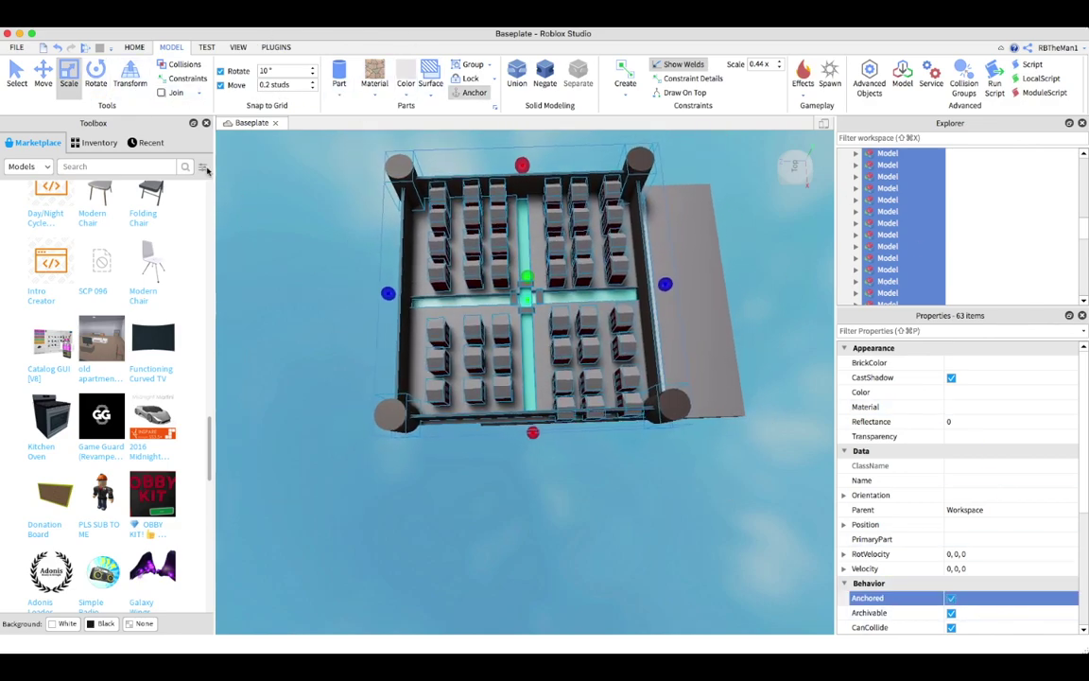
pyautogui.click(135, 47)
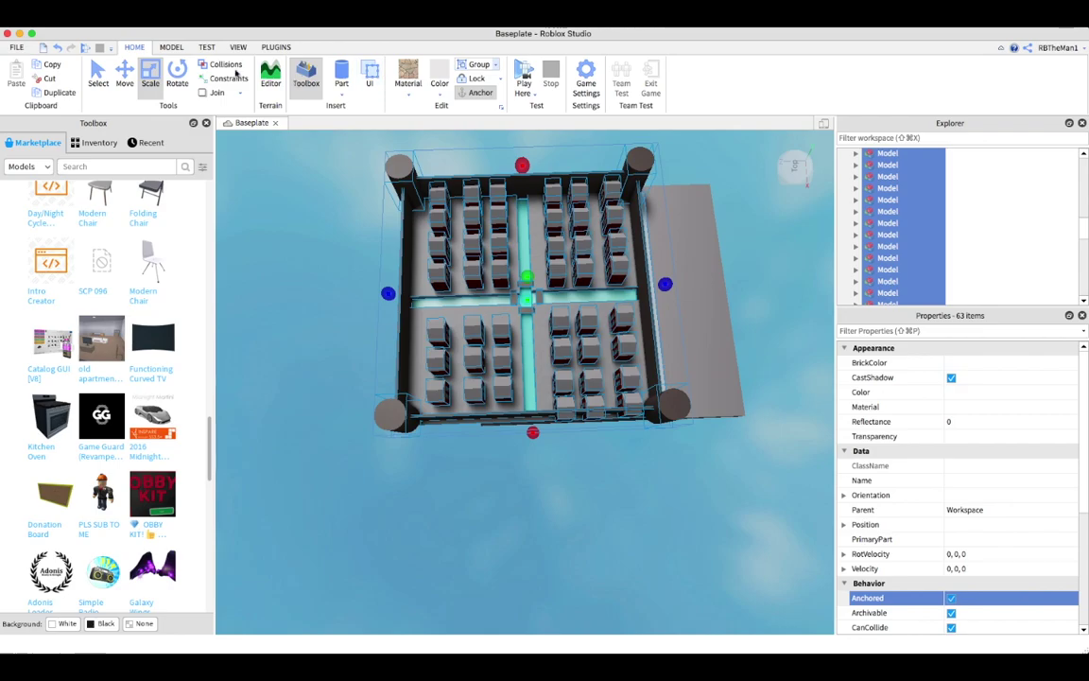
pyautogui.click(492, 64)
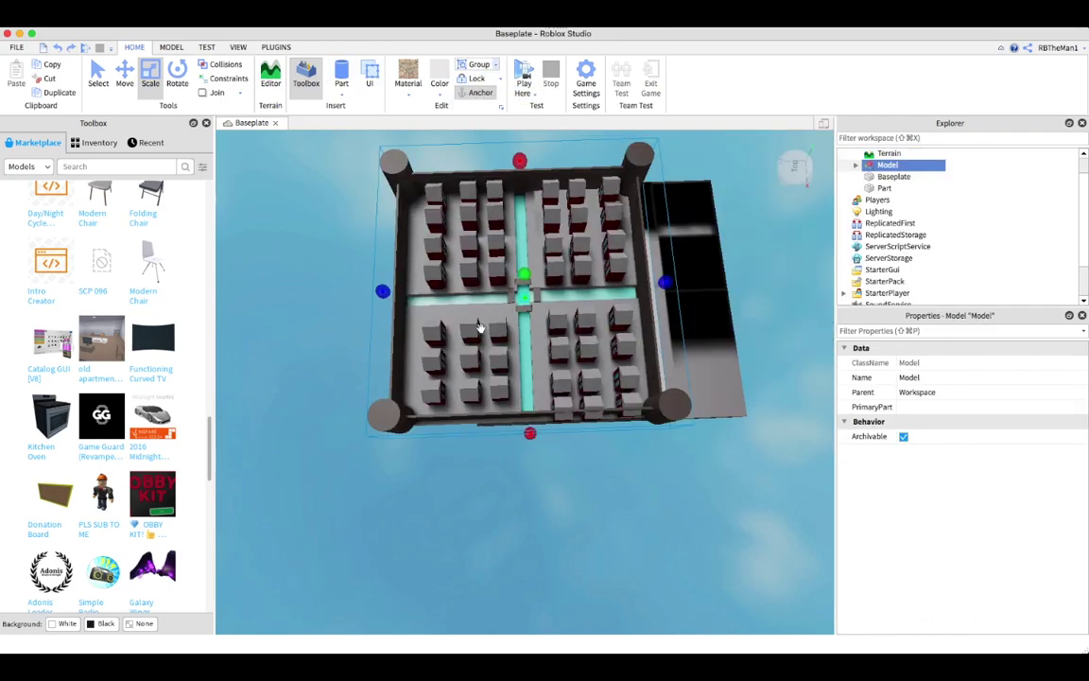
# Step: Examine the canals and cobblestone bridges around the city's central crossing
pyautogui.scroll(10, 523, 406)
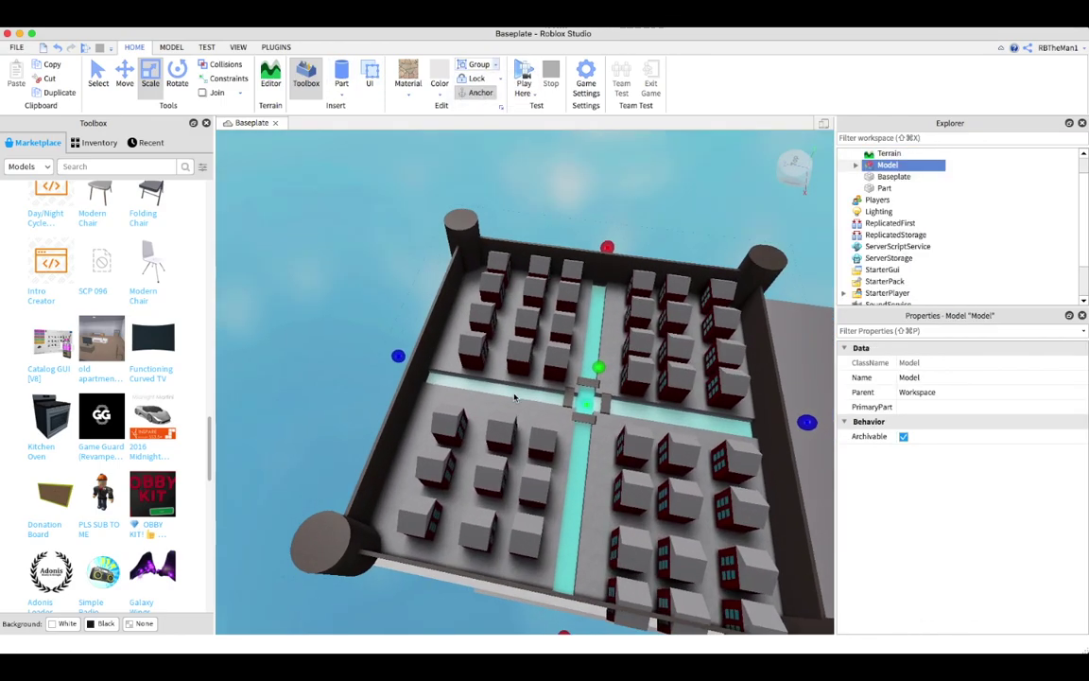
pyautogui.moveTo(507, 425); pyautogui.dragTo(569, 370)
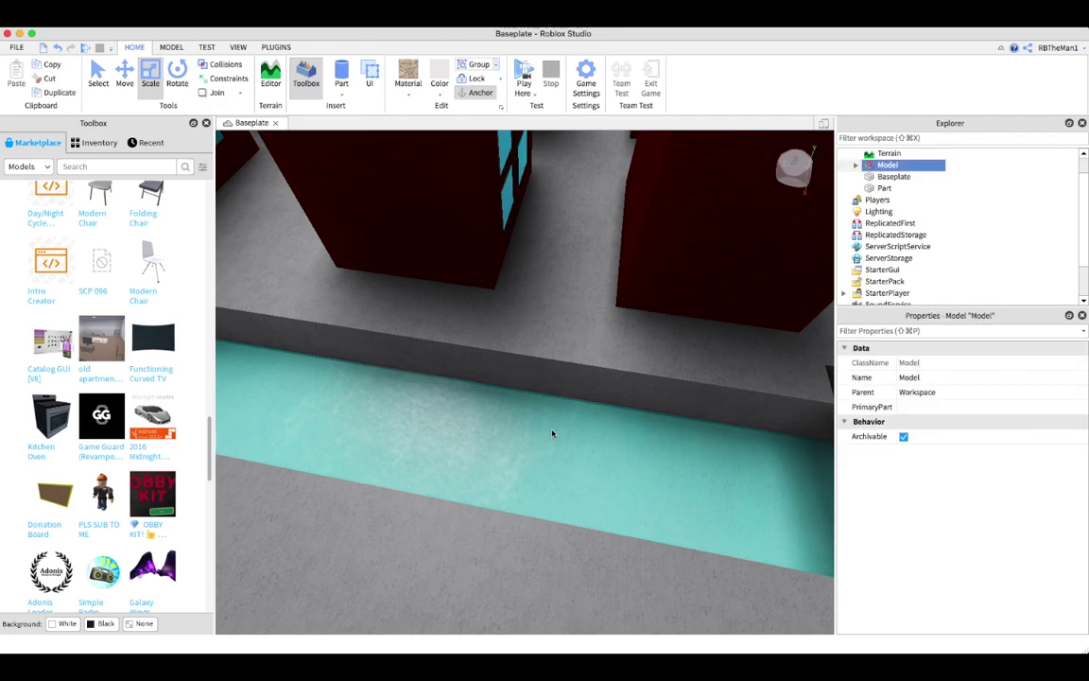
pyautogui.scroll(-5, 553, 433)
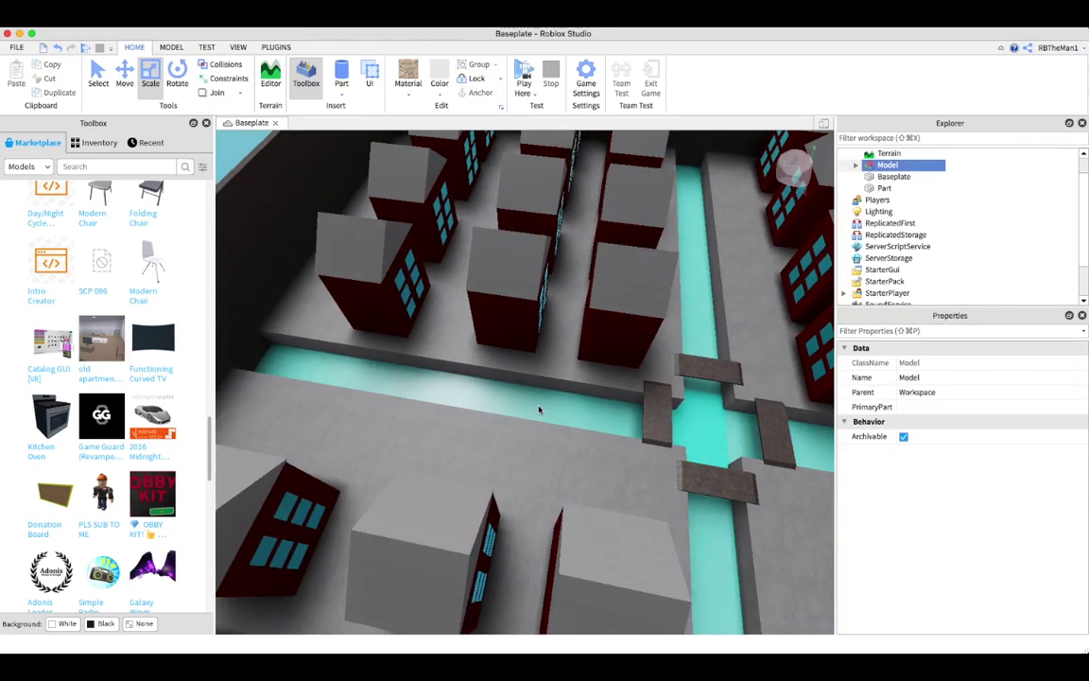
pyautogui.scroll(-5, 539, 302)
pyautogui.scroll(5, 705, 311)
pyautogui.scroll(-5, 360, 309)
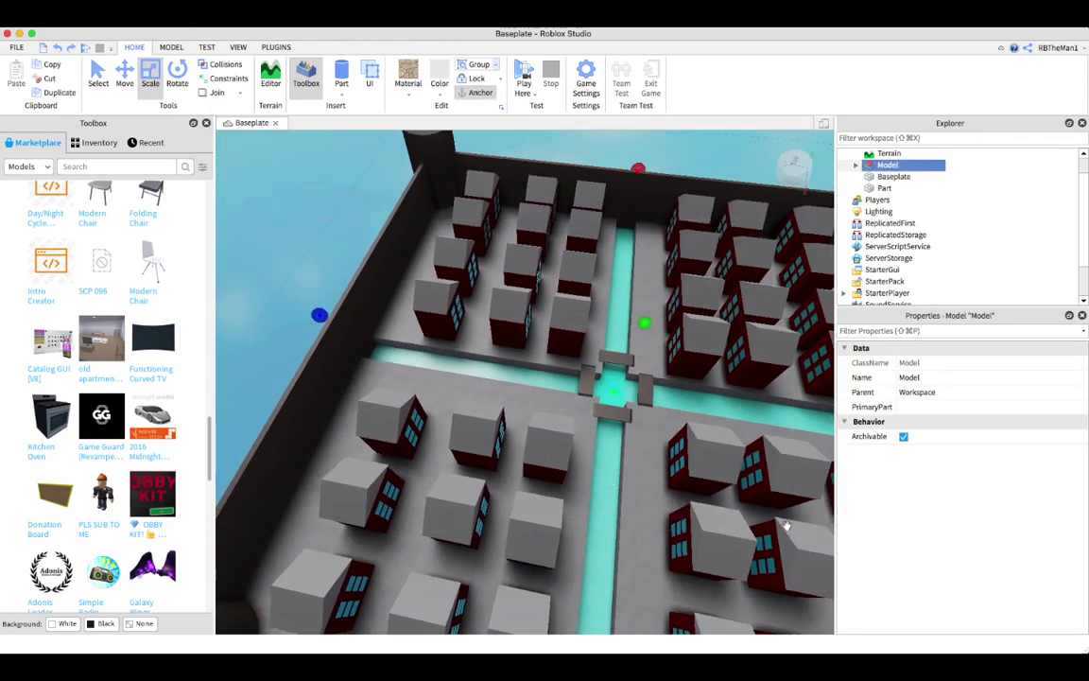
pyautogui.moveTo(786, 526); pyautogui.dragTo(530, 246, button='right')
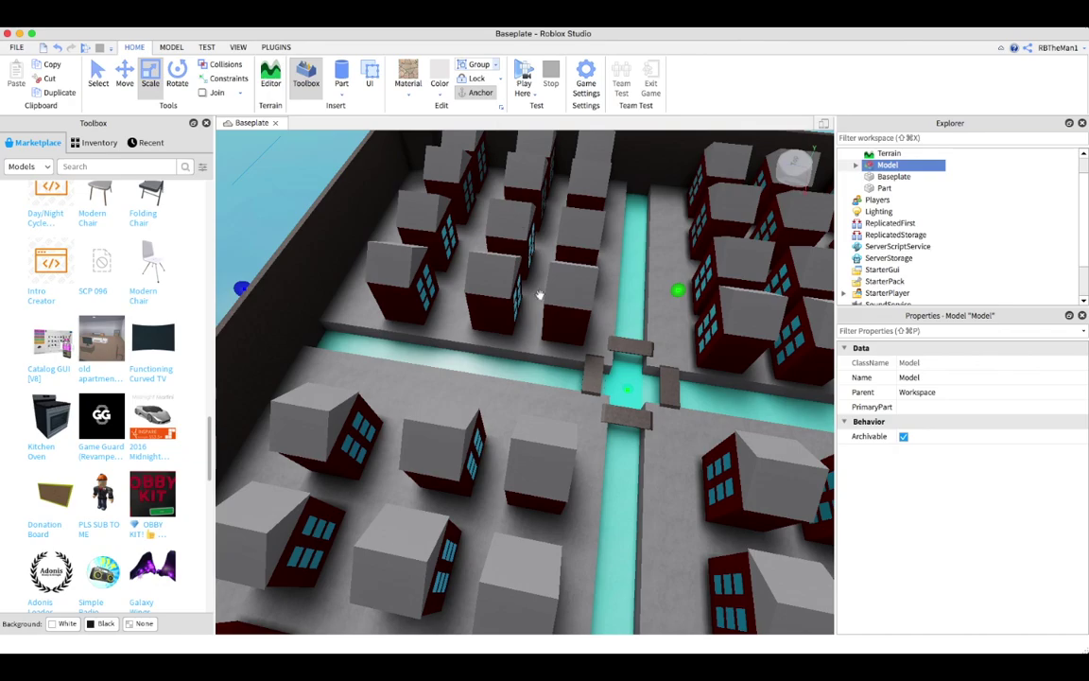
pyautogui.scroll(5, 355, 318)
pyautogui.scroll(-5, 382, 328)
pyautogui.scroll(5, 535, 392)
pyautogui.click(535, 391)
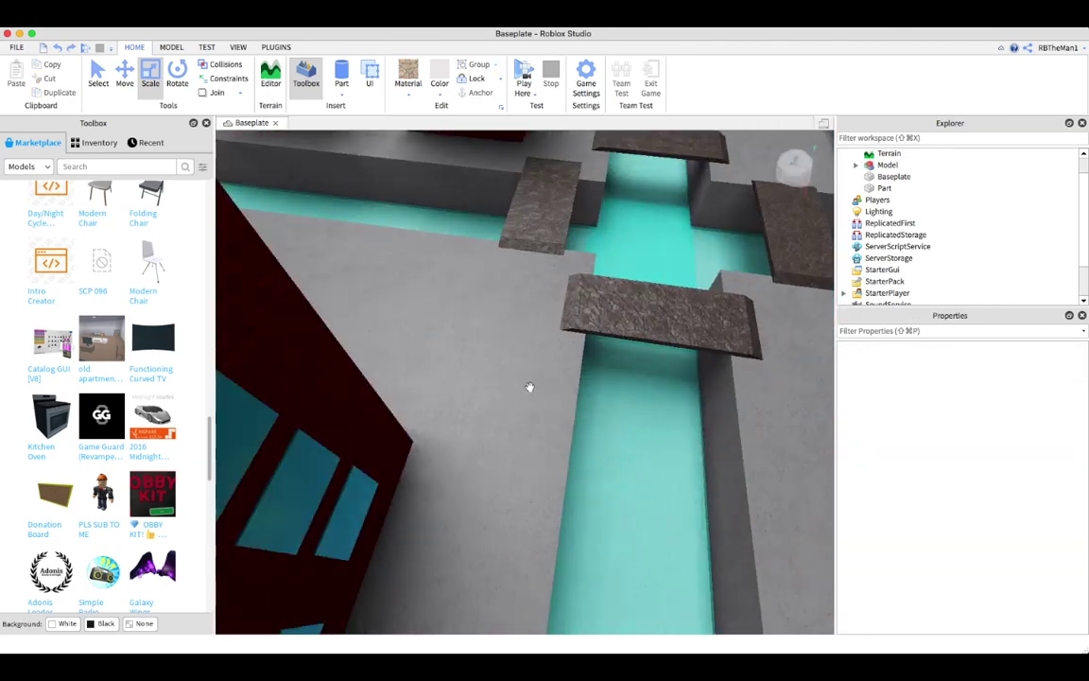
# Step: Set the colour for new parts to Toothpaste and their material to Glass
pyautogui.click(442, 87)
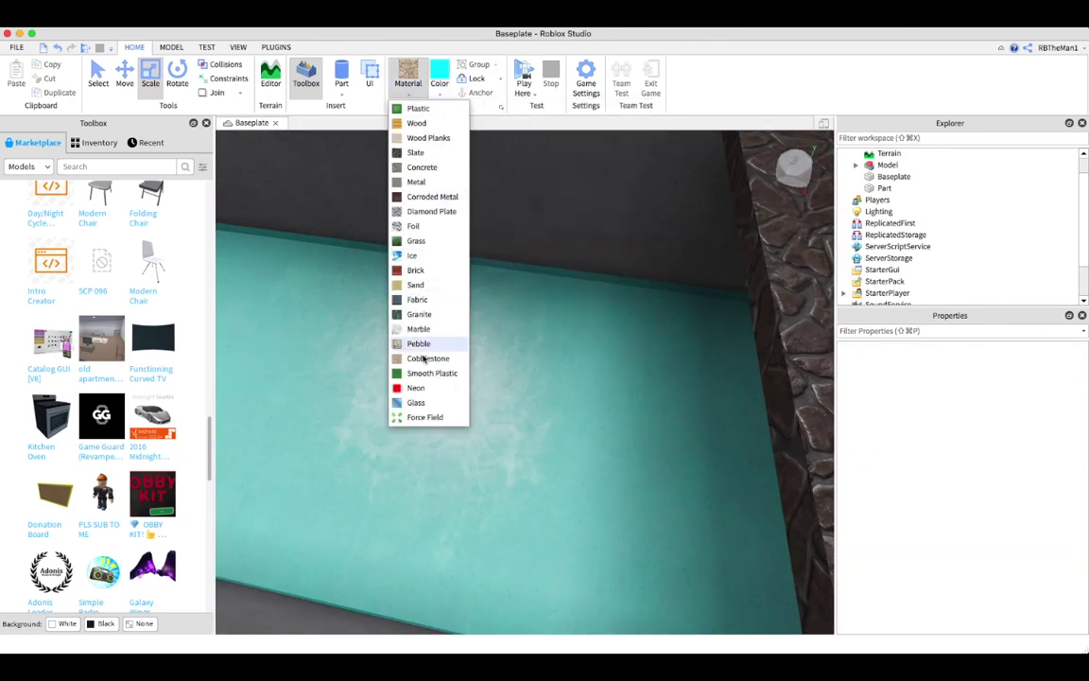
pyautogui.click(526, 423)
pyautogui.scroll(-5, 549, 246)
pyautogui.click(659, 222)
pyautogui.scroll(5, 558, 457)
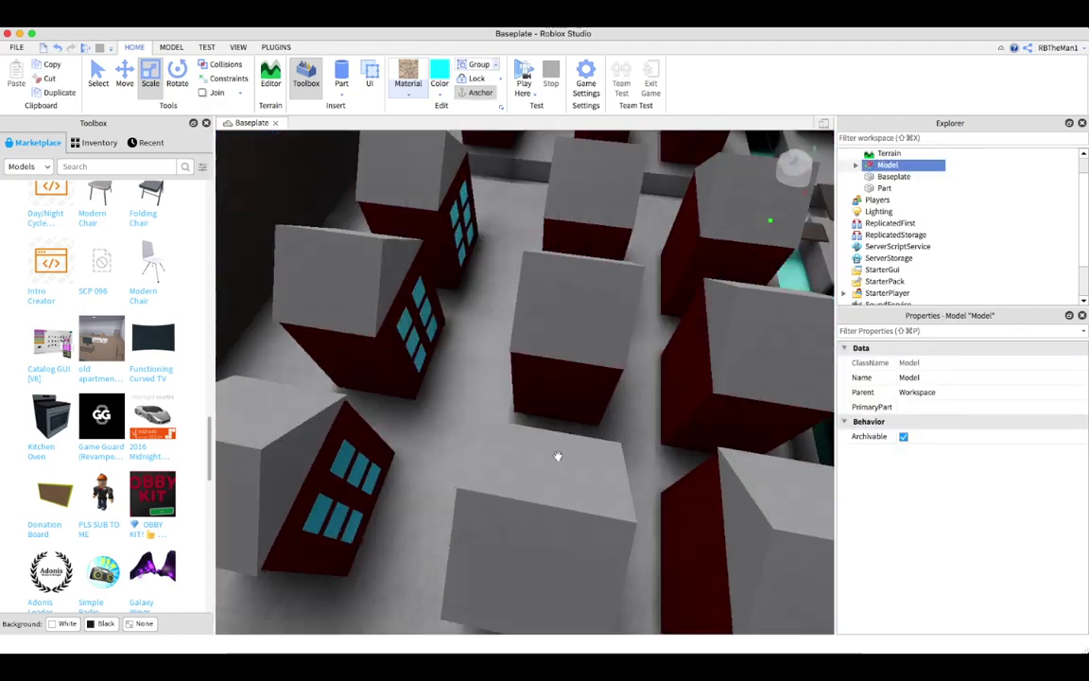
pyautogui.scroll(5, 558, 457)
pyautogui.click(408, 80)
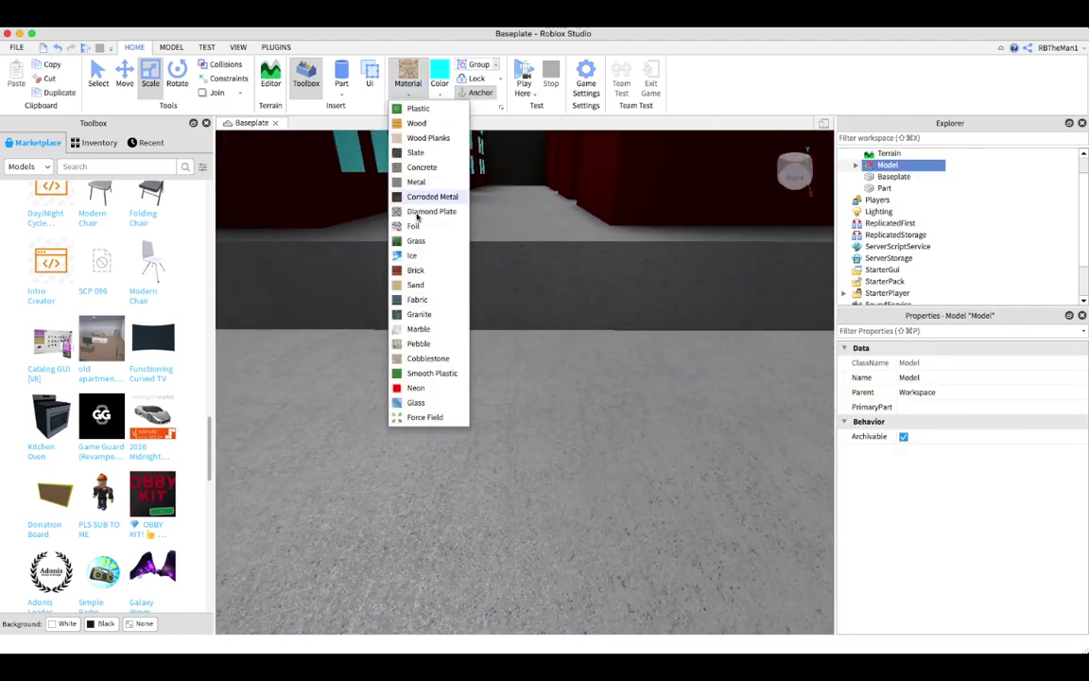
pyautogui.click(437, 404)
# Step: Insert a glass block in the canal, anchor it, and stretch it across the canals as a water surface
pyautogui.click(341, 81)
pyautogui.hotkey('ctrl', 'z')
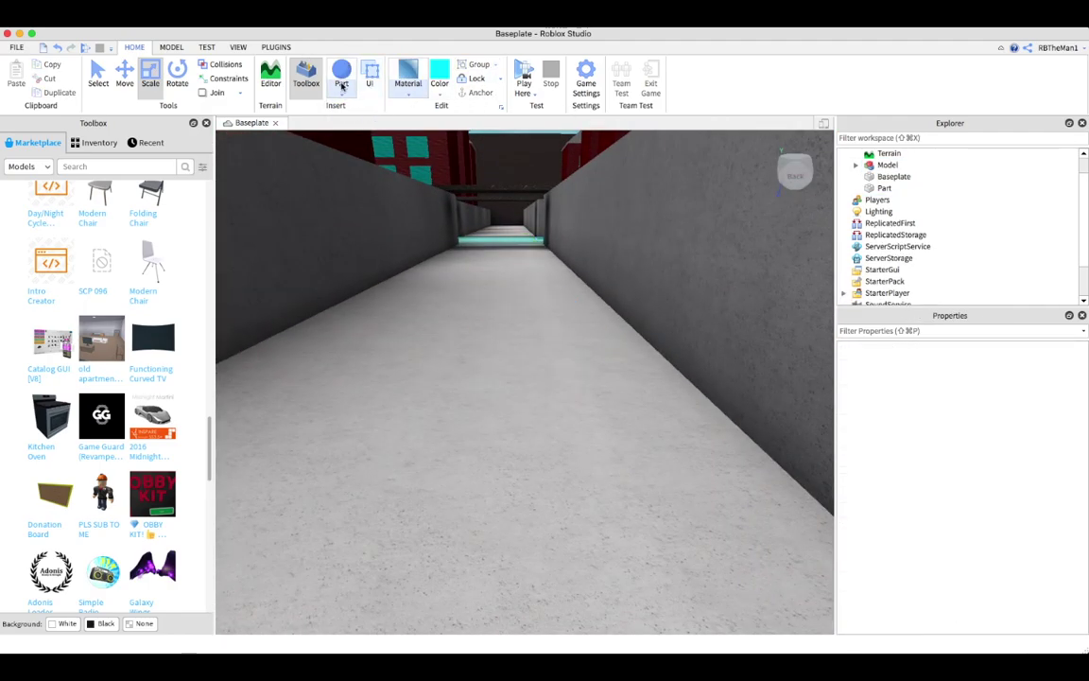
pyautogui.click(341, 80)
pyautogui.scroll(-5, 539, 286)
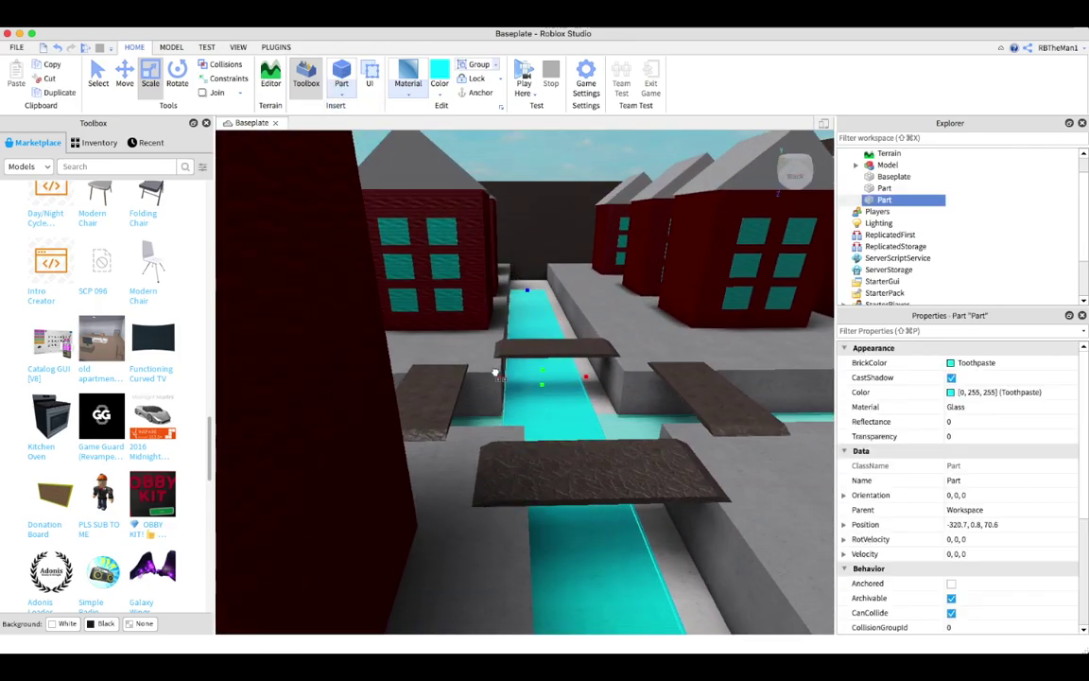
pyautogui.click(951, 583)
pyautogui.moveTo(540, 270); pyautogui.dragTo(437, 402)
pyautogui.press('d')
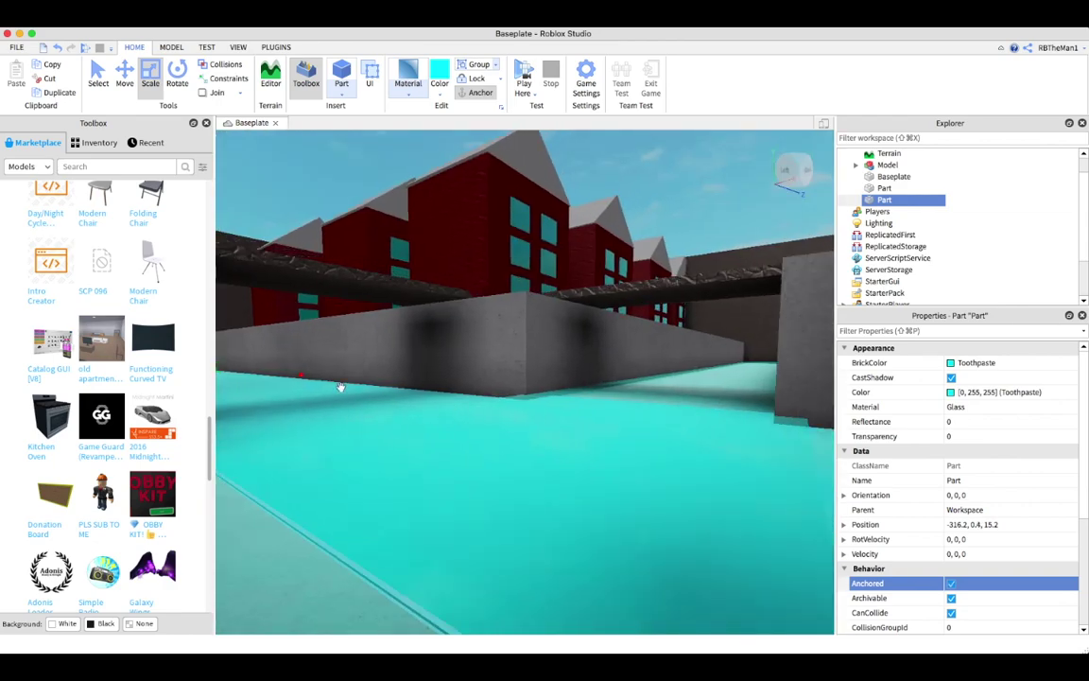
pyautogui.press('w')
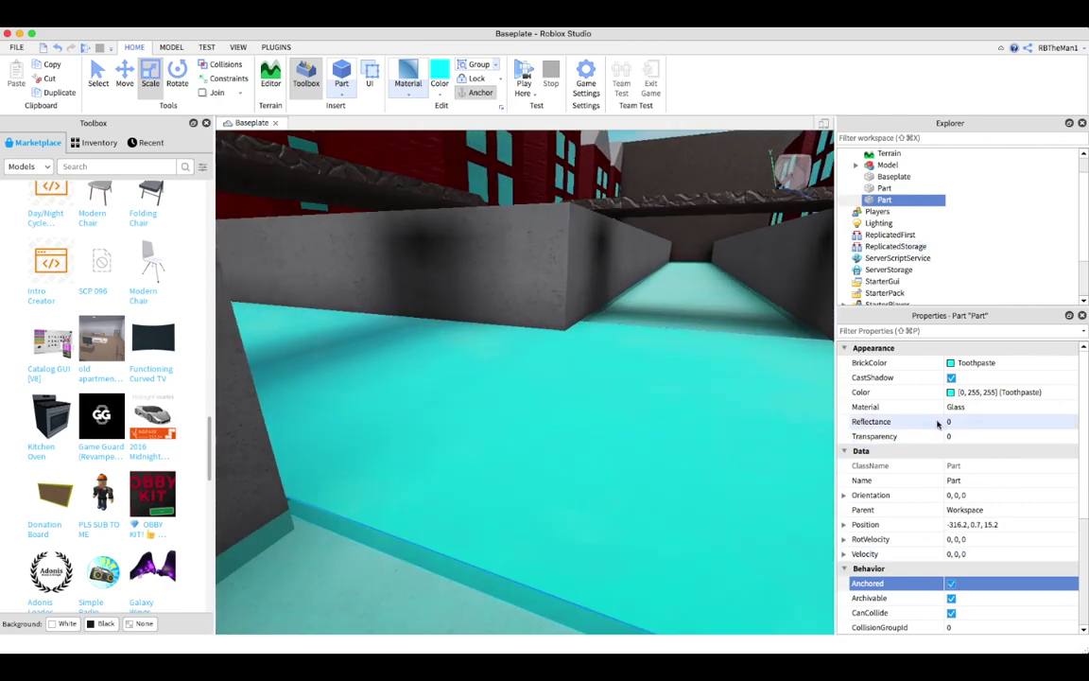
# Step: Set the water part's transparency to 0.9 and group it with the city model
pyautogui.scroll(-1, 938, 425)
pyautogui.click(975, 391)
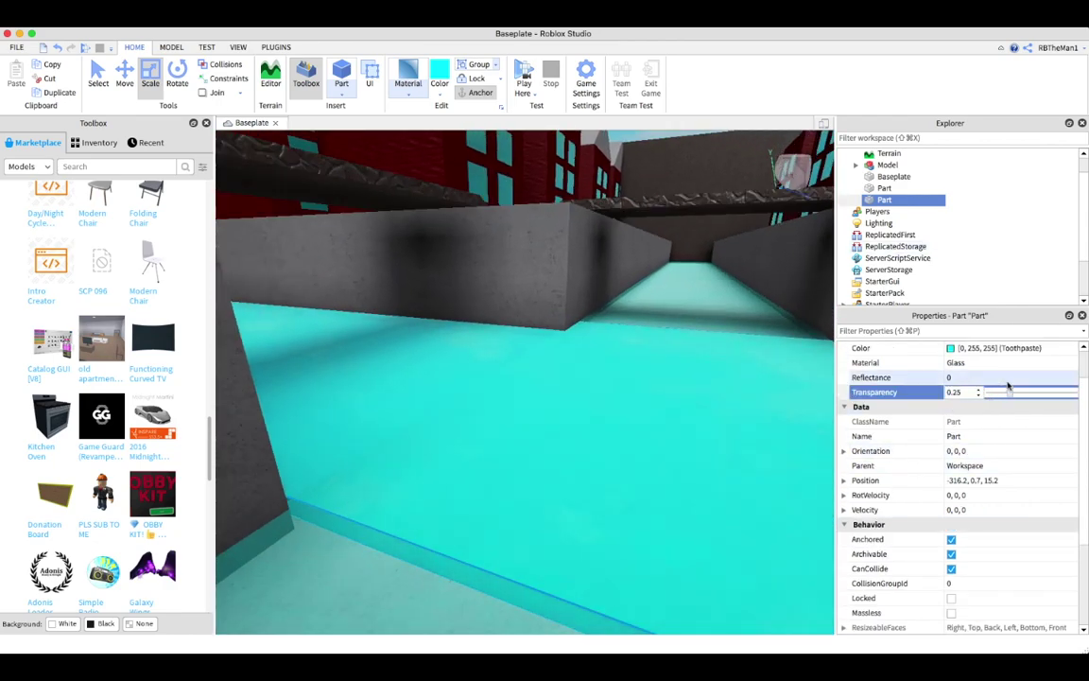
pyautogui.moveTo(1038, 375); pyautogui.dragTo(1064, 386)
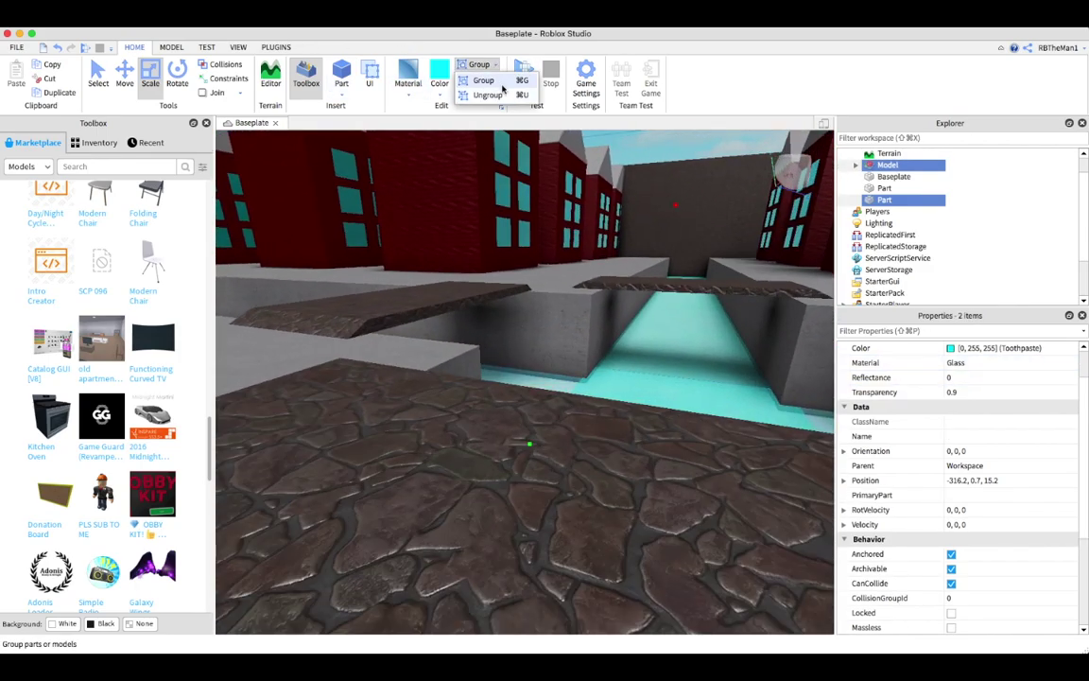
pyautogui.click(478, 64)
# Step: Inspect the water surface inside the canals and where it extends beyond the outer walls
pyautogui.scroll(-10, 579, 463)
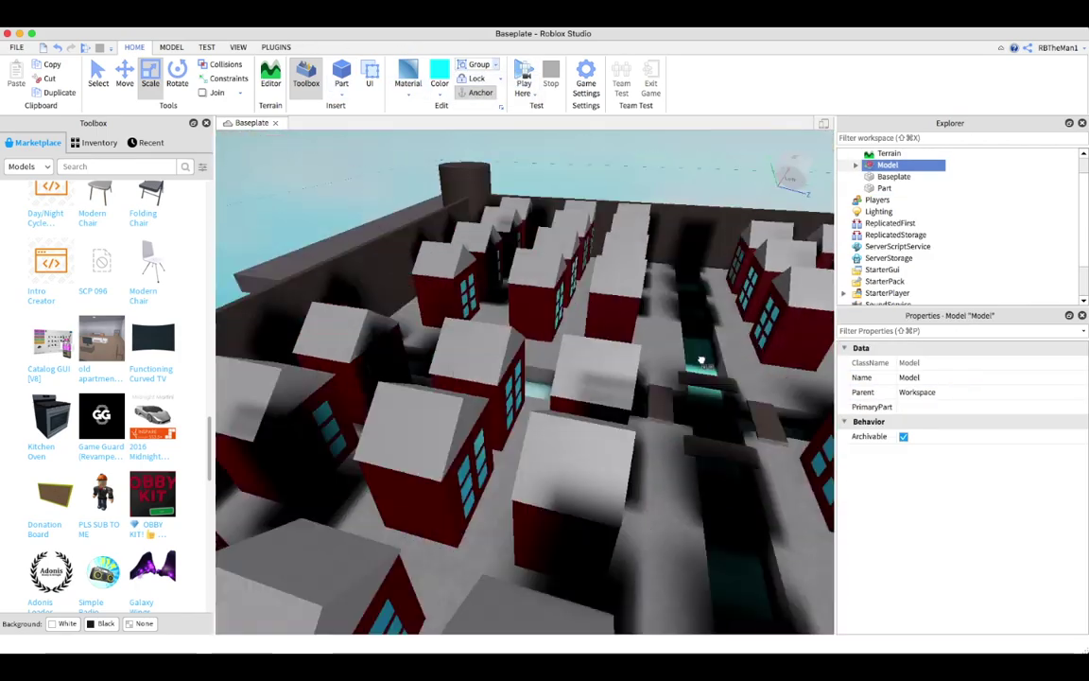
pyautogui.scroll(10, 549, 280)
pyautogui.scroll(5, 454, 487)
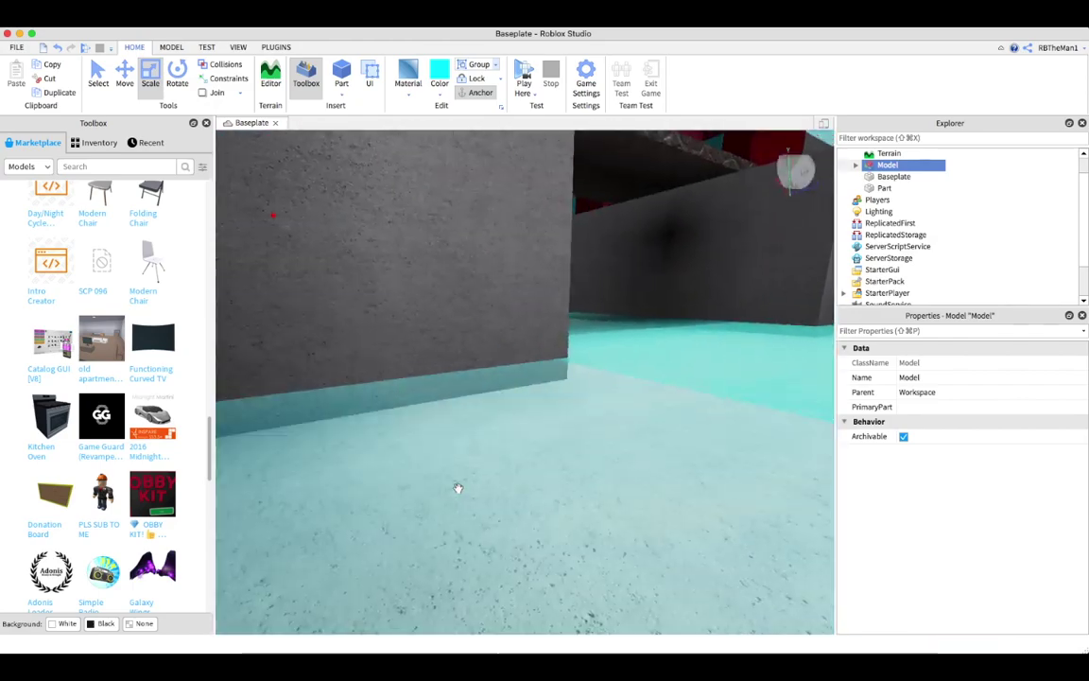
pyautogui.scroll(-10, 461, 260)
pyautogui.click(462, 260)
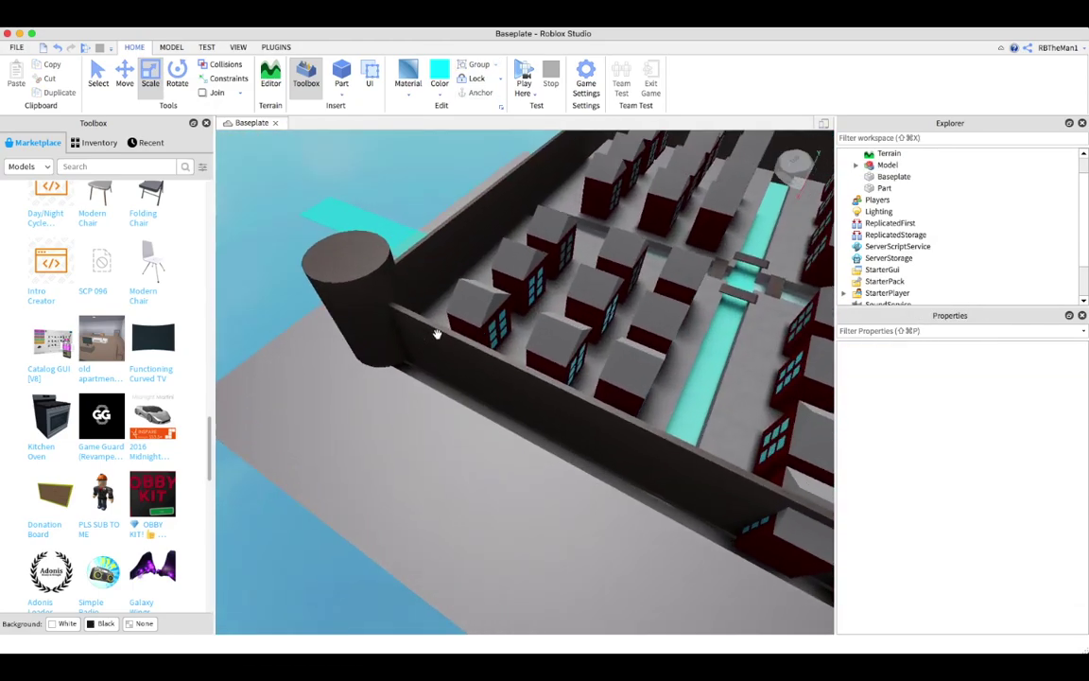
pyautogui.scroll(5, 435, 332)
pyautogui.click(501, 275)
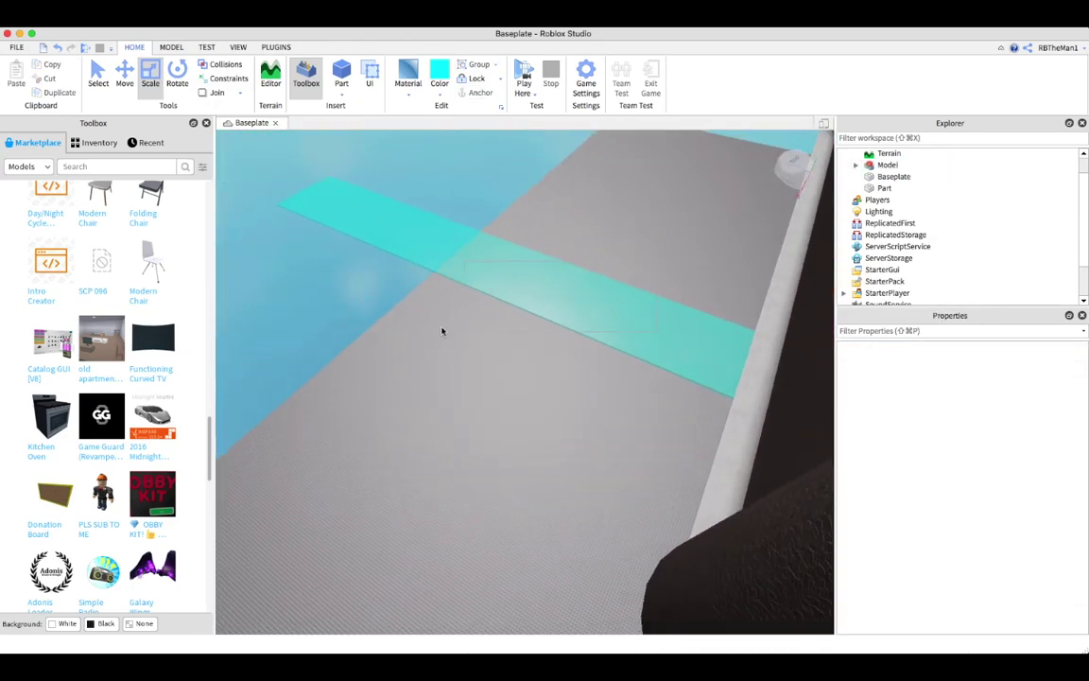
pyautogui.scroll(5, 391, 304)
# Step: Insert a Bright red block with Brick material outside the city wall and stretch it into a broad floor
pyautogui.click(440, 83)
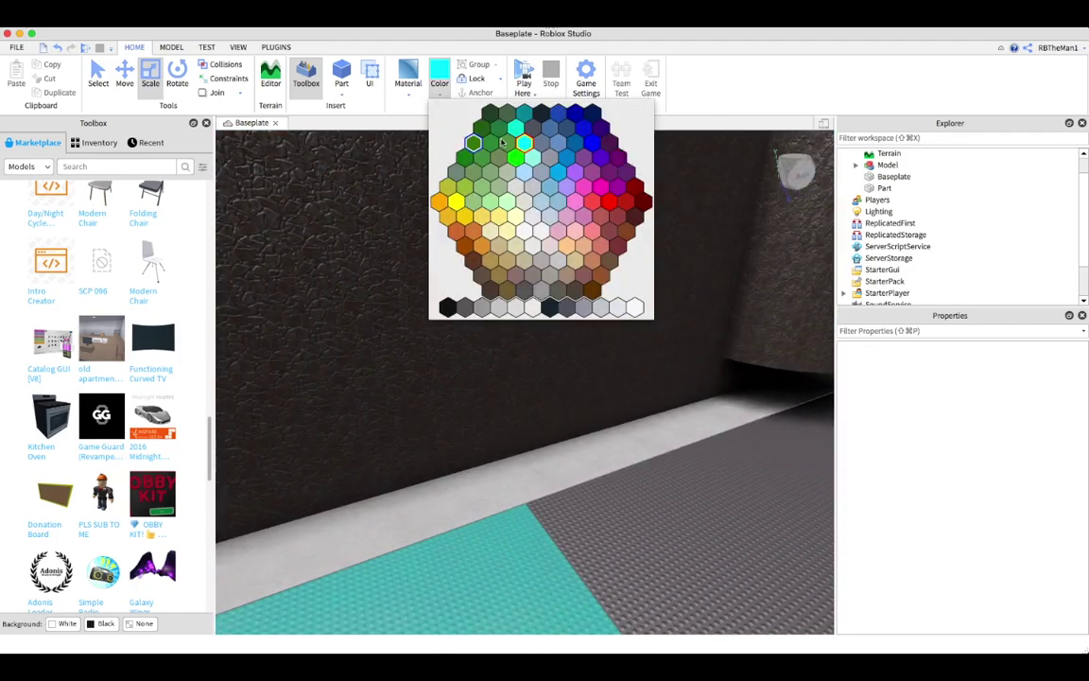
pyautogui.click(643, 202)
pyautogui.moveTo(598, 239); pyautogui.dragTo(511, 236, button='right')
pyautogui.click(342, 83)
pyautogui.click(352, 107)
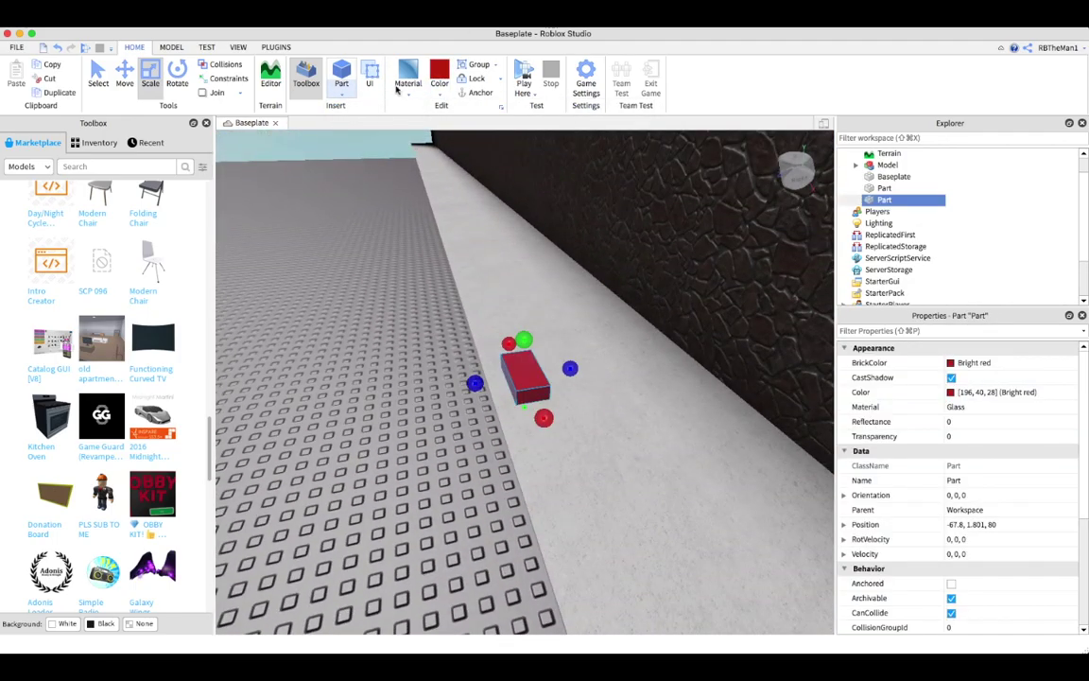
pyautogui.click(408, 80)
pyautogui.click(416, 271)
pyautogui.moveTo(509, 342); pyautogui.dragTo(274, 265)
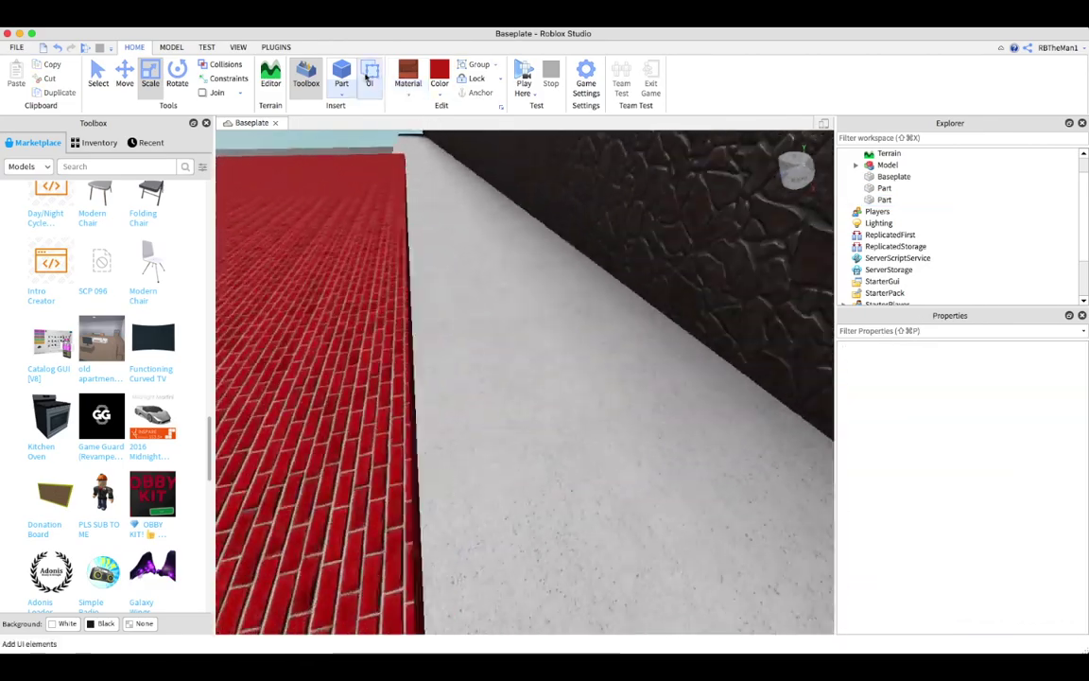
# Step: Insert another red brick block, stretch it along the floor edge nearest the city wall, and raise it into a side wall
pyautogui.click(342, 83)
pyautogui.scroll(-3, 506, 353)
pyautogui.moveTo(505, 353); pyautogui.dragTo(436, 228)
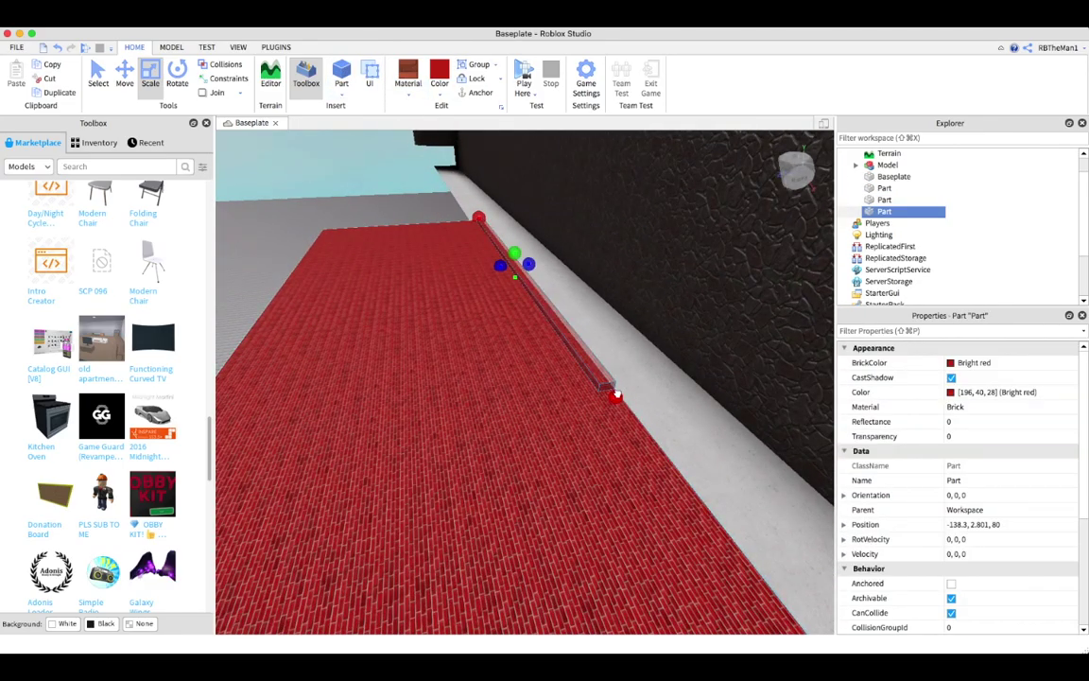
pyautogui.moveTo(615, 395); pyautogui.dragTo(579, 346)
pyautogui.moveTo(454, 208); pyautogui.dragTo(472, 282, button='right')
# Step: Duplicate the brick side wall and move the copy to the opposite edge of the floor
pyautogui.press('super+d')
pyautogui.press('super+2')
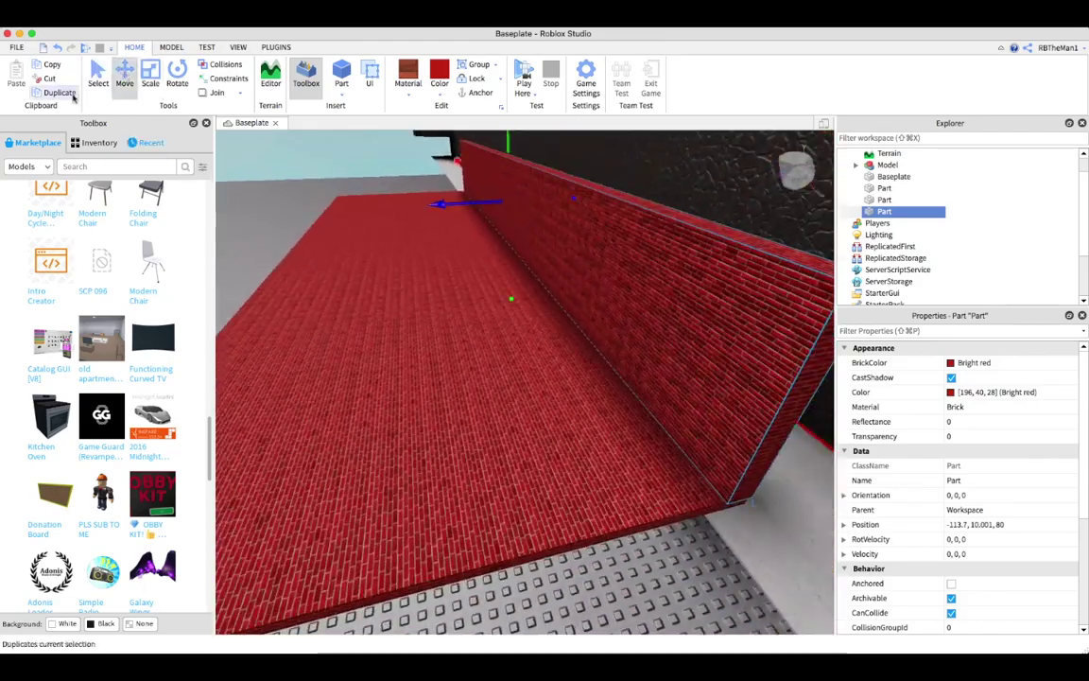
pyautogui.moveTo(444, 204); pyautogui.dragTo(340, 215)
pyautogui.scroll(-3, 343, 223)
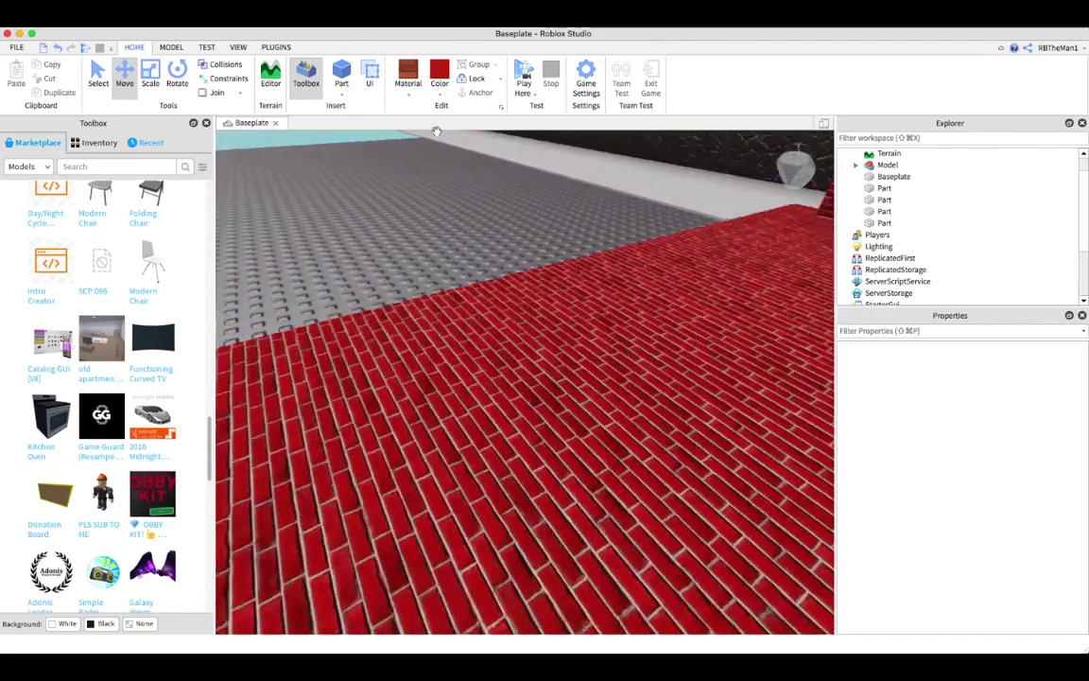
# Step: Insert a red brick block at the floor's open end and form end walls between the two side walls
pyautogui.click(341, 76)
pyautogui.press('d')
pyautogui.moveTo(639, 269); pyautogui.dragTo(606, 284)
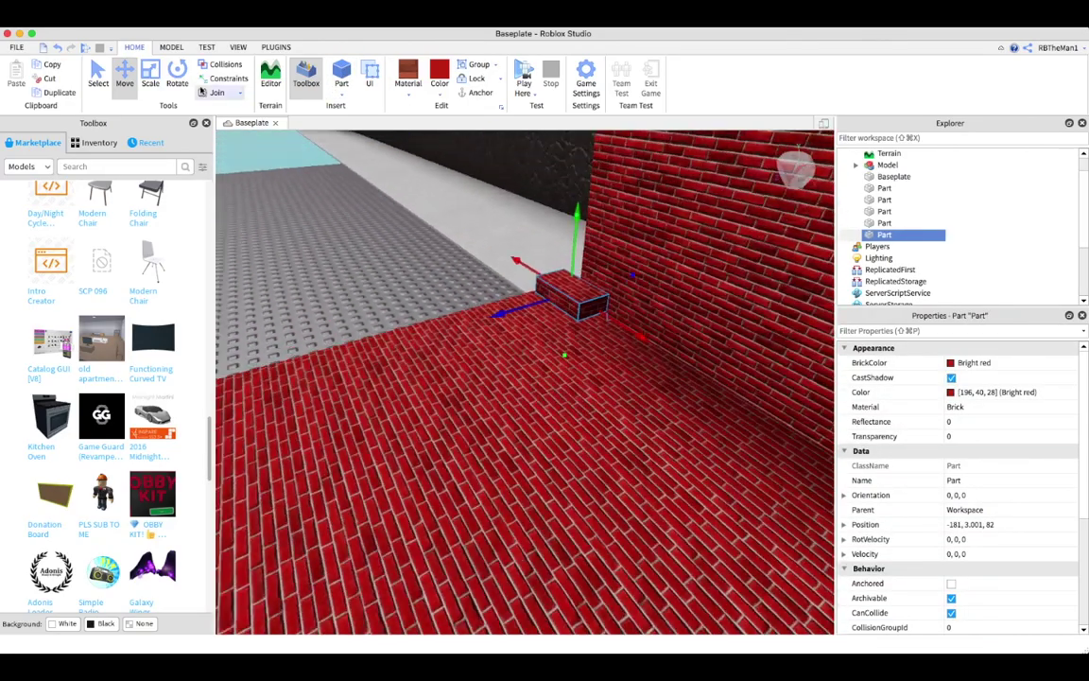
pyautogui.moveTo(518, 308); pyautogui.dragTo(951, 564)
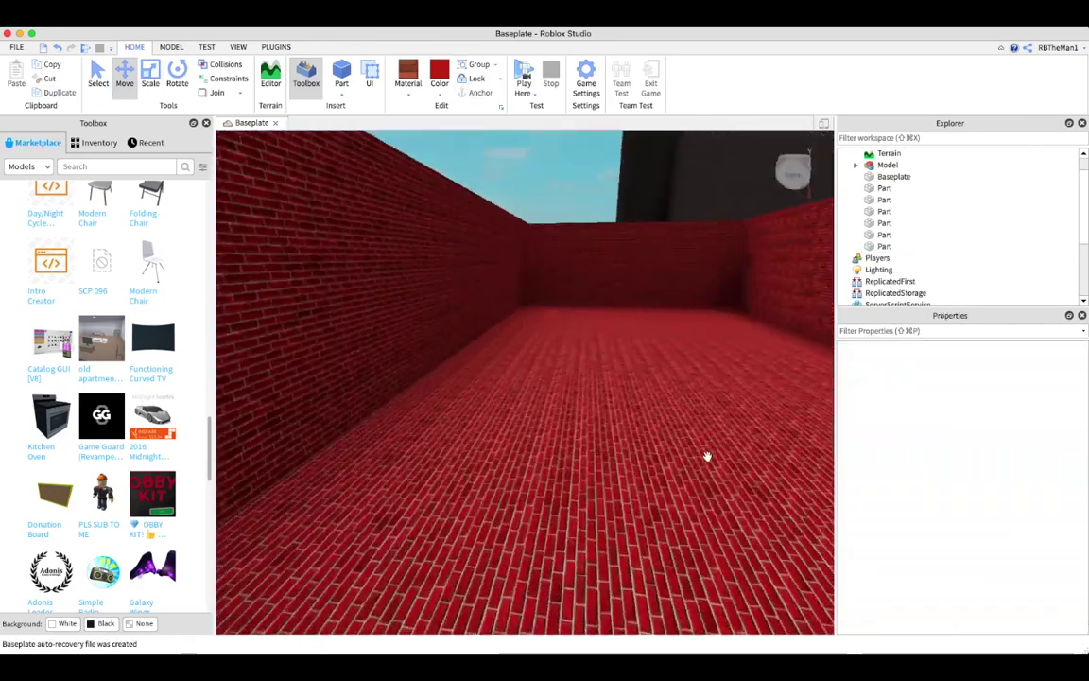
# Step: Color the brick walls Camo and move the outer side wall inward to meet the two black door panels
pyautogui.click(708, 454)
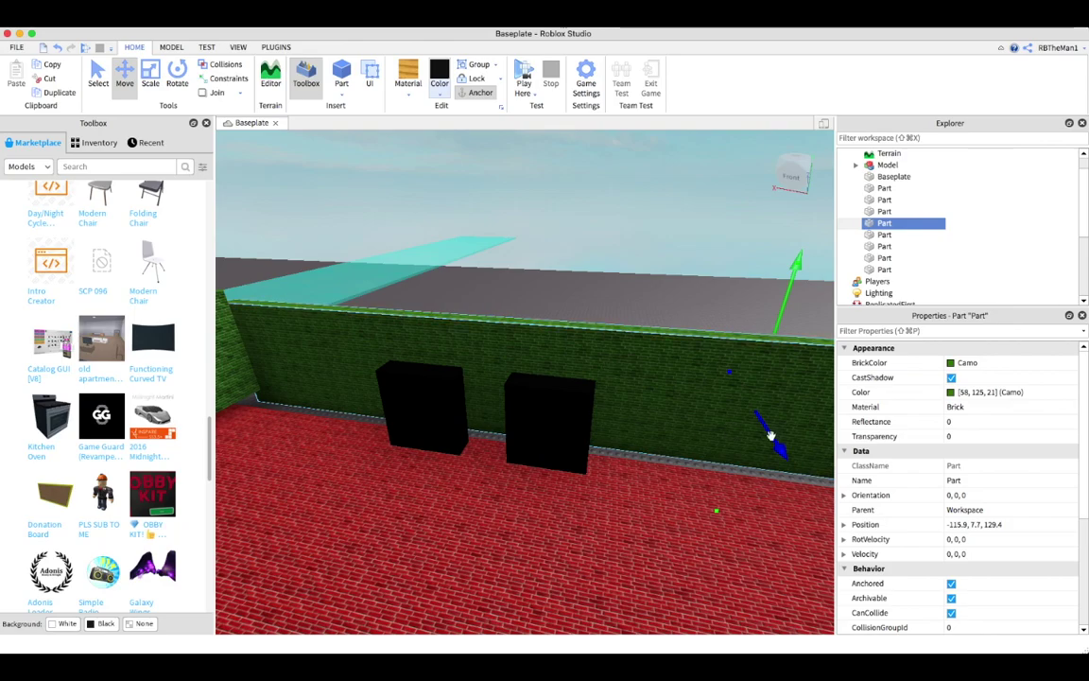
pyautogui.scroll(5, 747, 397)
pyautogui.scroll(-3, 652, 378)
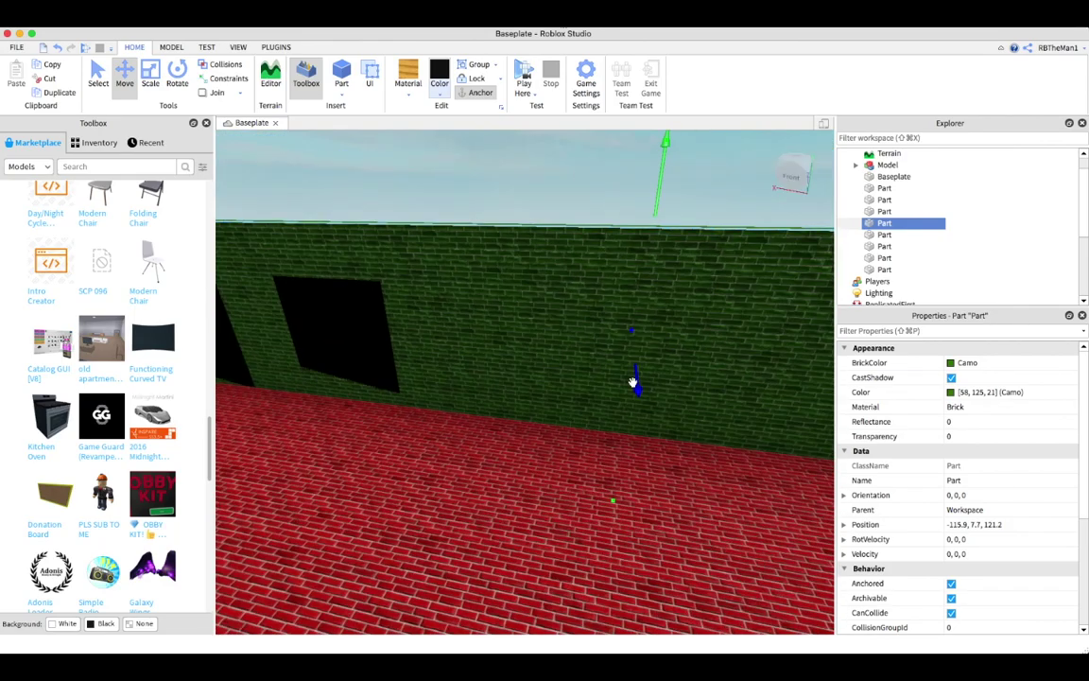
# Step: Add a Really black Wood block high in the room's far corner and give it a SurfaceLight
pyautogui.click(432, 360)
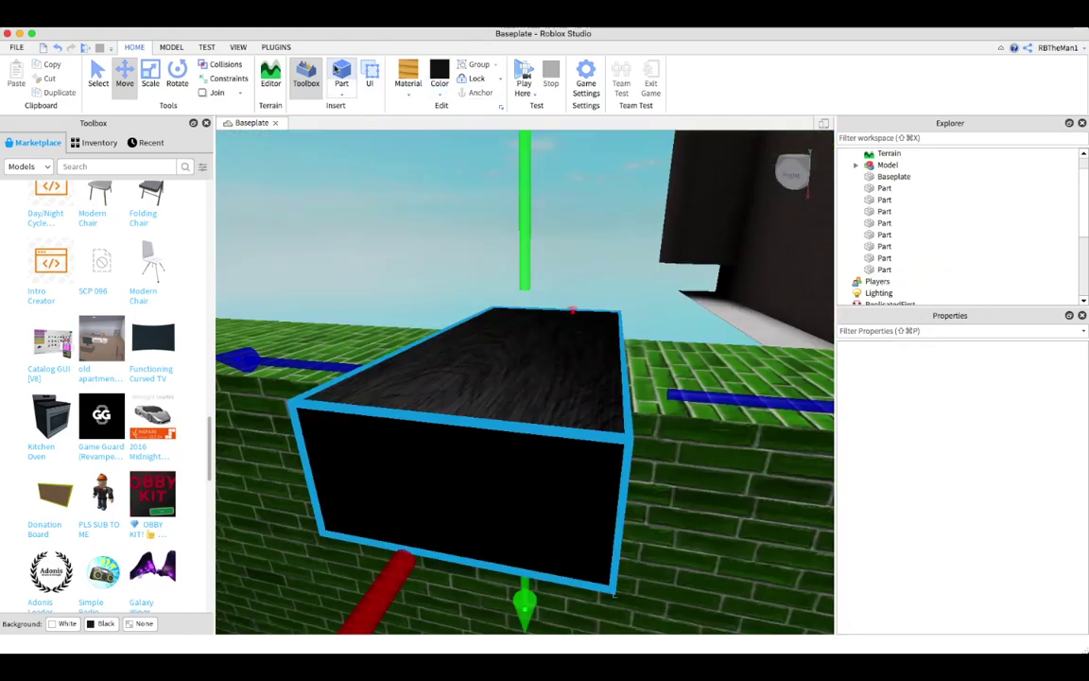
pyautogui.click(432, 458)
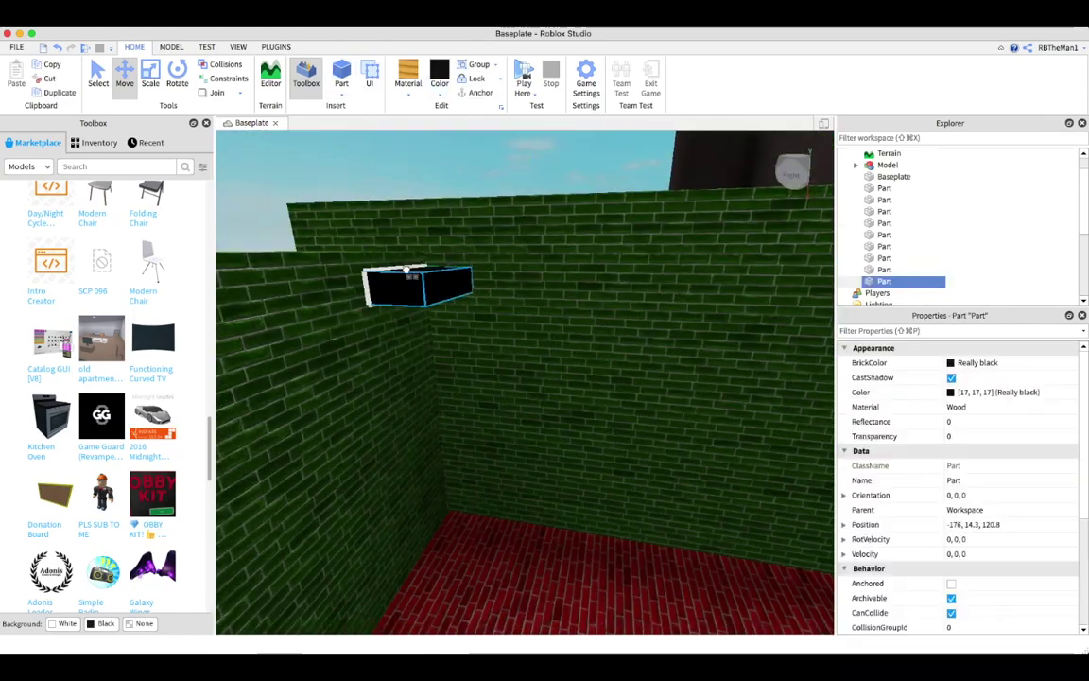
pyautogui.click(206, 46)
pyautogui.click(171, 46)
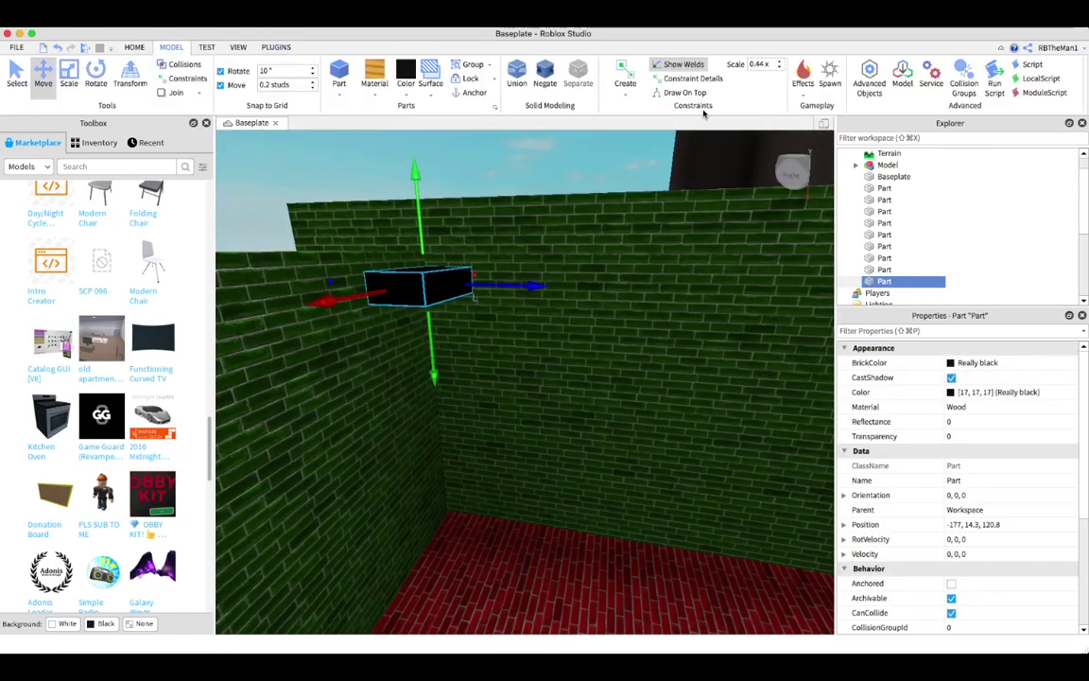
pyautogui.click(825, 229)
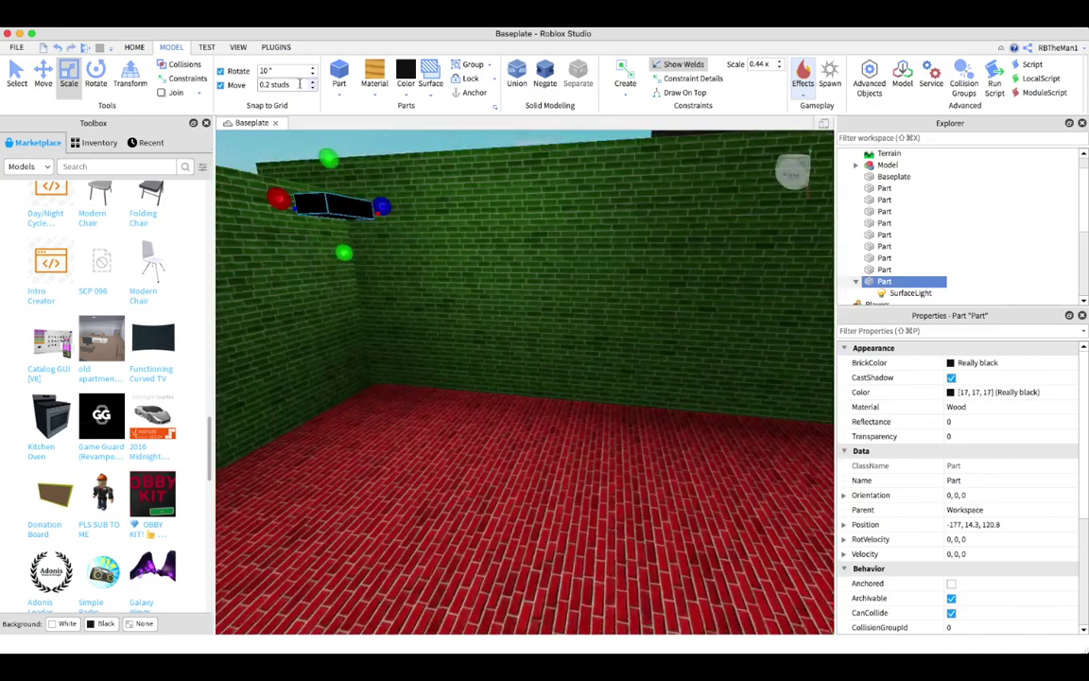
# Step: Duplicate the black light block repeatedly and spread the copies around the far end of the room
pyautogui.click(134, 46)
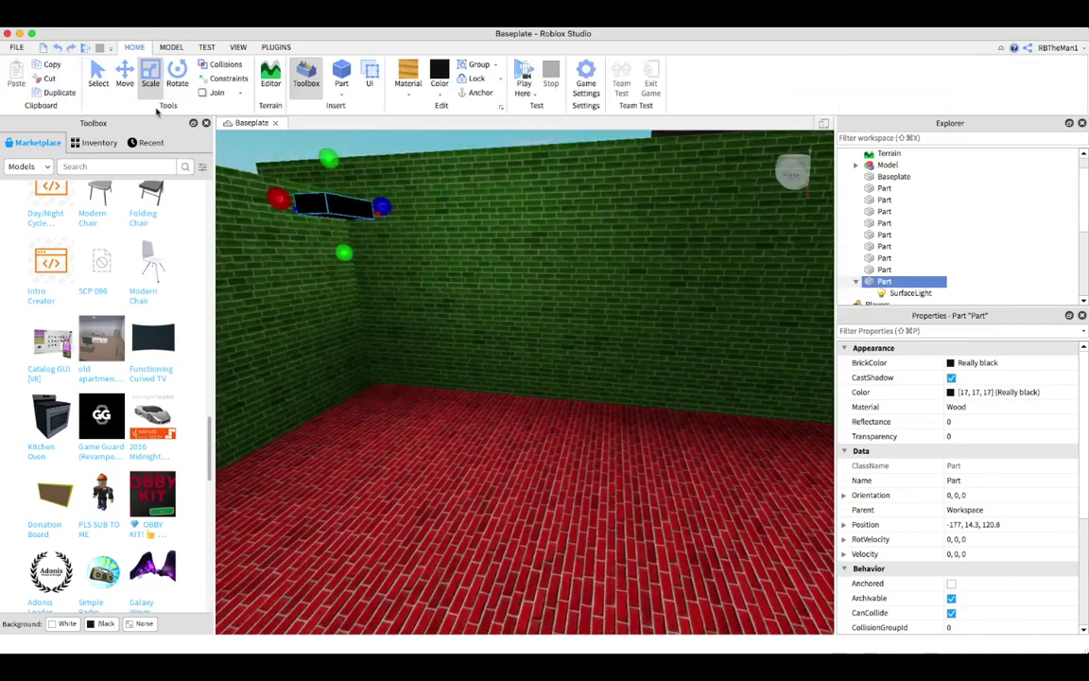
pyautogui.click(59, 92)
pyautogui.scroll(-5, 374, 205)
pyautogui.moveTo(637, 265); pyautogui.dragTo(293, 276)
pyautogui.click(59, 91)
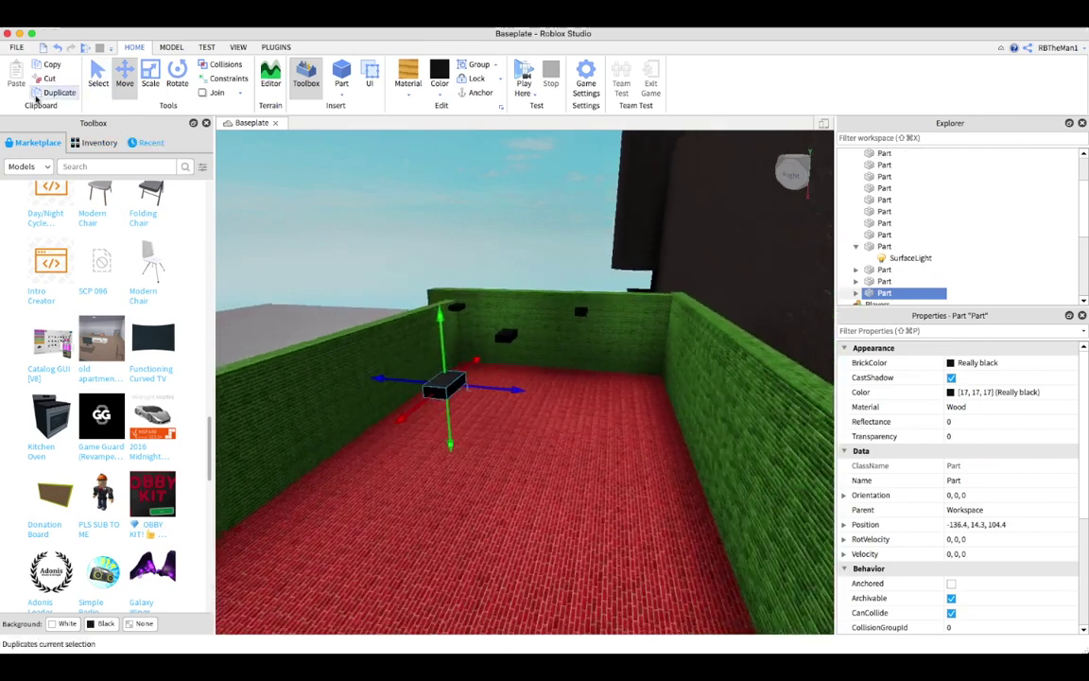
pyautogui.click(58, 92)
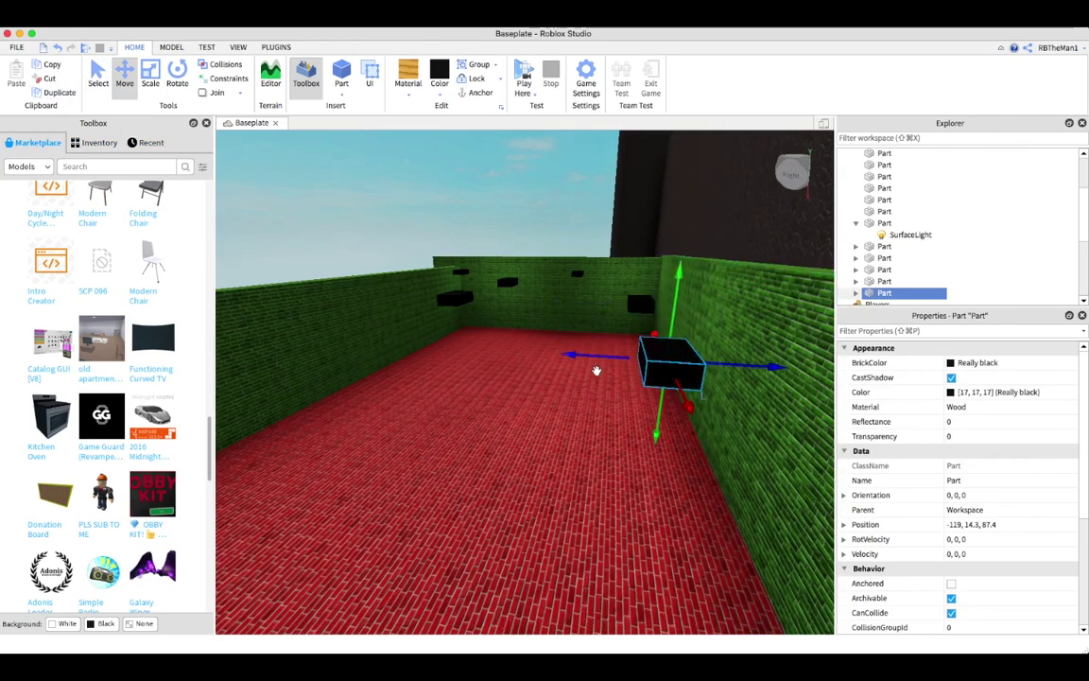
pyautogui.scroll(-3, 718, 351)
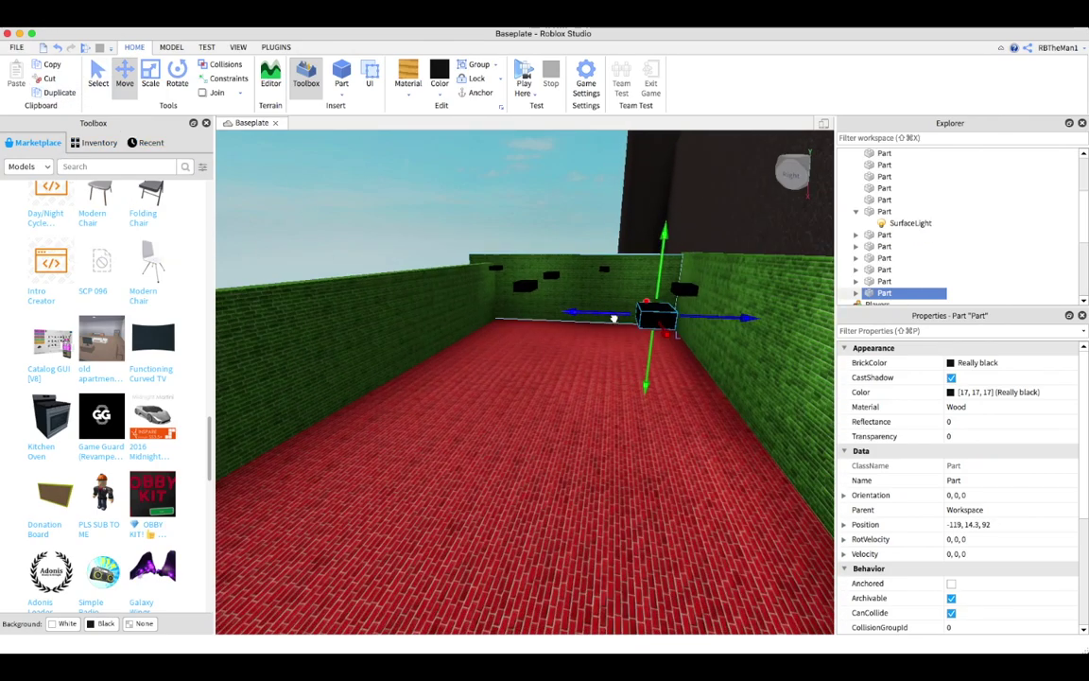
# Step: Duplicate more black light blocks and space them through the middle and near end of the room
pyautogui.scroll(3, 387, 315)
pyautogui.moveTo(378, 351); pyautogui.dragTo(473, 378)
pyautogui.scroll(-5, 569, 349)
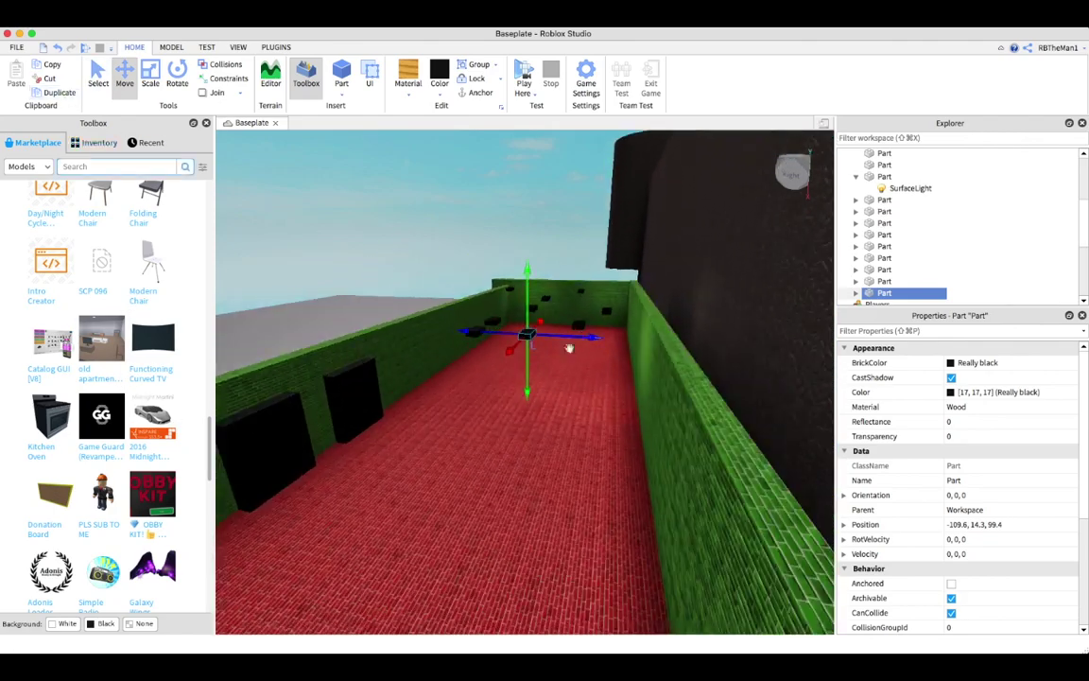
pyautogui.scroll(3, 461, 380)
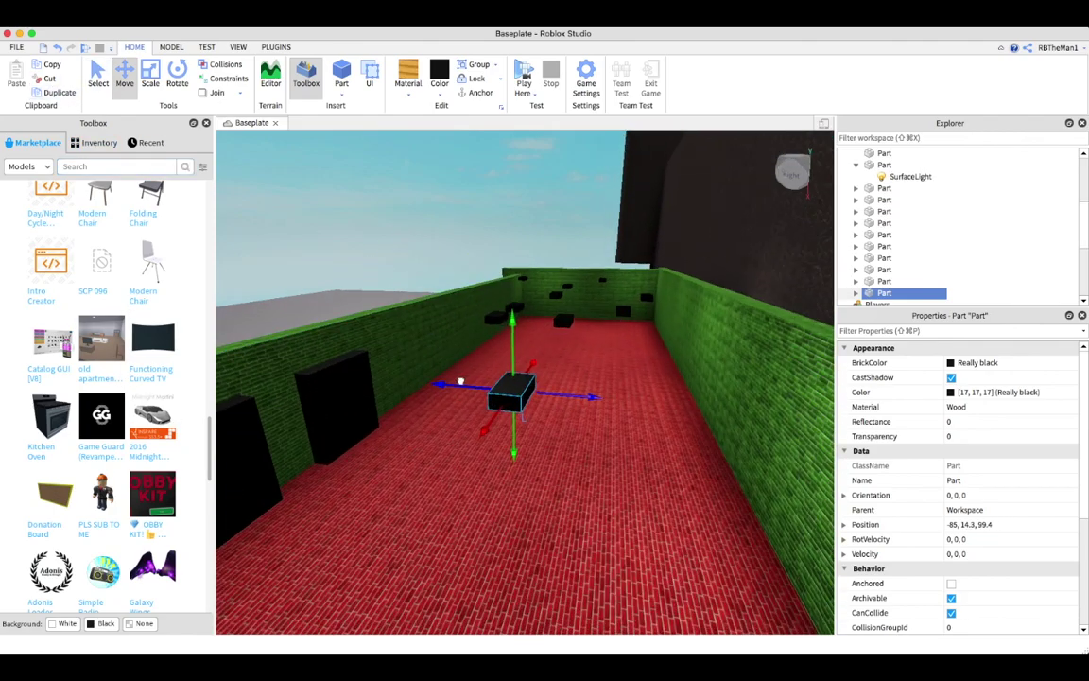
pyautogui.press('d')
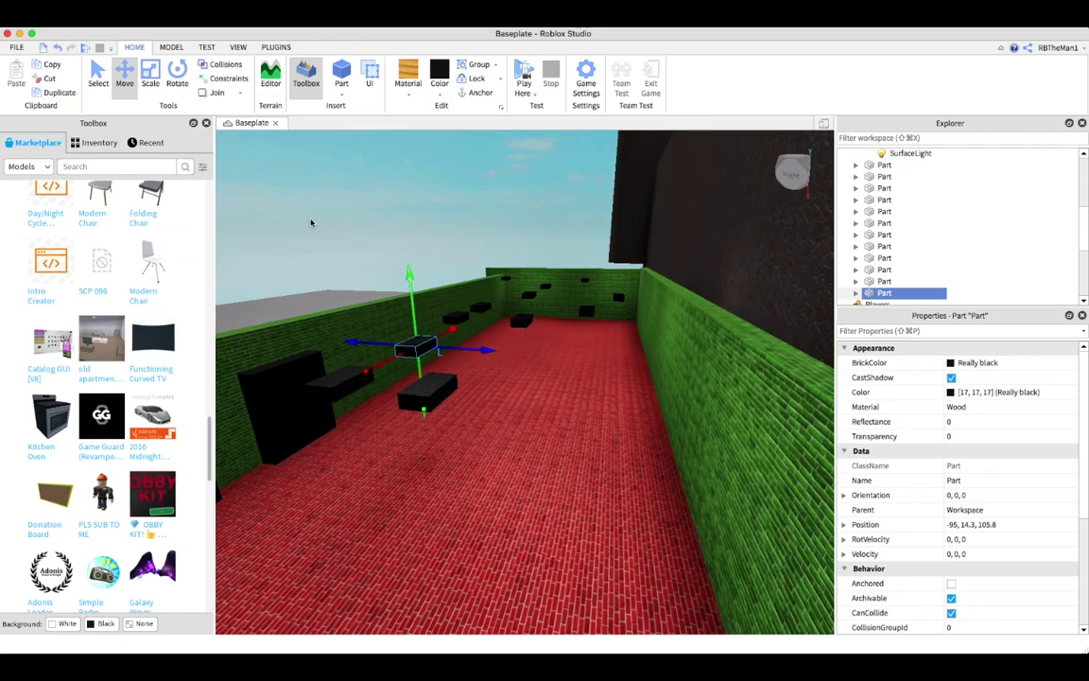
pyautogui.press('w')
pyautogui.moveTo(600, 337); pyautogui.dragTo(535, 378)
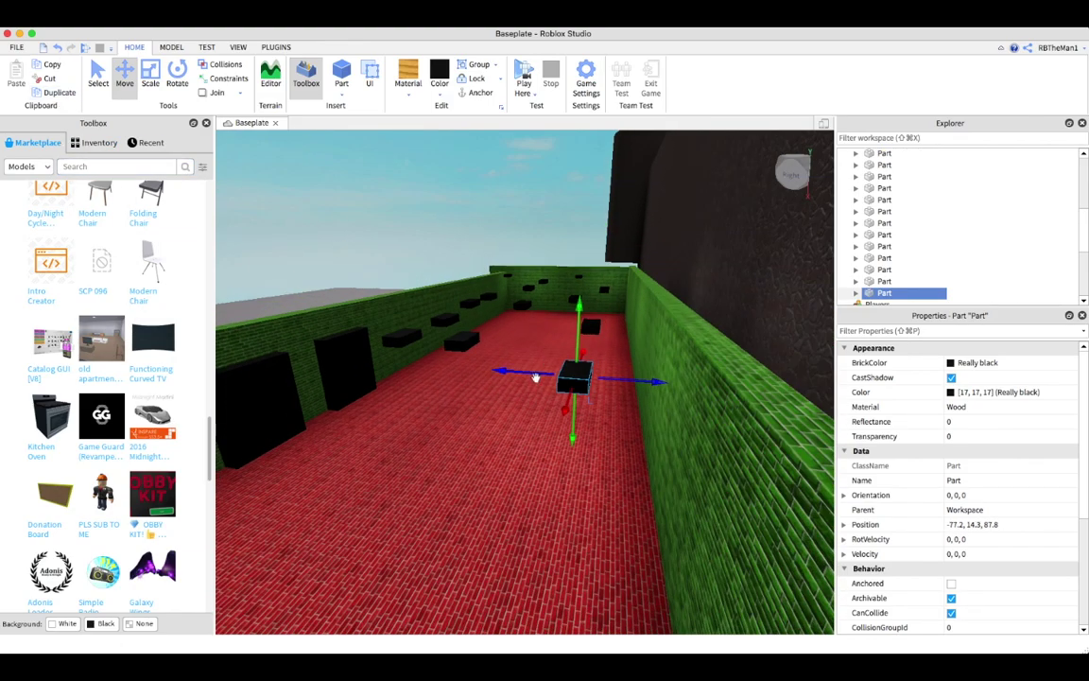
pyautogui.scroll(-3, 495, 386)
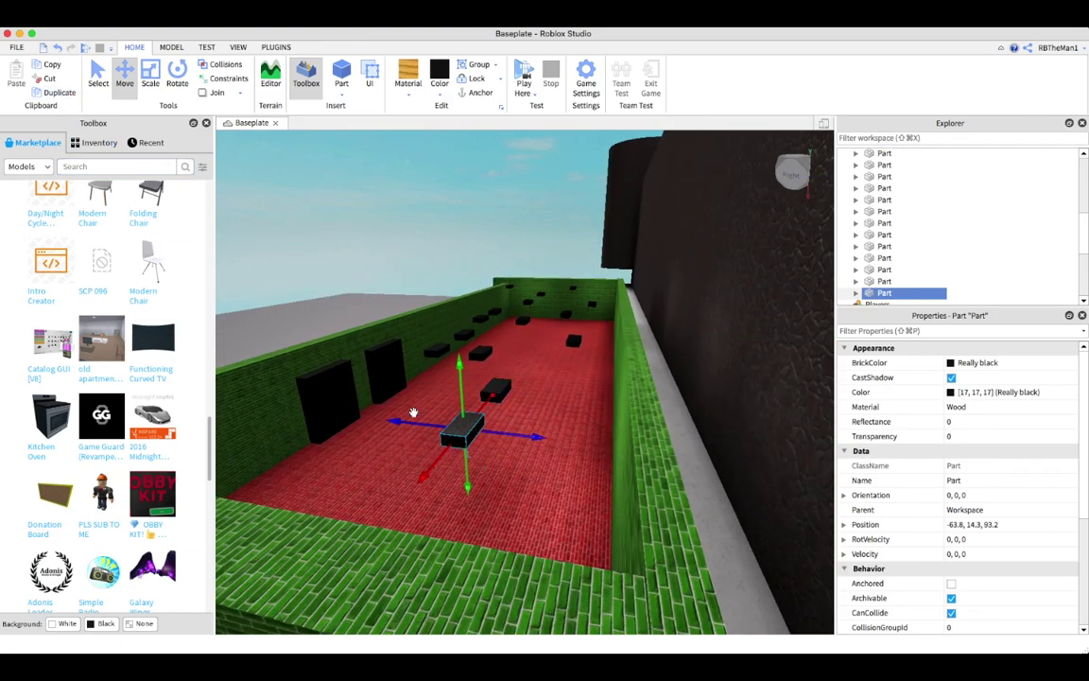
pyautogui.scroll(-3, 413, 413)
# Step: Insert a block above the light blocks near the city-side wall and make it Neon in Lily white
pyautogui.moveTo(328, 297); pyautogui.dragTo(584, 377, button='right')
pyautogui.moveTo(584, 377); pyautogui.dragTo(362, 501)
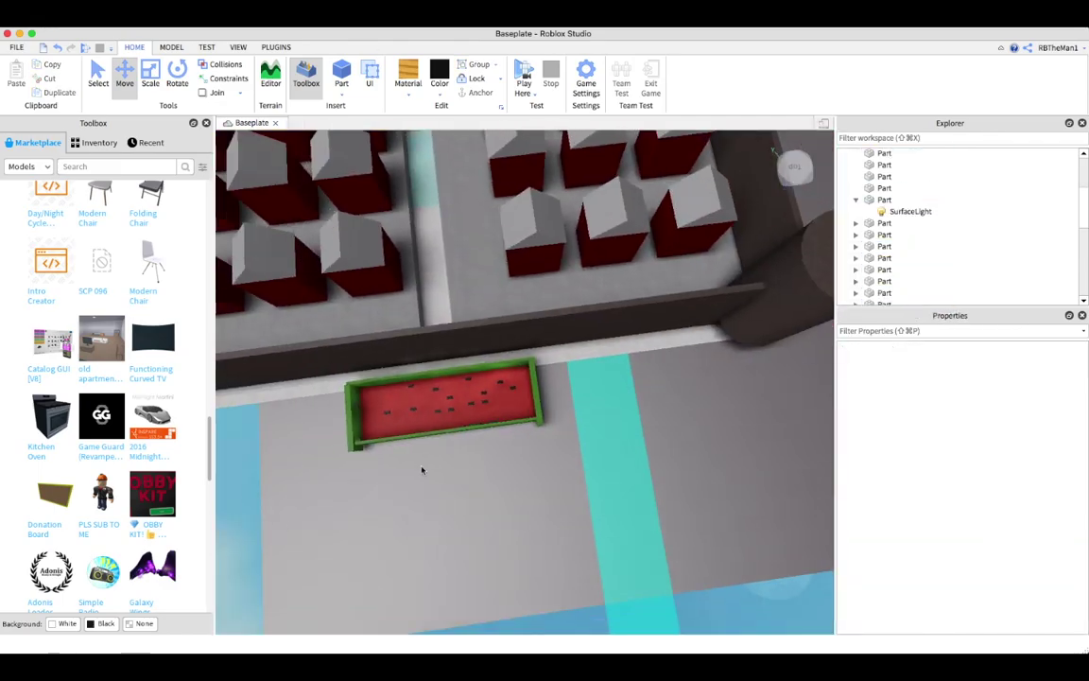
pyautogui.scroll(10, 497, 473)
pyautogui.moveTo(595, 498); pyautogui.dragTo(324, 171, button='right')
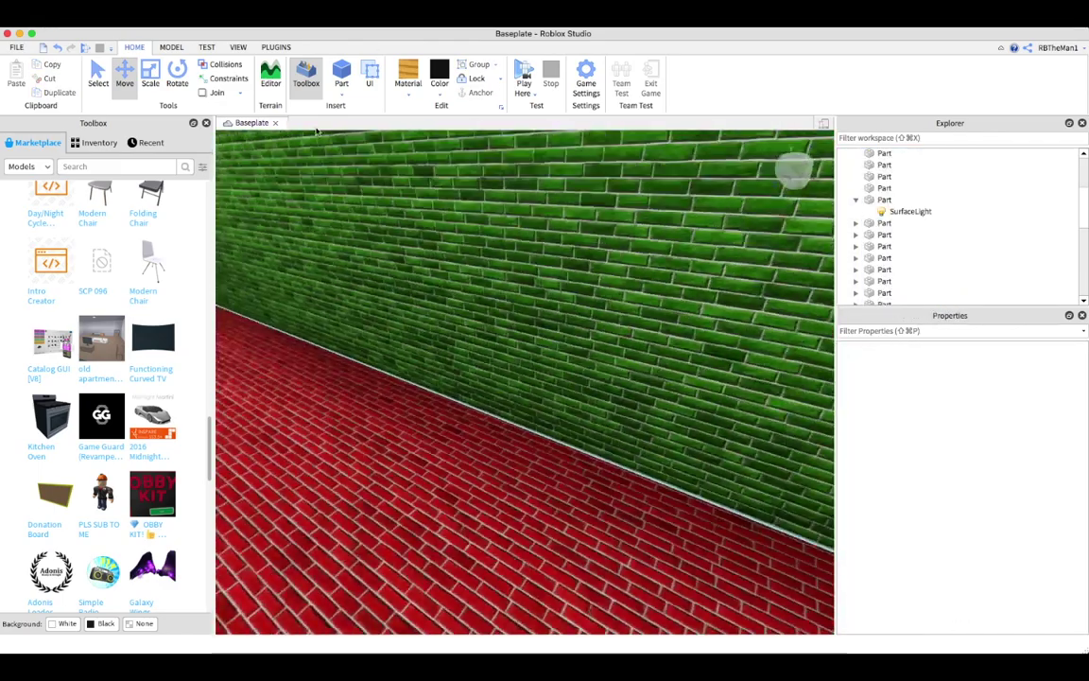
pyautogui.click(520, 174)
pyautogui.scroll(5, 467, 179)
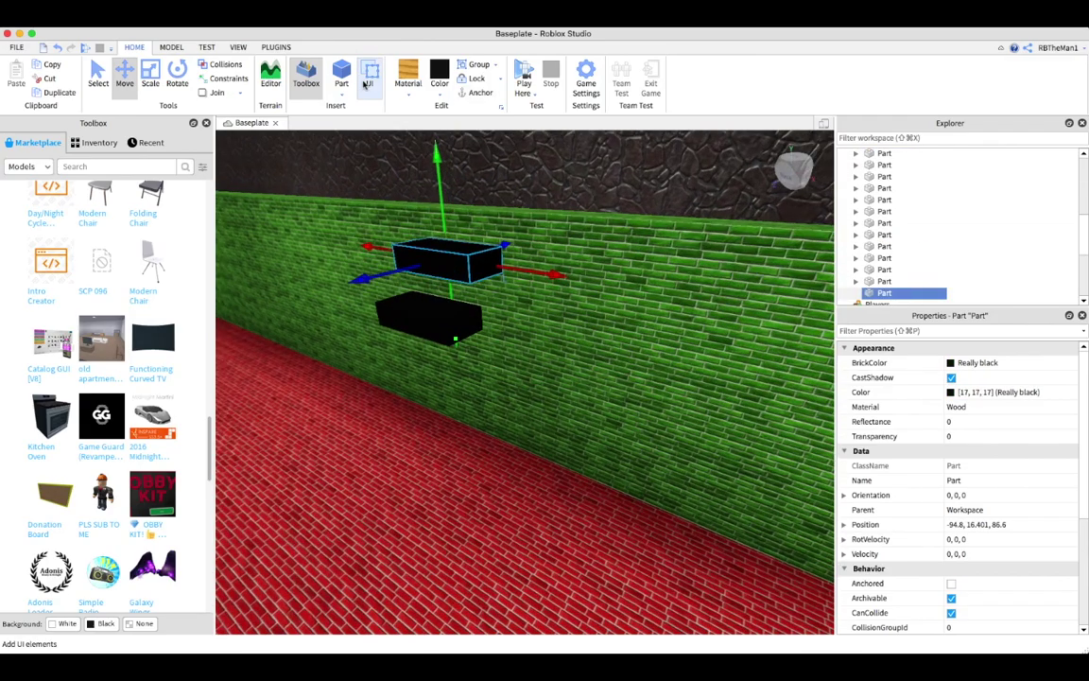
pyautogui.click(407, 75)
pyautogui.click(426, 401)
pyautogui.click(440, 82)
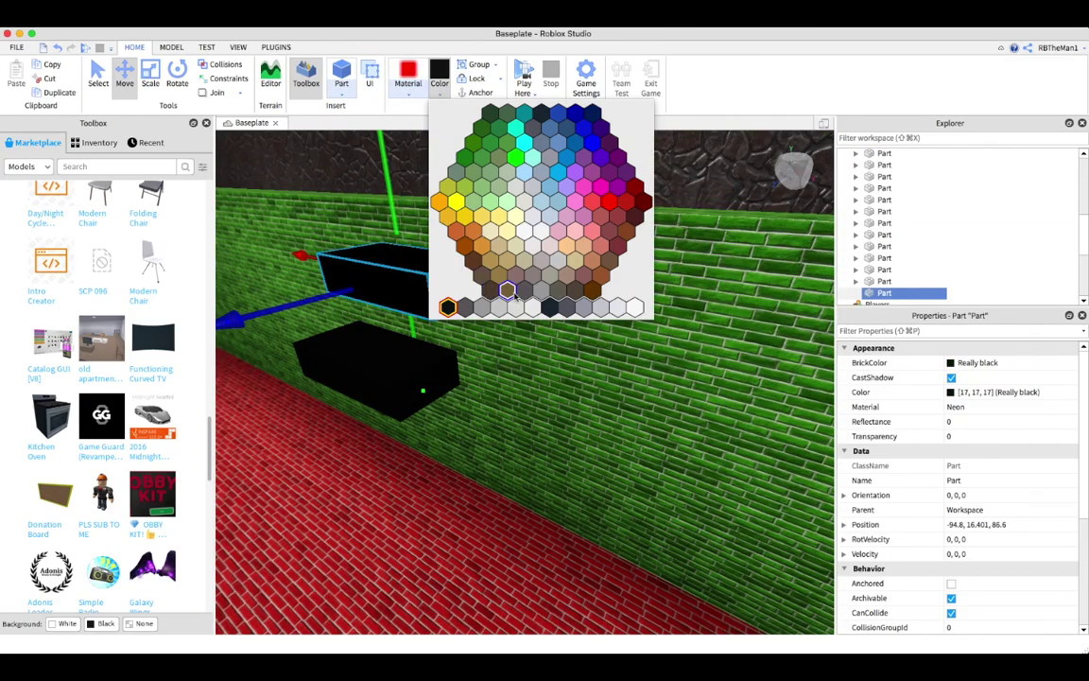
pyautogui.click(637, 303)
# Step: Stretch the Lily white Neon block over the whole room as a ceiling and anchor it
pyautogui.click(150, 83)
pyautogui.moveTo(566, 285); pyautogui.dragTo(696, 454)
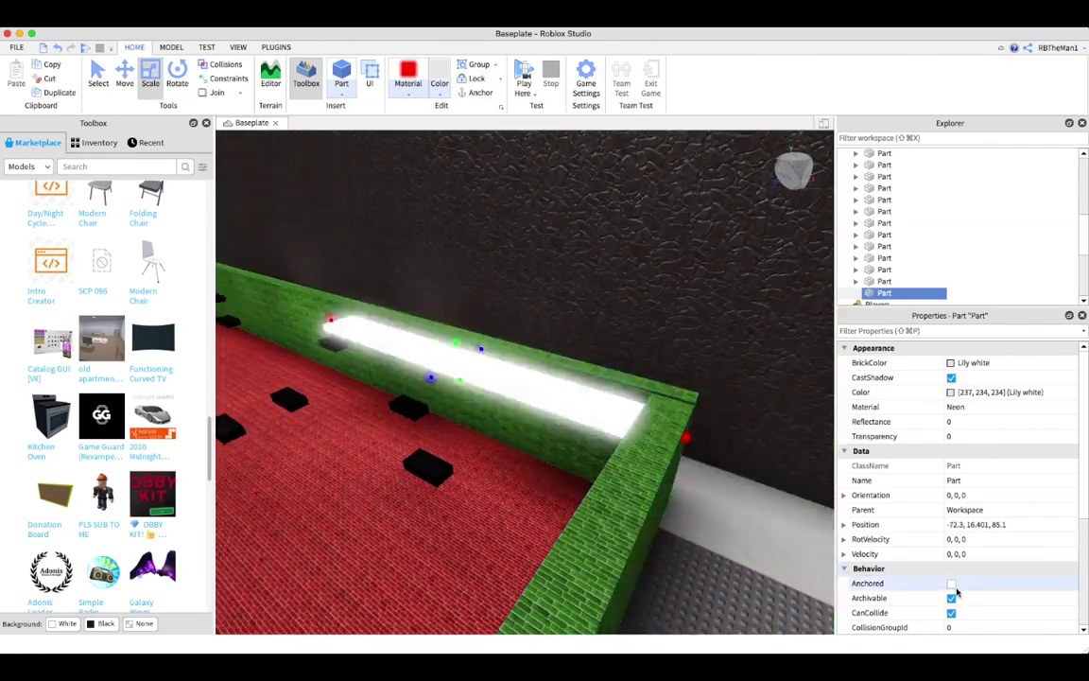
pyautogui.moveTo(434, 378); pyautogui.dragTo(388, 430)
pyautogui.moveTo(435, 381); pyautogui.dragTo(428, 463)
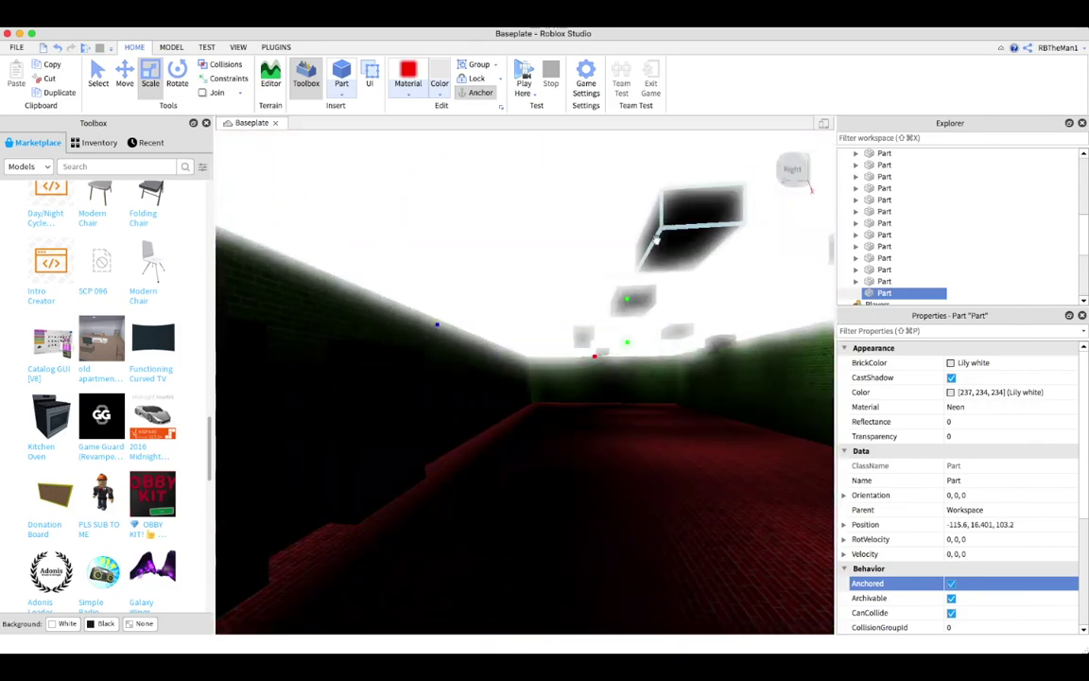
# Step: Duplicate an anchored black light block and distribute the copies beneath the Neon ceiling toward the far end
pyautogui.click(634, 276)
pyautogui.moveTo(400, 291); pyautogui.dragTo(463, 315)
pyautogui.click(52, 92)
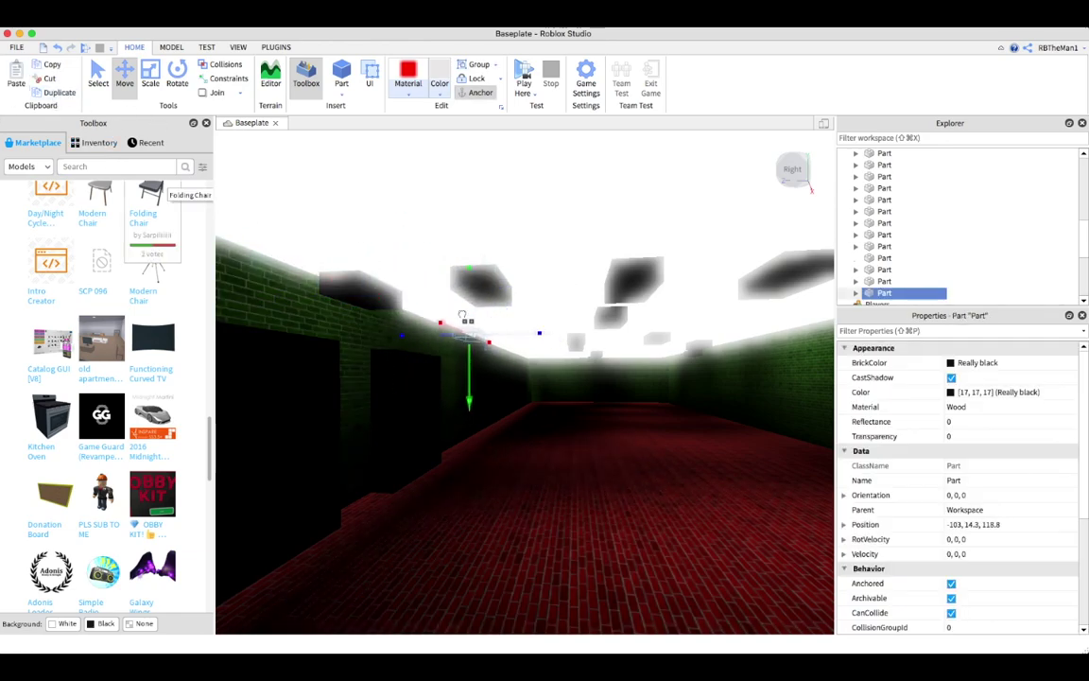
pyautogui.moveTo(399, 255); pyautogui.dragTo(279, 194)
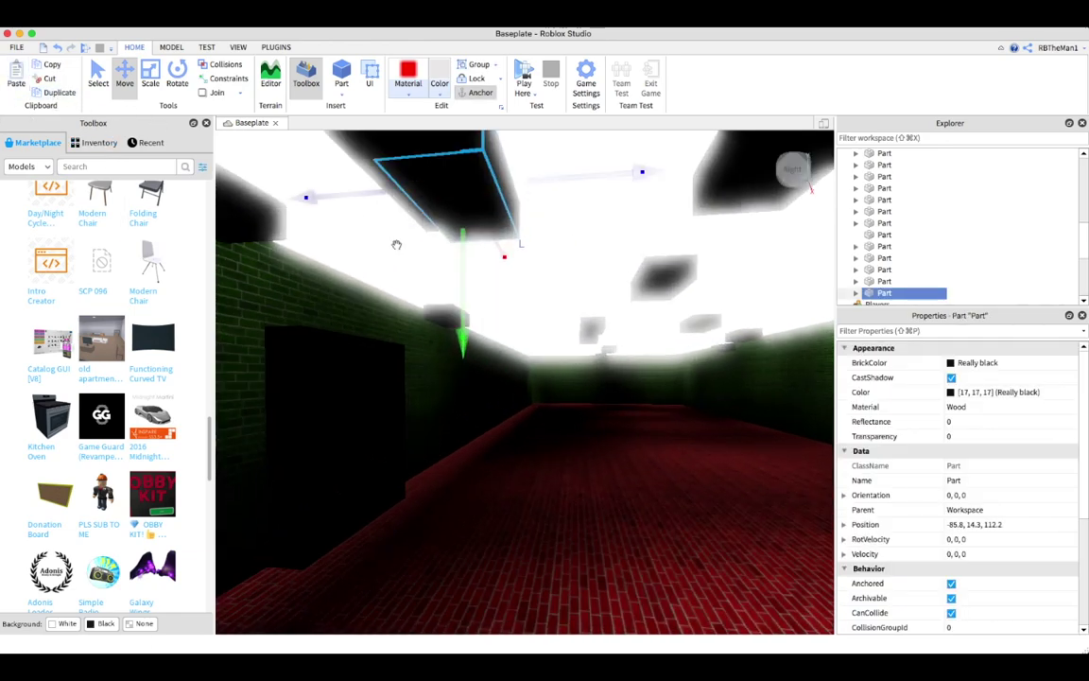
pyautogui.moveTo(587, 359); pyautogui.dragTo(571, 312)
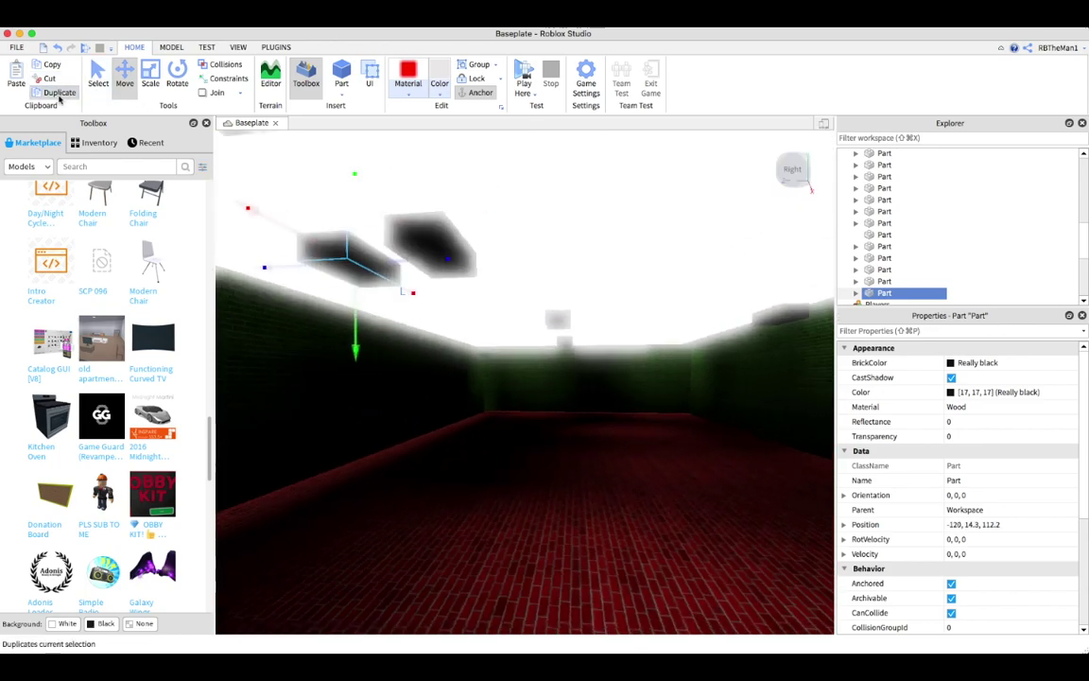
pyautogui.moveTo(358, 280); pyautogui.dragTo(352, 275)
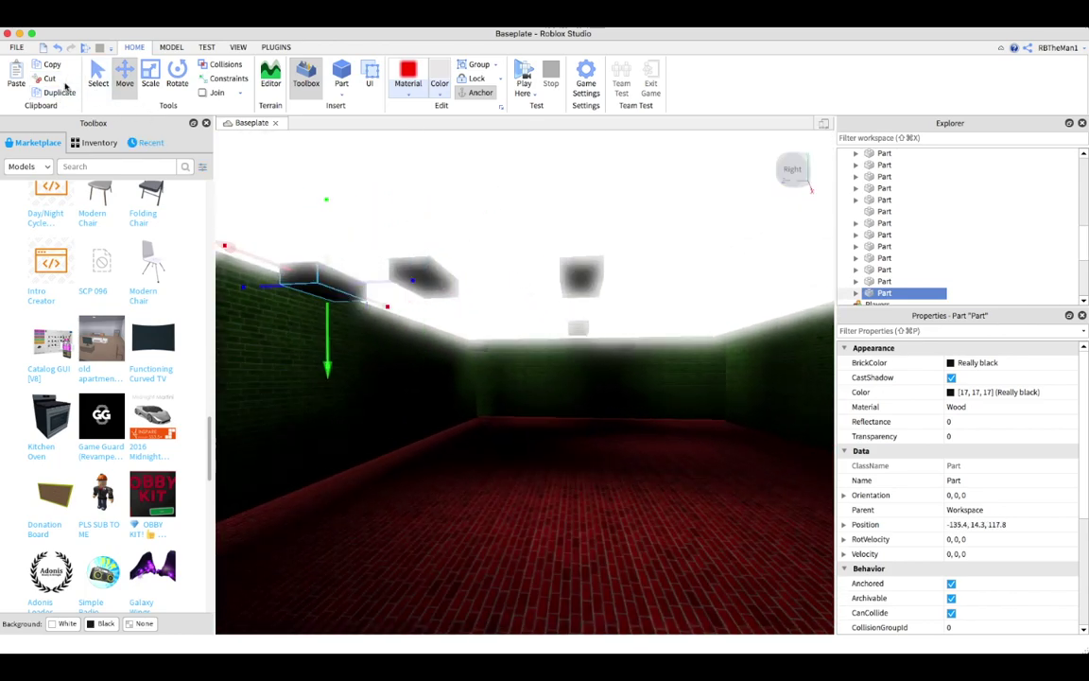
pyautogui.moveTo(444, 365); pyautogui.dragTo(621, 349)
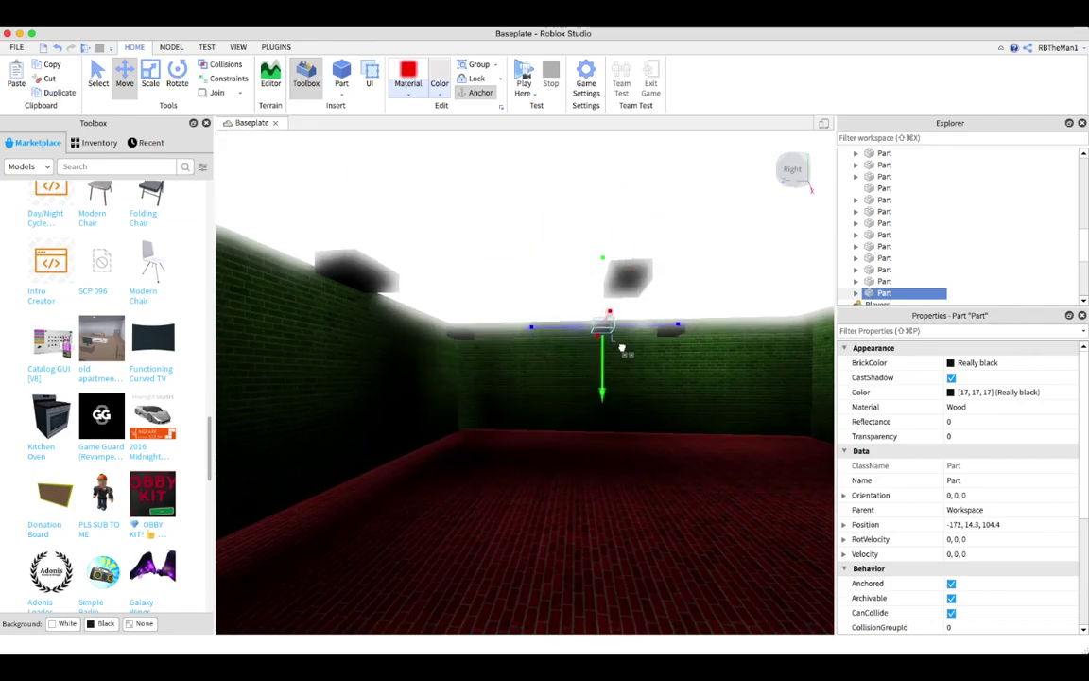
# Step: Insert a spawn location and place it above the brick floor at the room's far end
pyautogui.moveTo(549, 323); pyautogui.dragTo(583, 299, button='right')
pyautogui.click(740, 265)
pyautogui.click(171, 46)
pyautogui.click(826, 78)
pyautogui.press('f')
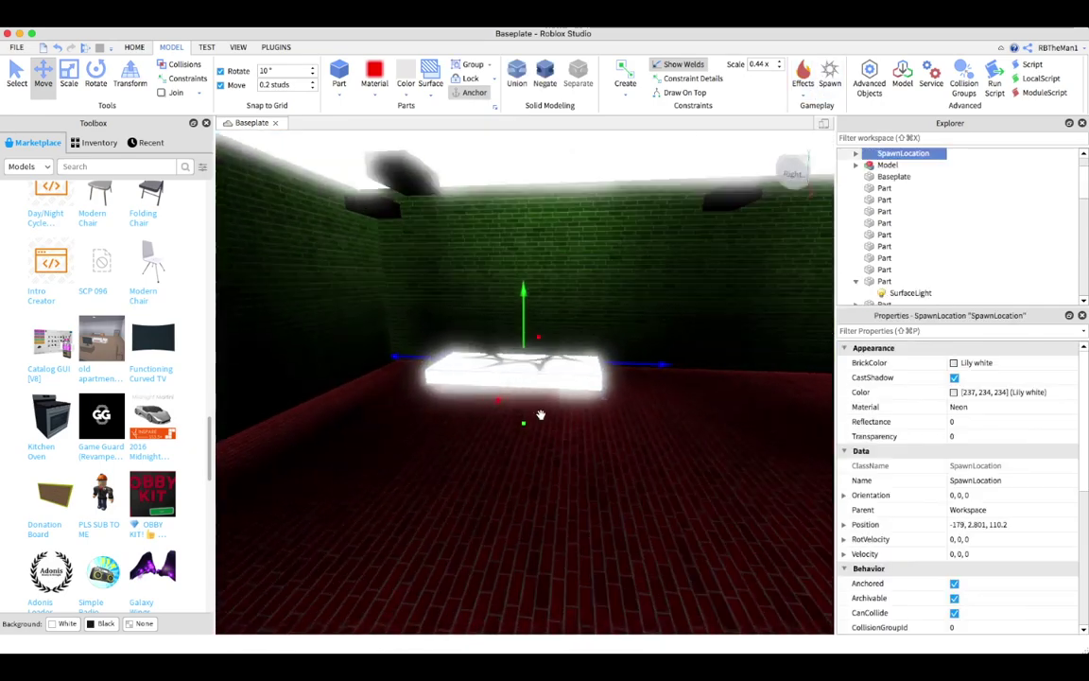
pyautogui.moveTo(553, 378); pyautogui.dragTo(529, 435, button='right')
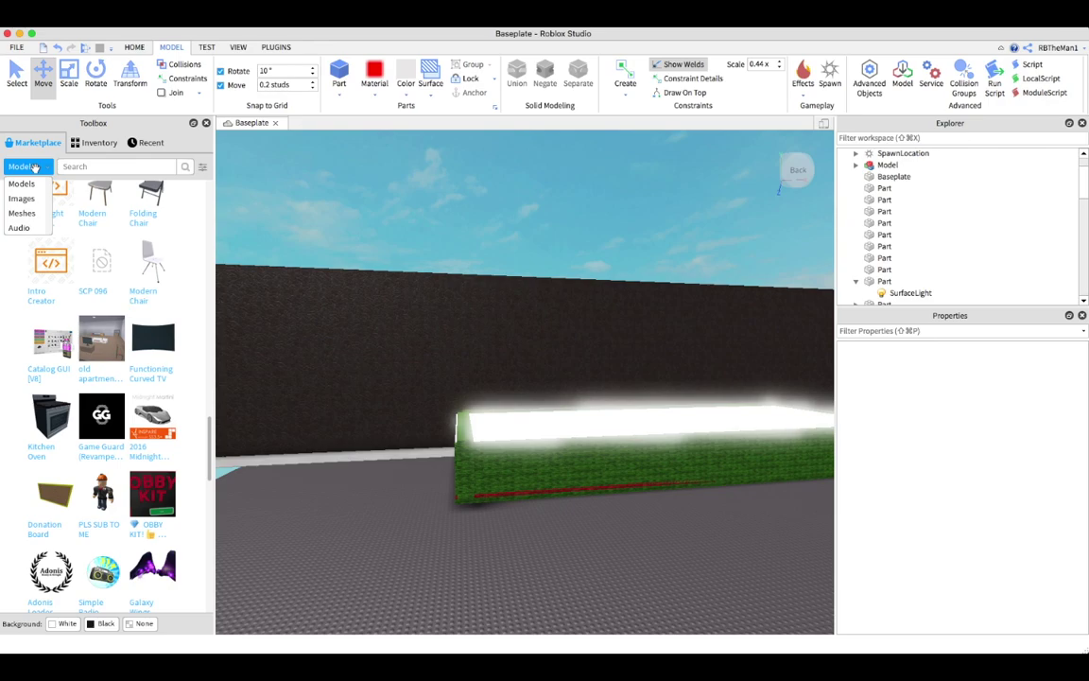
# Step: Look through the saved inventory models, search the marketplace for "small desert town", and browse the results
pyautogui.click(22, 213)
pyautogui.click(93, 141)
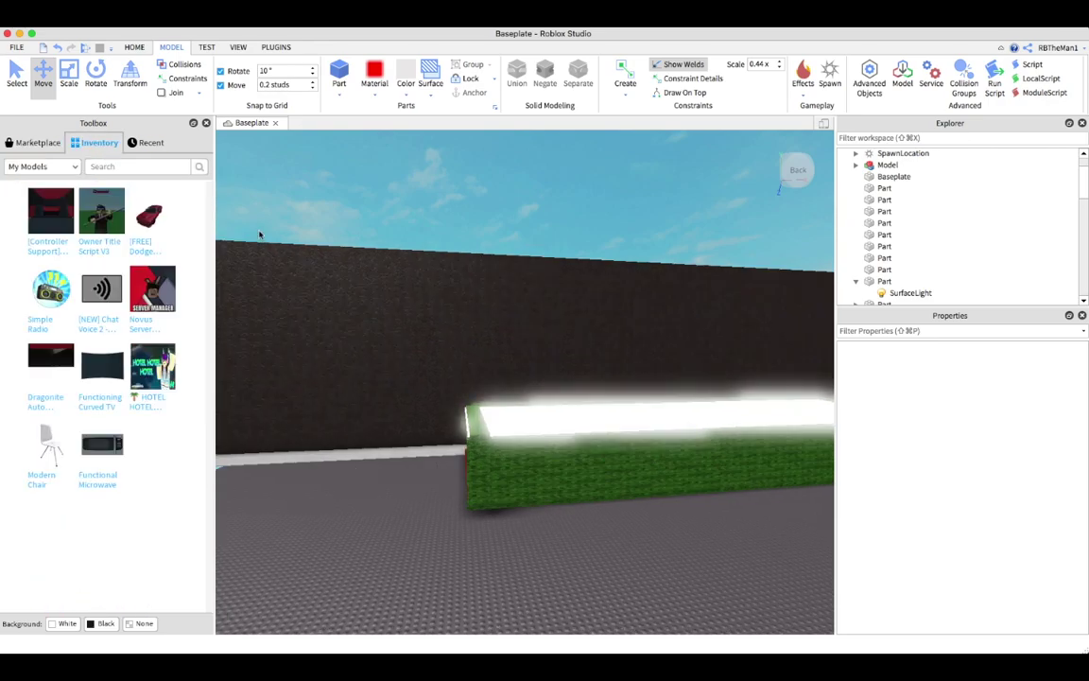
pyautogui.moveTo(236, 218); pyautogui.dragTo(293, 437, button='right')
pyautogui.scroll(-5, 293, 437)
pyautogui.press('e')
pyautogui.scroll(5, 494, 457)
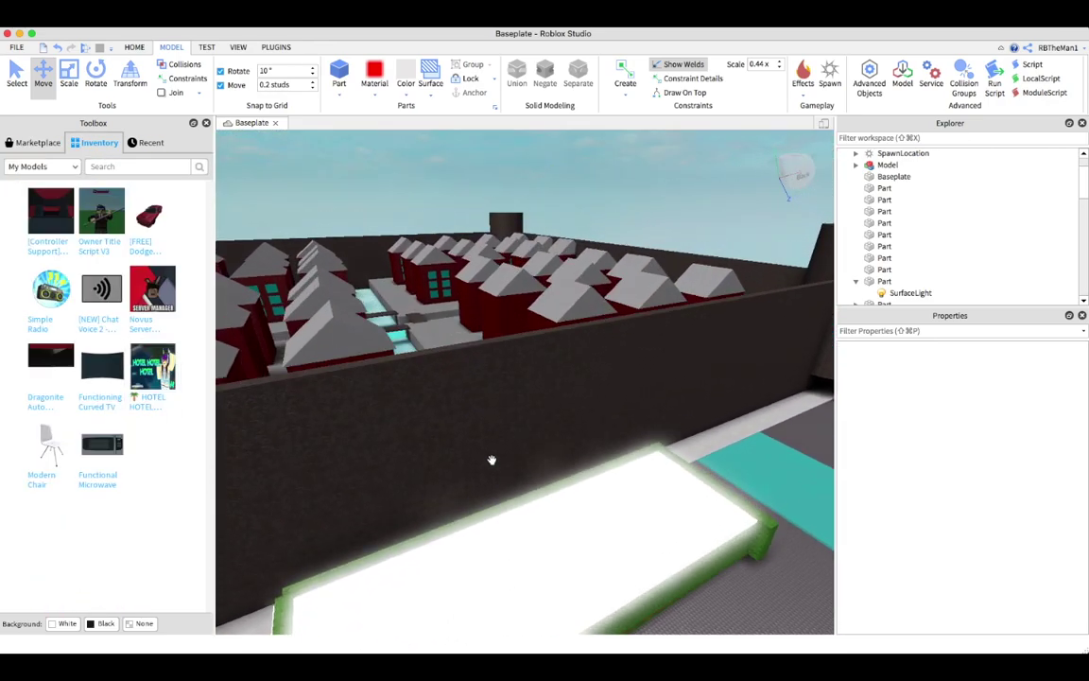
pyautogui.click(60, 143)
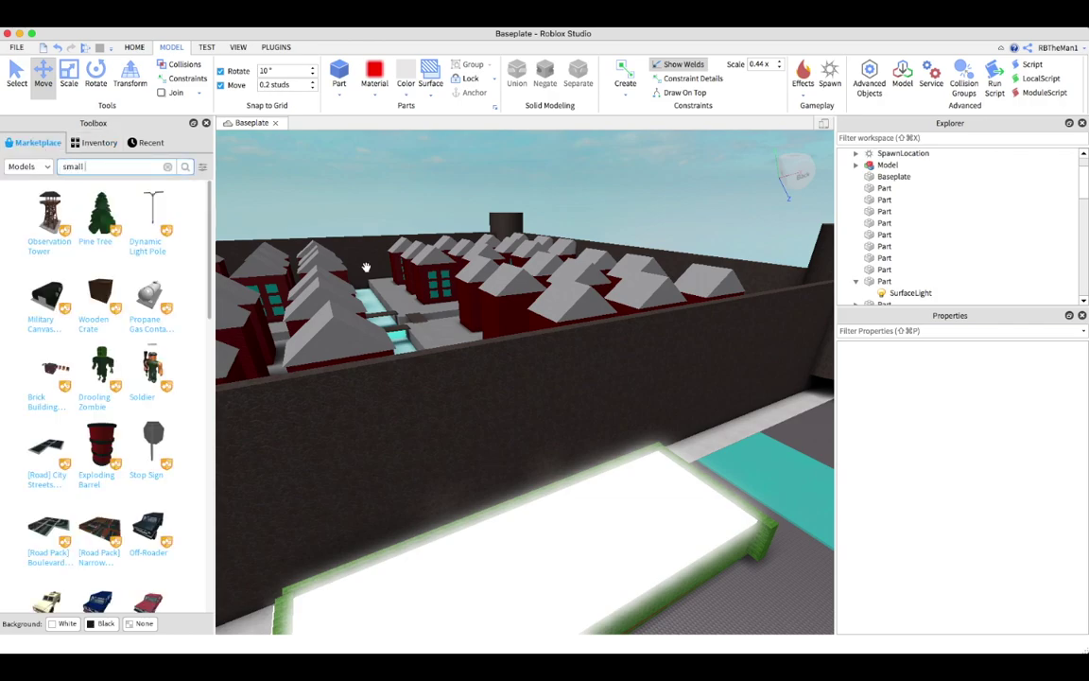
pyautogui.press('Return')
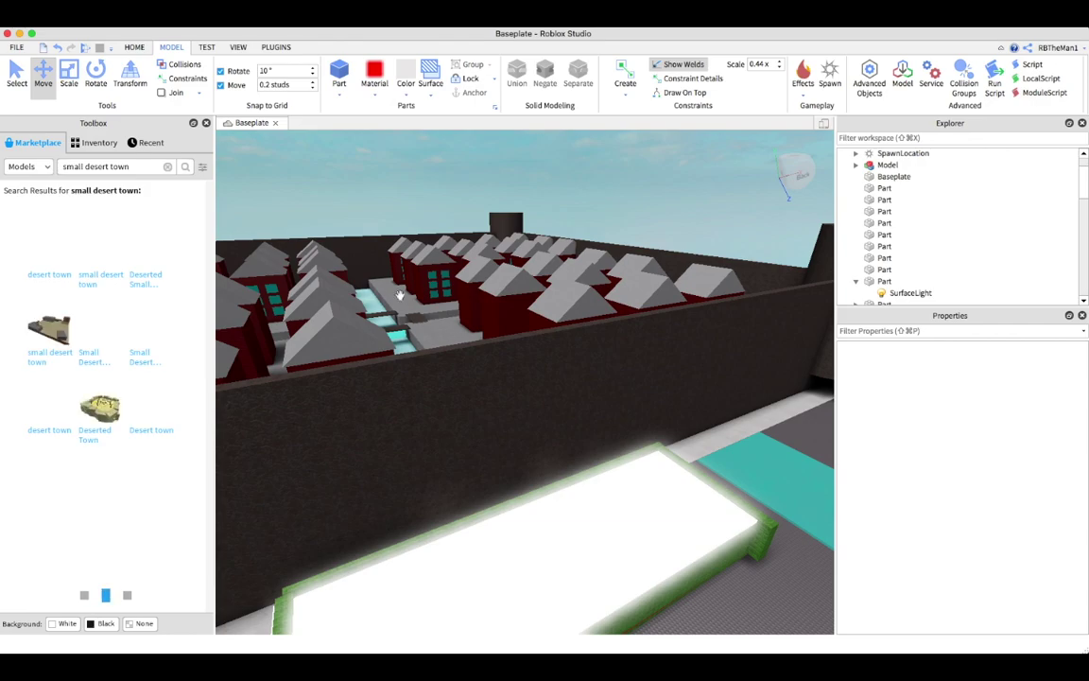
pyautogui.scroll(-10, 183, 427)
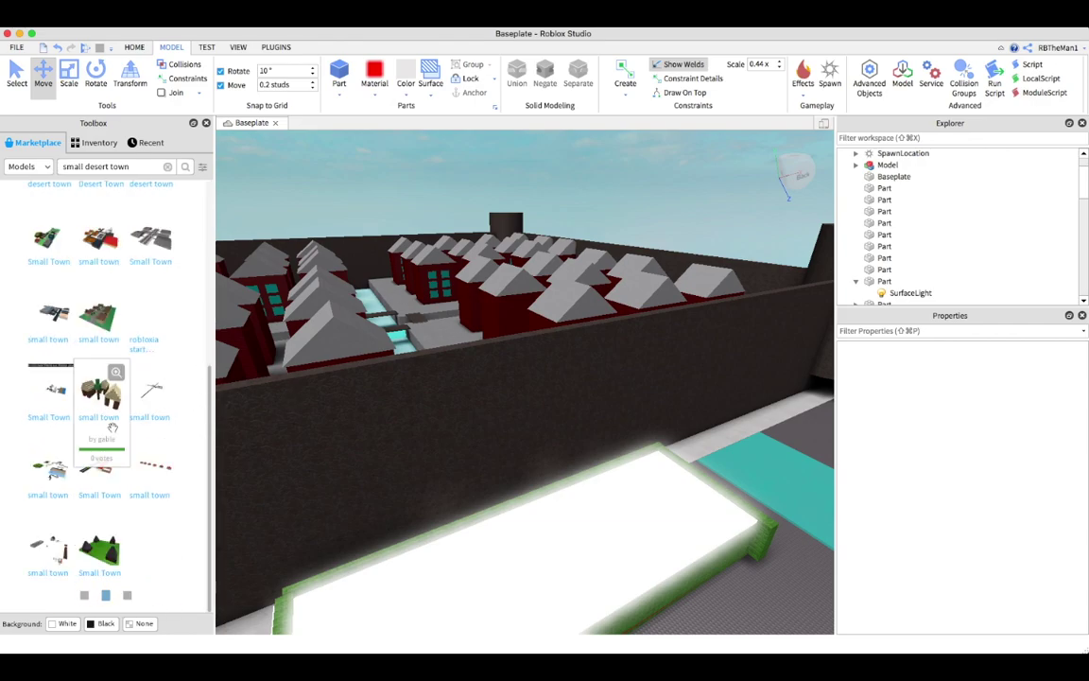
pyautogui.scroll(-10, 109, 395)
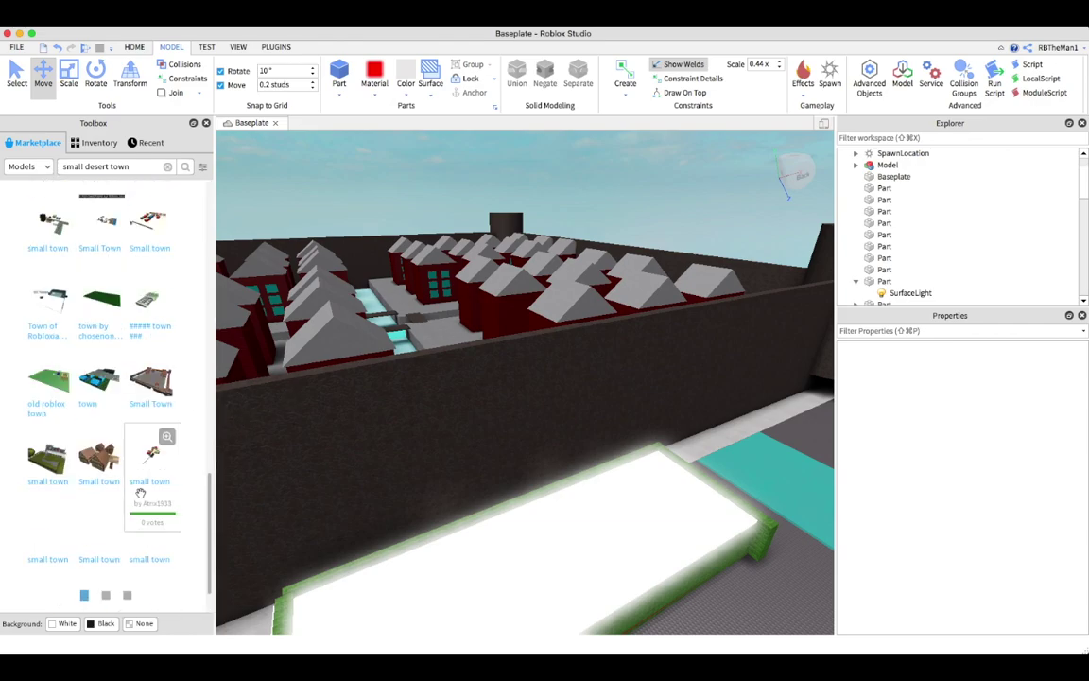
pyautogui.scroll(-10, 160, 511)
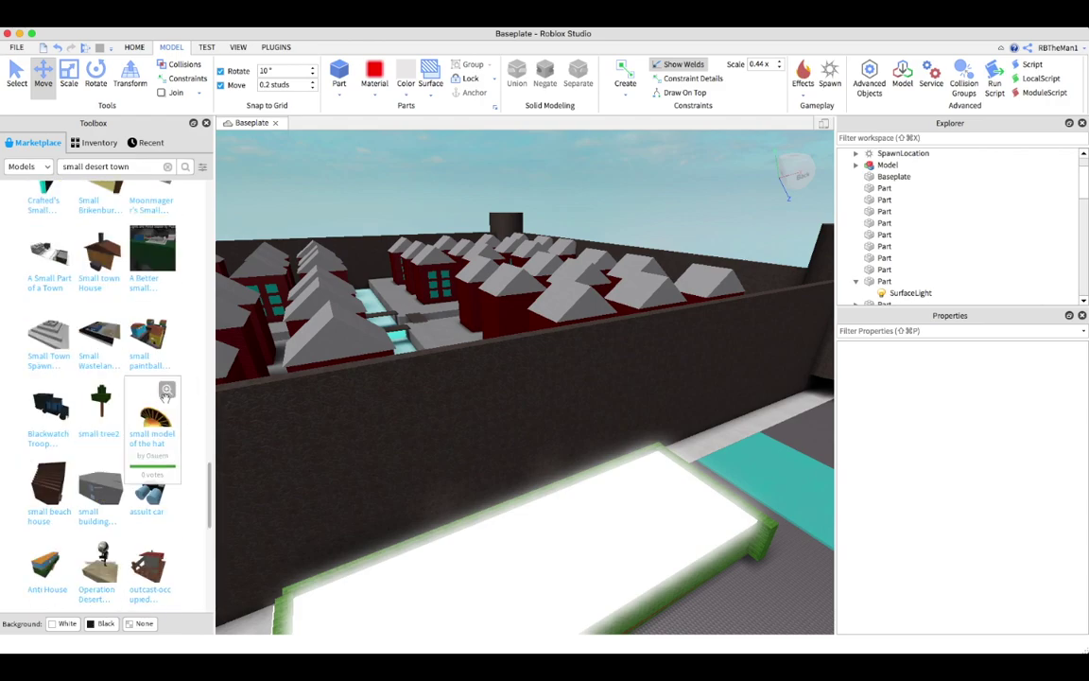
# Step: Search the marketplace models for a creator's username, and clear the search to return to the default listing
pyautogui.write('rbludde1234')
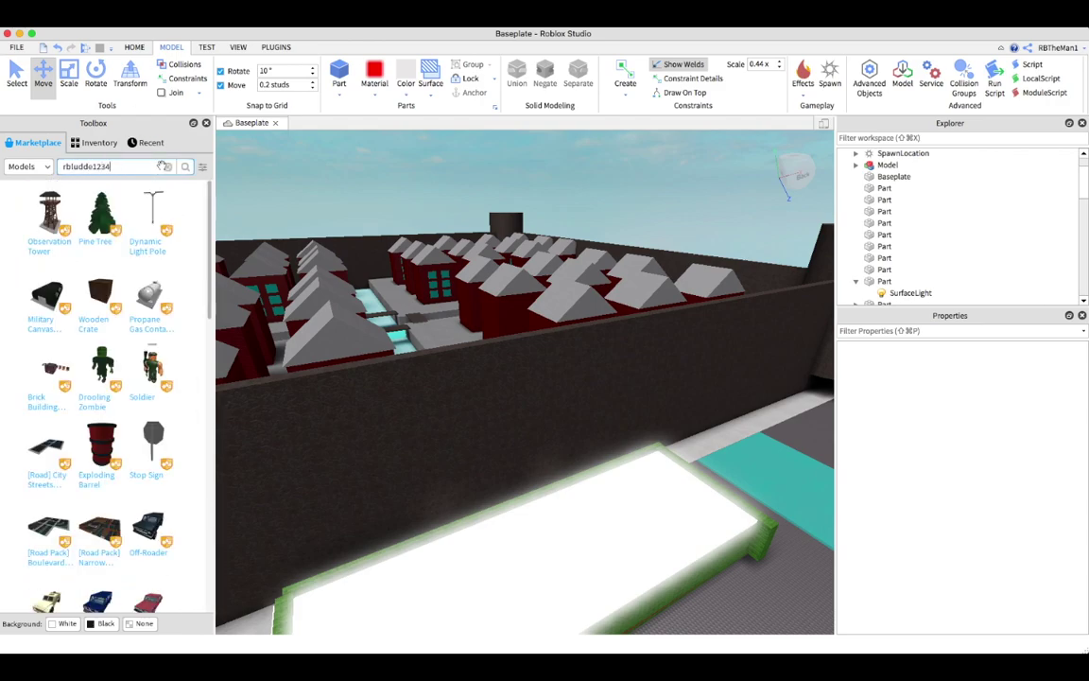
pyautogui.press('Return')
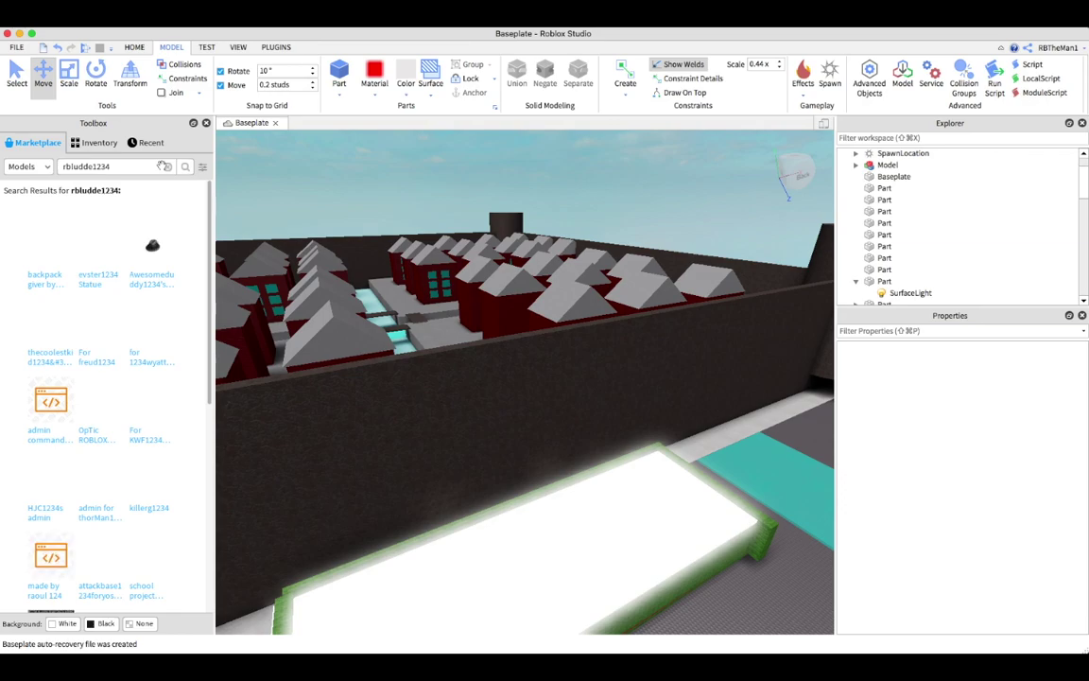
pyautogui.click(167, 167)
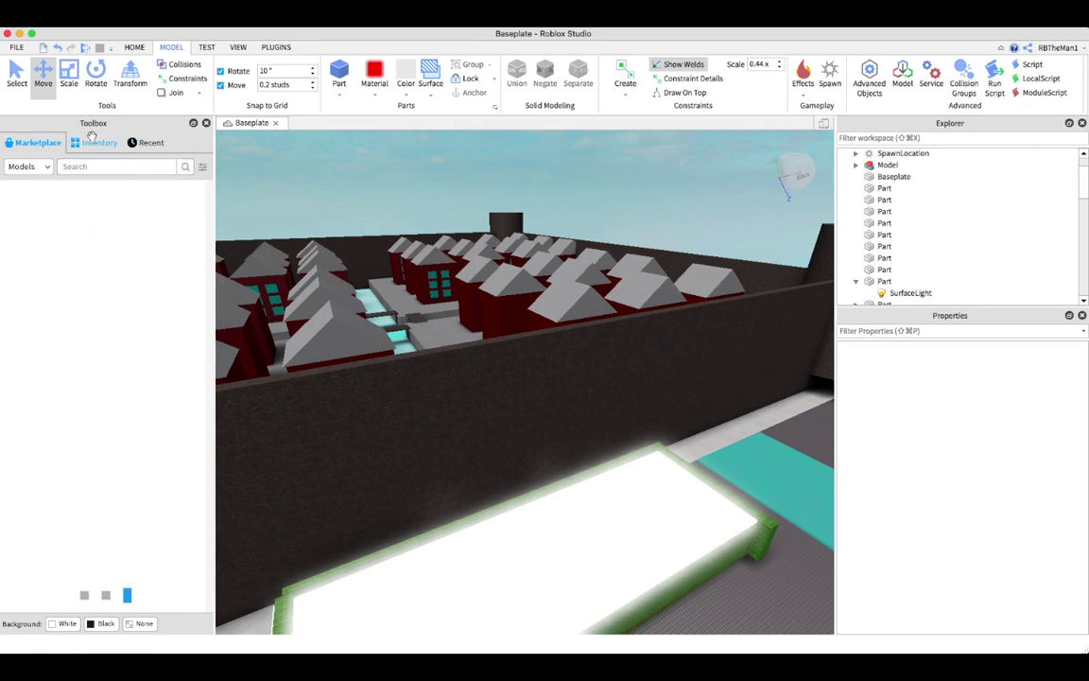
pyautogui.click(38, 143)
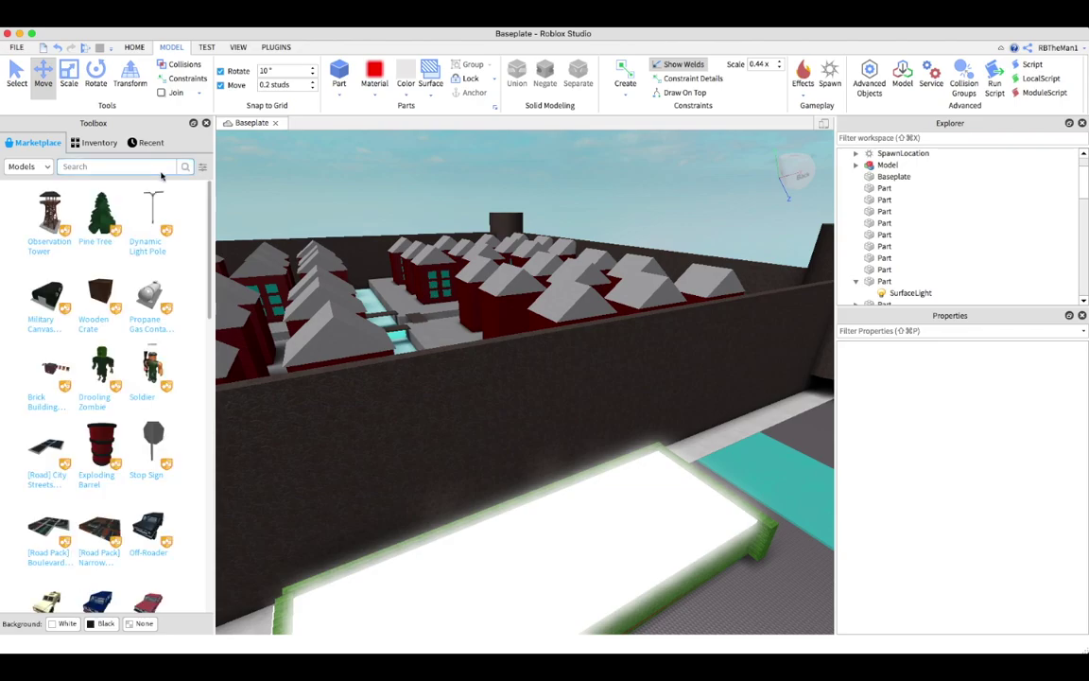
# Step: Insert a Toothpaste-coloured block on the bare canal floor beside the existing water and make it Glass with 0.55 transparency
pyautogui.moveTo(624, 283); pyautogui.dragTo(472, 311, button='right')
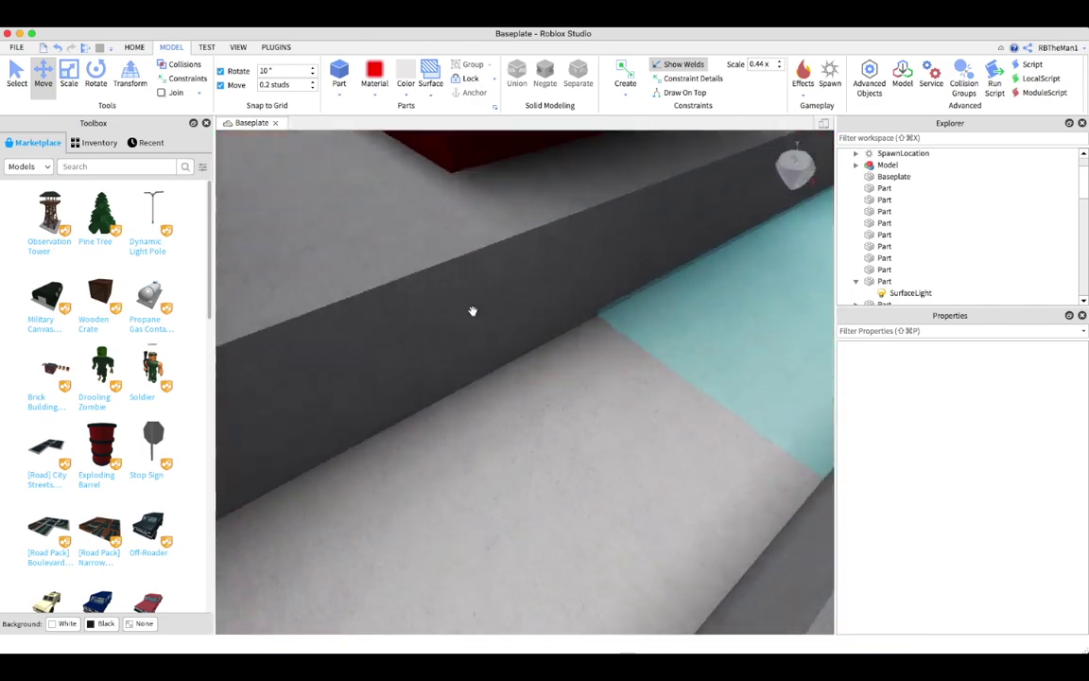
pyautogui.click(473, 315)
pyautogui.scroll(-3, 473, 315)
pyautogui.click(406, 82)
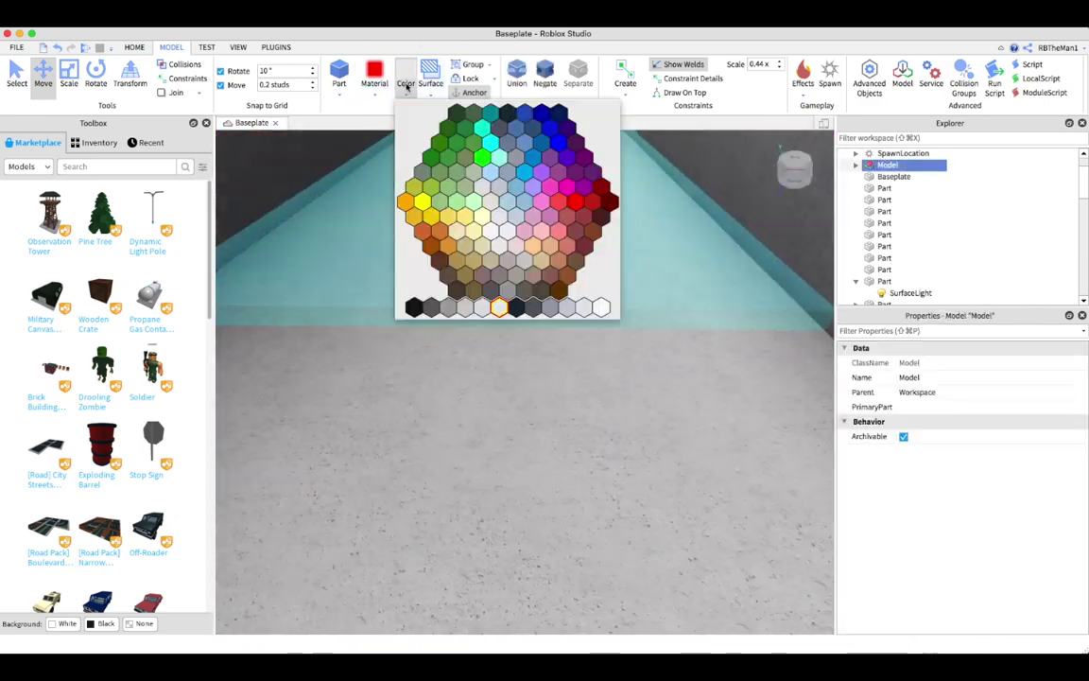
pyautogui.click(483, 129)
pyautogui.scroll(-3, 572, 231)
pyautogui.moveTo(545, 357); pyautogui.dragTo(452, 275, button='right')
pyautogui.click(459, 272)
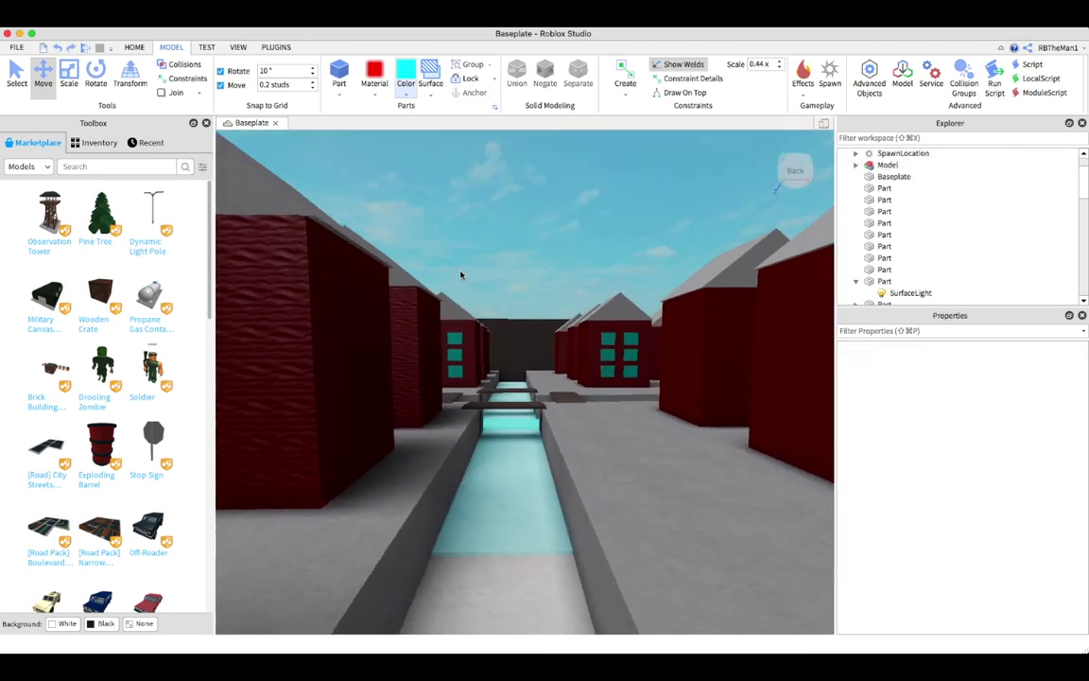
pyautogui.press('f')
pyautogui.moveTo(544, 386); pyautogui.dragTo(599, 470)
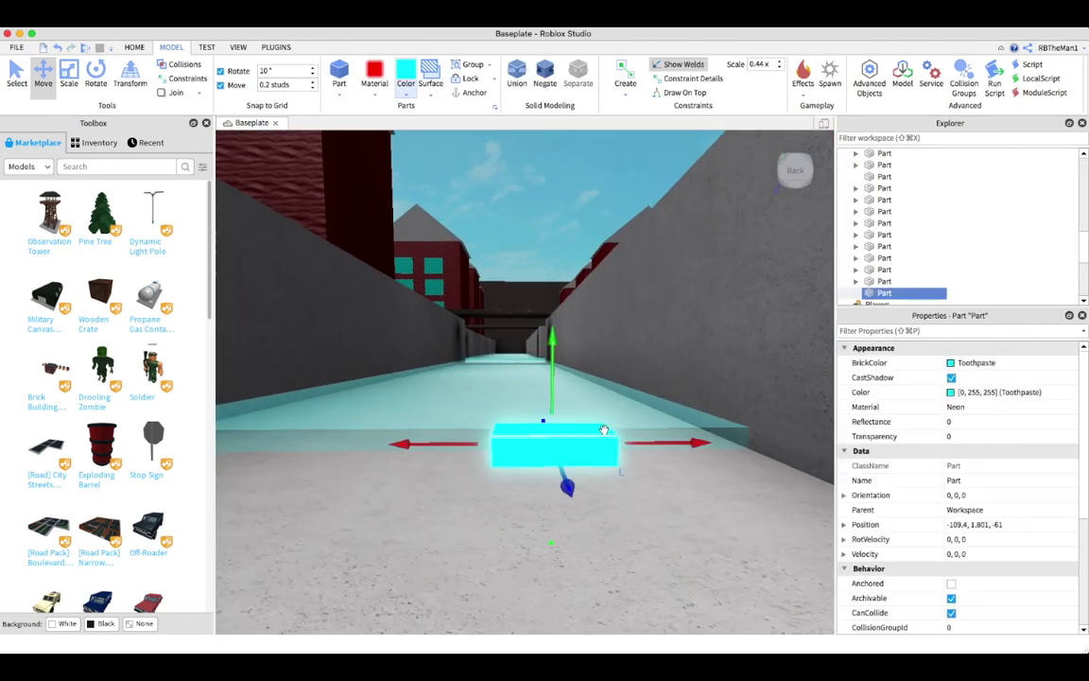
pyautogui.click(381, 402)
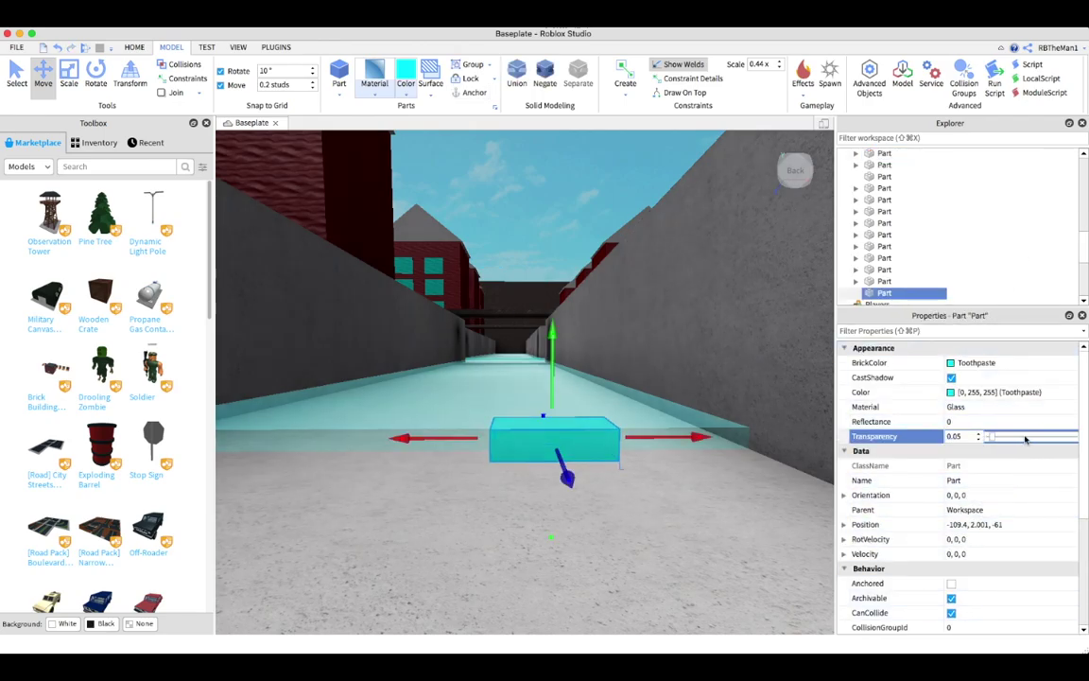
pyautogui.moveTo(1016, 440); pyautogui.dragTo(1033, 437)
# Step: Anchor the glass block and stretch it over the uncovered end of the canal up to the city wall
pyautogui.moveTo(529, 359); pyautogui.dragTo(460, 337, button='right')
pyautogui.click(66, 83)
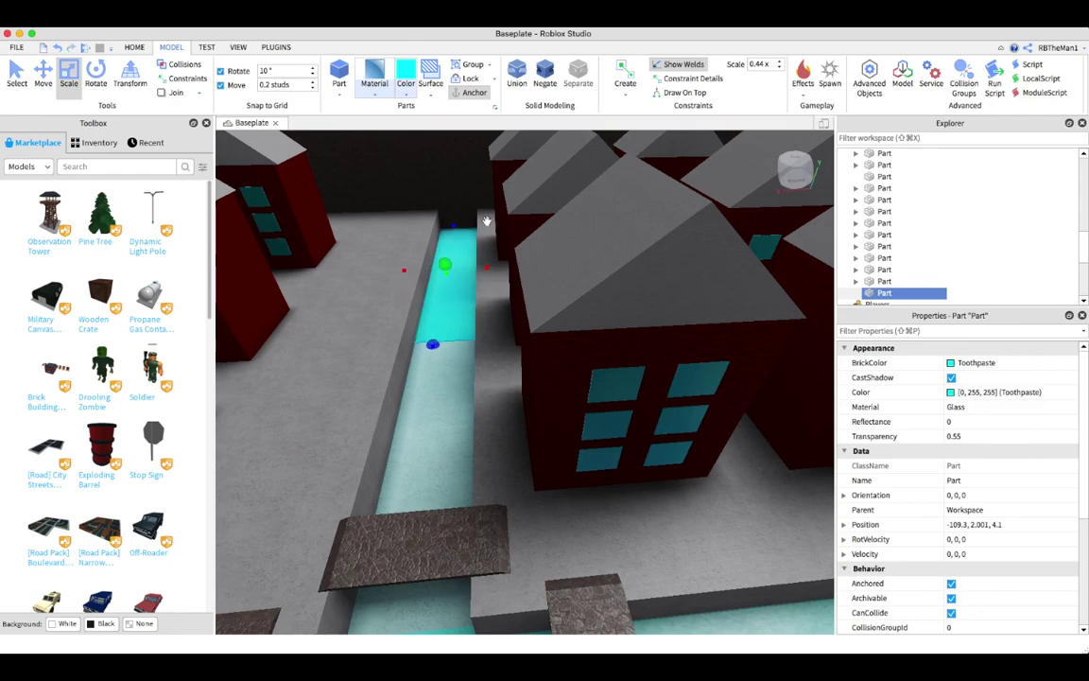
pyautogui.scroll(-5, 615, 452)
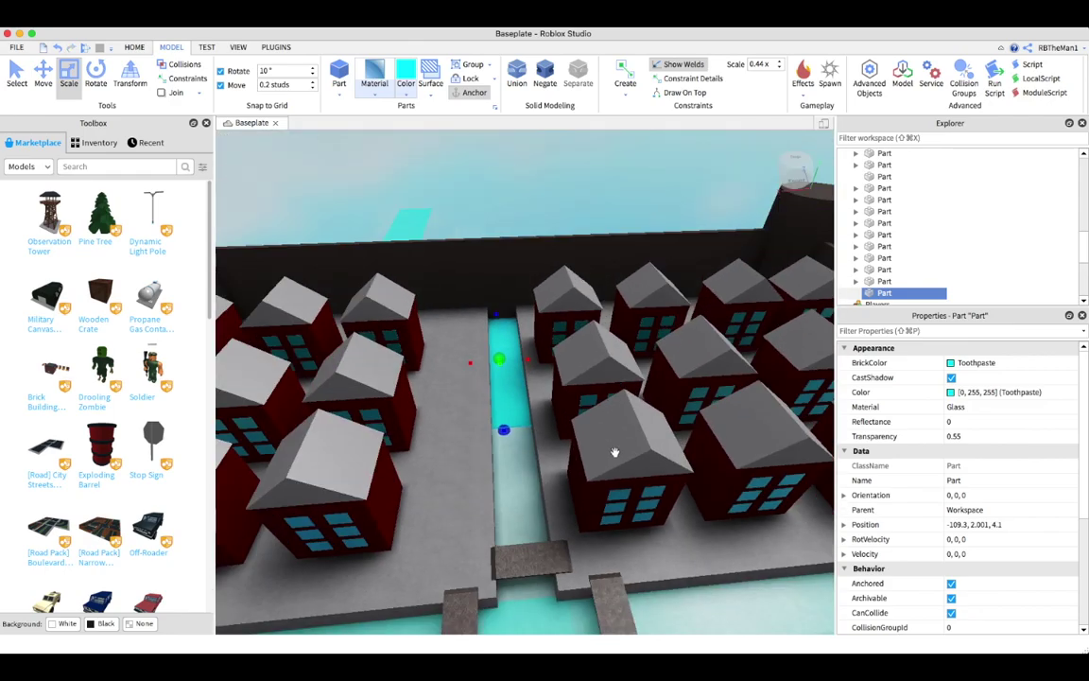
pyautogui.click(543, 145)
# Step: Inspect the city walls, the filled canal end and the spawn room from above and from the side
pyautogui.scroll(10, 496, 211)
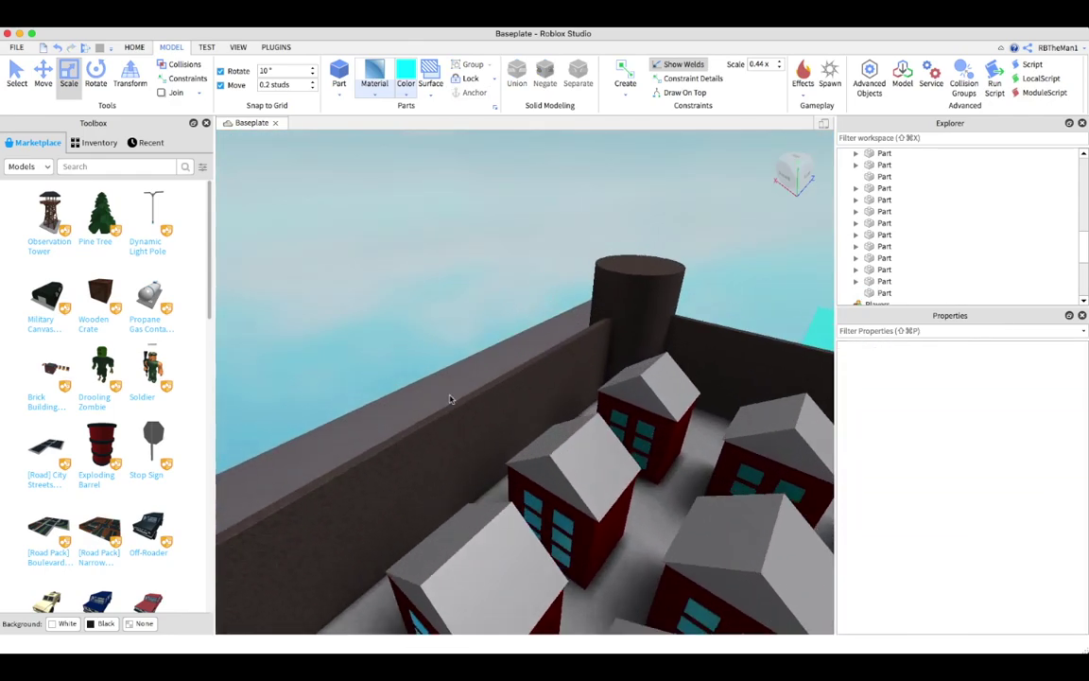
pyautogui.scroll(5, 490, 390)
pyautogui.scroll(-3, 627, 401)
pyautogui.scroll(-3, 445, 388)
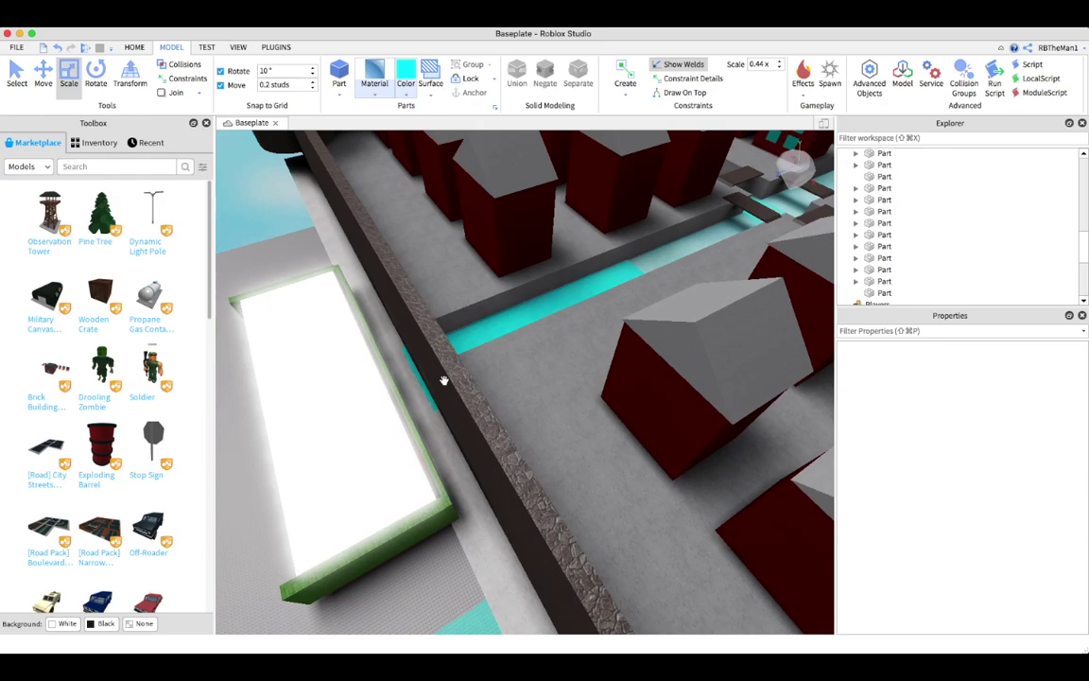
pyautogui.scroll(10, 292, 576)
pyautogui.scroll(-3, 457, 523)
pyautogui.scroll(-5, 525, 378)
pyautogui.click(586, 287)
pyautogui.scroll(5, 530, 438)
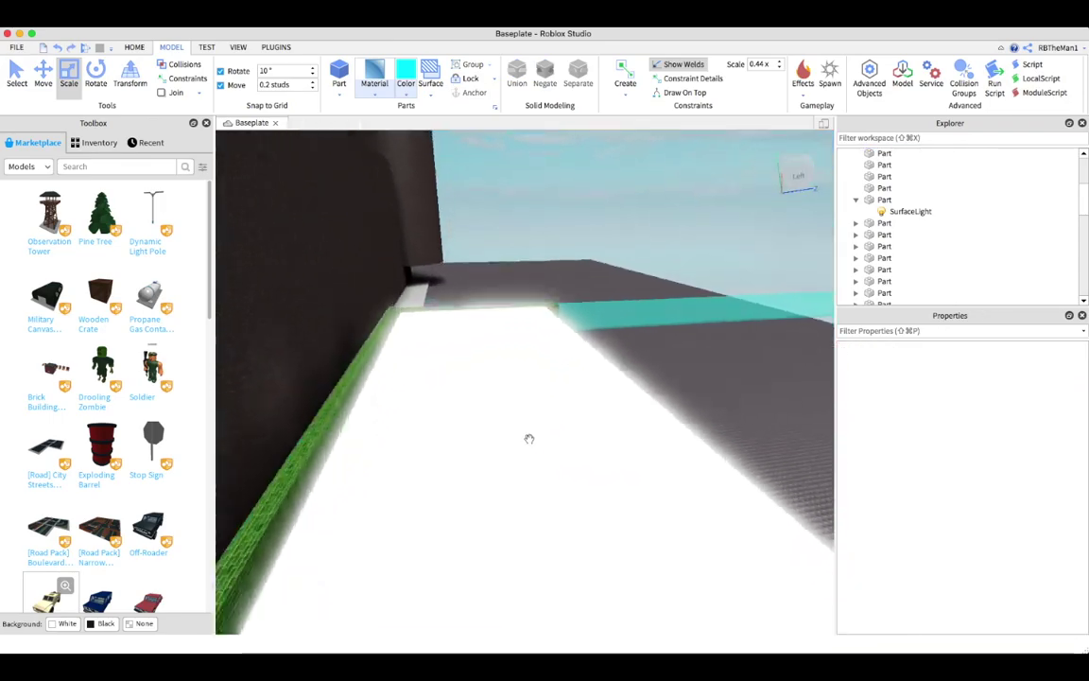
pyautogui.scroll(5, 530, 438)
pyautogui.scroll(-5, 511, 467)
pyautogui.scroll(5, 393, 301)
pyautogui.scroll(-5, 393, 300)
# Step: Browse the marketplace's default model listing for items to add to the map
pyautogui.scroll(-10, 141, 426)
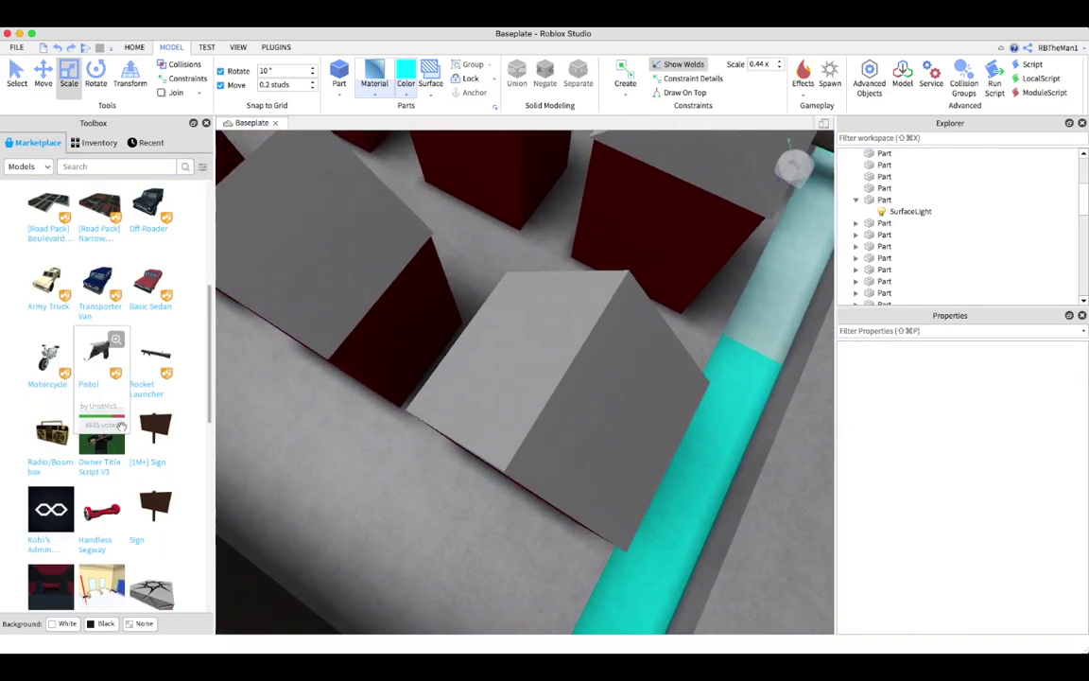
pyautogui.scroll(-3, 107, 558)
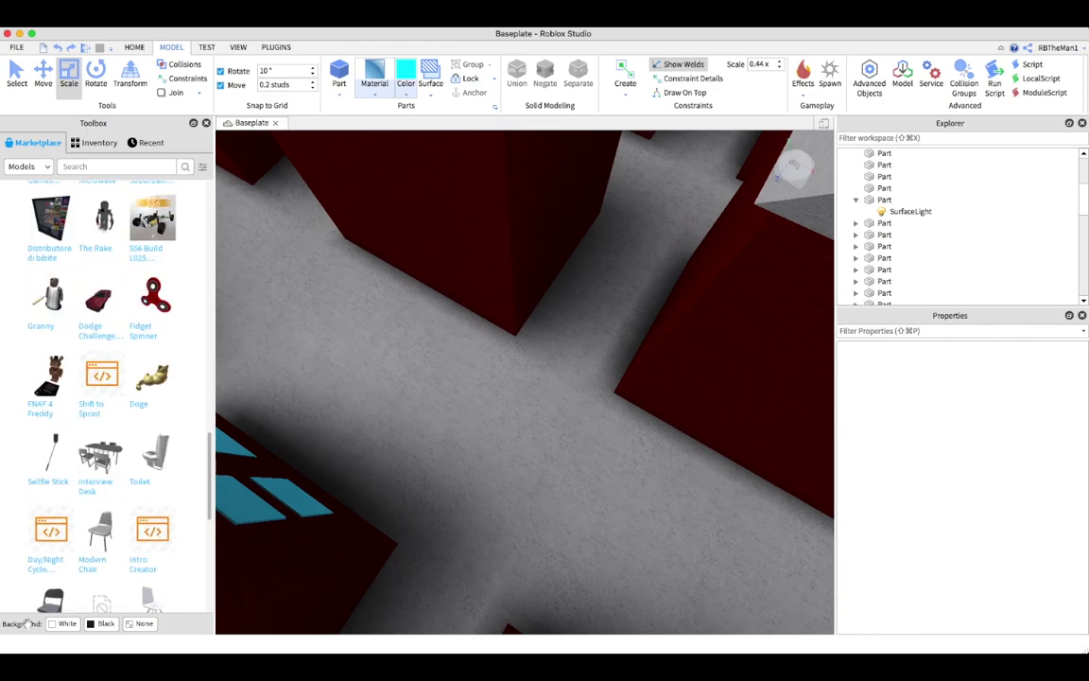
pyautogui.scroll(-12, 81, 560)
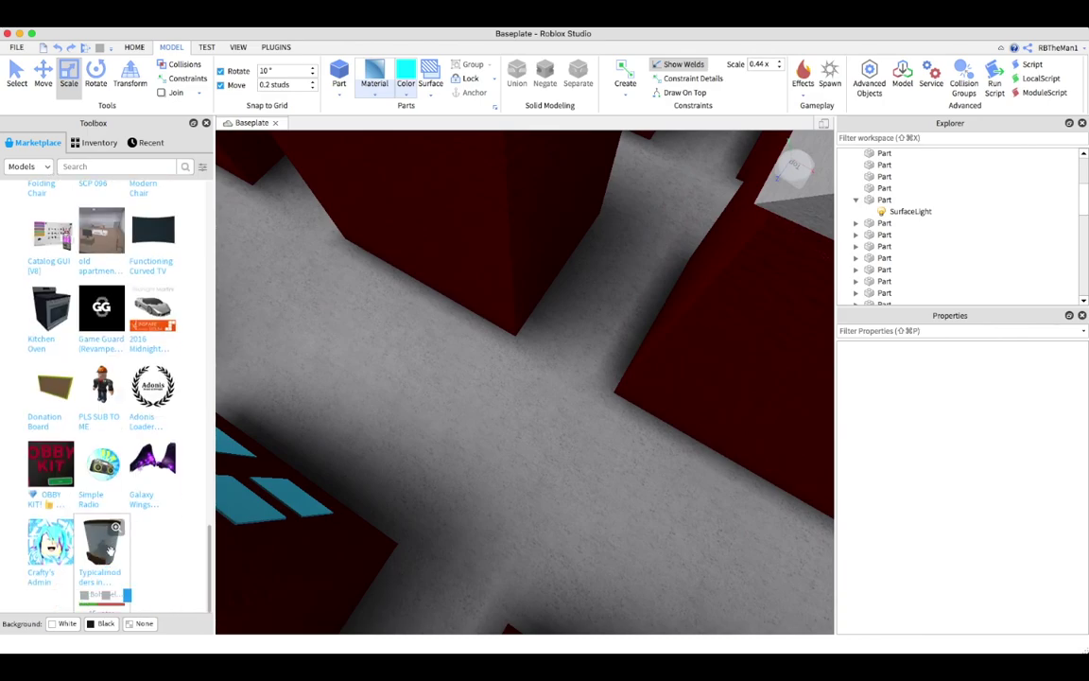
pyautogui.scroll(-6, 90, 543)
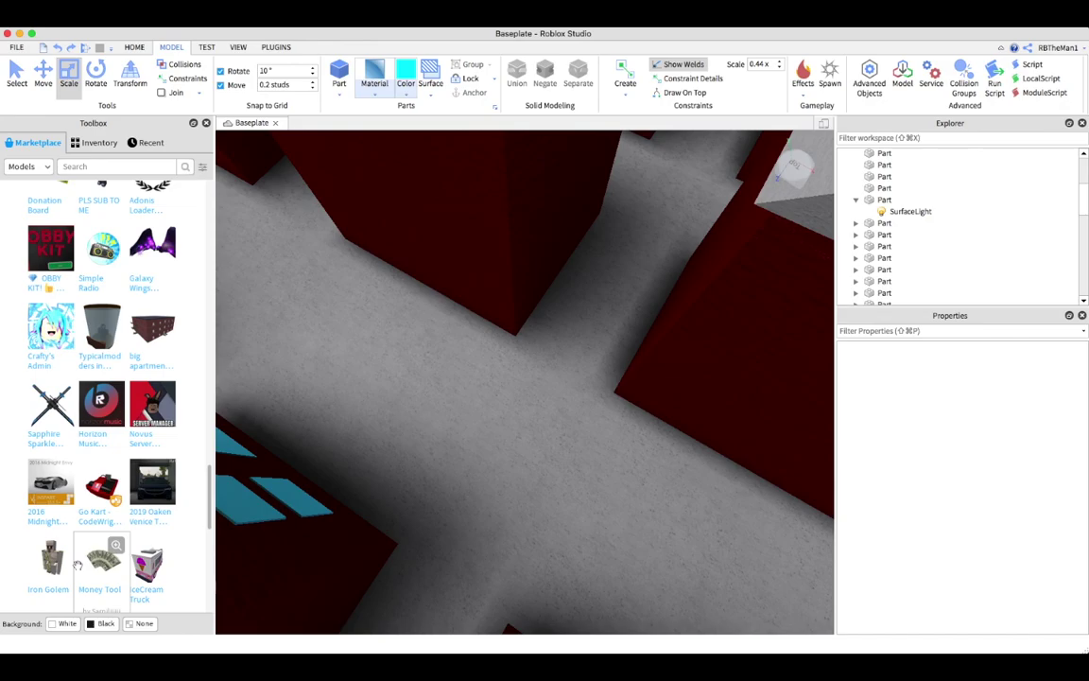
pyautogui.scroll(5, 232, 468)
pyautogui.scroll(-5, 61, 553)
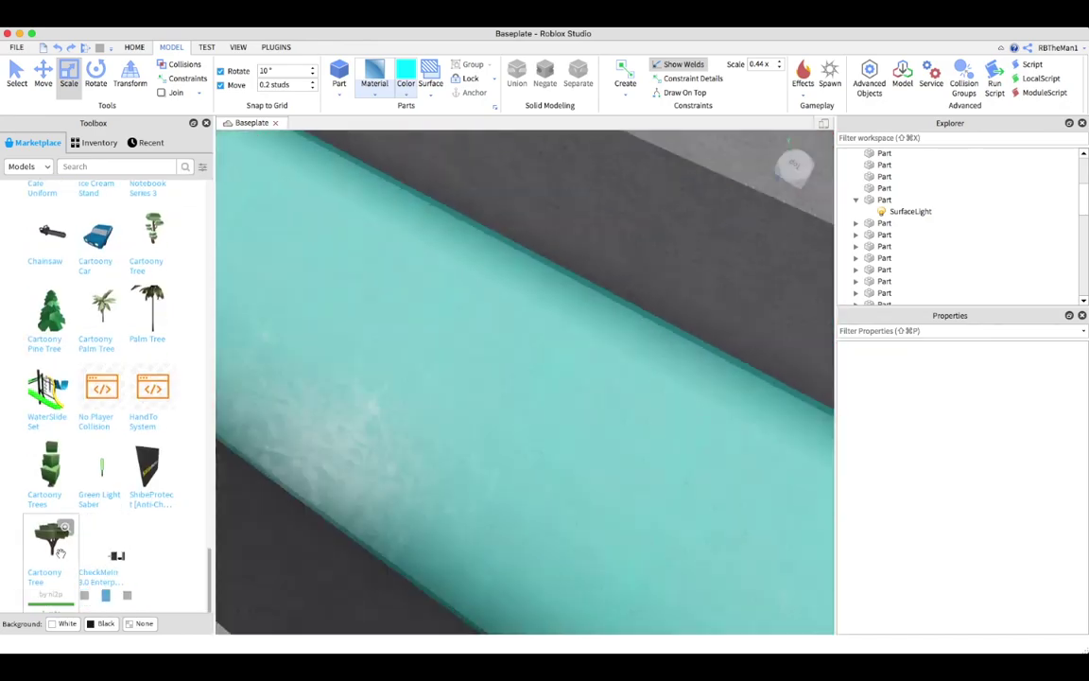
pyautogui.scroll(-5, 61, 553)
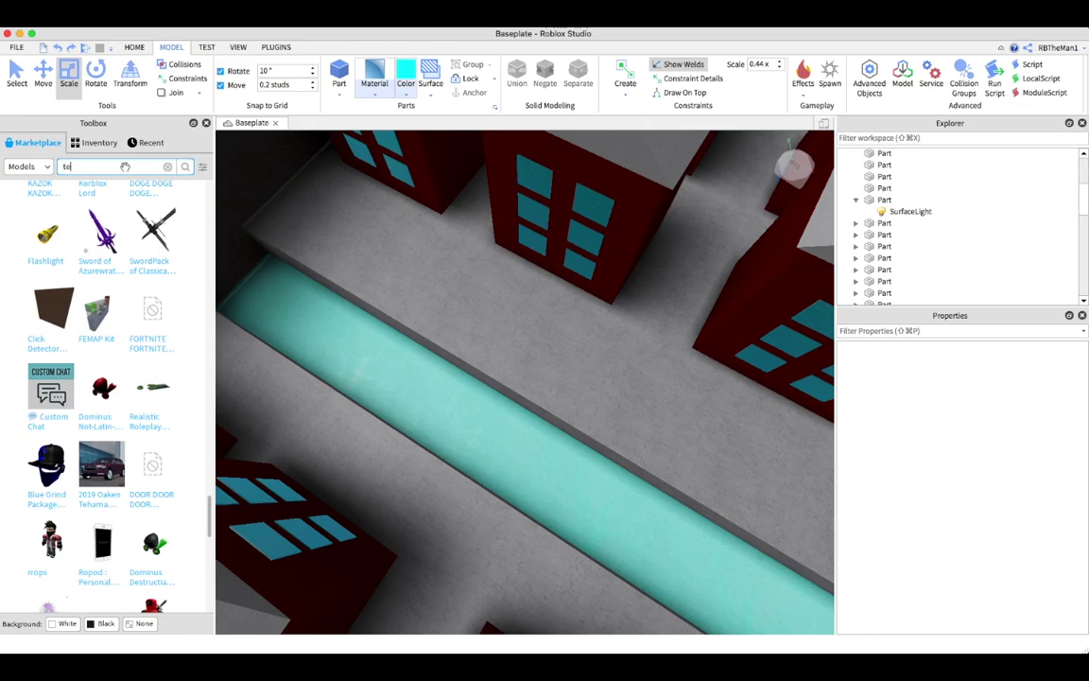
# Step: Search the marketplace for "teleport", insert the green Teleport Pads model, and position it on the spawn room's brick floor
pyautogui.press('Return')
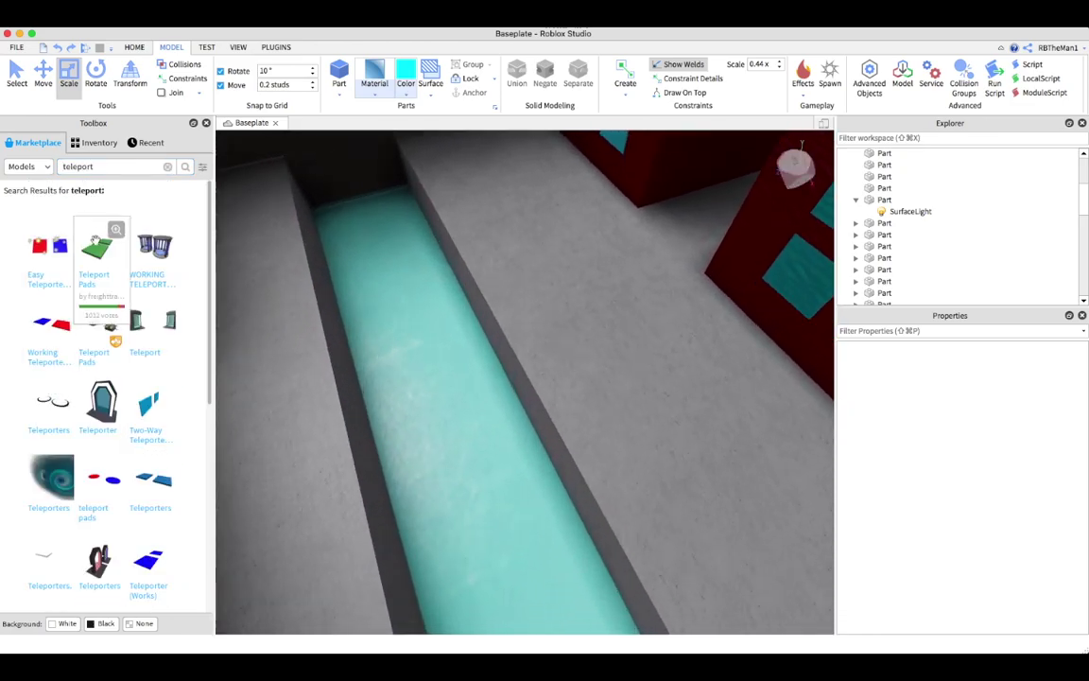
pyautogui.moveTo(97, 248); pyautogui.dragTo(333, 416)
pyautogui.press('f')
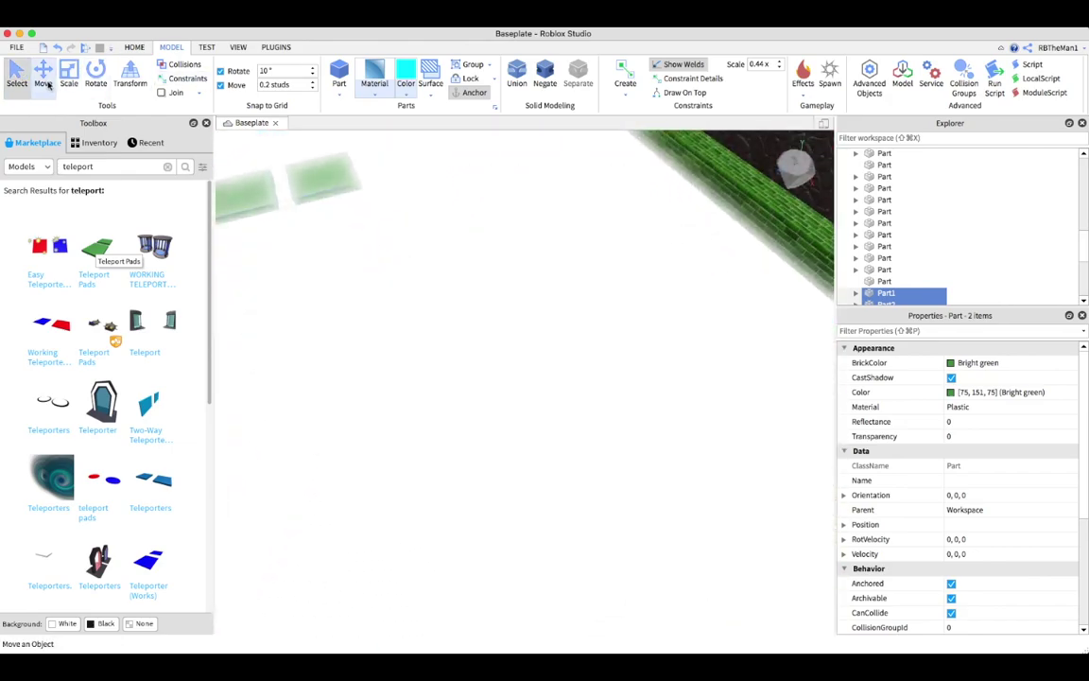
pyautogui.click(44, 81)
pyautogui.scroll(-3, 439, 382)
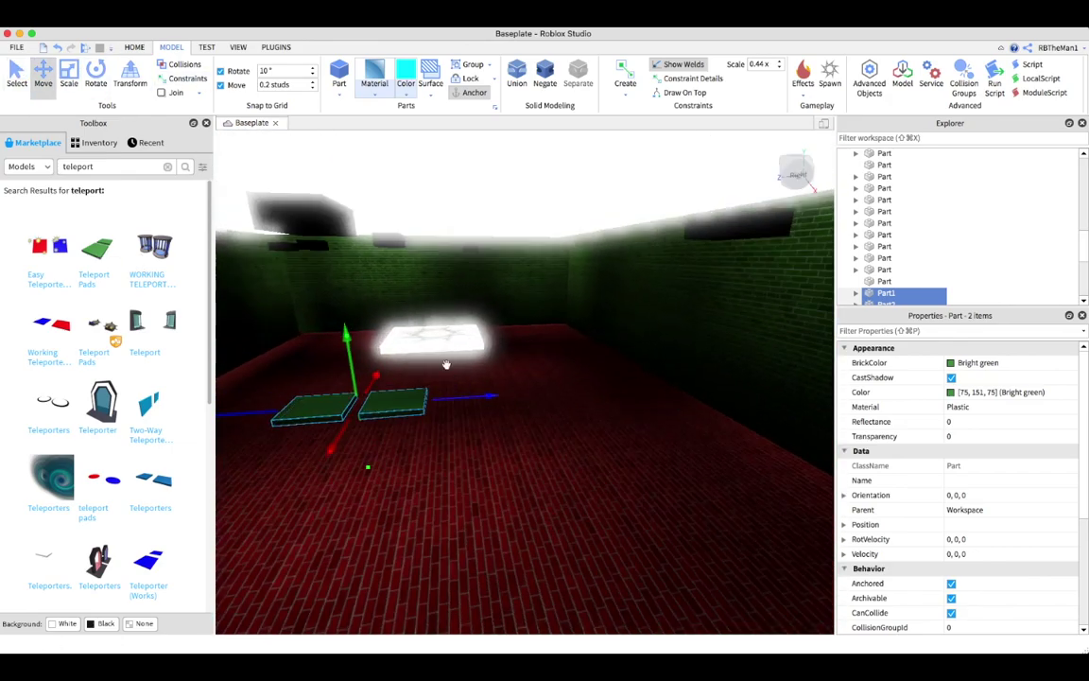
pyautogui.scroll(3, 625, 369)
# Step: Make both teleport pads Neon and move one of them onto the cobblestone bridge over the city canal
pyautogui.click(374, 90)
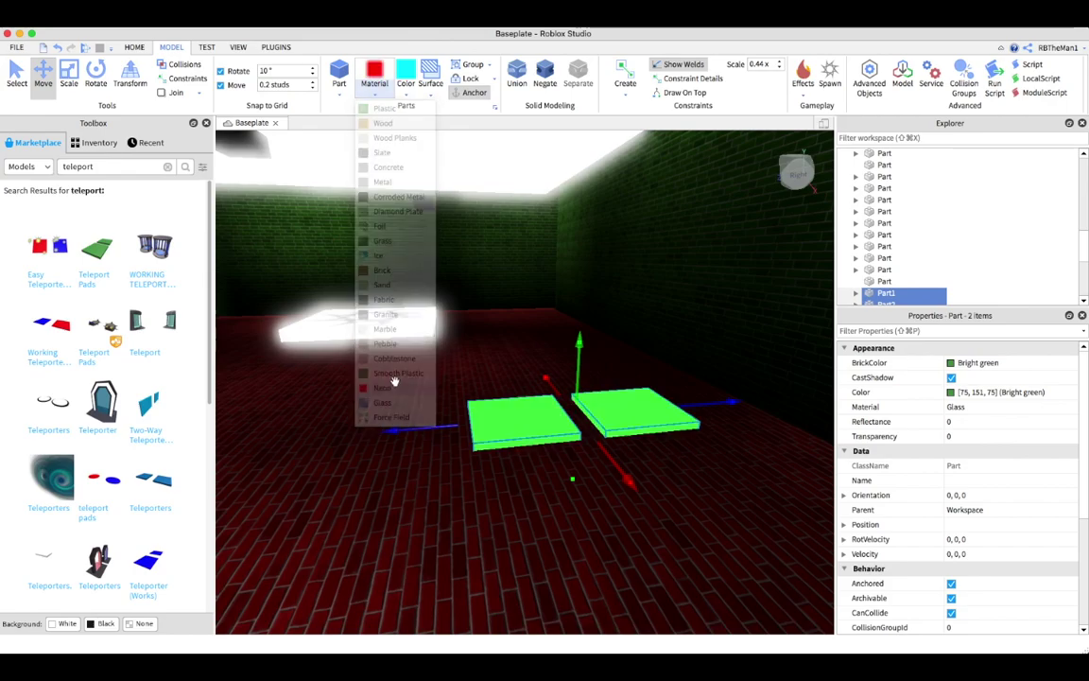
pyautogui.click(405, 76)
pyautogui.click(663, 411)
pyautogui.moveTo(714, 403); pyautogui.dragTo(718, 379)
pyautogui.click(514, 197)
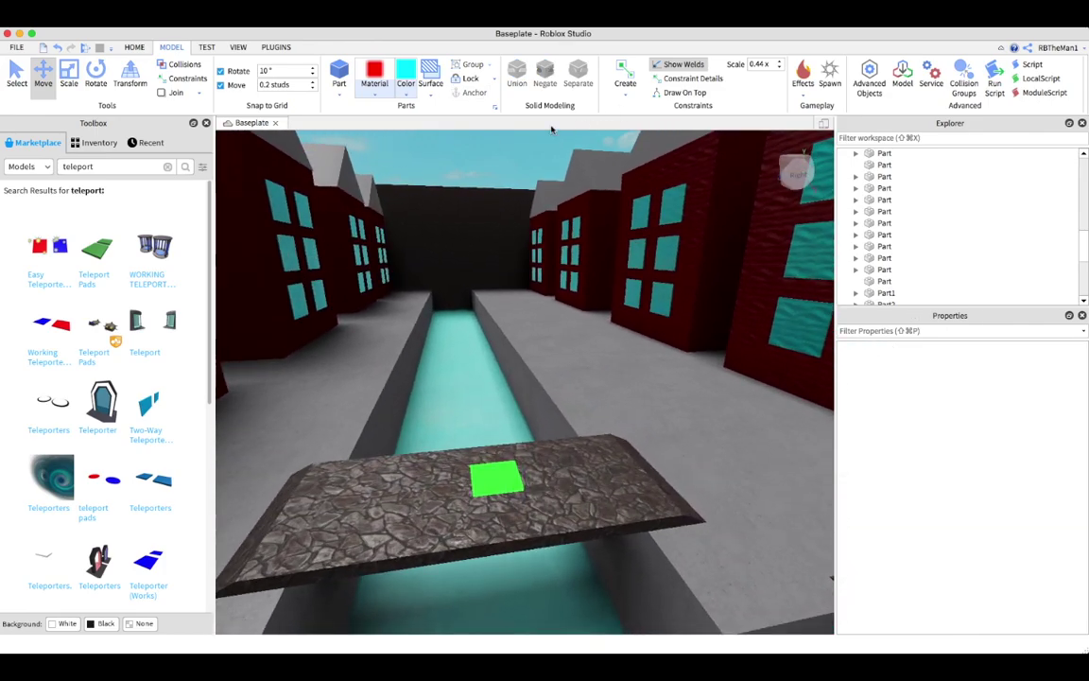
# Step: Playtest the map from the available play modes
pyautogui.click(135, 45)
pyautogui.click(530, 93)
pyautogui.click(536, 110)
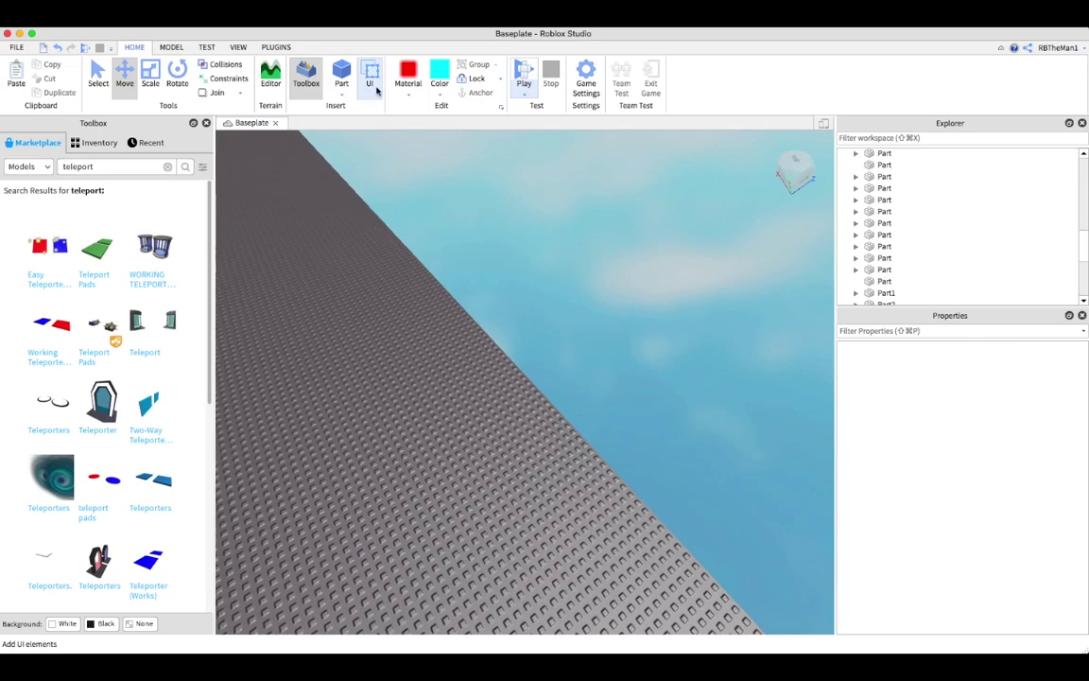
# Step: Insert a Light orange Wood part, scale it into a large floor off the baseplate's edge, and clear the marketplace search
pyautogui.click(439, 93)
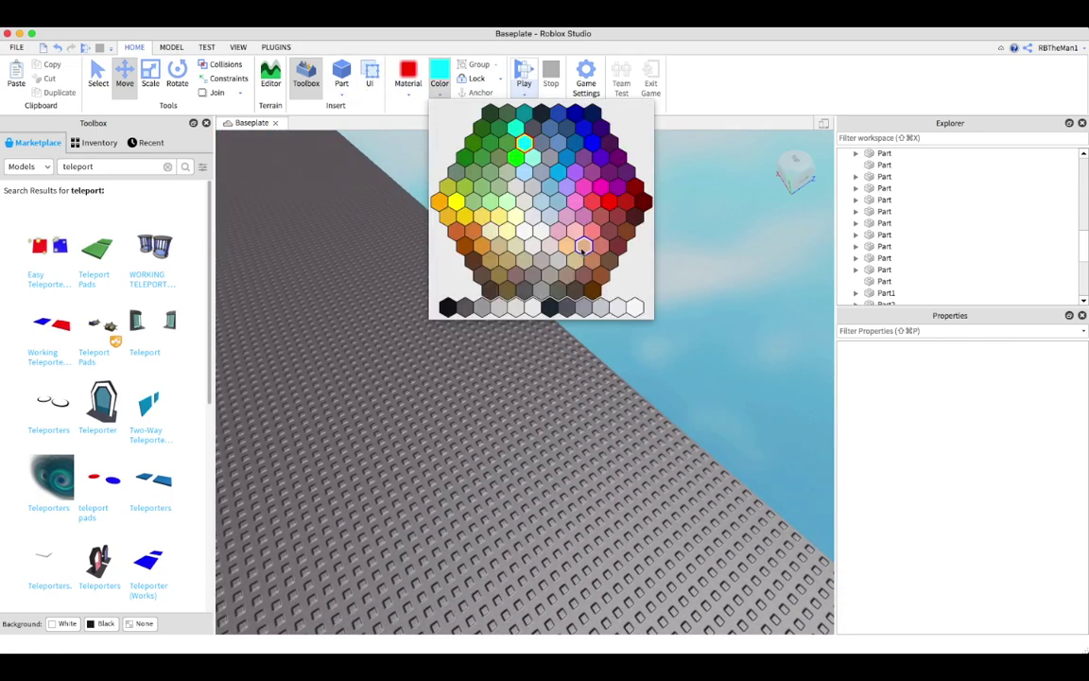
pyautogui.click(583, 246)
pyautogui.click(412, 94)
pyautogui.click(342, 71)
pyautogui.click(150, 75)
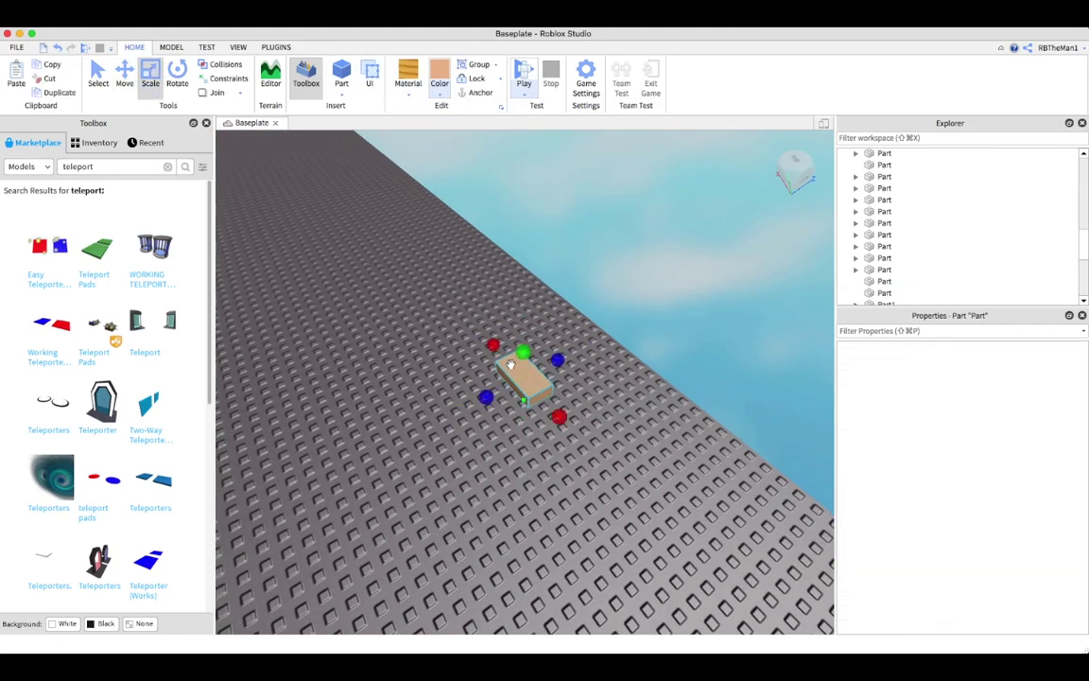
pyautogui.moveTo(530, 378); pyautogui.dragTo(387, 180)
pyautogui.moveTo(454, 237); pyautogui.dragTo(662, 213)
pyautogui.press('w')
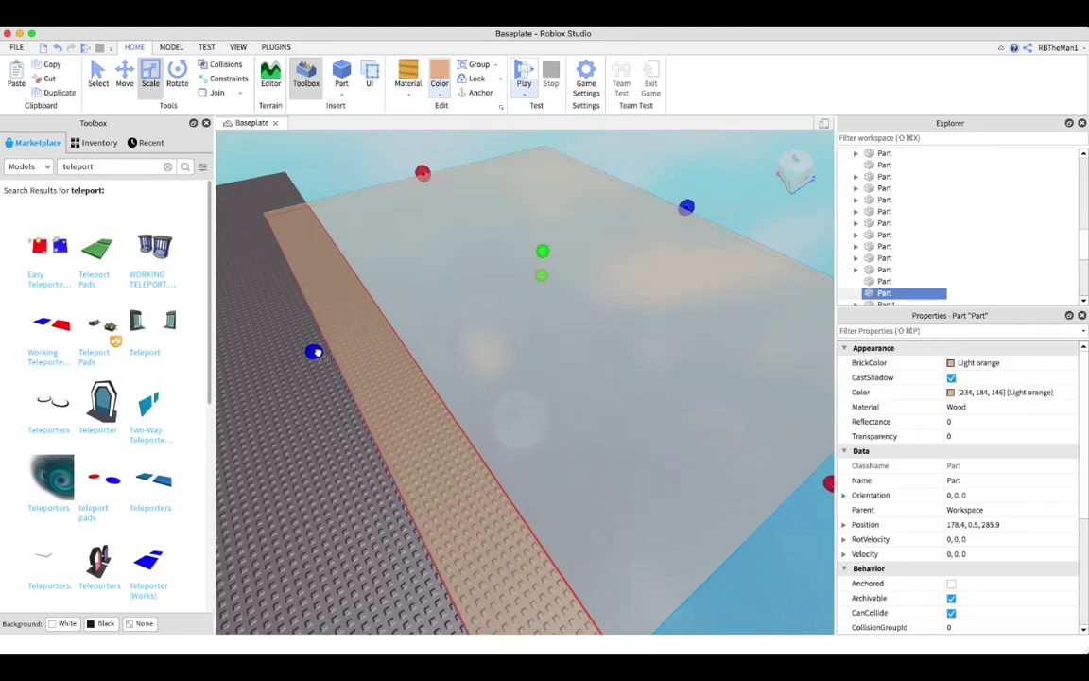
pyautogui.click(169, 166)
# Step: Insert a Really blue Glass part on the wooden floor and scale it into a tall upright wall
pyautogui.click(440, 83)
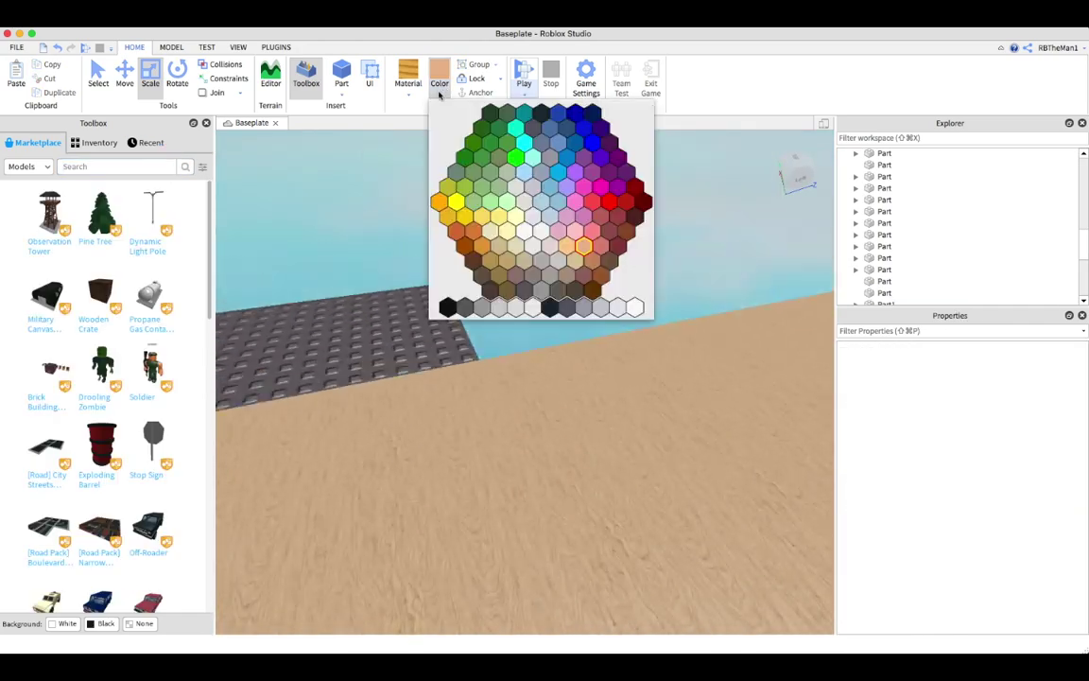
pyautogui.click(592, 143)
pyautogui.click(409, 81)
pyautogui.click(341, 75)
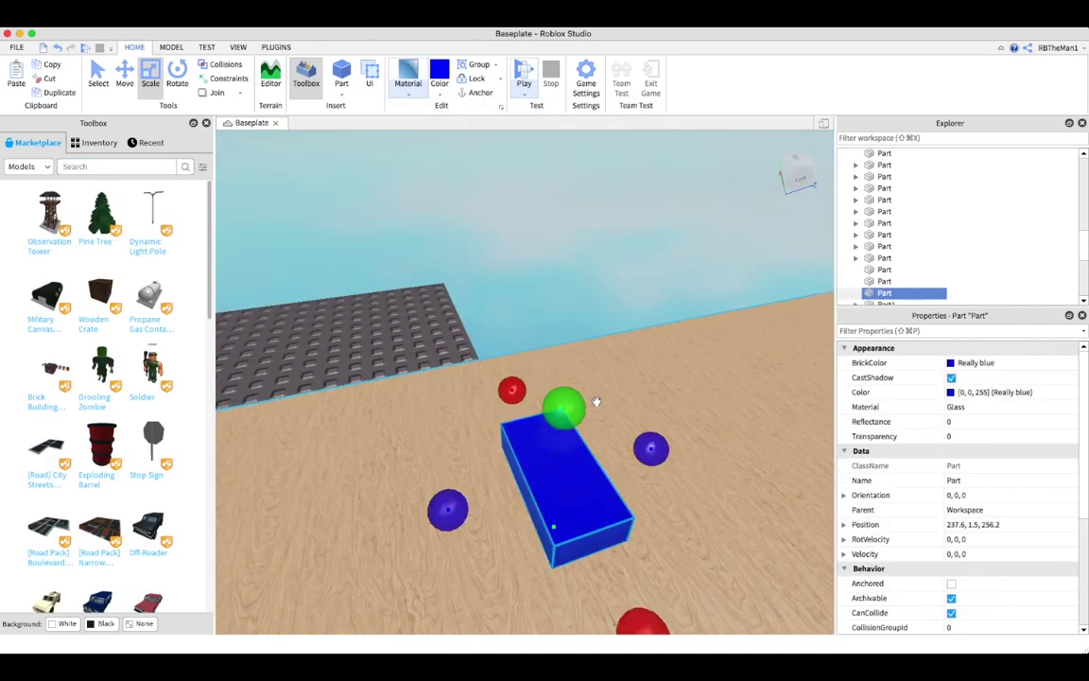
pyautogui.moveTo(597, 406); pyautogui.dragTo(416, 238, button='right')
pyautogui.moveTo(417, 238); pyautogui.dragTo(619, 262)
pyautogui.moveTo(619, 262); pyautogui.dragTo(396, 282, button='right')
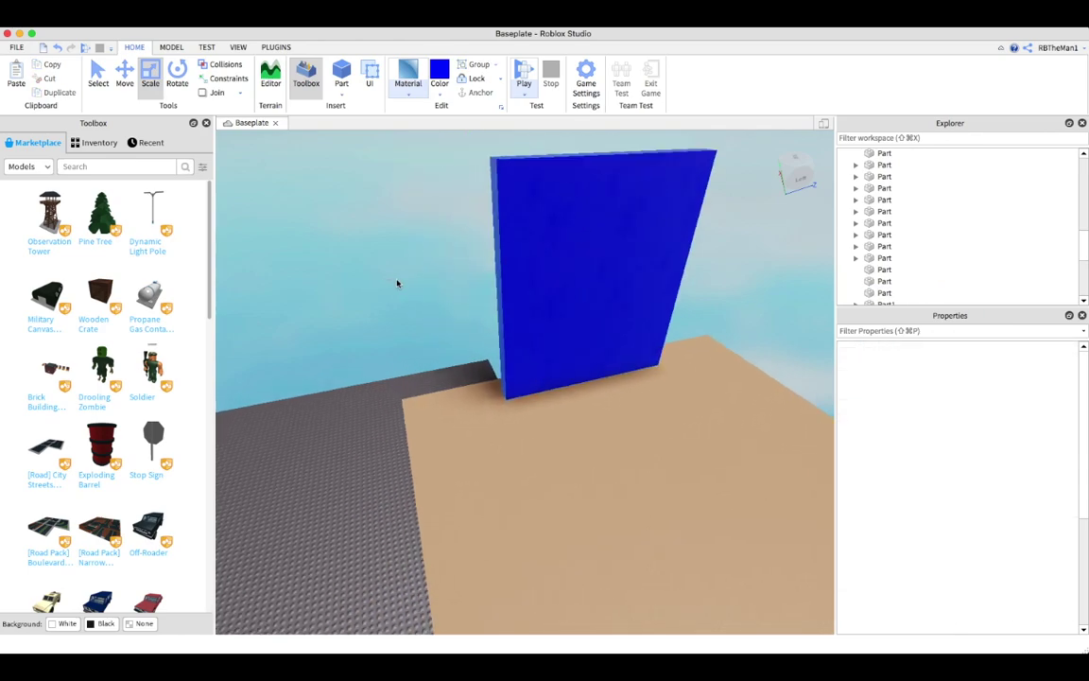
# Step: Build a second Really blue Glass wall beside the first and rotate it about the vertical axis
pyautogui.scroll(5, 396, 281)
pyautogui.click(341, 76)
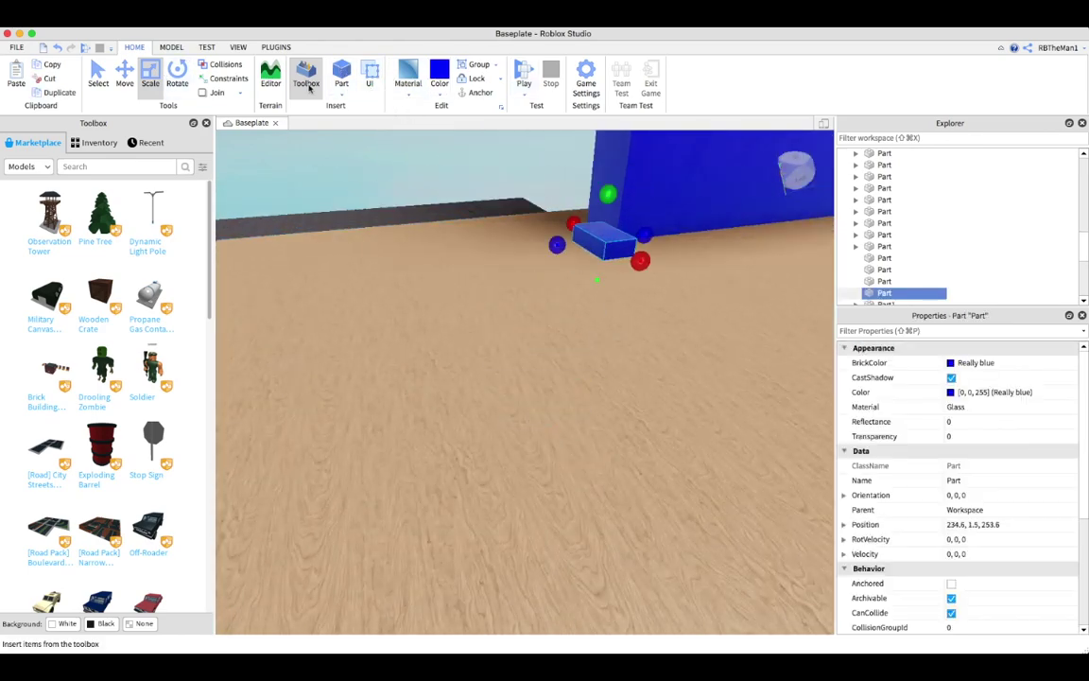
pyautogui.click(150, 76)
pyautogui.moveTo(590, 253); pyautogui.dragTo(556, 307)
pyautogui.moveTo(557, 306); pyautogui.dragTo(513, 344, button='right')
pyautogui.moveTo(578, 353); pyautogui.dragTo(649, 153)
pyautogui.moveTo(619, 378); pyautogui.dragTo(706, 376)
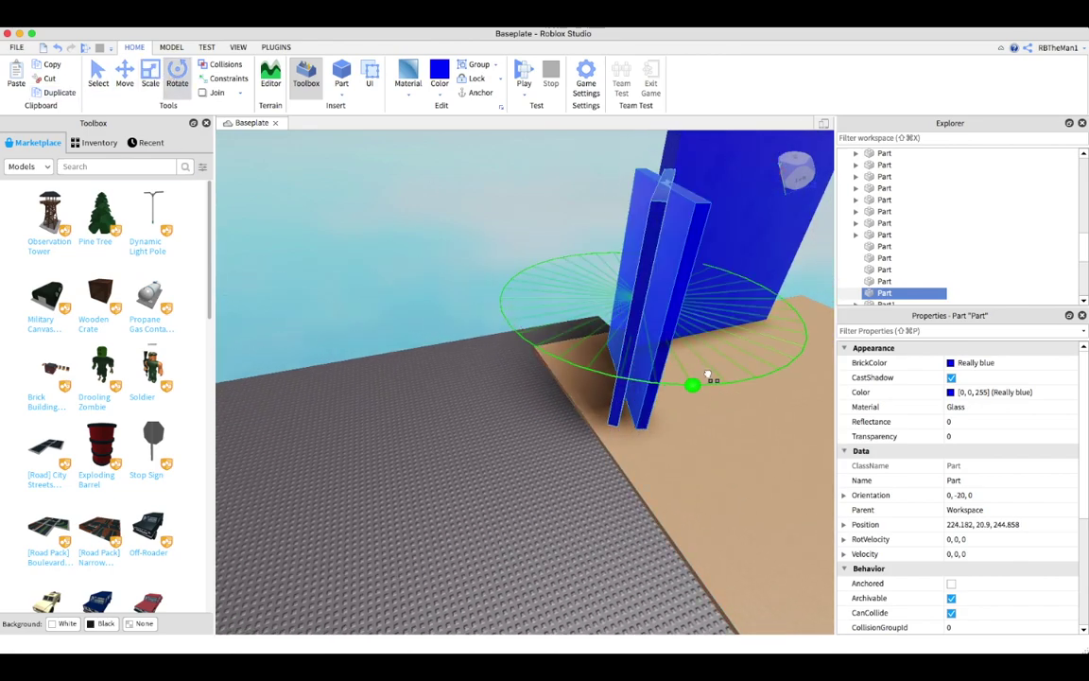
# Step: Place a third blue wall at an angle to the second to continue the enclosure, and adjust its size
pyautogui.moveTo(574, 303); pyautogui.dragTo(630, 369)
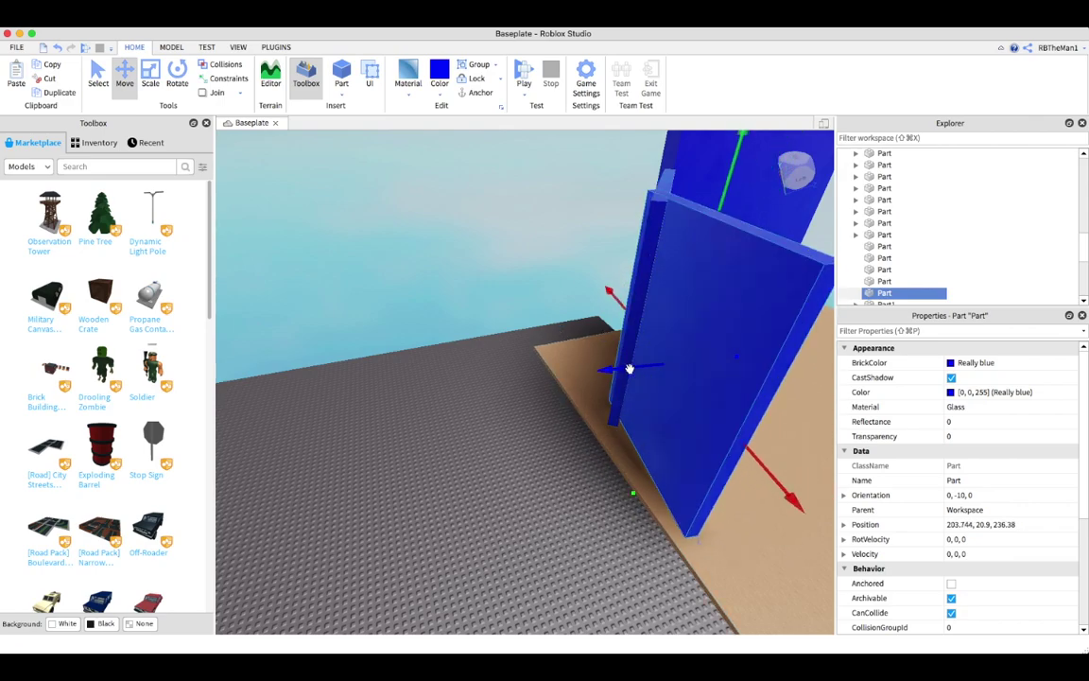
pyautogui.moveTo(815, 566); pyautogui.dragTo(771, 467)
pyautogui.moveTo(621, 382); pyautogui.dragTo(620, 382, button='right')
pyautogui.click(151, 75)
pyautogui.moveTo(444, 292); pyautogui.dragTo(456, 182)
pyautogui.scroll(5, 729, 357)
# Step: Duplicate the three blue walls and rotate the copies to close the enclosure on the wooden floor
pyautogui.moveTo(729, 358); pyautogui.dragTo(727, 319, button='right')
pyautogui.scroll(-5, 727, 319)
pyautogui.keyDown('shift'); pyautogui.click(678, 355); pyautogui.keyUp('shift')
pyautogui.keyDown('shift'); pyautogui.click(783, 324); pyautogui.keyUp('shift')
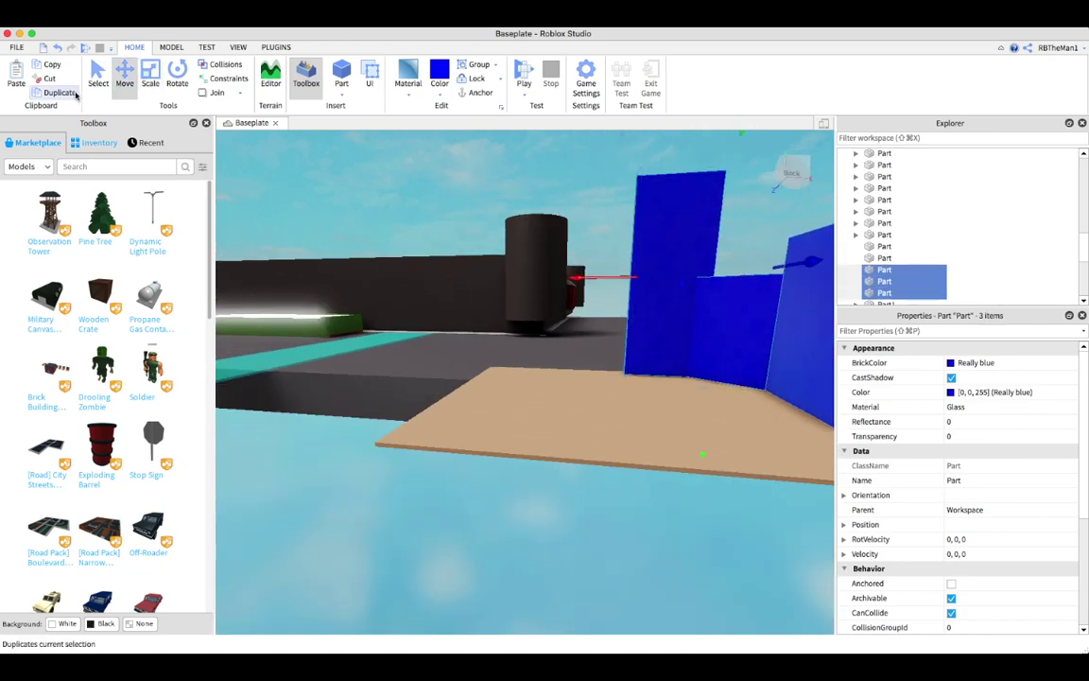
pyautogui.moveTo(536, 279); pyautogui.dragTo(293, 392, button='right')
pyautogui.moveTo(295, 393); pyautogui.dragTo(329, 302)
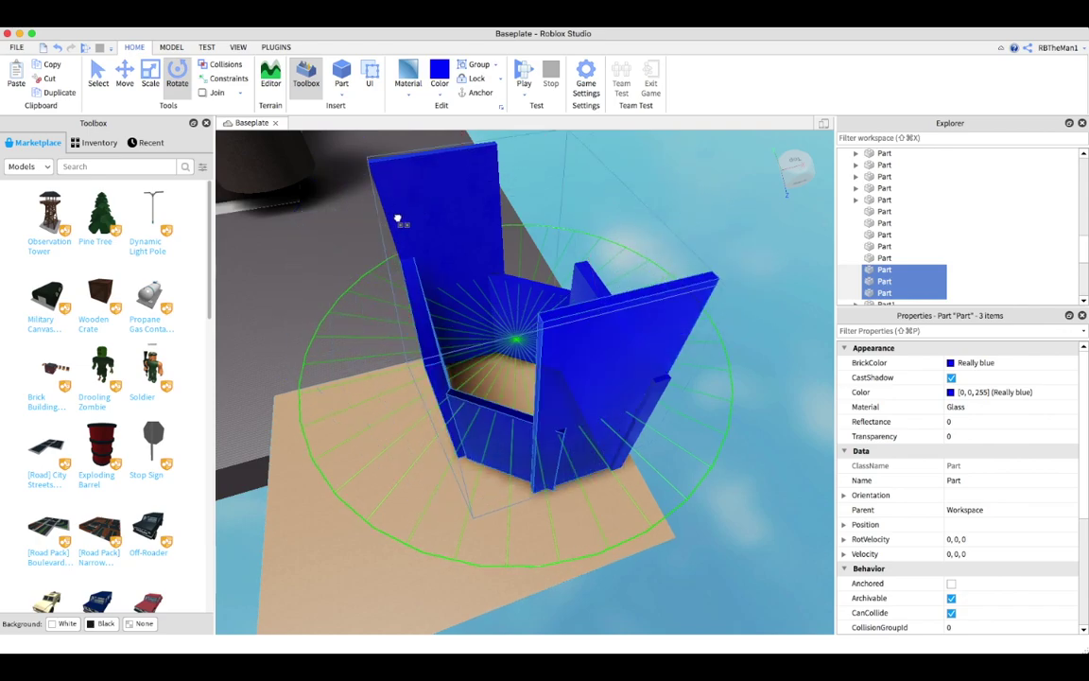
pyautogui.scroll(5, 397, 219)
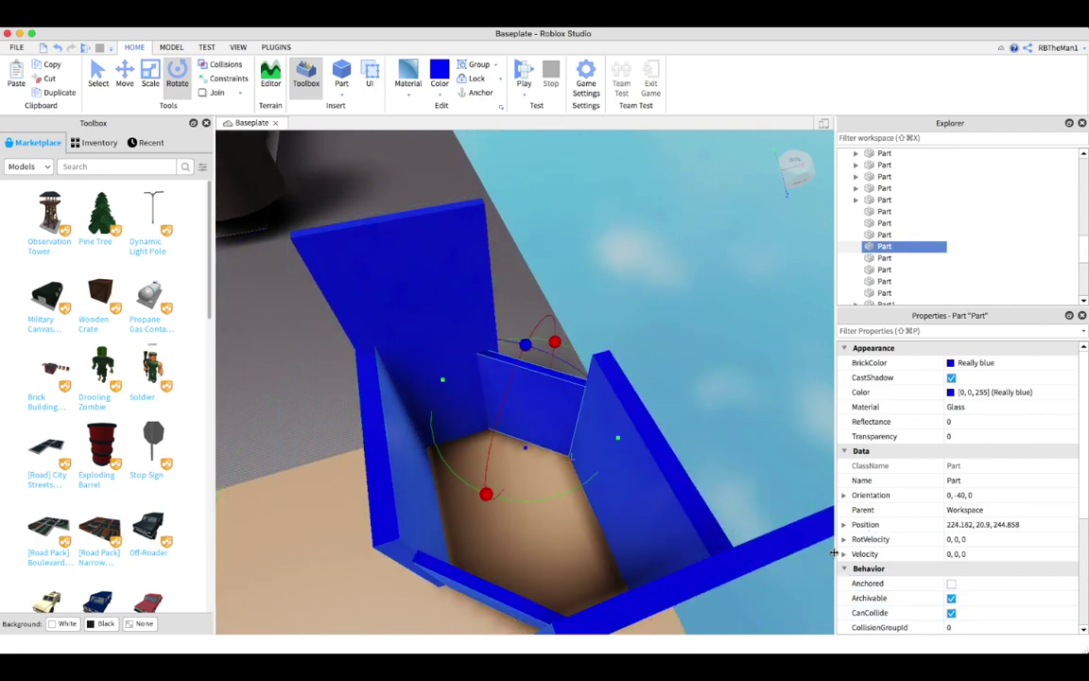
pyautogui.moveTo(594, 447); pyautogui.dragTo(542, 375, button='right')
pyautogui.press('w')
# Step: Search the marketplace for "teleport", insert another pair of Teleport Pads on the spawn room's brick floor, and make them Neon
pyautogui.click(214, 214)
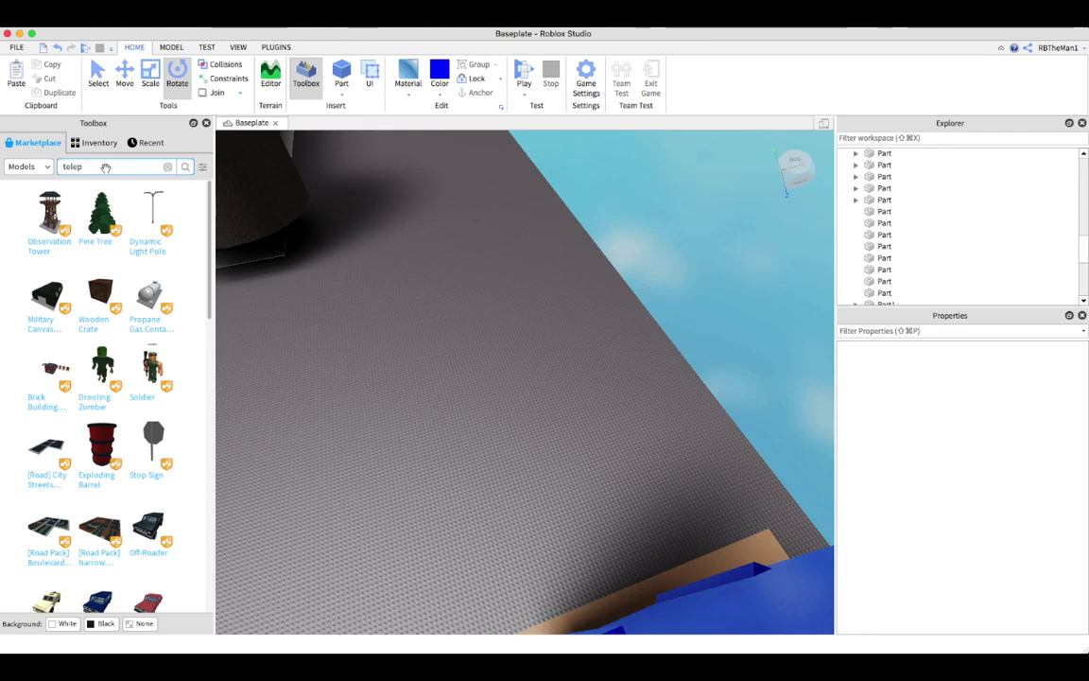
pyautogui.press('w')
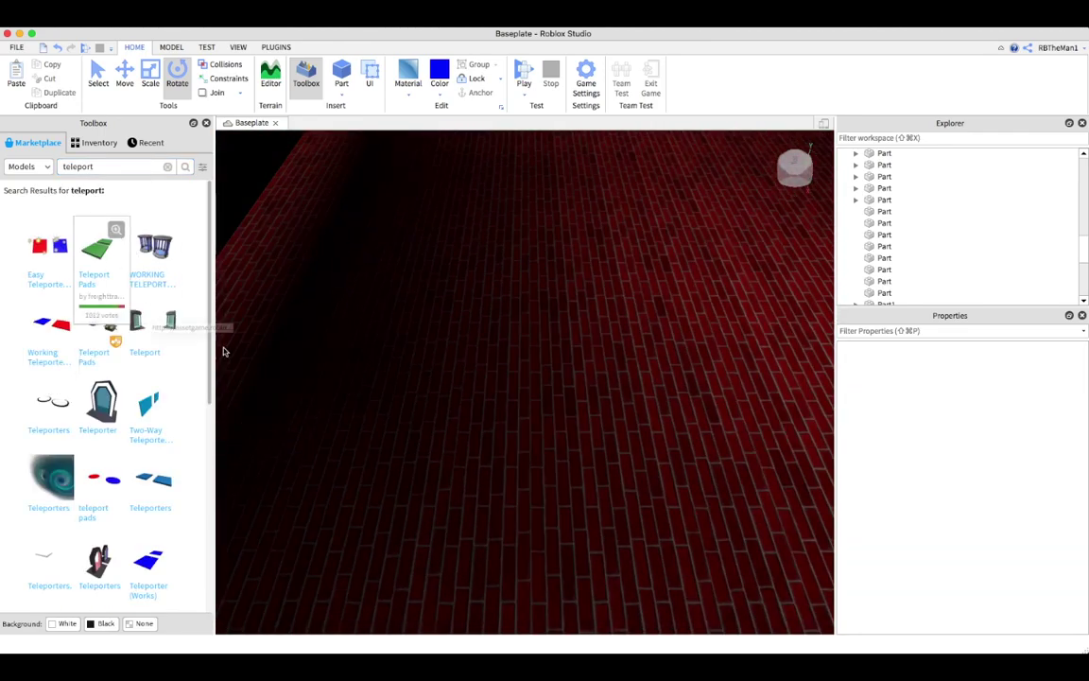
pyautogui.moveTo(224, 351); pyautogui.dragTo(534, 387)
pyautogui.click(409, 87)
pyautogui.click(414, 389)
# Step: Try moving one of the added green pads out of the spawn room to the blue enclosure, and playtest the map
pyautogui.press('f')
pyautogui.moveTo(685, 380); pyautogui.dragTo(573, 382, button='middle')
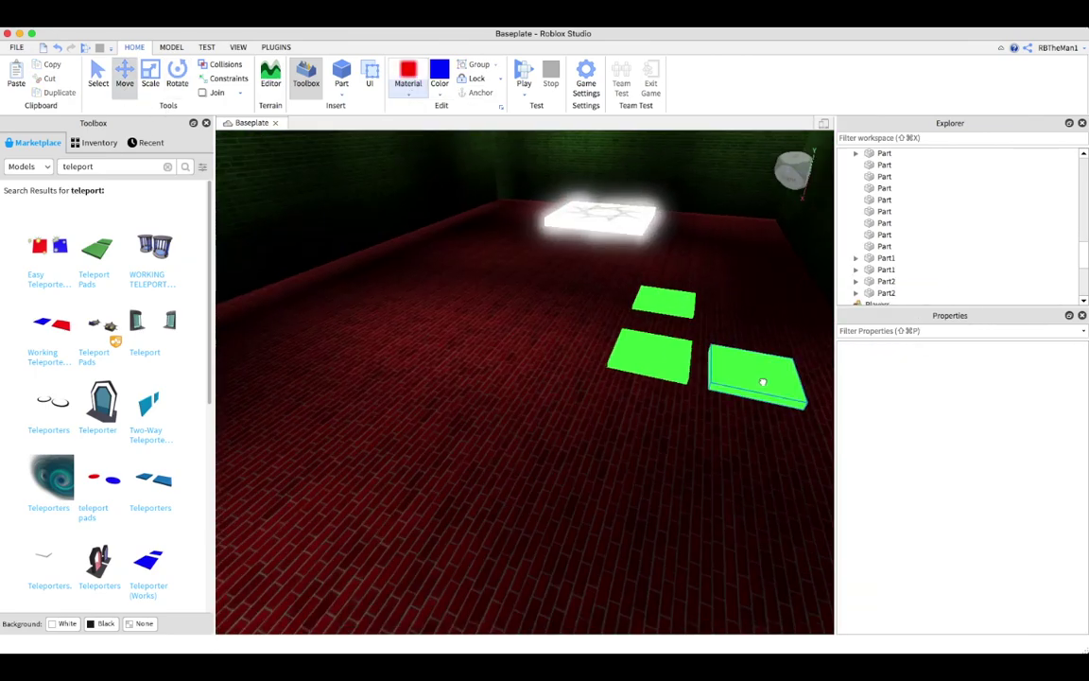
pyautogui.click(704, 436)
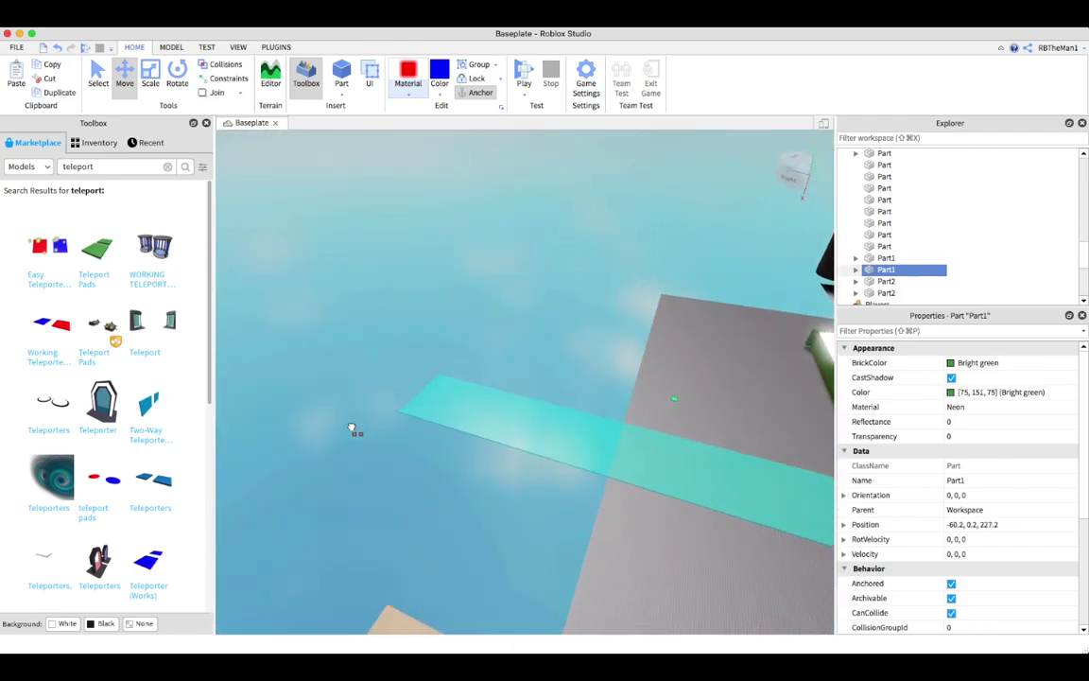
pyautogui.click(523, 75)
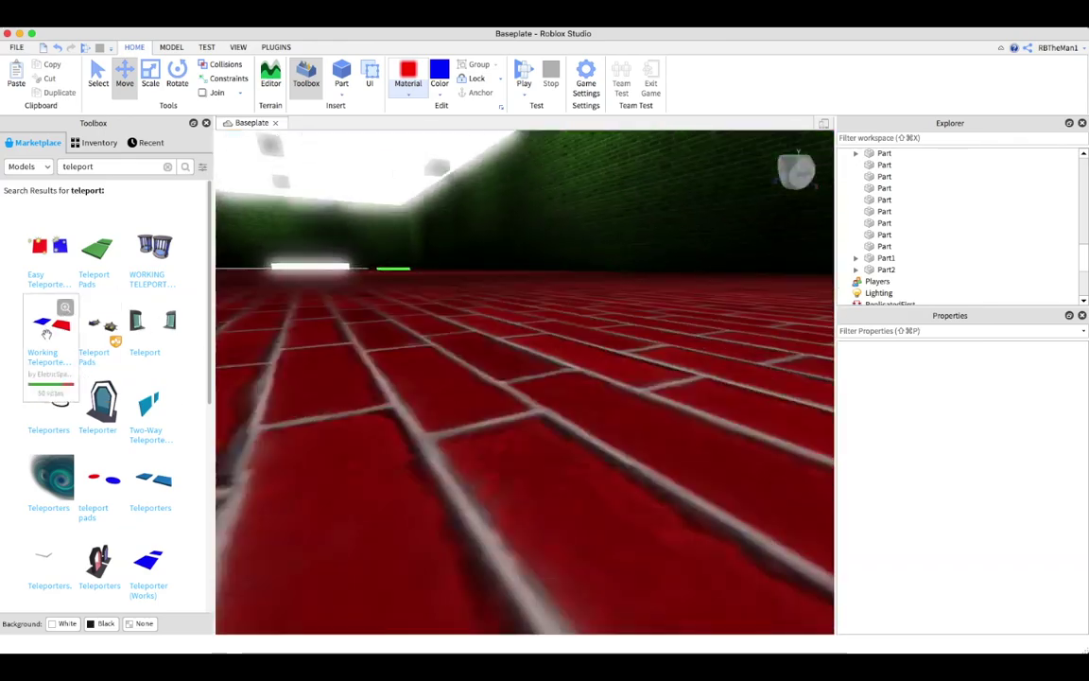
# Step: Insert the Working Teleporter in the spawn room, moving its blue pad inside the blue-walled enclosure, and playtest the map briefly
pyautogui.click(52, 324)
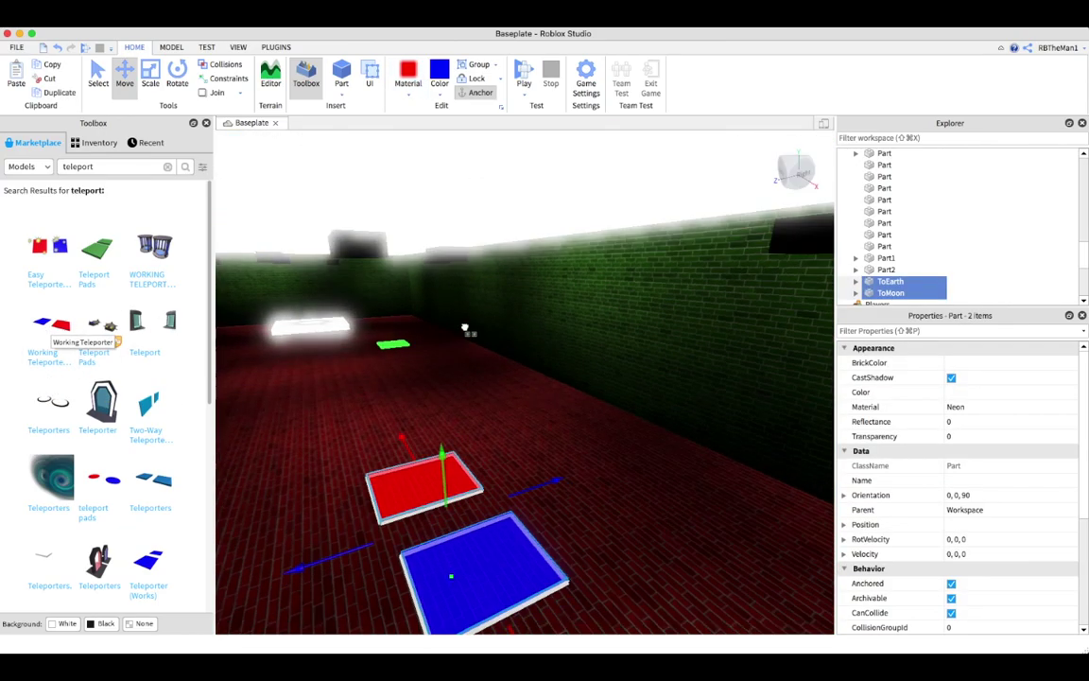
pyautogui.click(630, 562)
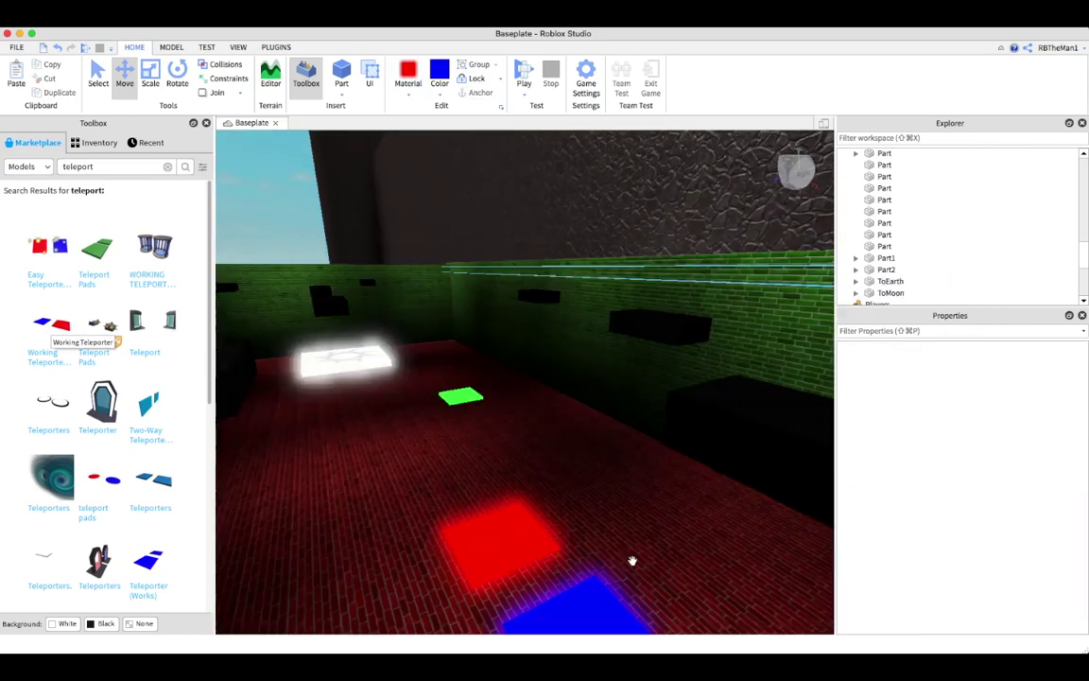
pyautogui.click(565, 574)
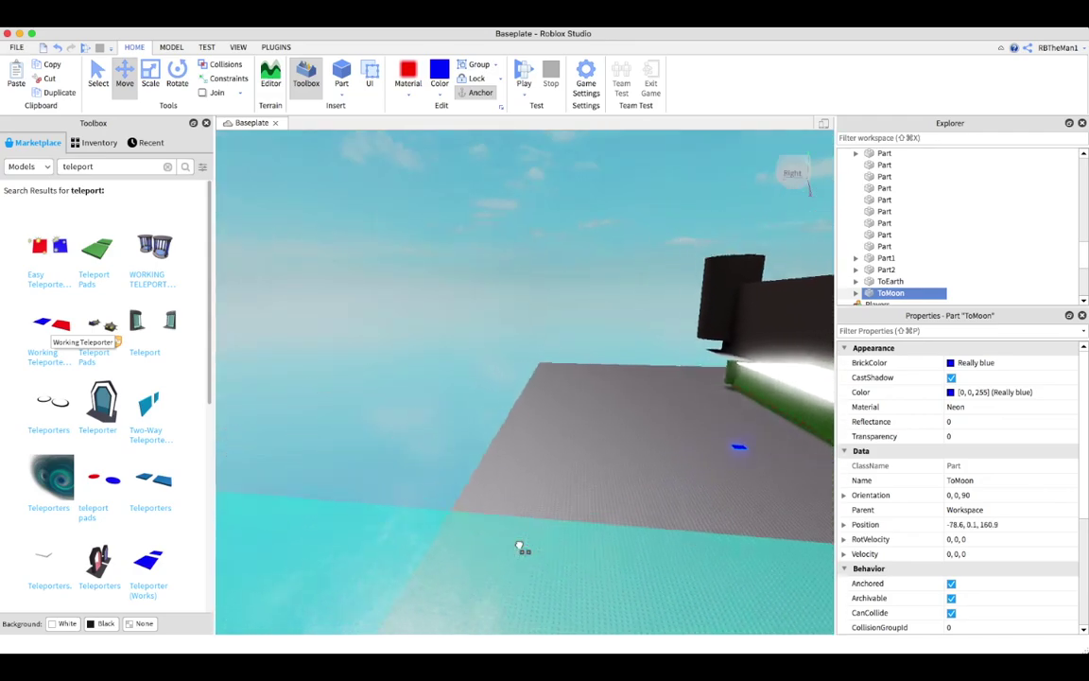
pyautogui.moveTo(735, 610); pyautogui.dragTo(473, 455)
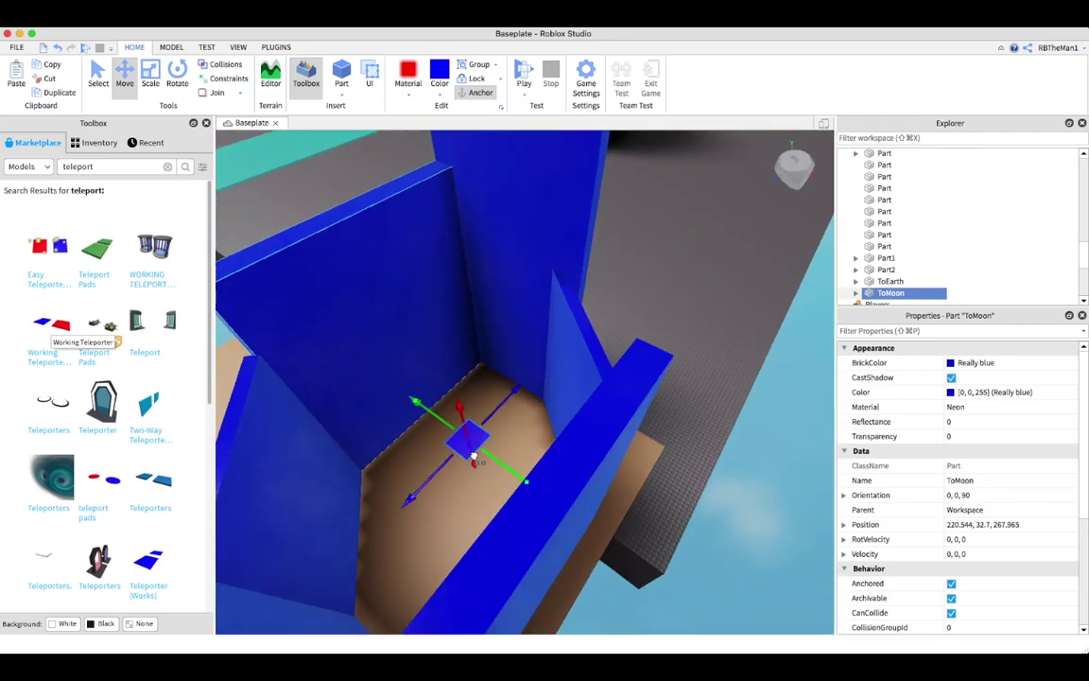
pyautogui.press('F5')
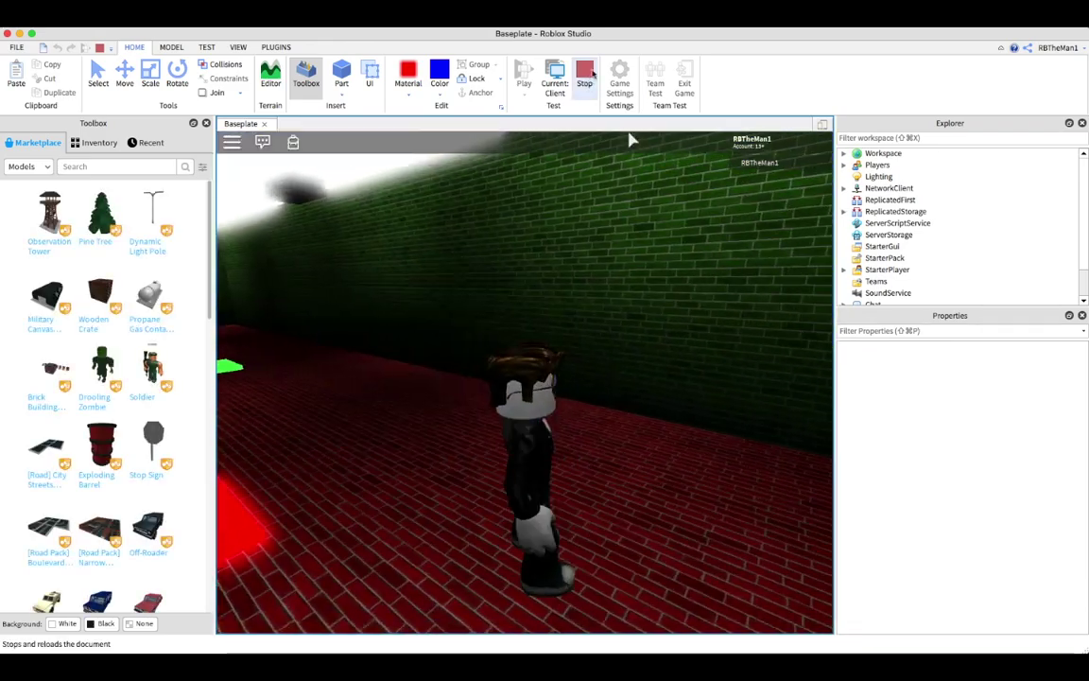
pyautogui.click(583, 80)
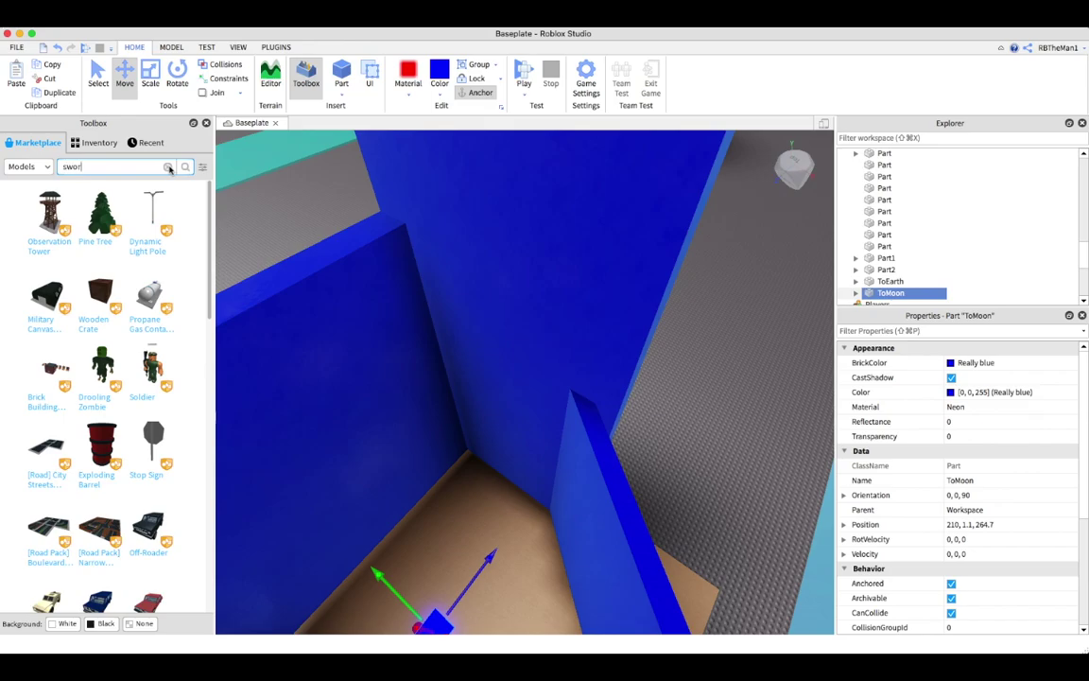
# Step: Search the marketplace for "sword", insert the Sword Giver inside the blue enclosure, and playtest it with Play Here
pyautogui.press('f')
pyautogui.click(382, 296)
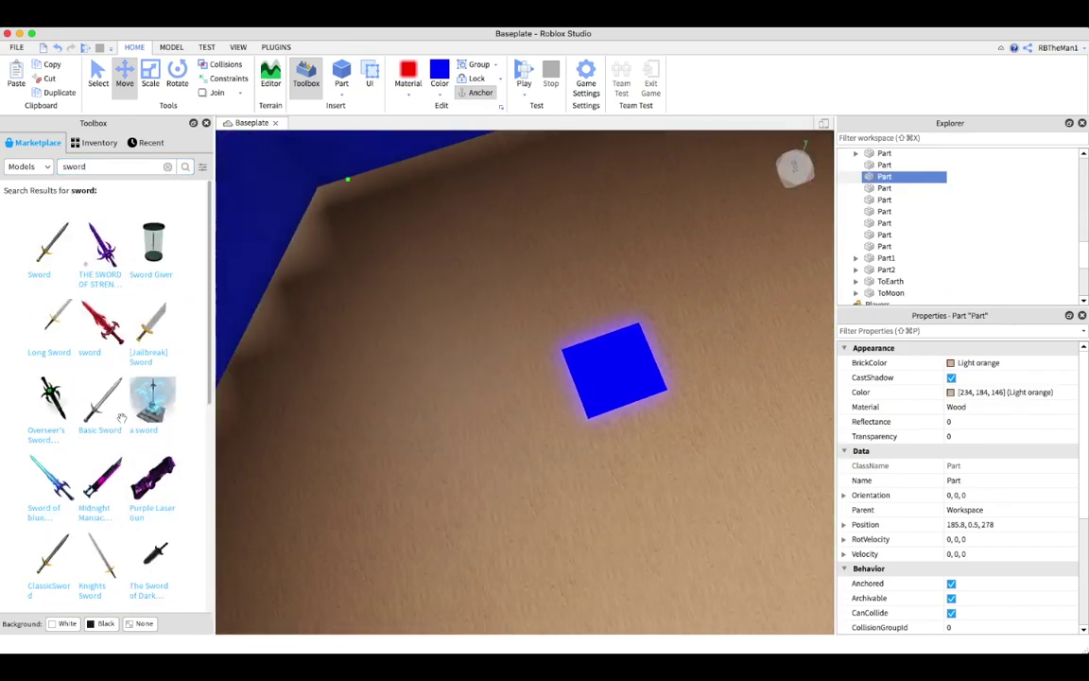
pyautogui.click(153, 242)
pyautogui.click(409, 241)
pyautogui.click(527, 99)
pyautogui.click(542, 123)
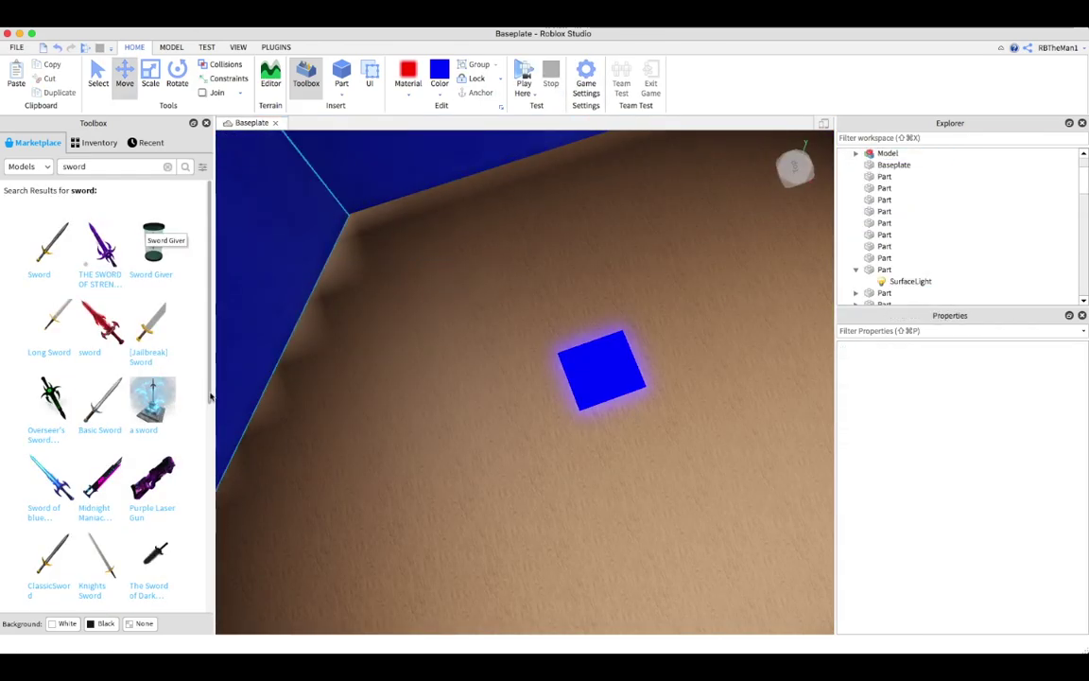
# Step: Search the marketplace for "sword spawn" and place the Sword Spawn model on the wooden floor inside the blue enclosure
pyautogui.scroll(-3, 167, 451)
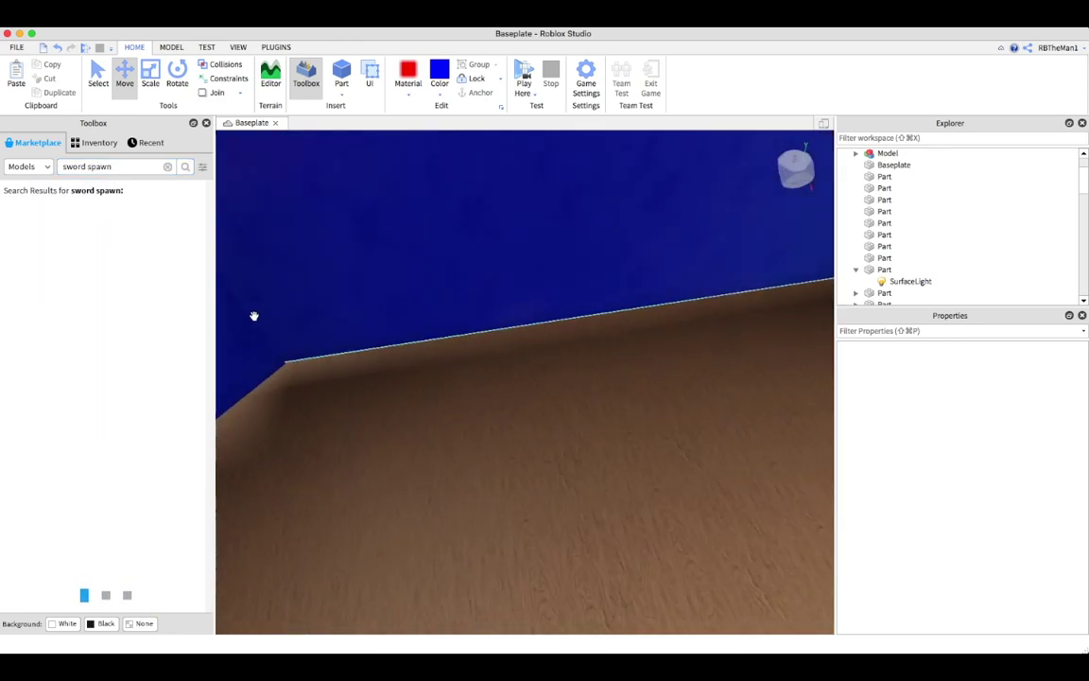
pyautogui.moveTo(50, 248); pyautogui.dragTo(376, 437)
pyautogui.click(323, 207)
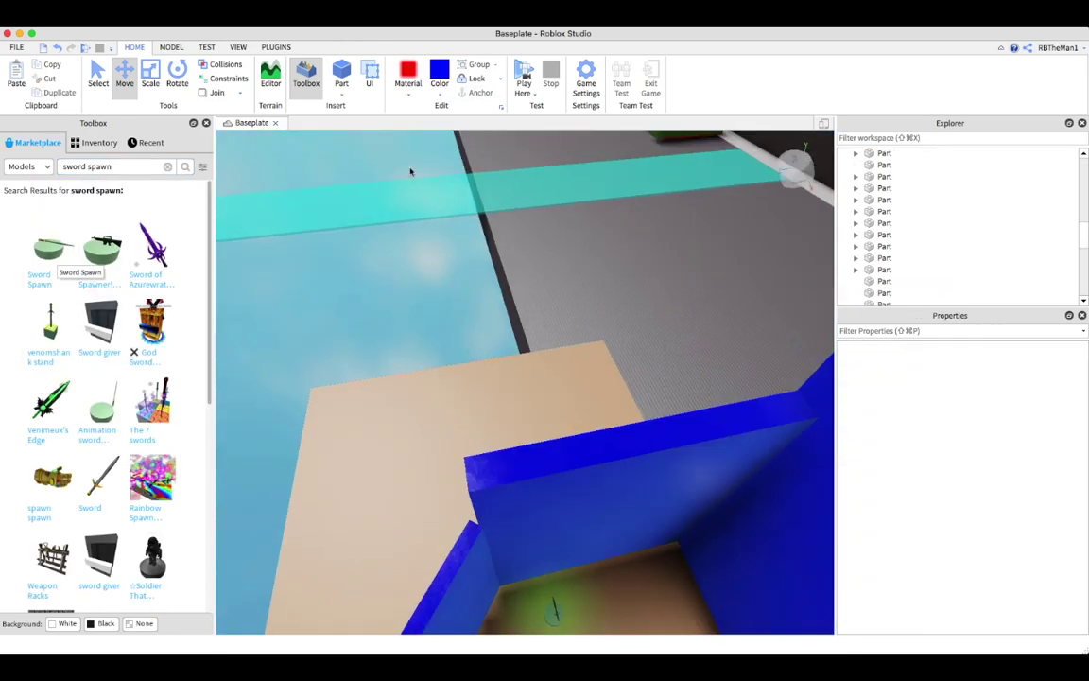
# Step: Playtest from inside the blue enclosure, collect the sword from its spawn, and stop the test
pyautogui.click(535, 80)
pyautogui.press('w')
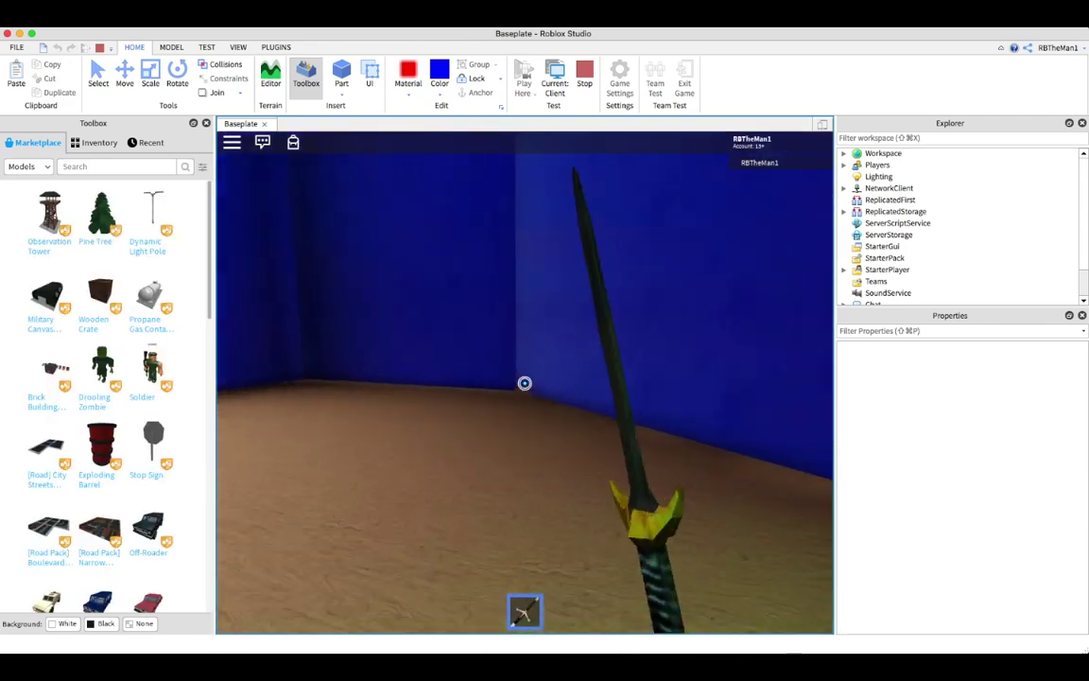
pyautogui.click(584, 79)
# Step: Insert more Sword Spawn and Gun Spawner models, placing some among the red houses of the walled city
pyautogui.scroll(3, 586, 354)
pyautogui.press('w')
pyautogui.moveTo(654, 491); pyautogui.dragTo(450, 382, button='right')
pyautogui.click(50, 251)
pyautogui.scroll(-10, 470, 421)
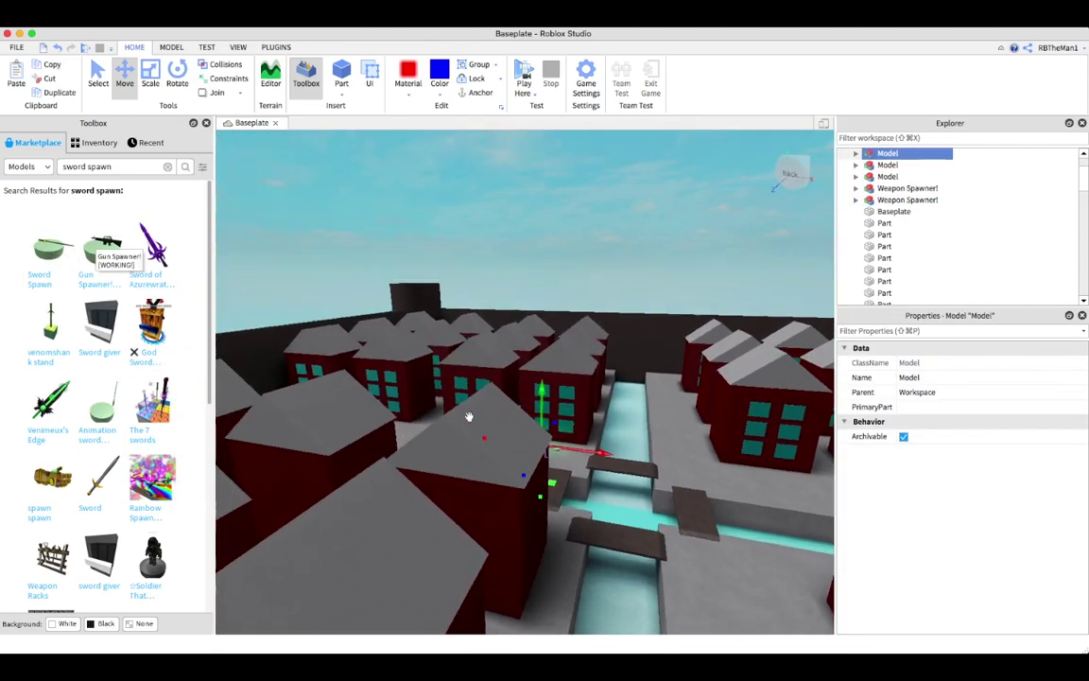
pyautogui.click(280, 360)
# Step: Select the city, spawn room and blue enclosure together and group them into one model
pyautogui.scroll(5, 418, 409)
pyautogui.scroll(-5, 417, 441)
pyautogui.scroll(-3, 417, 440)
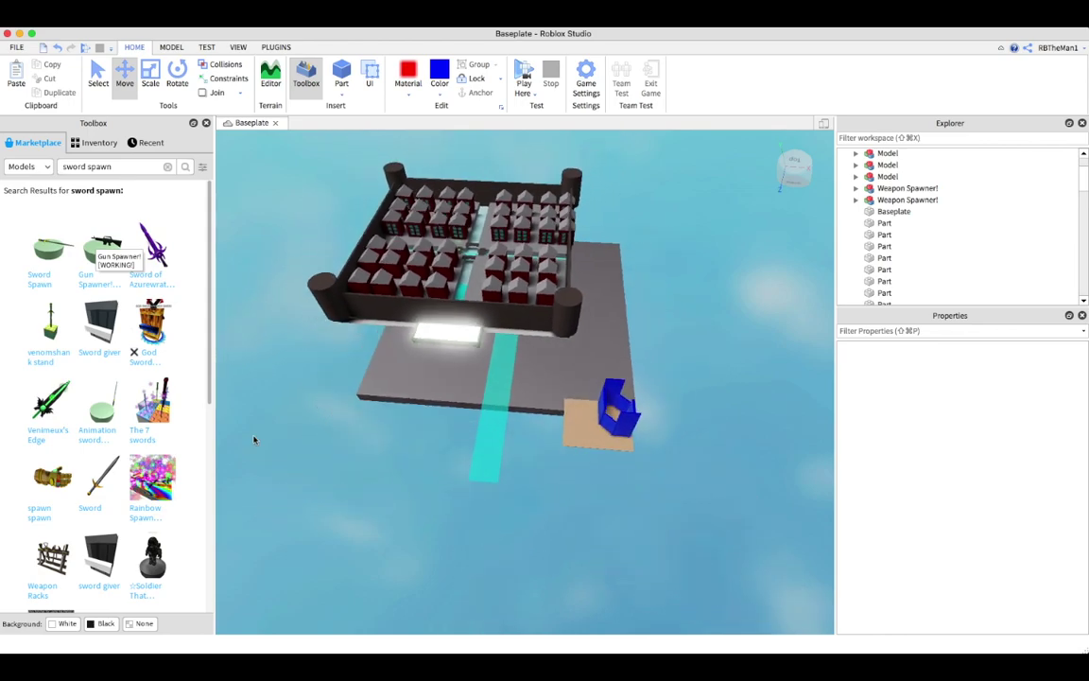
pyautogui.click(560, 220)
pyautogui.click(495, 66)
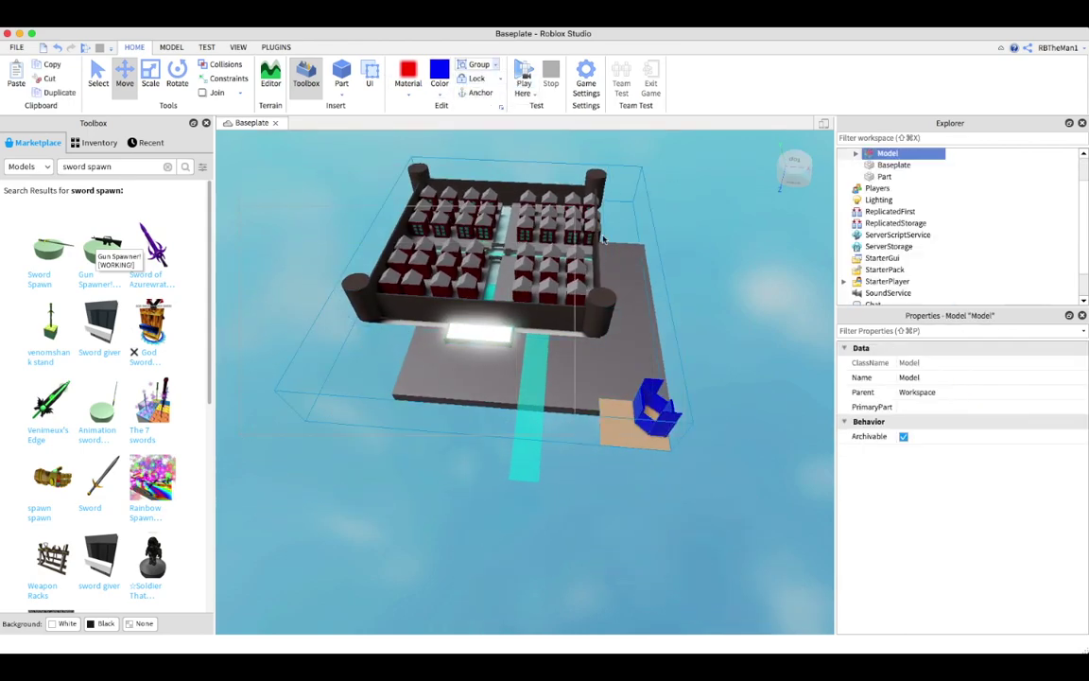
# Step: Playtest from the spawn room, using the teleport pads to reach the blue enclosure's sword and the city's weapon spawners
pyautogui.click(536, 110)
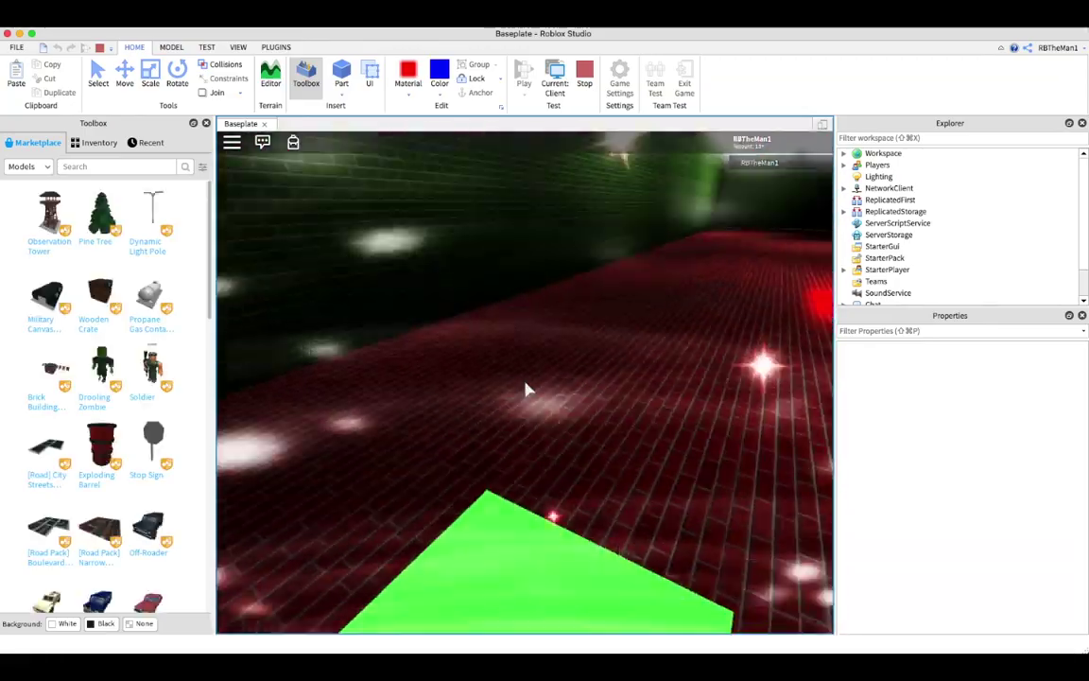
pyautogui.press('w')
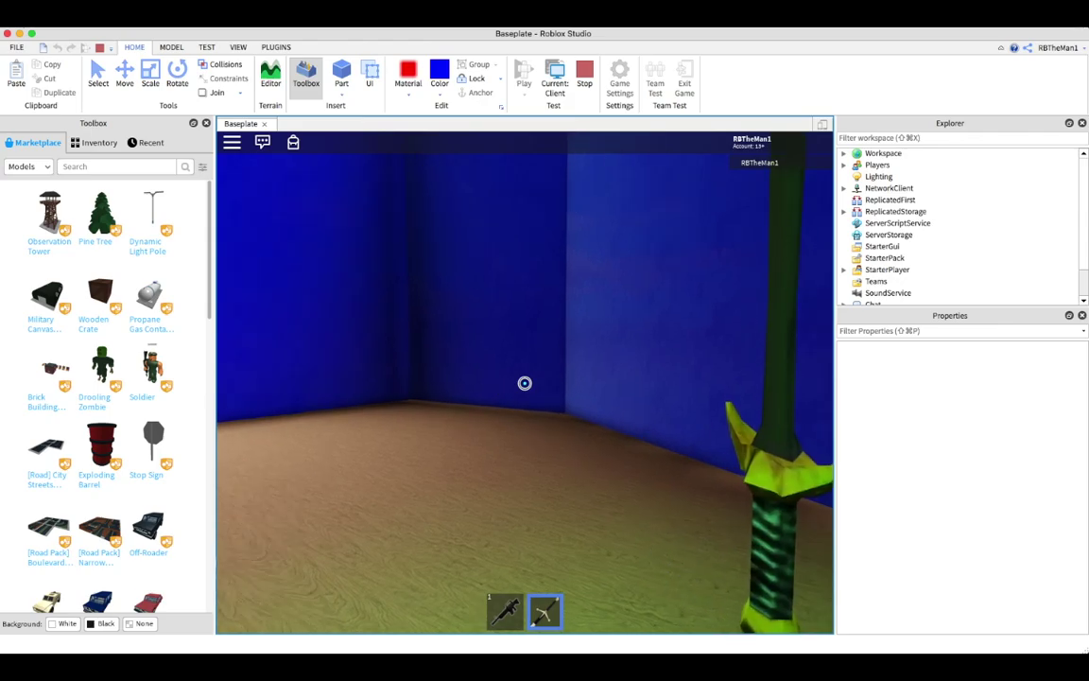
pyautogui.press('w')
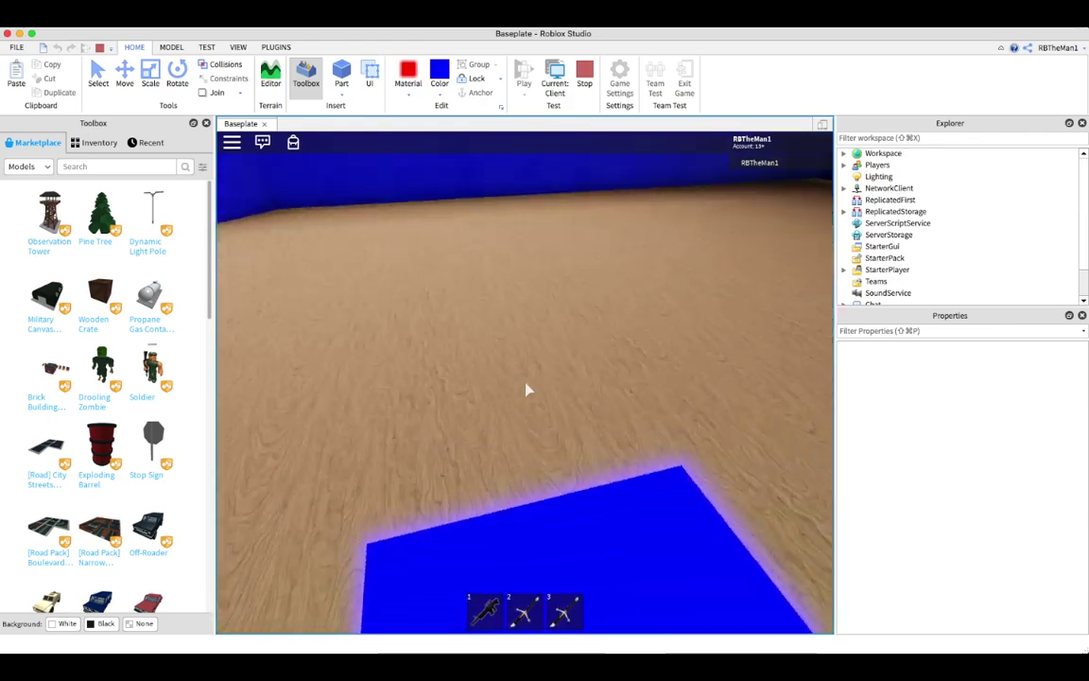
pyautogui.press('w')
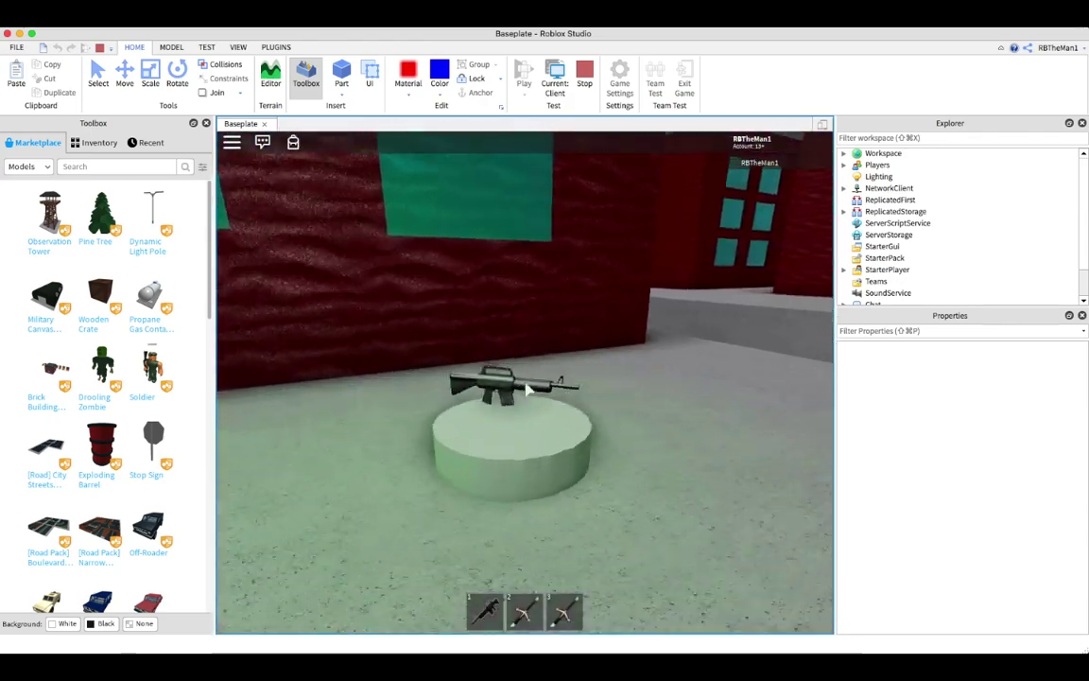
# Step: Collect the gun from the city spawner, equip a sword, revisit the blue enclosure, and end the playtest
pyautogui.press('w')
pyautogui.click(525, 383)
pyautogui.press('4')
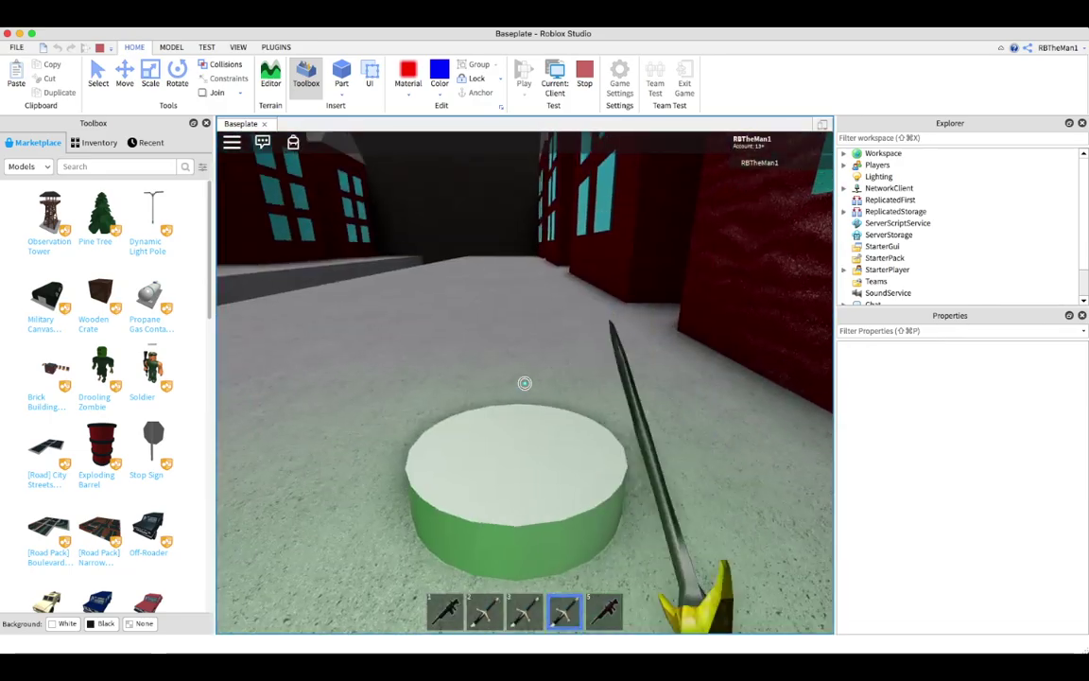
pyautogui.press('w')
pyautogui.press('w')
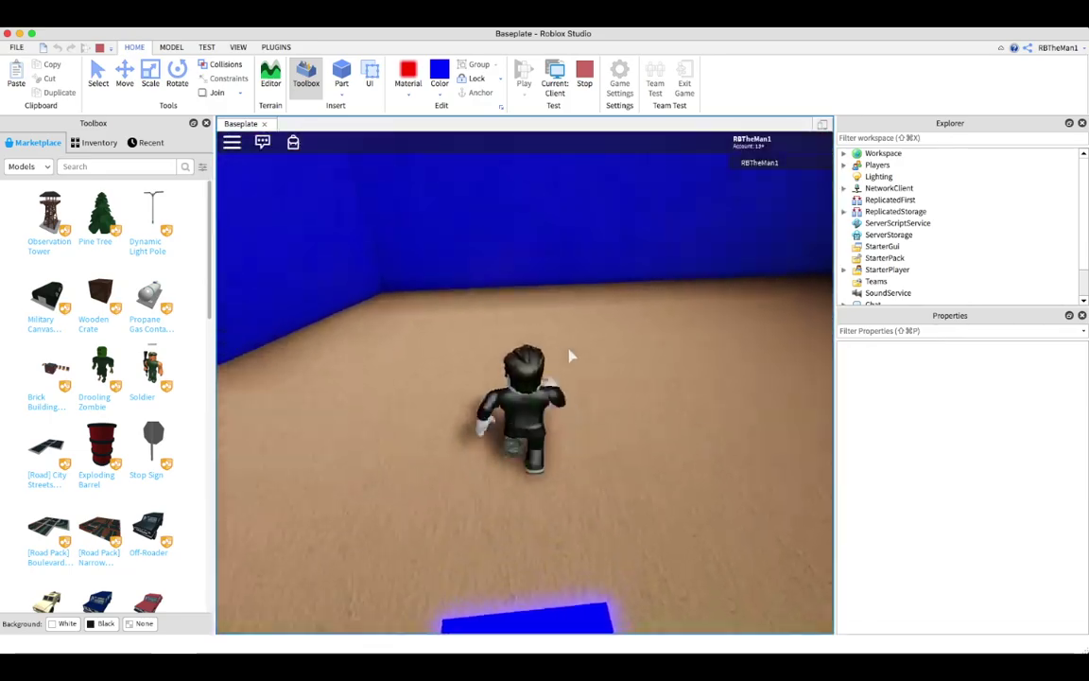
pyautogui.press('w')
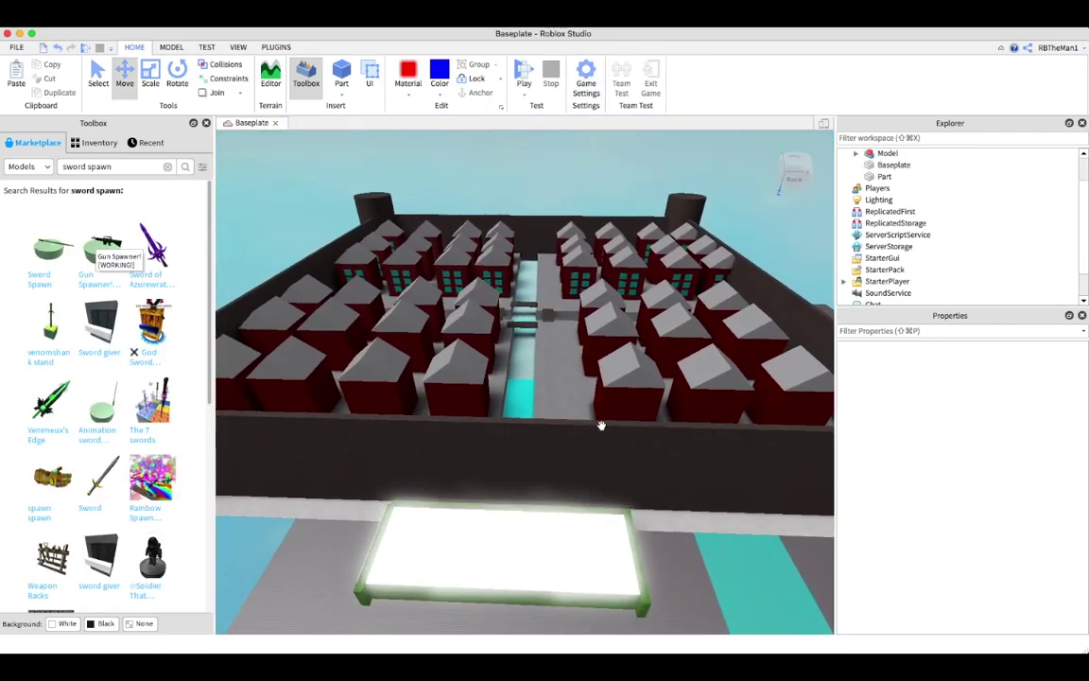
# Step: Start a new playtest and walk around the spawn room to inspect its green and red teleport pads
pyautogui.moveTo(601, 424); pyautogui.dragTo(564, 417, button='right')
pyautogui.click(523, 75)
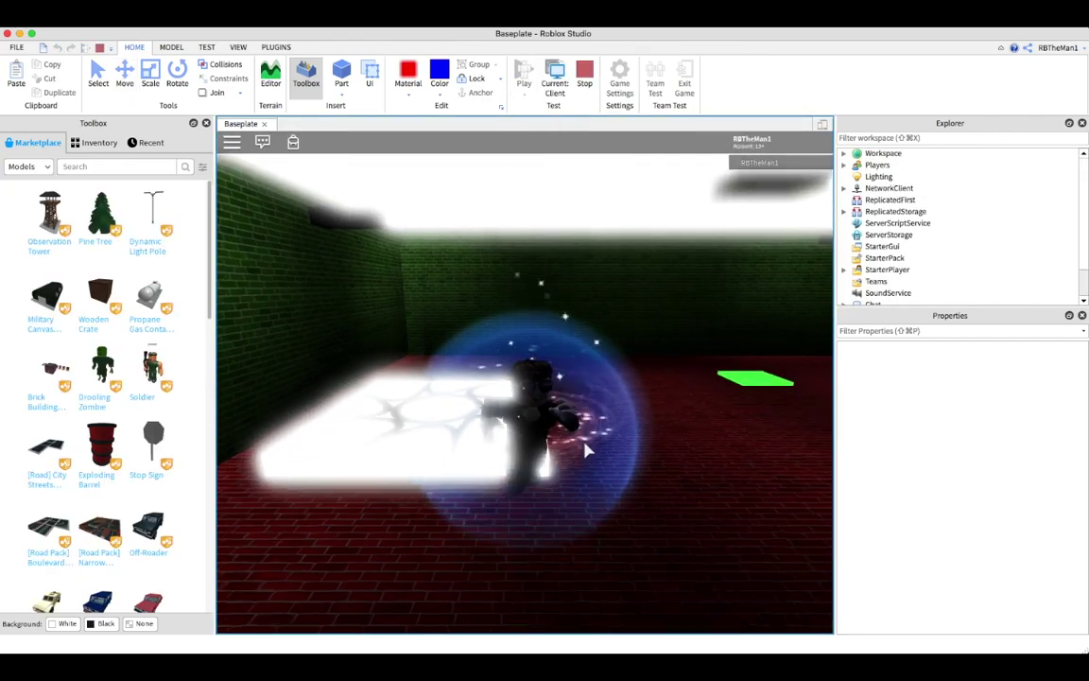
pyautogui.press('w')
pyautogui.press('a')
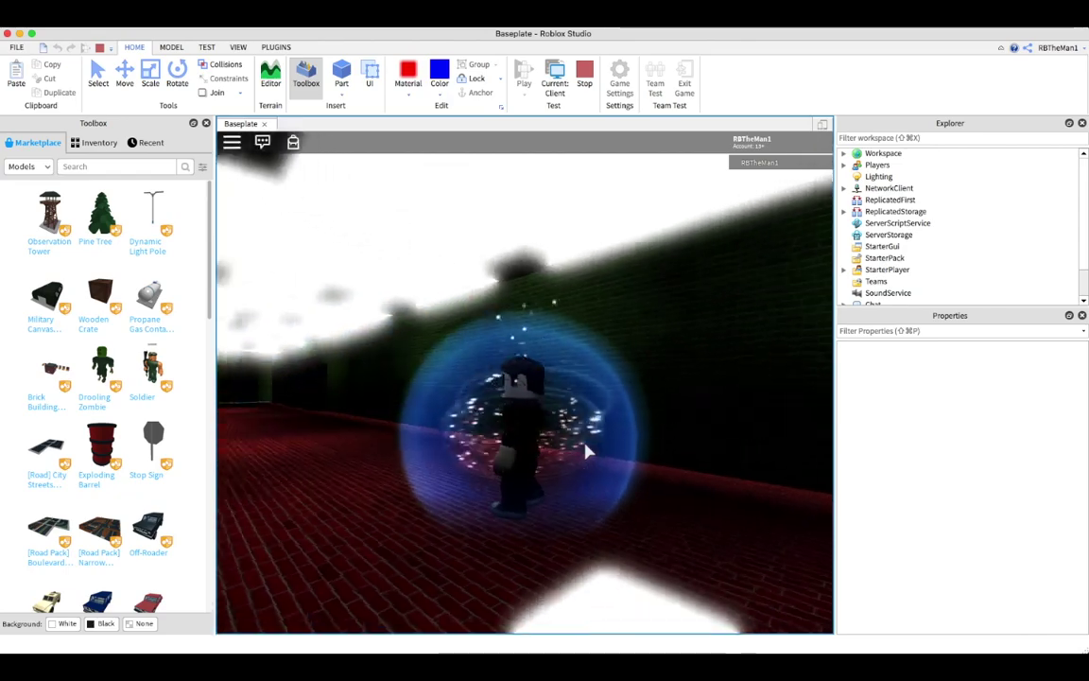
pyautogui.press('w')
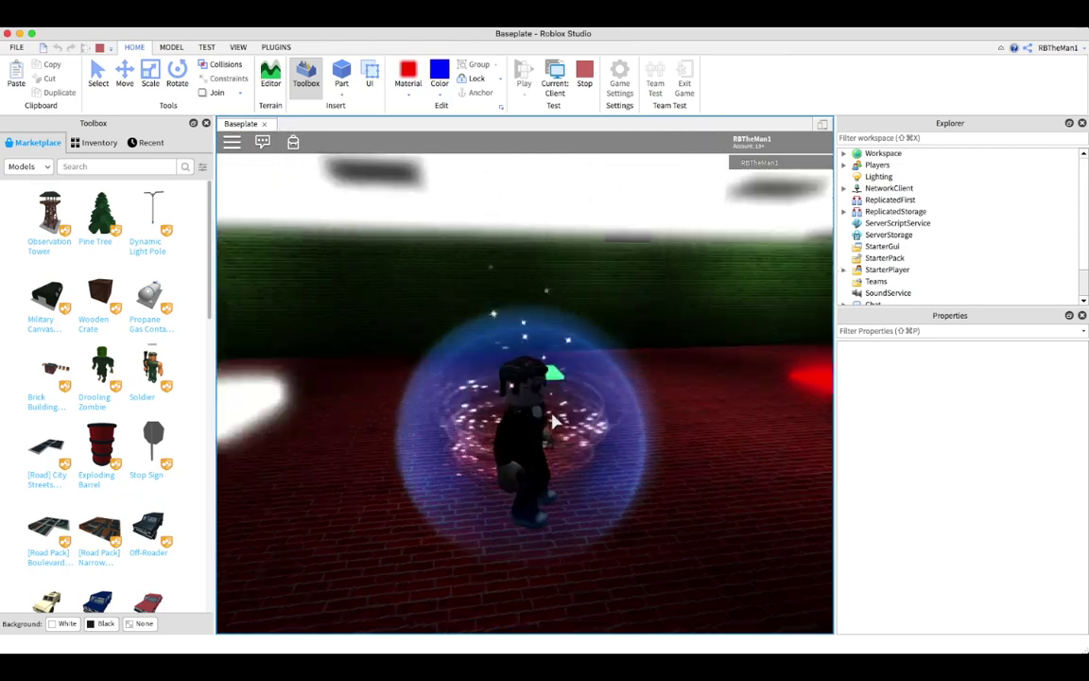
pyautogui.press('w')
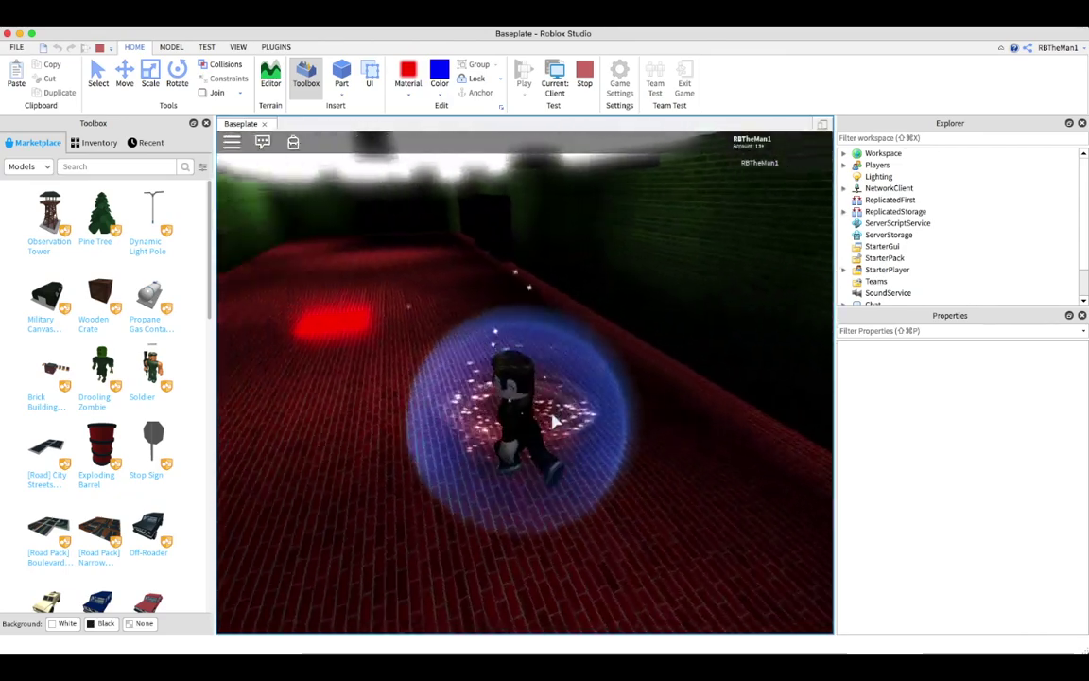
pyautogui.press('w')
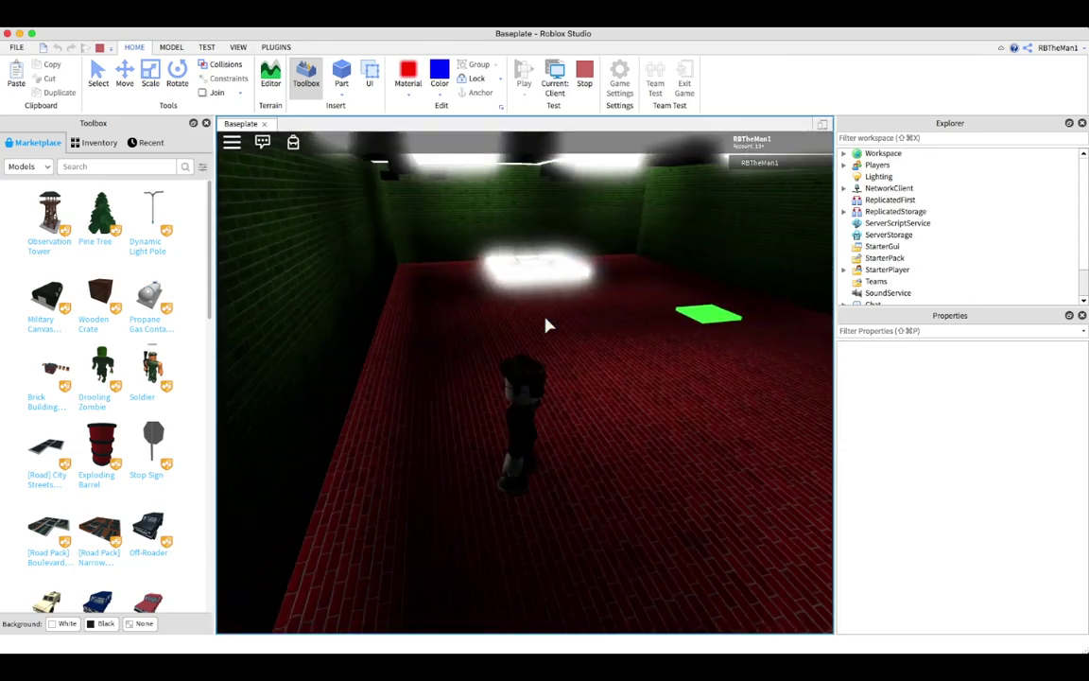
pyautogui.press('s')
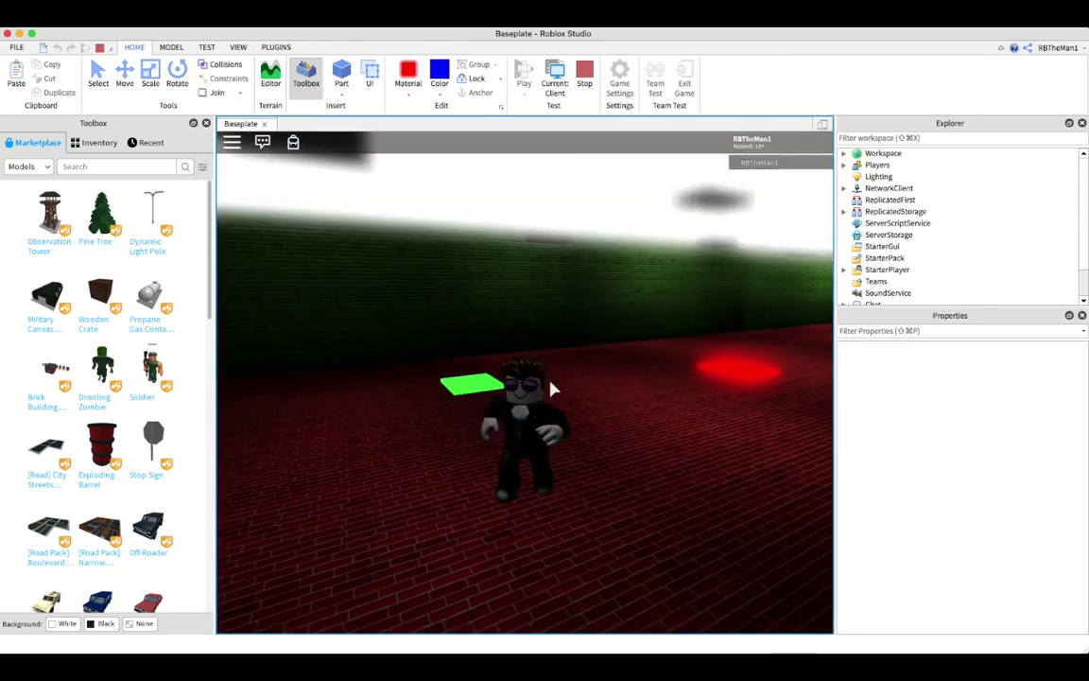
# Step: Walk from the spawn point past the green pad and teleport to the blue enclosure using the red pad
pyautogui.press('w')
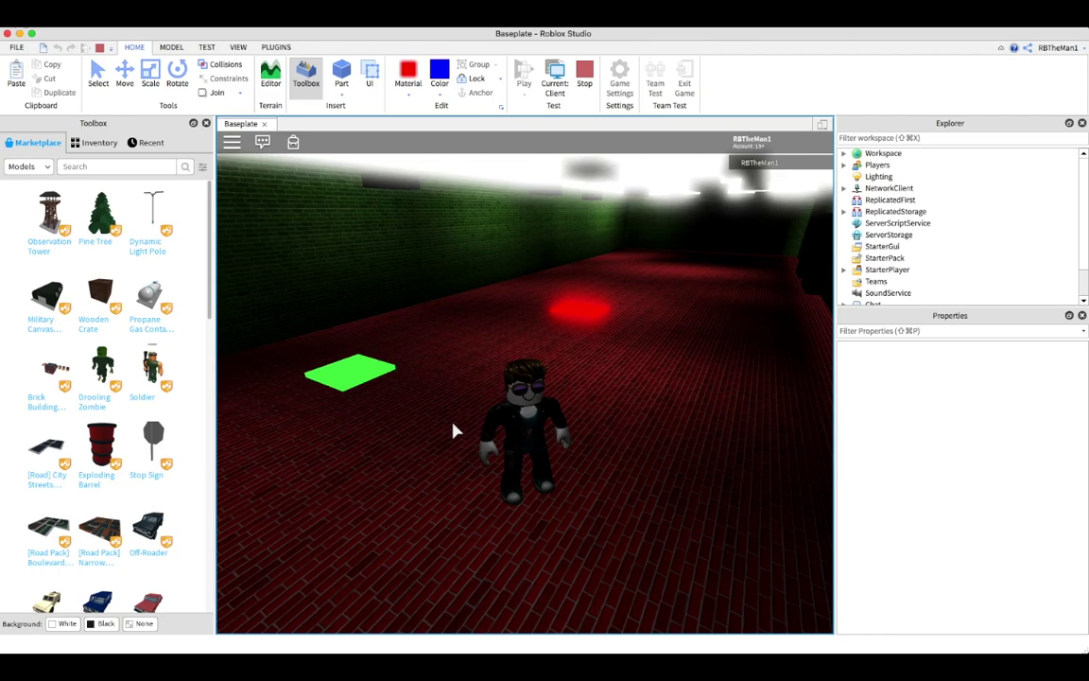
pyautogui.press('s')
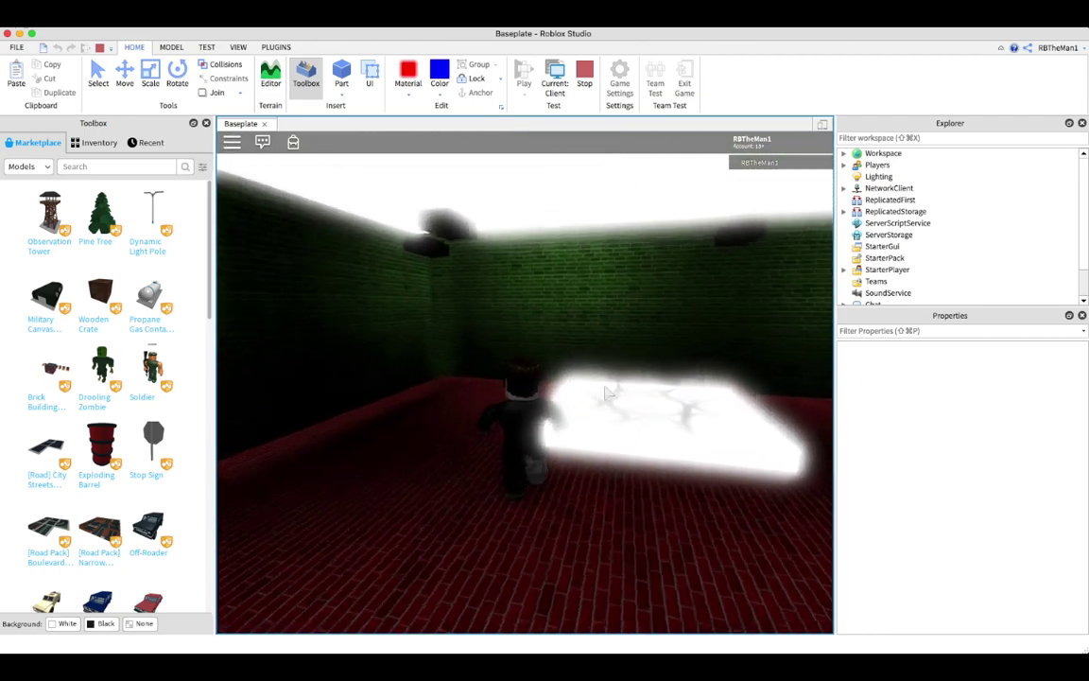
pyautogui.press('w')
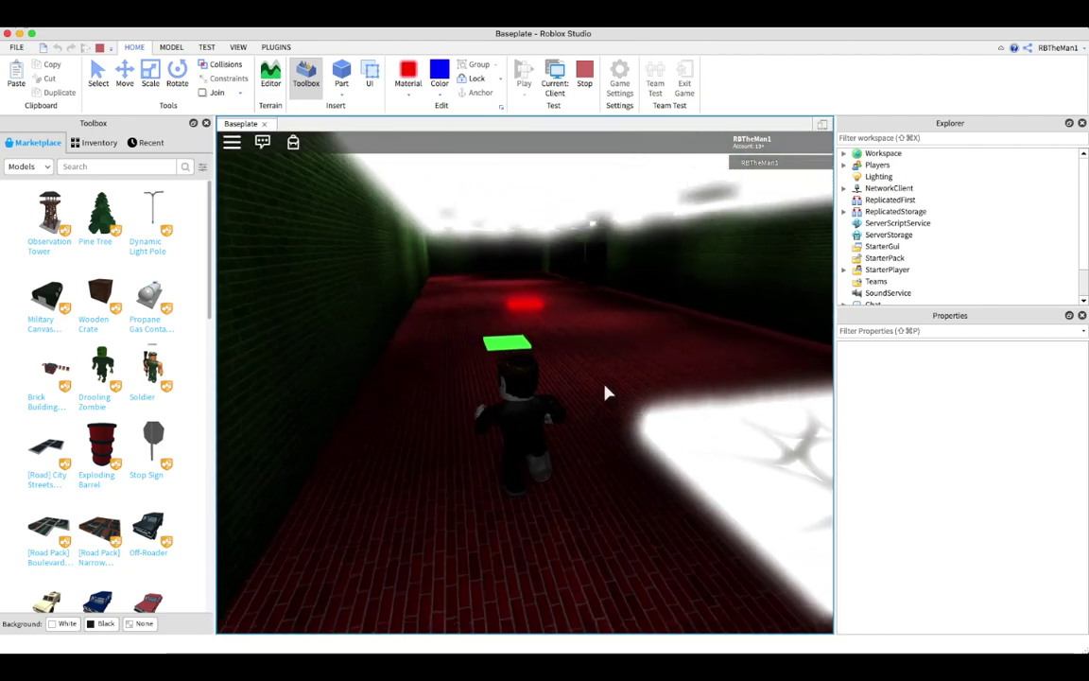
pyautogui.press('a')
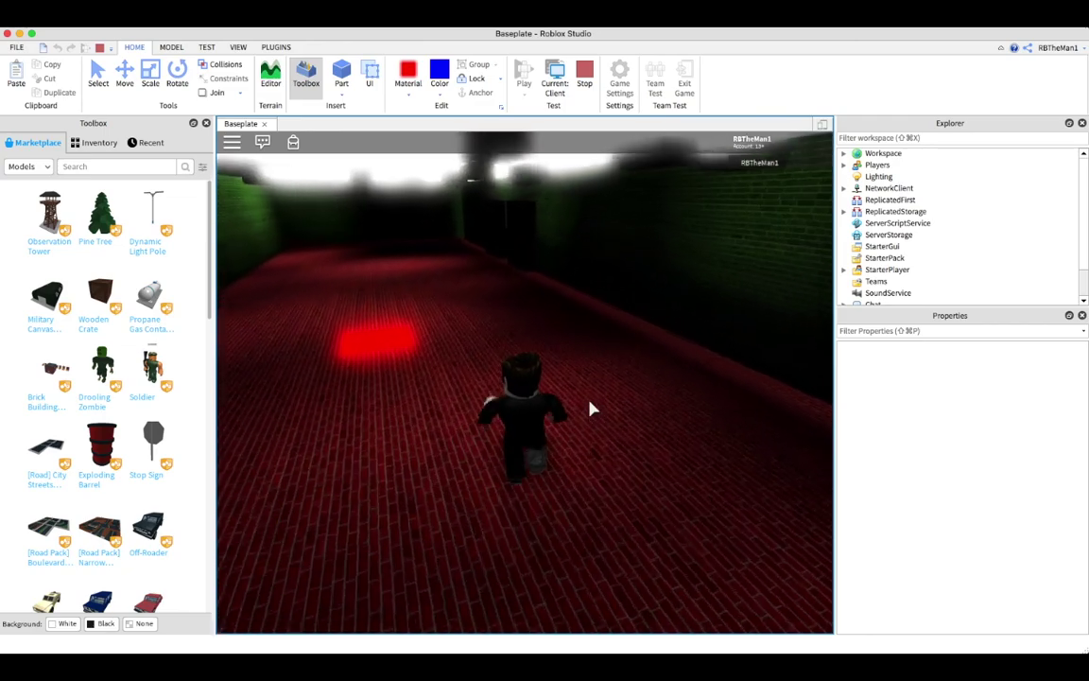
pyautogui.press('d')
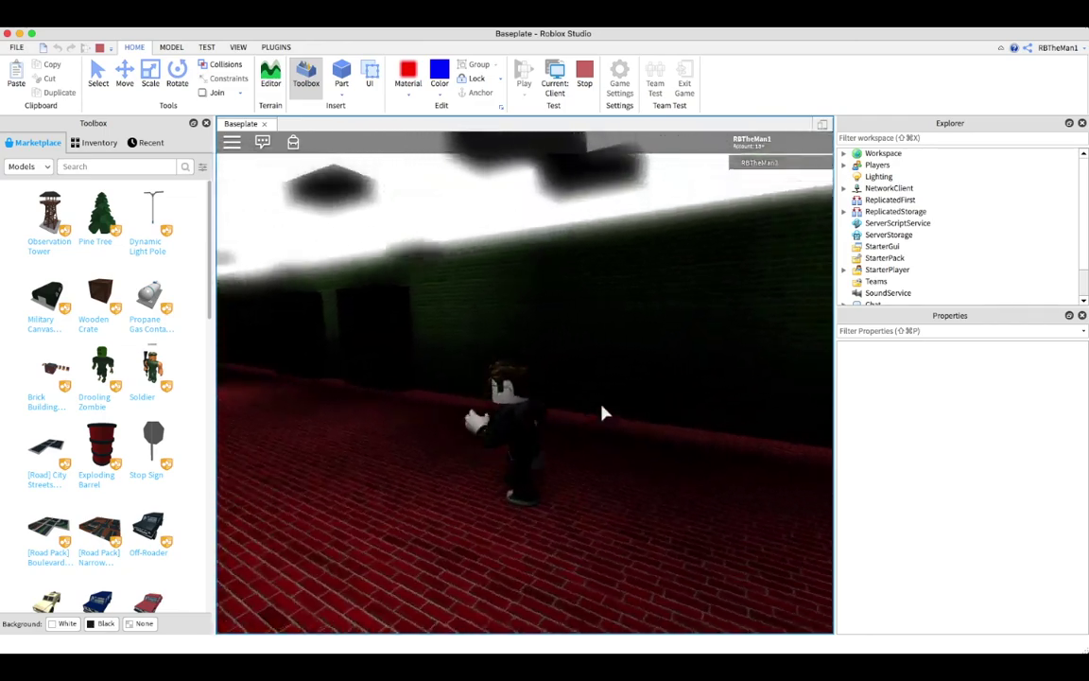
pyautogui.press('s')
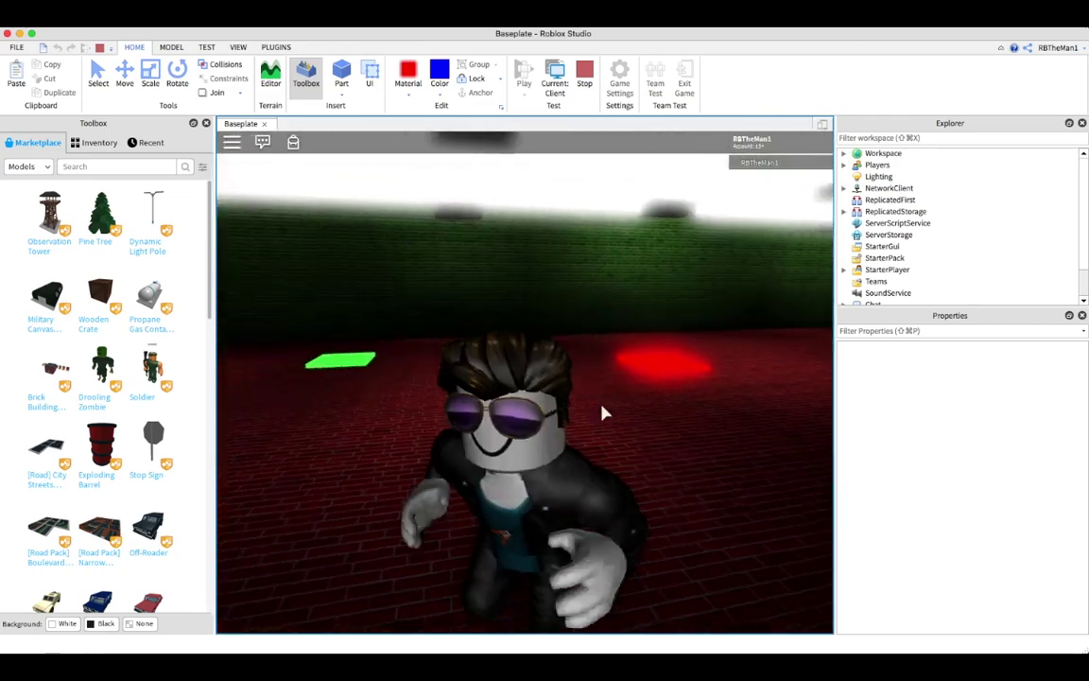
pyautogui.press('w')
pyautogui.press('w')
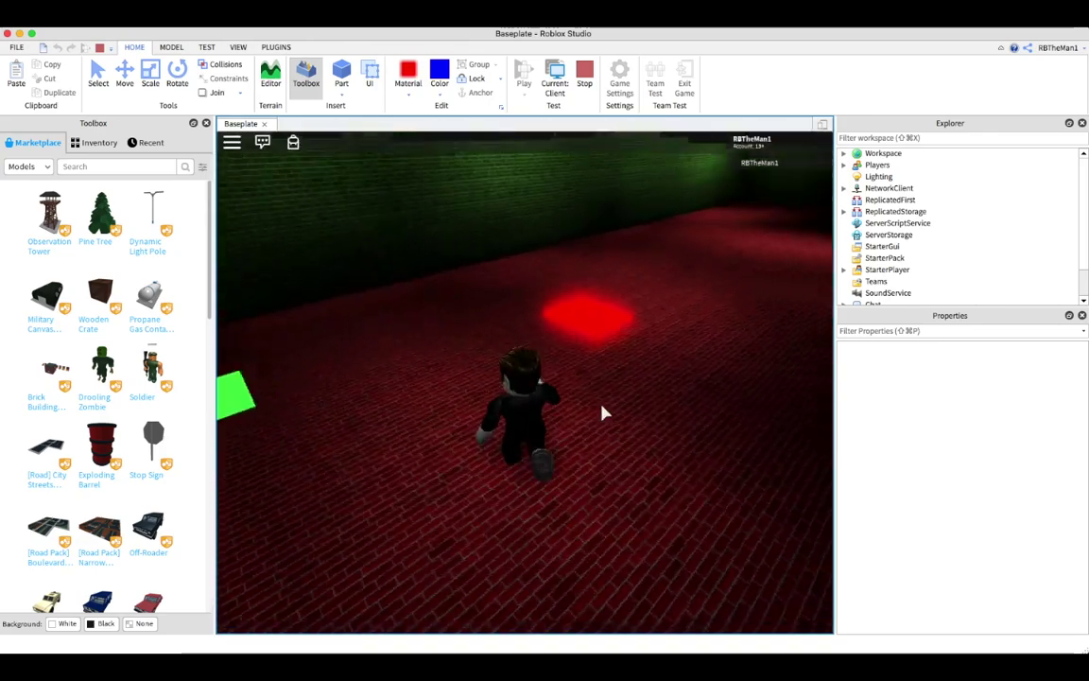
pyautogui.press('d')
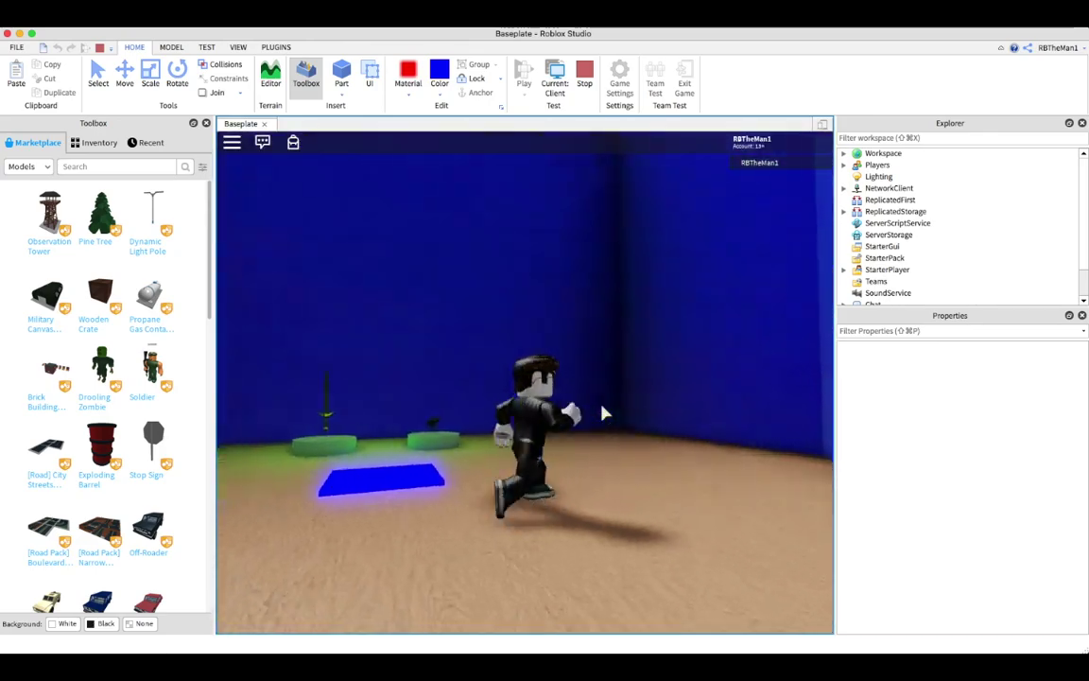
# Step: Examine the gun and sword spawners, the blue return pad and the walls inside the blue enclosure
pyautogui.press('w')
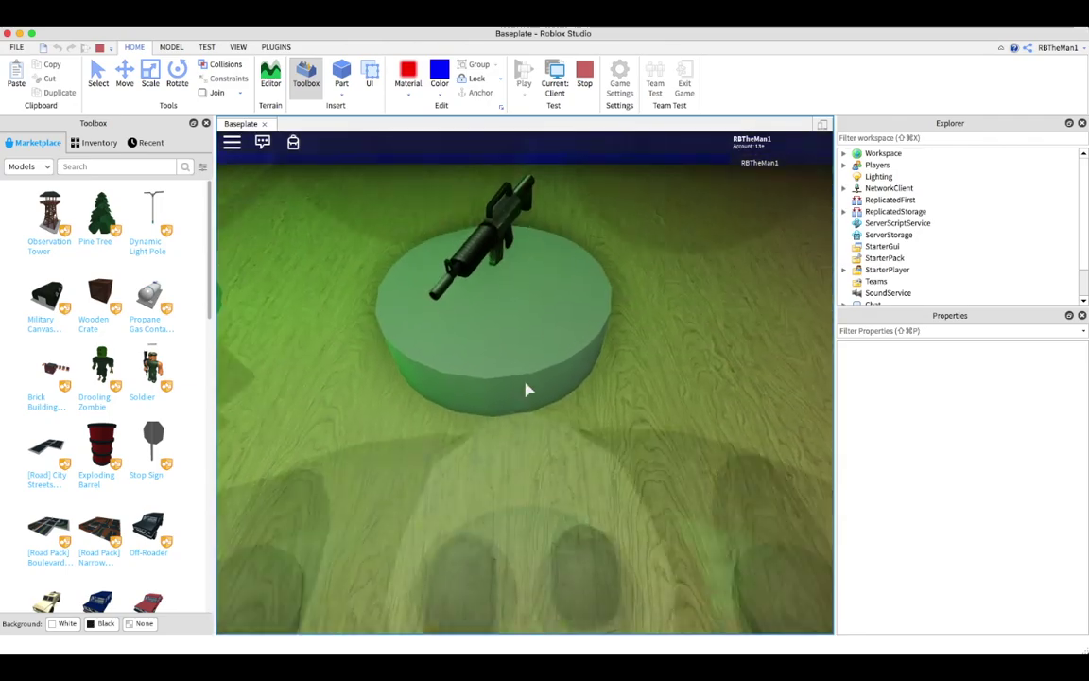
pyautogui.press('d')
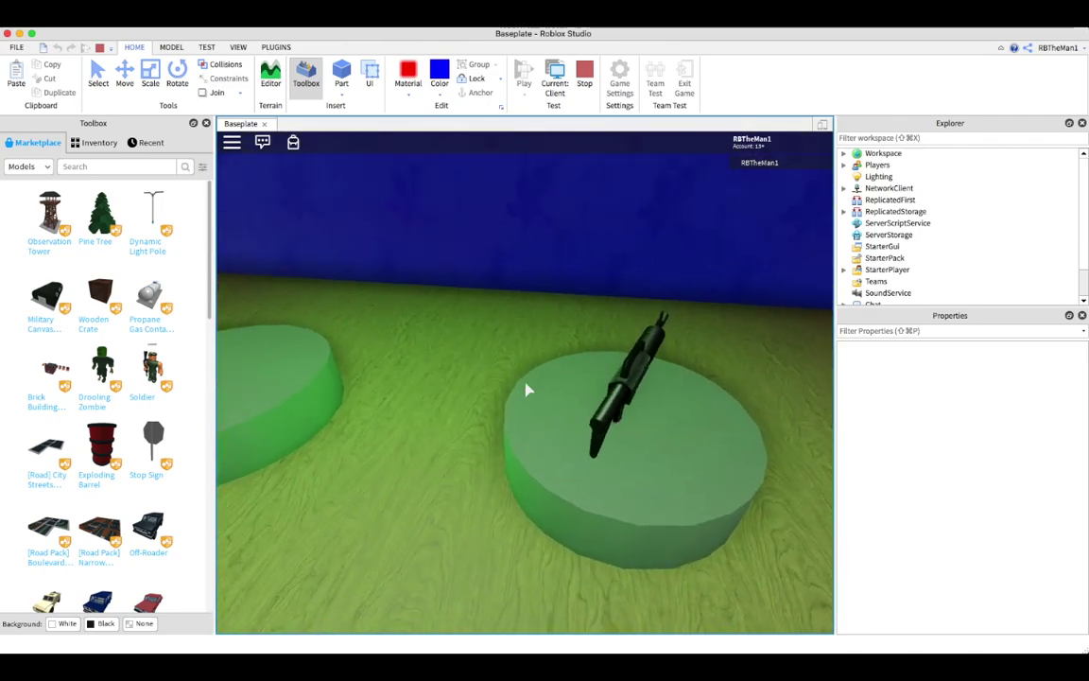
pyautogui.press('a')
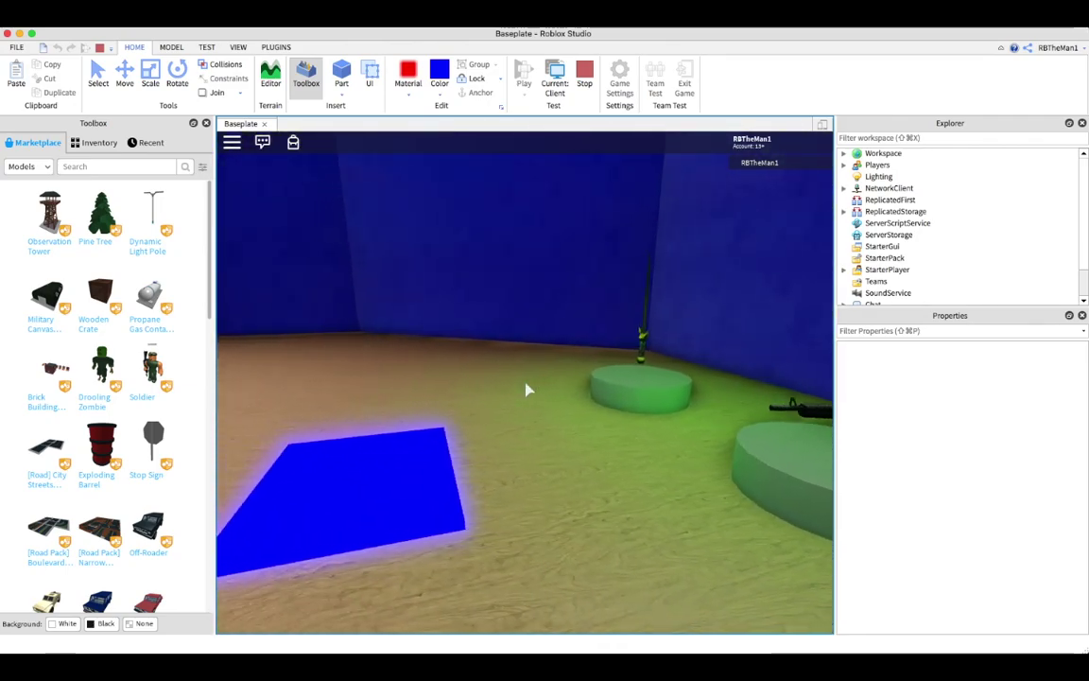
pyautogui.press('a')
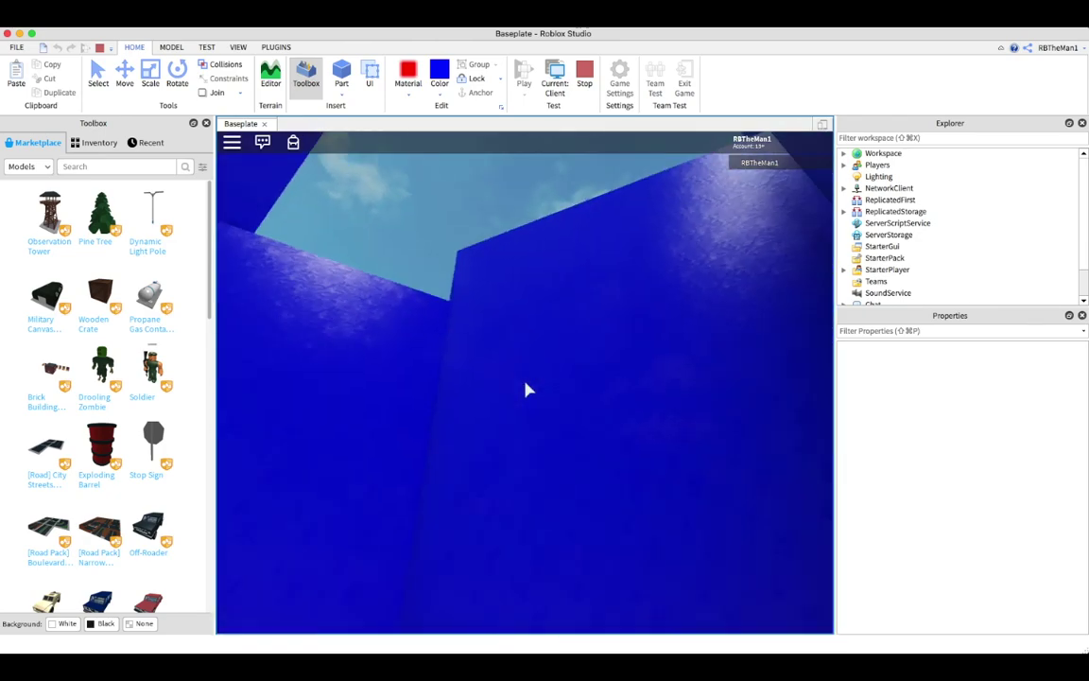
pyautogui.press('s')
pyautogui.moveTo(528, 389); pyautogui.dragTo(527, 389, button='right')
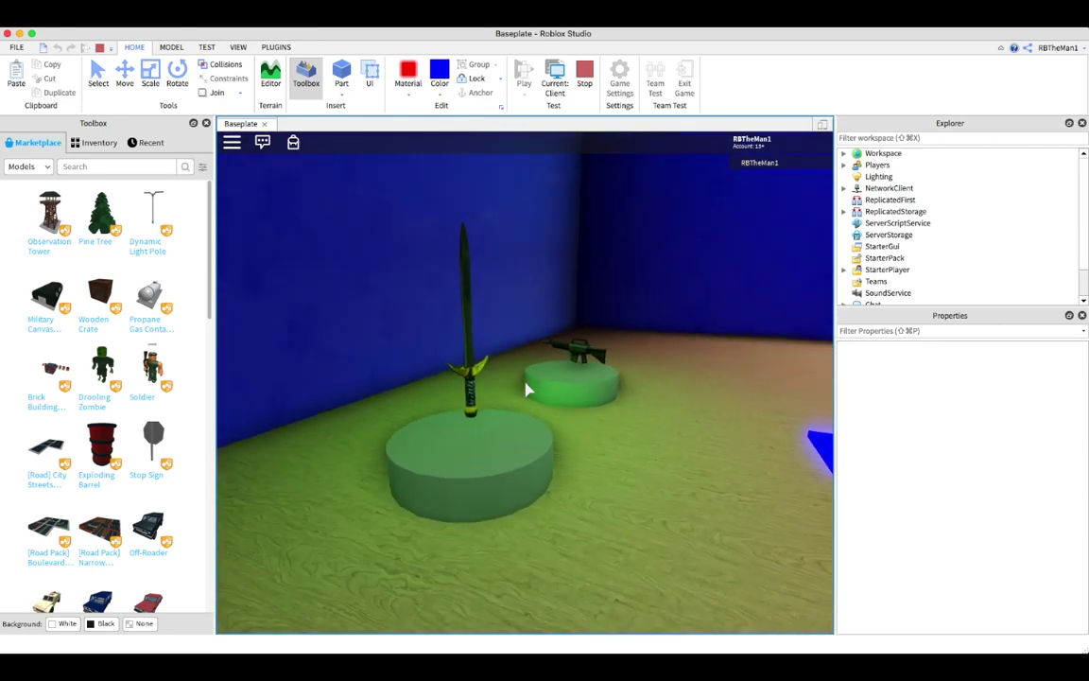
# Step: Collect the sword and gun from the blue enclosure's spawners and equip the sword
pyautogui.moveTo(528, 390); pyautogui.dragTo(525, 383, button='right')
pyautogui.press('w')
pyautogui.press('w')
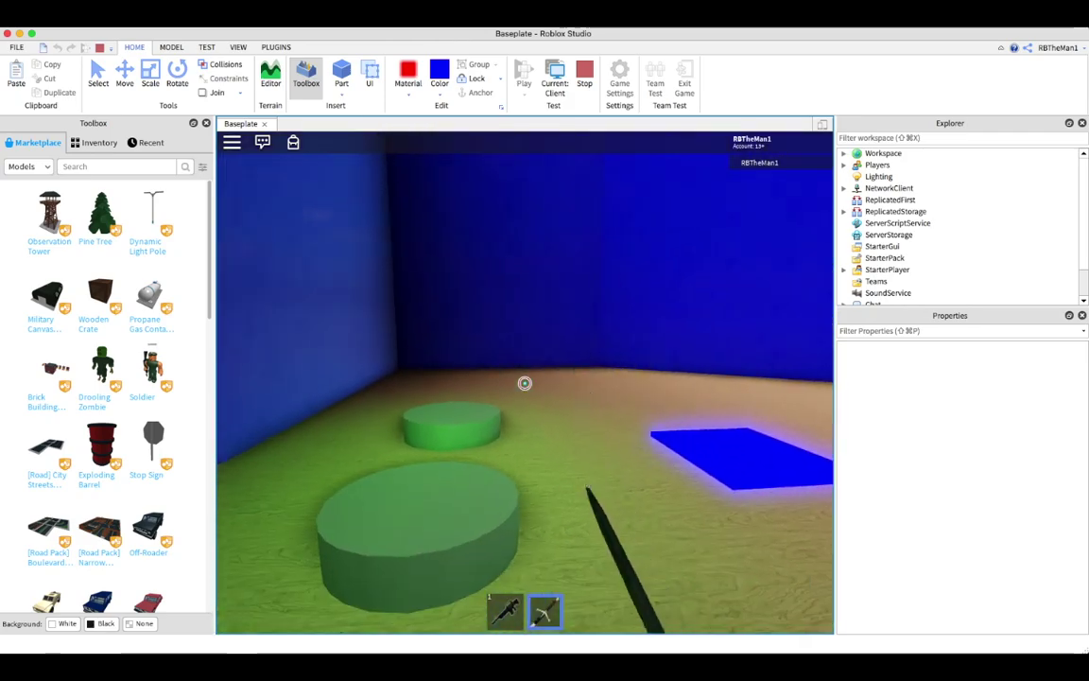
pyautogui.press('2')
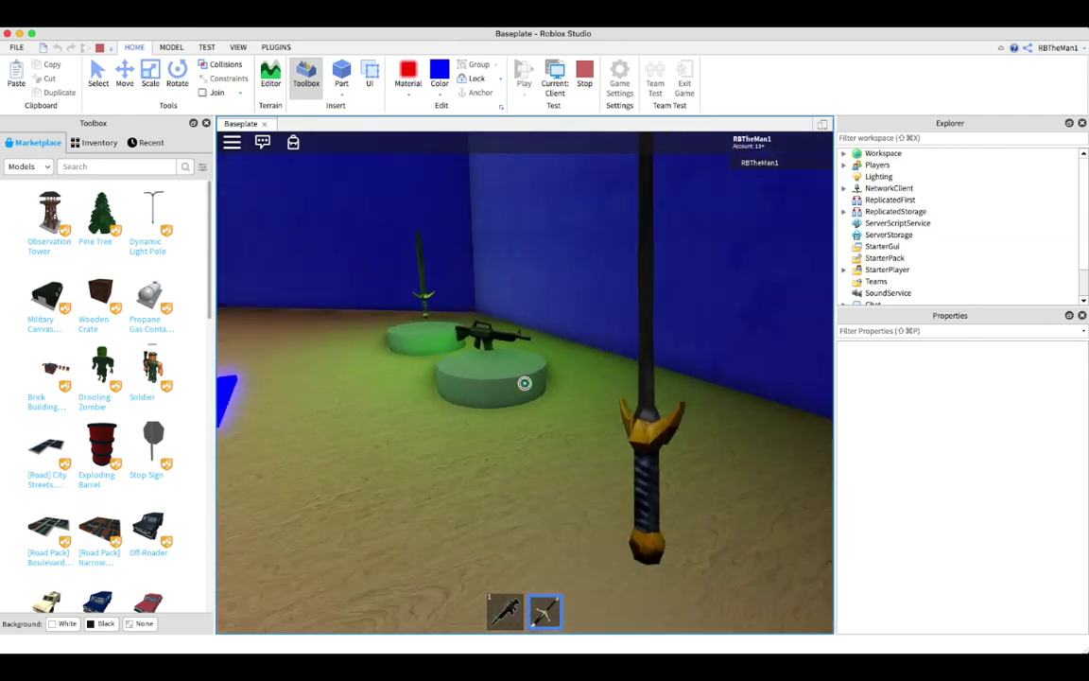
# Step: Fire the collected gun inside the blue enclosure until its magazine is empty, then unequip it
pyautogui.moveTo(525, 383); pyautogui.dragTo(525, 383, button='right')
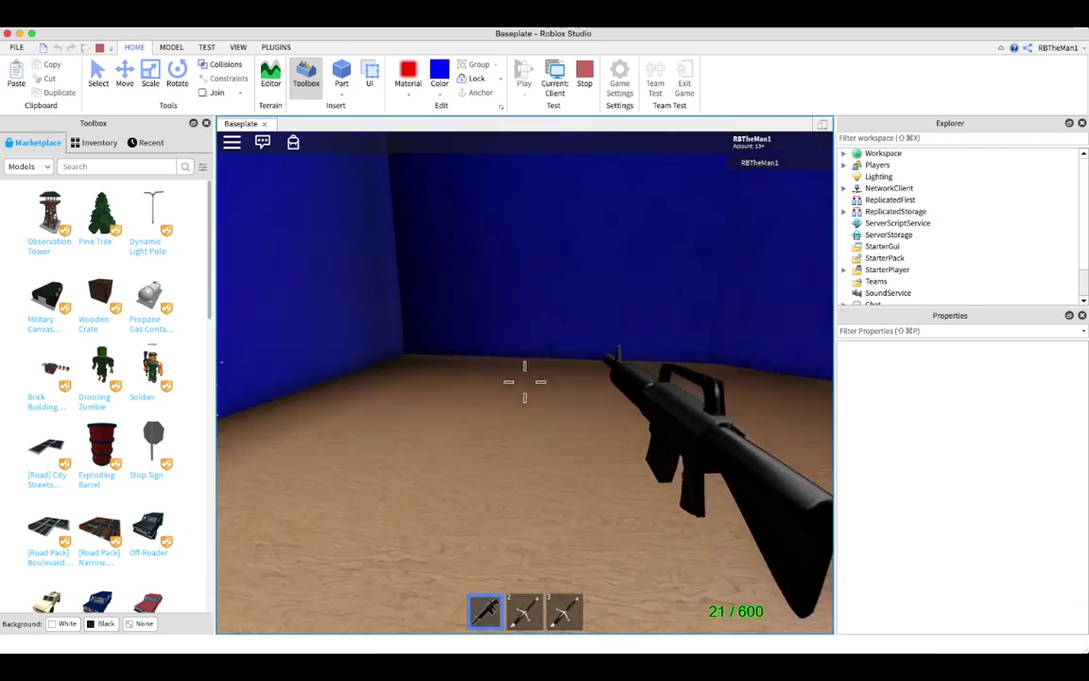
pyautogui.moveTo(525, 382); pyautogui.dragTo(524, 382)
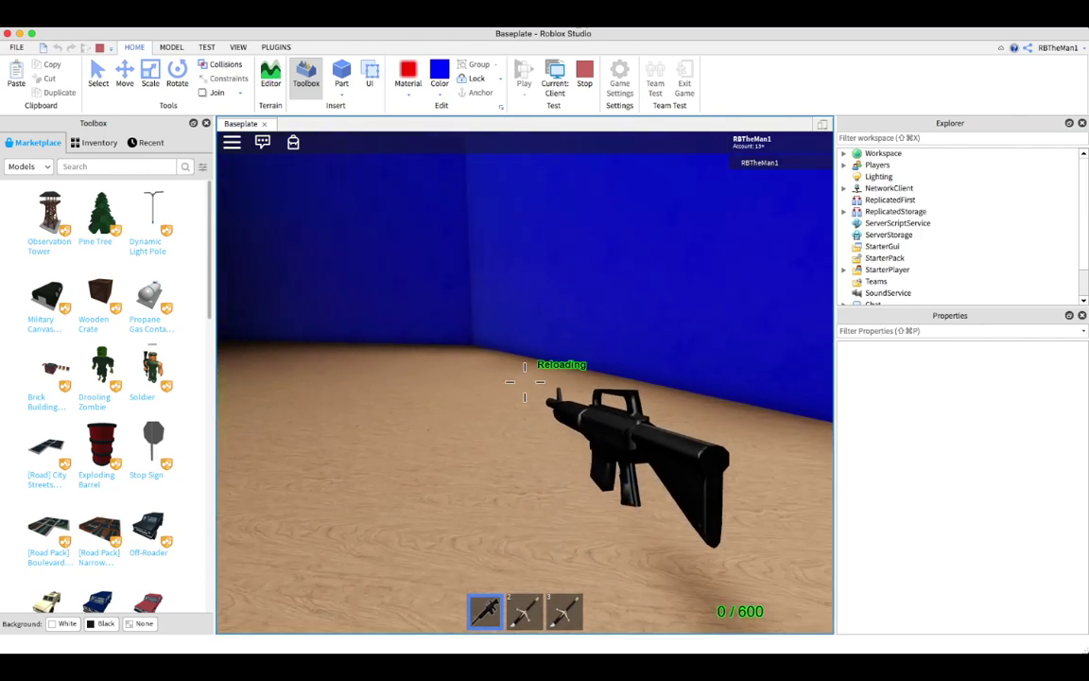
pyautogui.press('1')
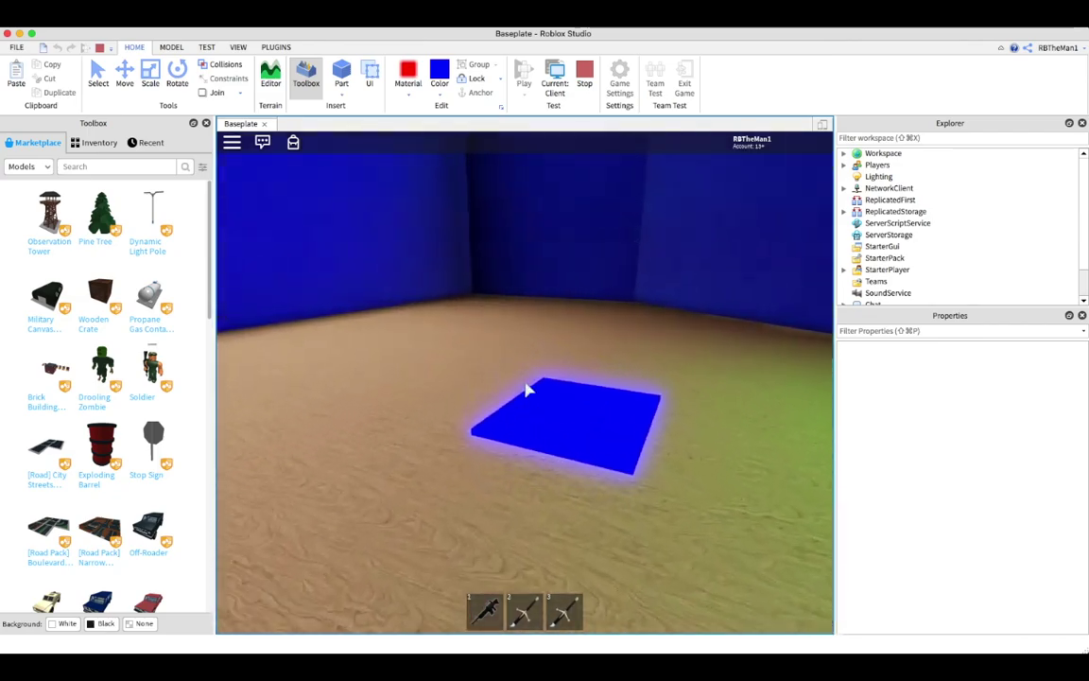
# Step: Return to the spawn room through the blue pad and teleport on to the city canal
pyautogui.press('w')
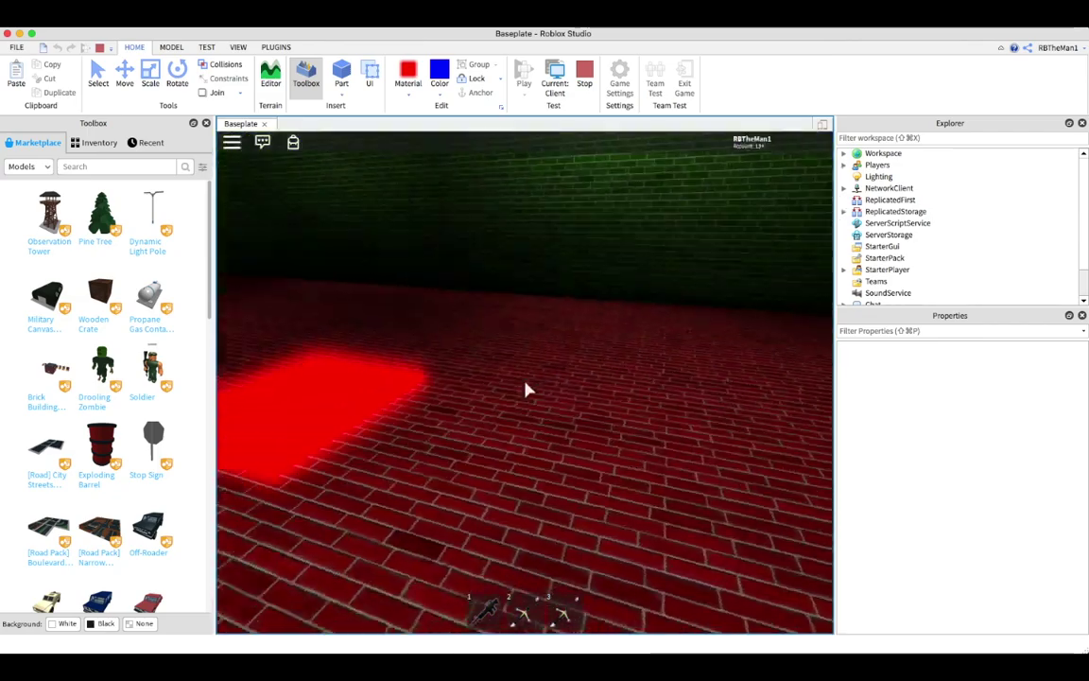
pyautogui.moveTo(527, 390); pyautogui.dragTo(558, 477, button='right')
pyautogui.press('w')
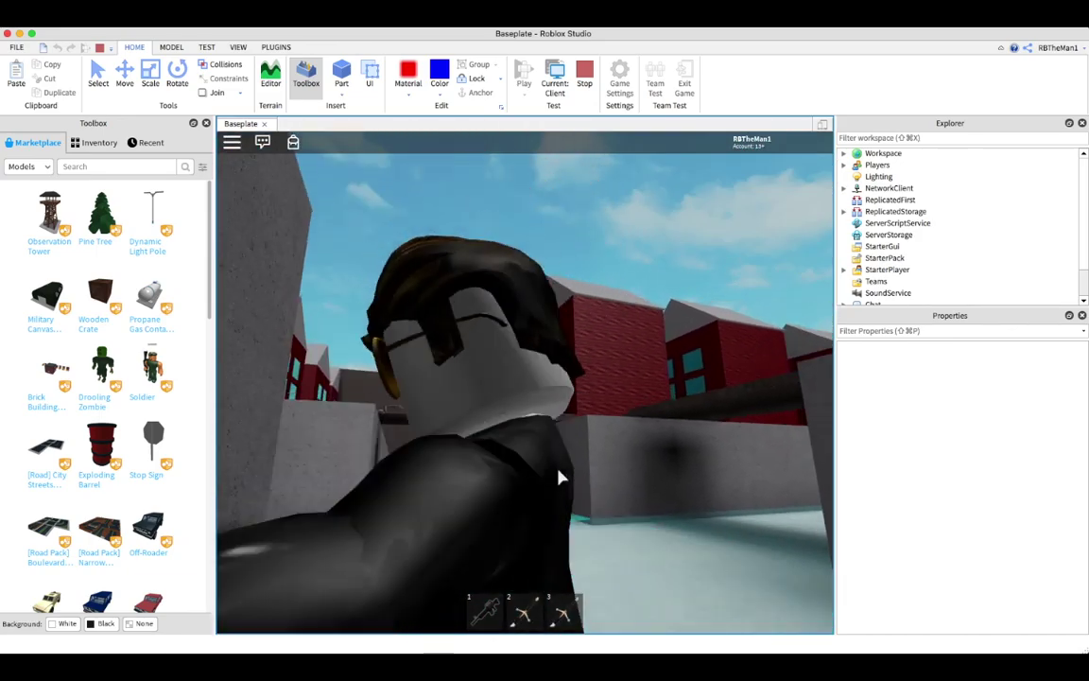
# Step: Reset the character from the in-game menu to respawn in the spawn room
pyautogui.press('Escape')
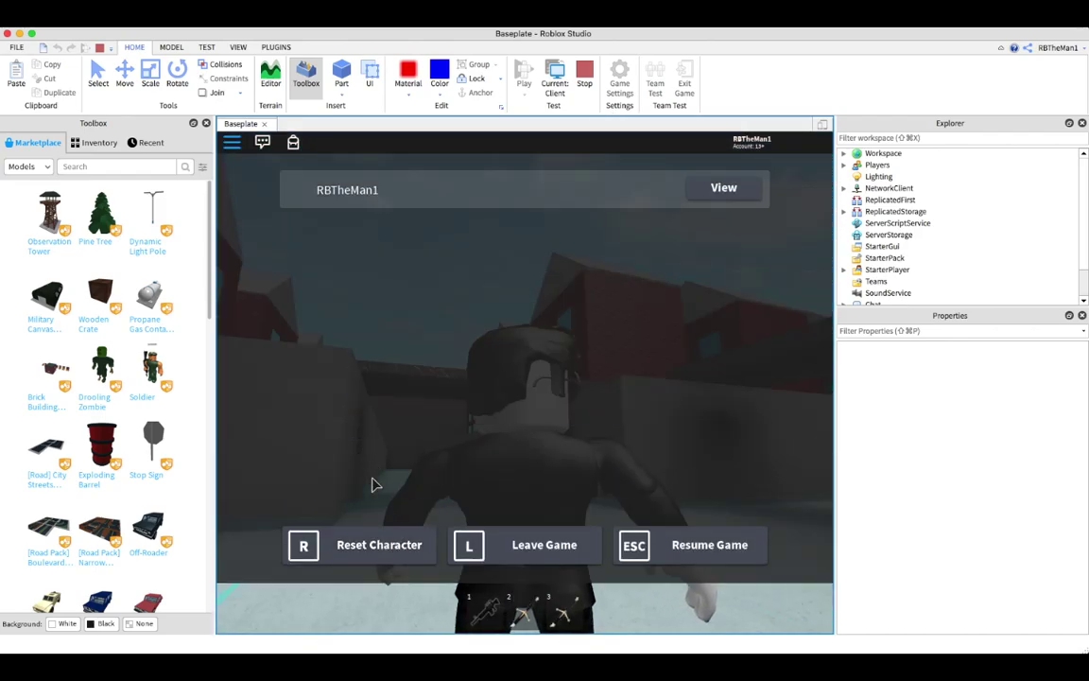
pyautogui.click(382, 582)
pyautogui.click(475, 355)
pyautogui.scroll(-10, 475, 361)
pyautogui.moveTo(524, 239); pyautogui.dragTo(504, 302, button='right')
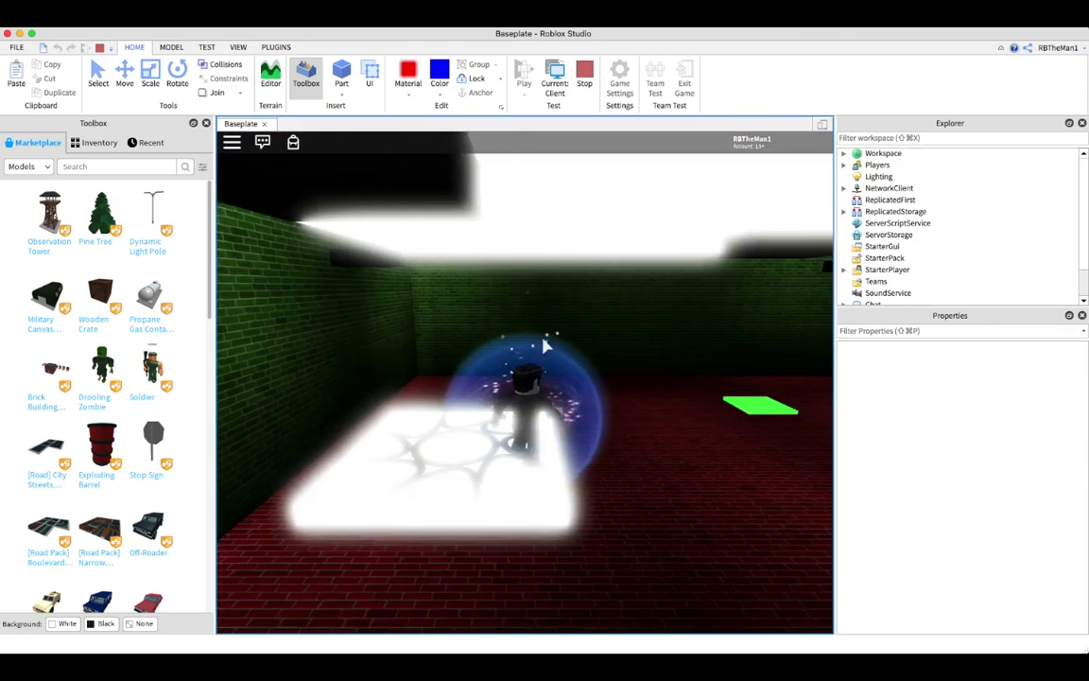
# Step: Teleport to the city through the green pad, collect a sword and gun from its spawners, and equip the gun
pyautogui.press('d')
pyautogui.scroll(5, 617, 423)
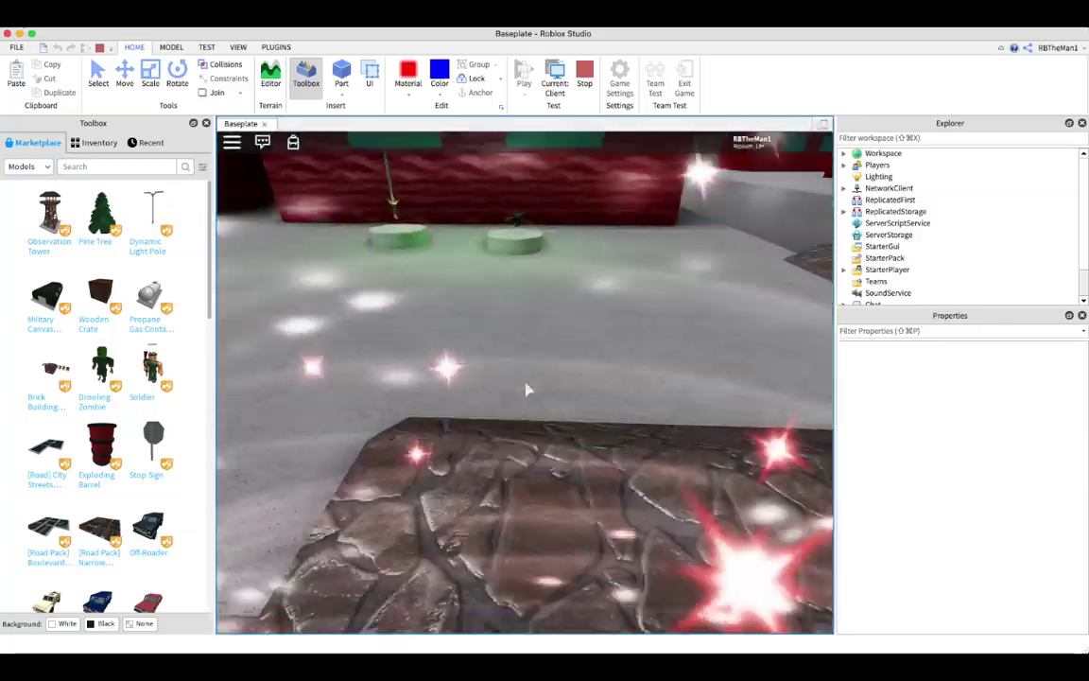
pyautogui.press('w')
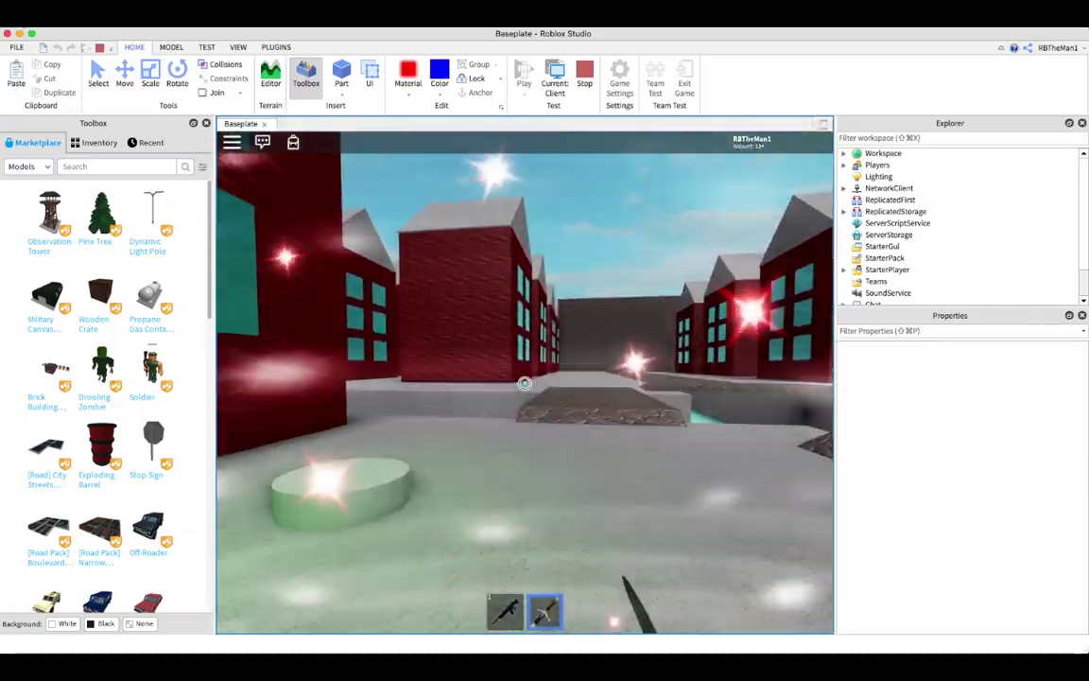
pyautogui.click(525, 383)
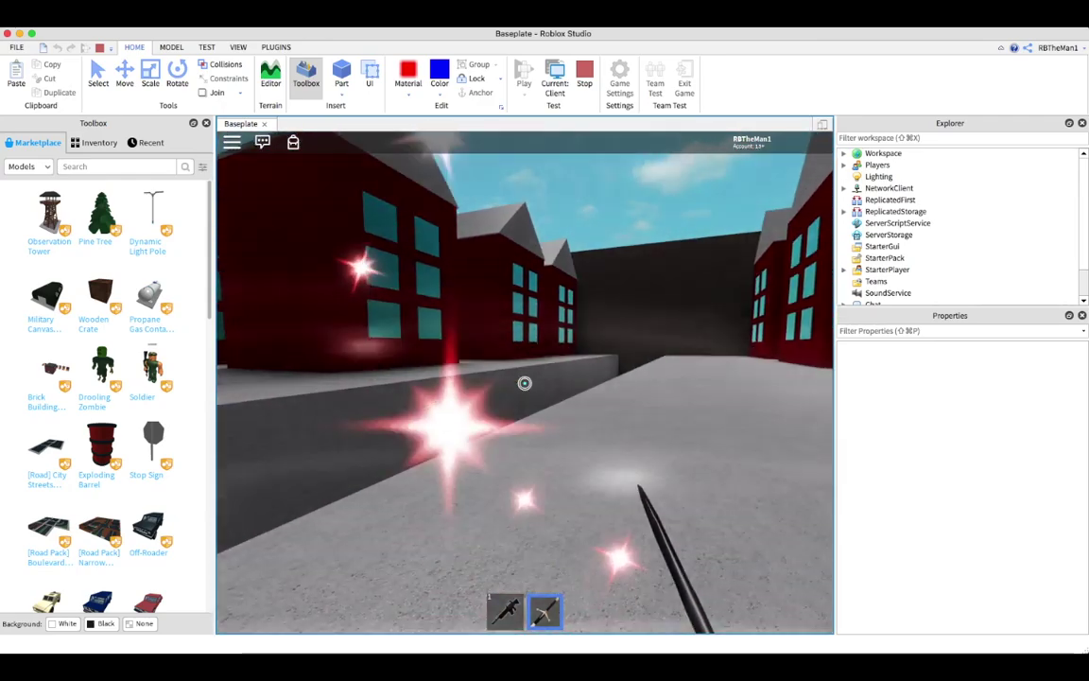
pyautogui.press('1')
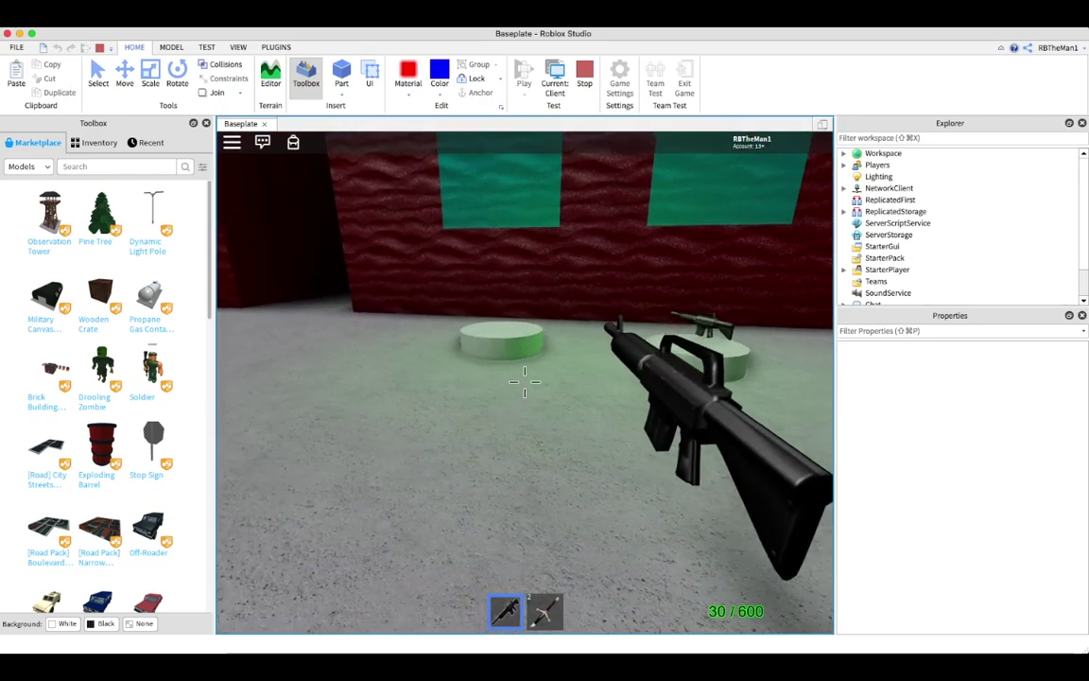
# Step: Collect a second sword from the city spawner and swing it while crossing the stone bridges over the canal
pyautogui.press('w')
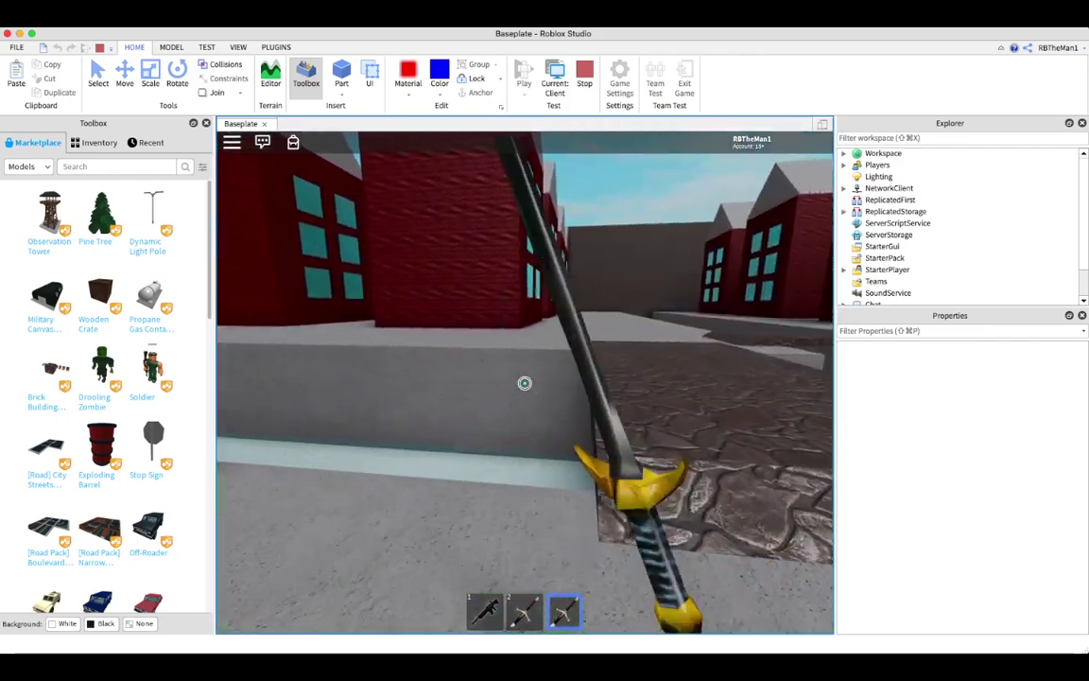
pyautogui.click(525, 383)
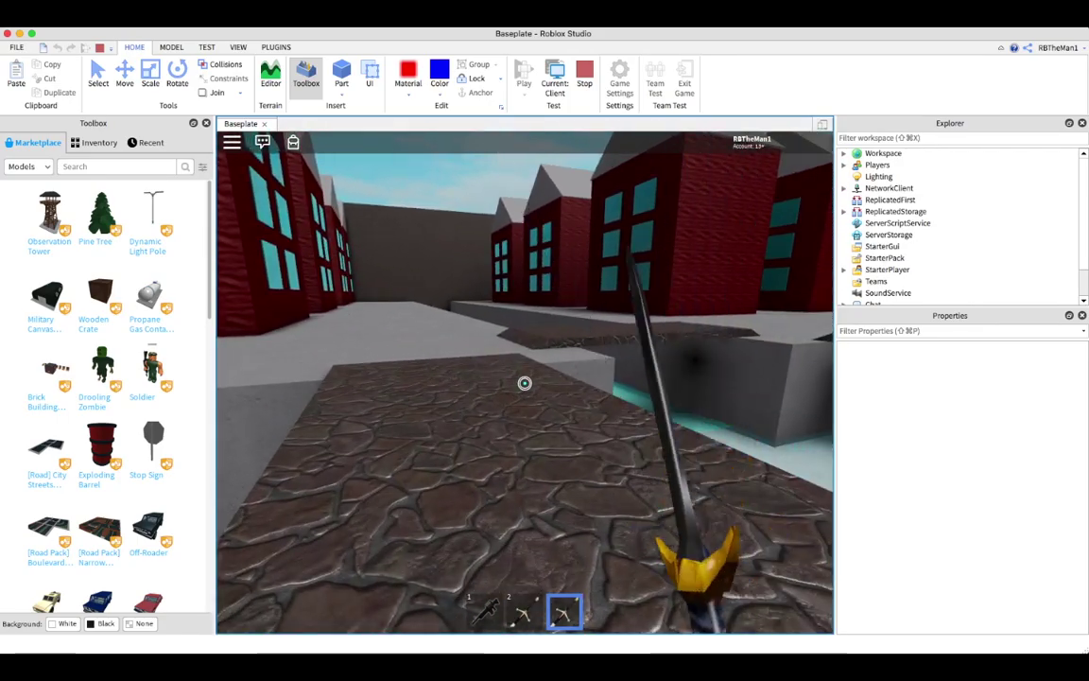
pyautogui.click(524, 383)
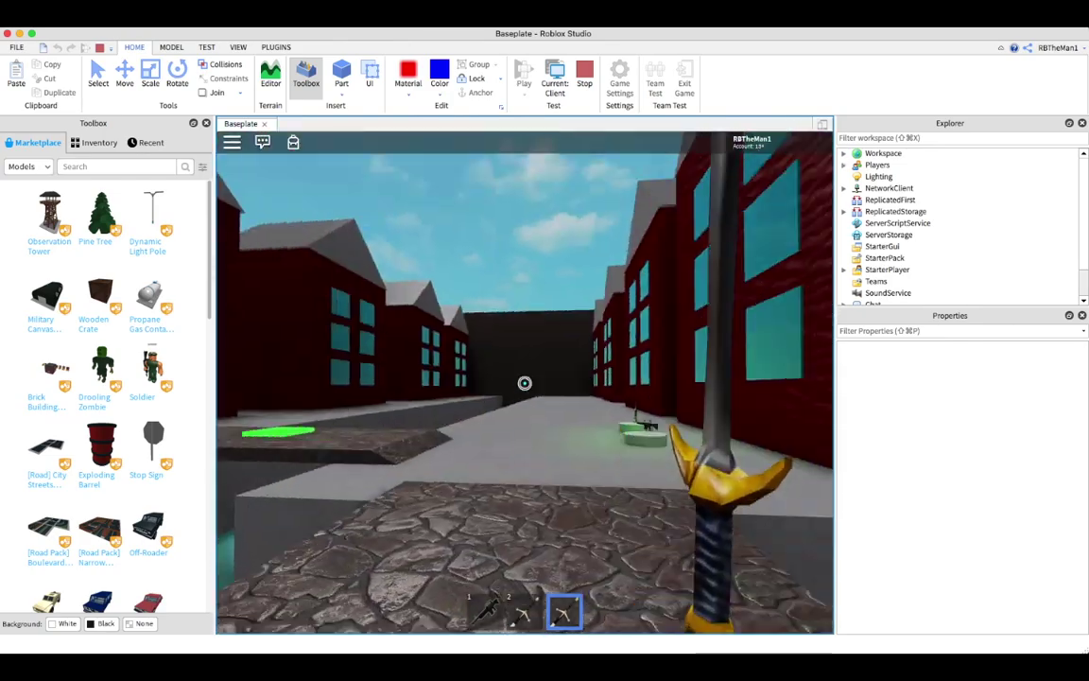
pyautogui.scroll(-5, 525, 383)
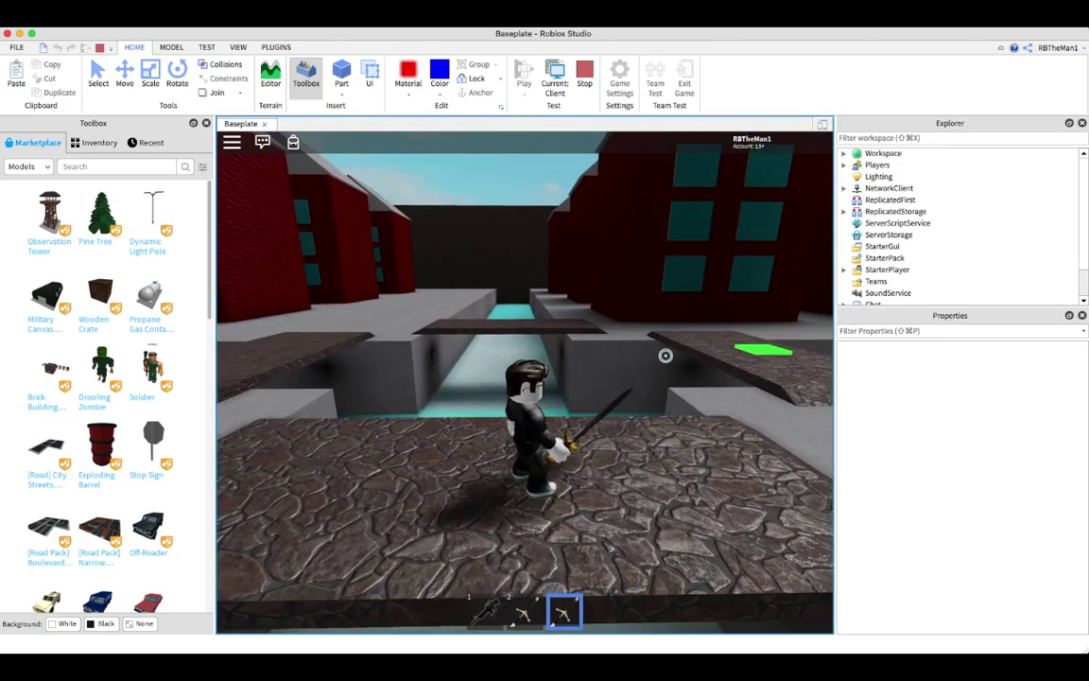
# Step: Walk the character back and forth on the stone bridge in third-person view with the sword equipped
pyautogui.press('w')
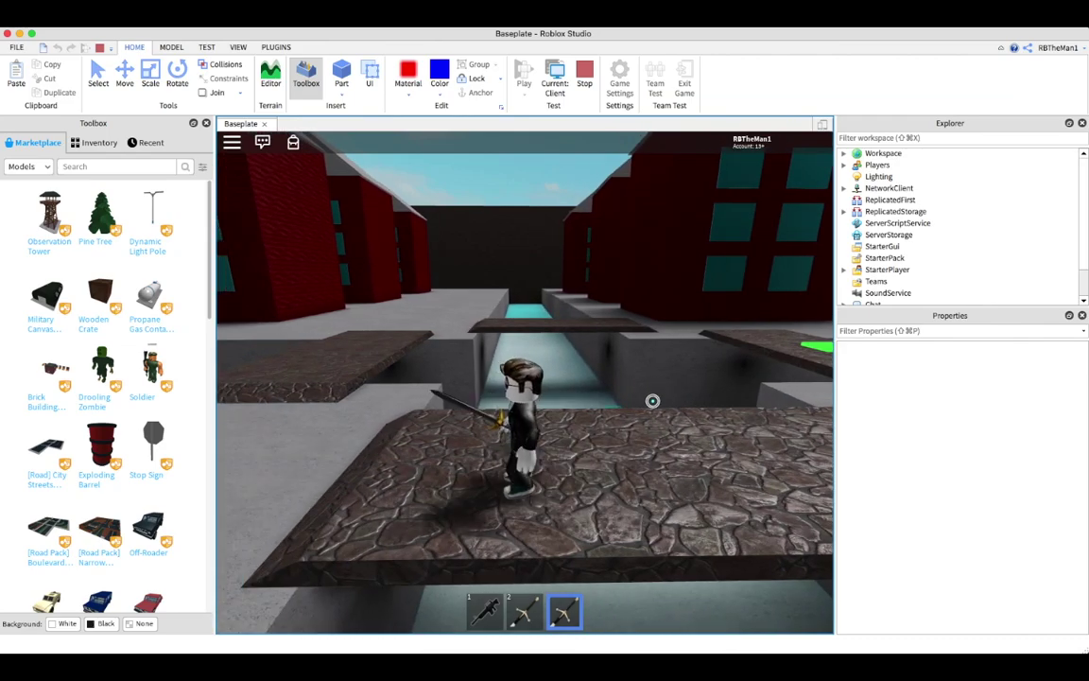
pyautogui.press('s')
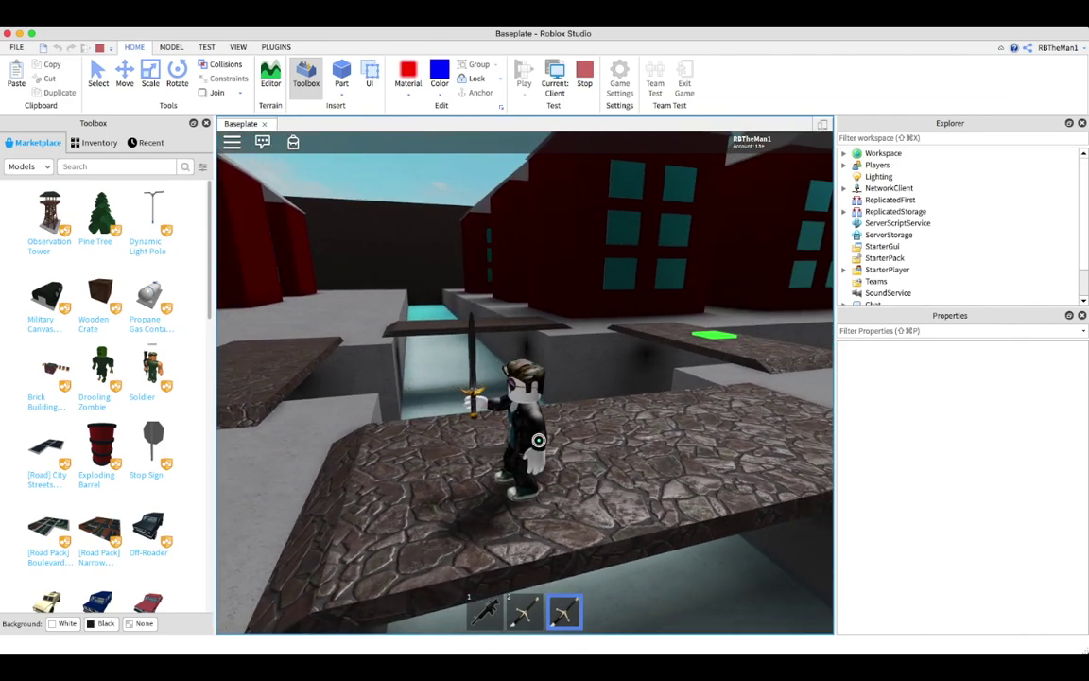
pyautogui.press('w')
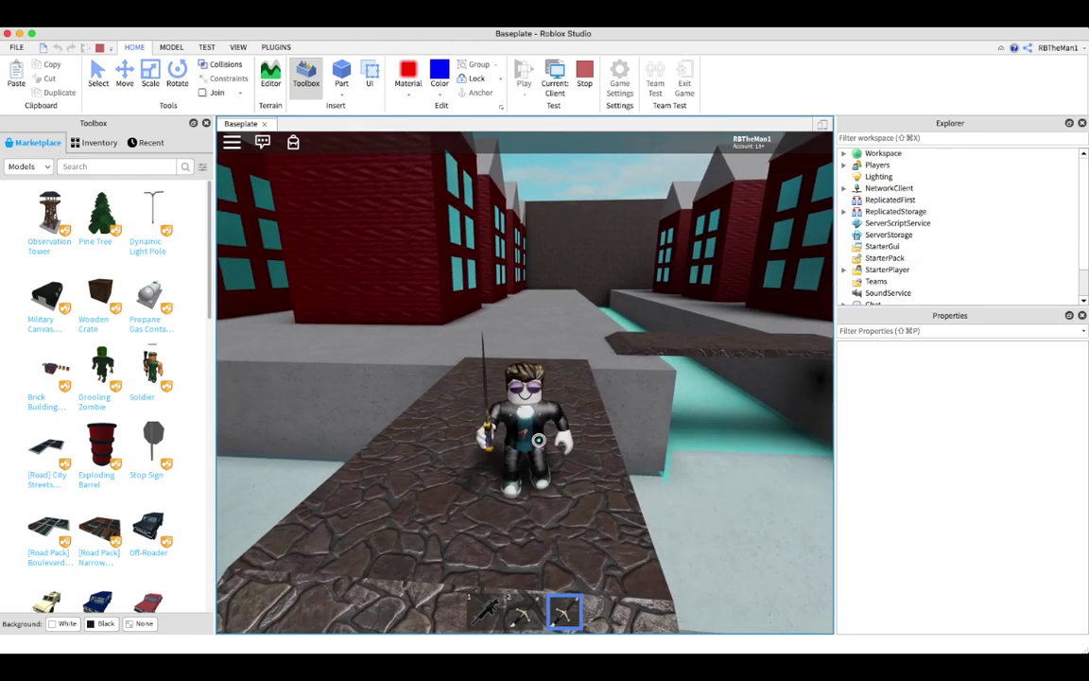
pyautogui.press('s')
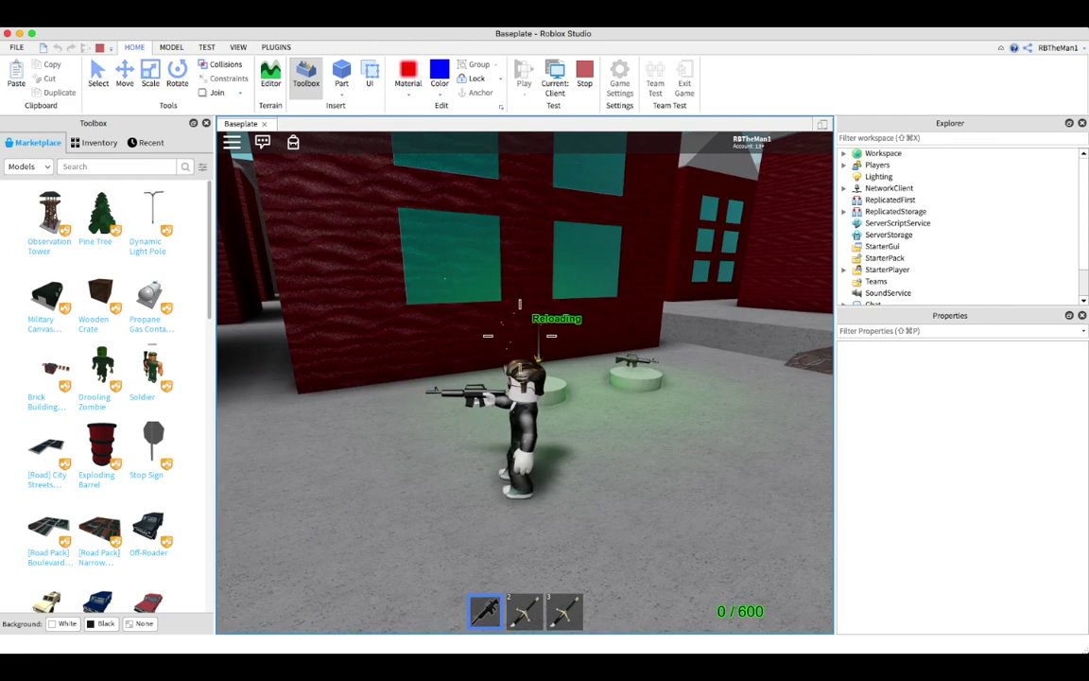
# Step: Run from the weapon spawners across the canal bridges to the opposite bank while carrying the gun
pyautogui.press('d')
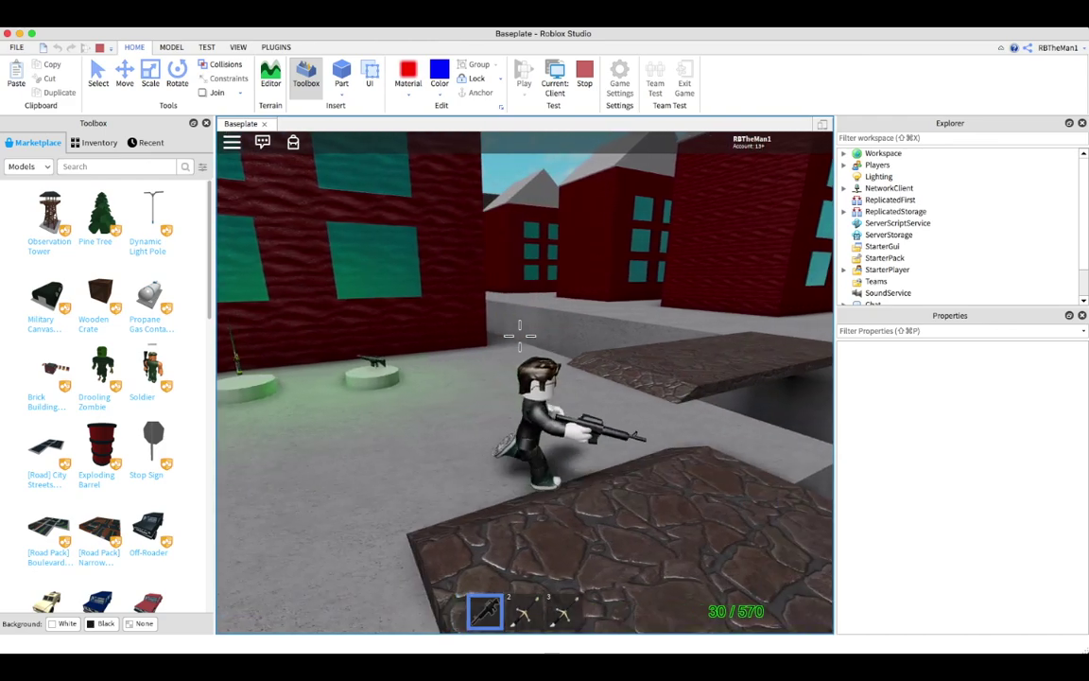
pyautogui.press('w')
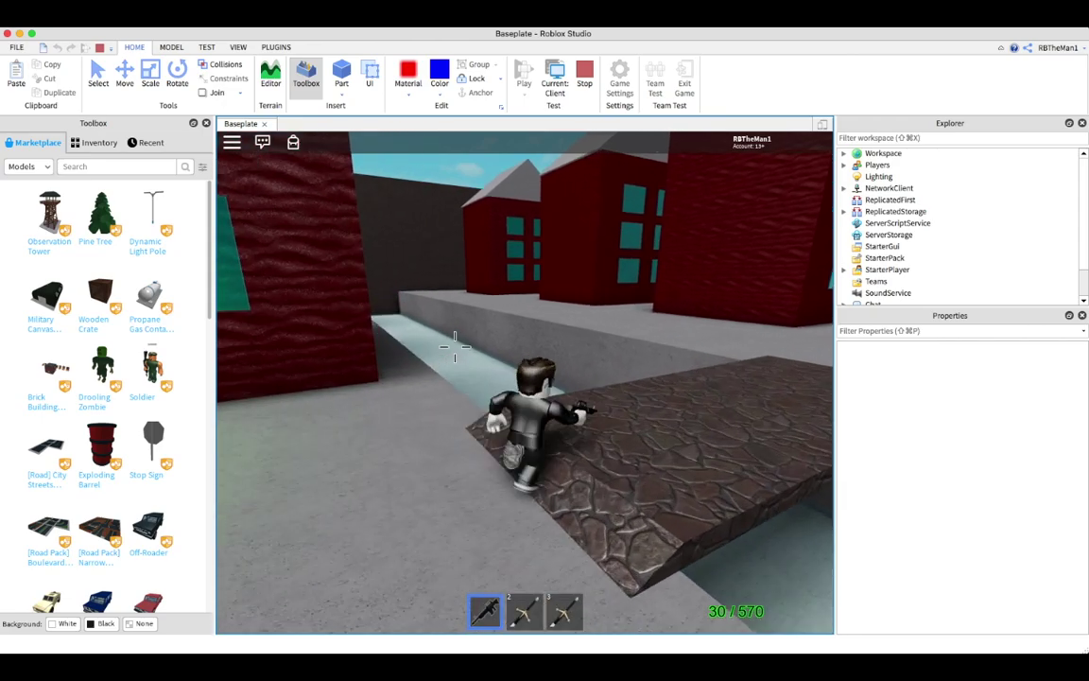
pyautogui.press('d')
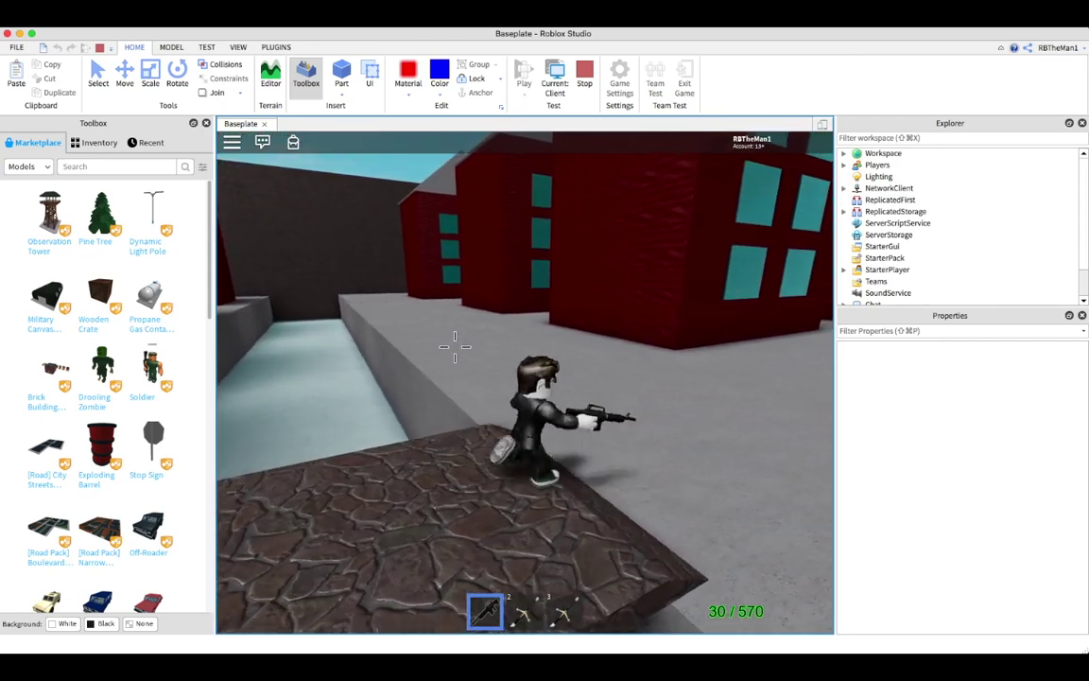
pyautogui.press('s')
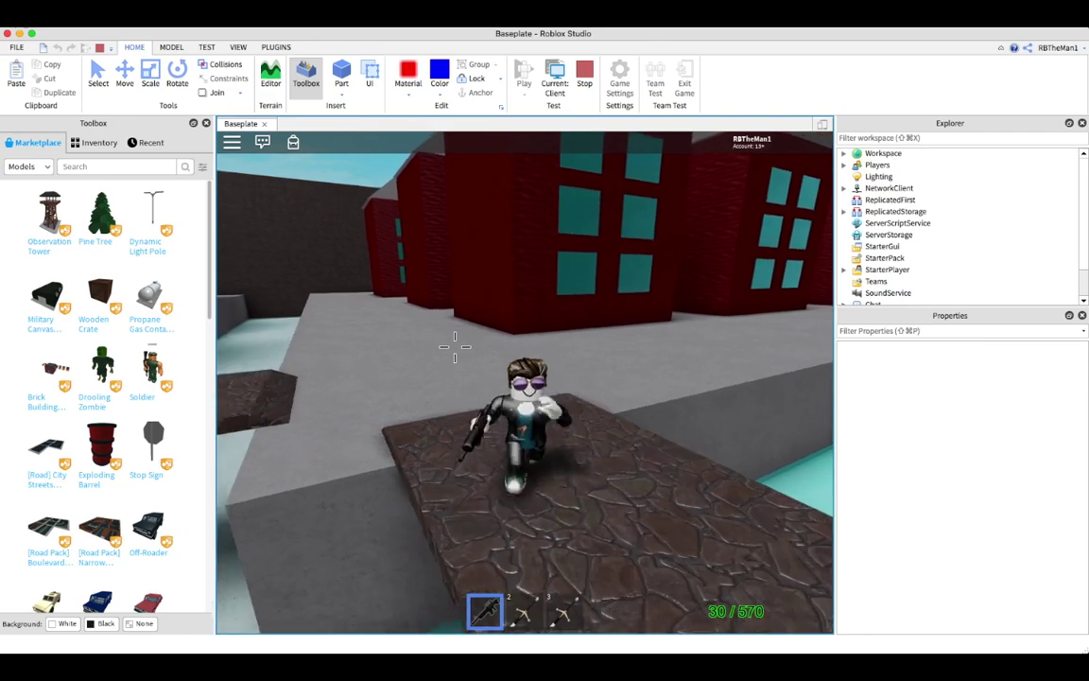
pyautogui.press('a')
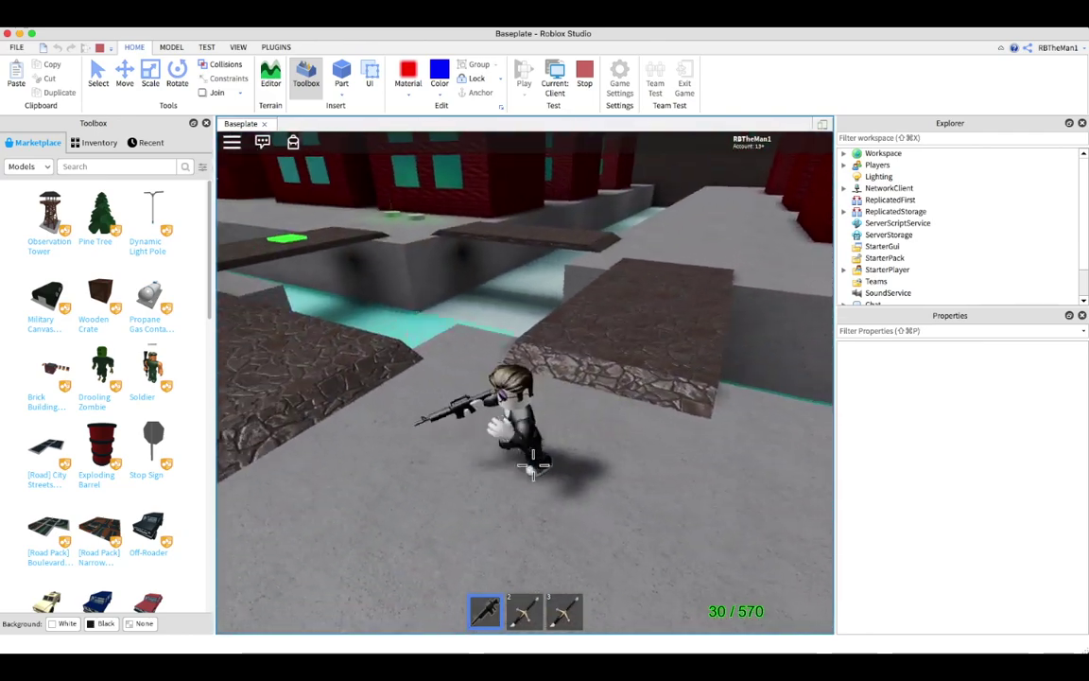
# Step: Head back over the bridges, unequip the gun and return to the spawn room through the green pad
pyautogui.press('w')
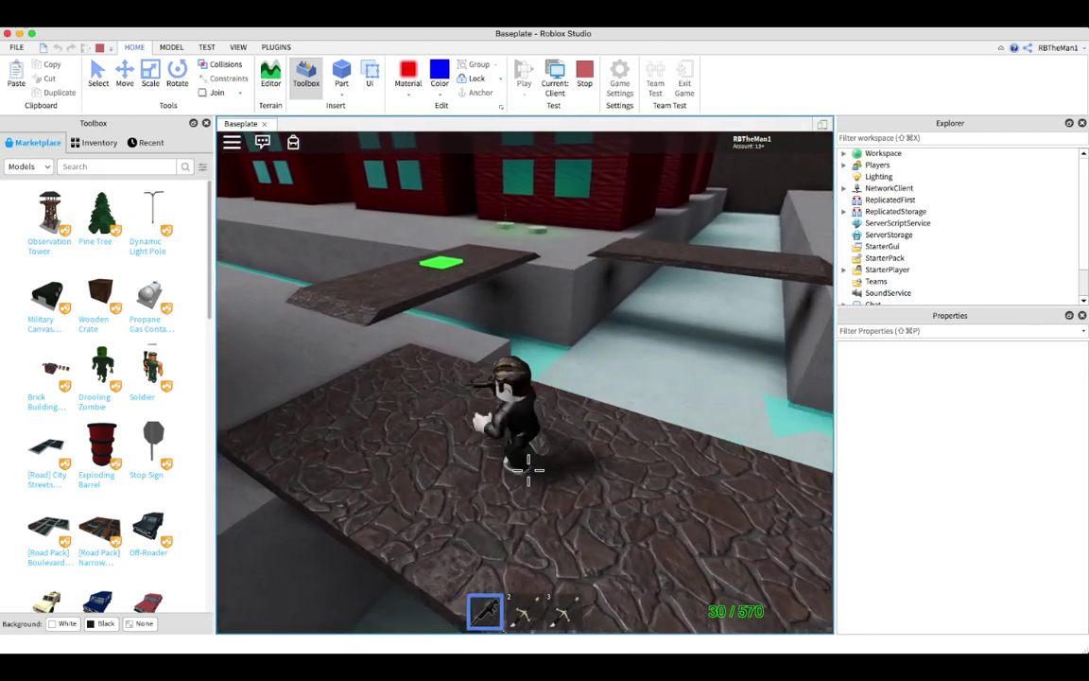
pyautogui.press('a')
pyautogui.press('w')
pyautogui.press('1')
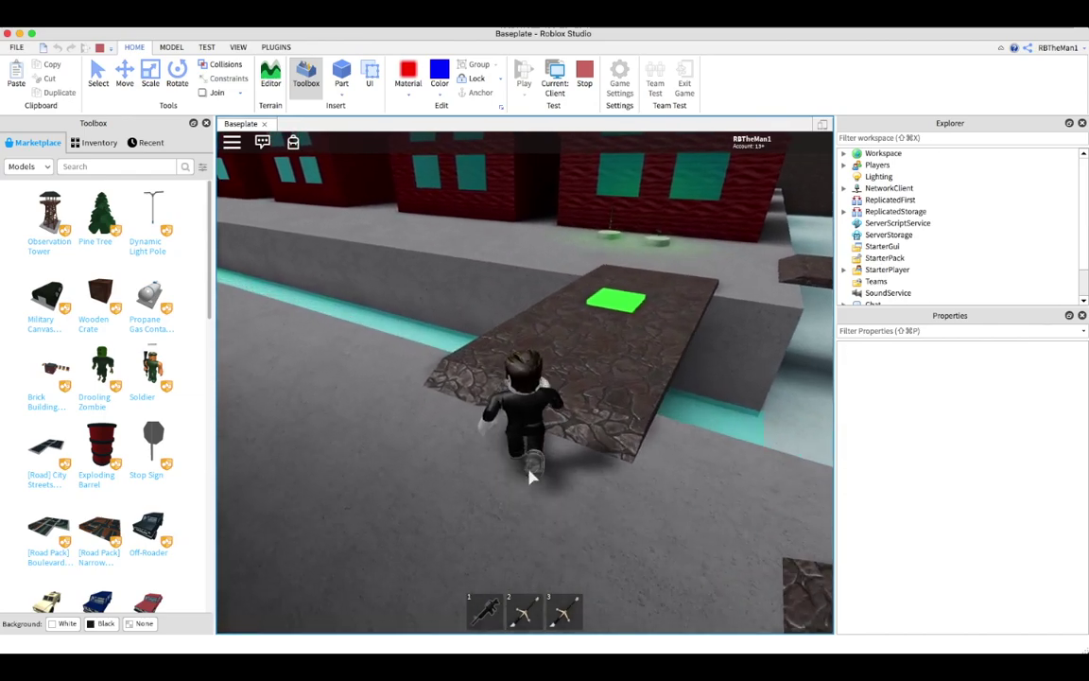
pyautogui.press('w')
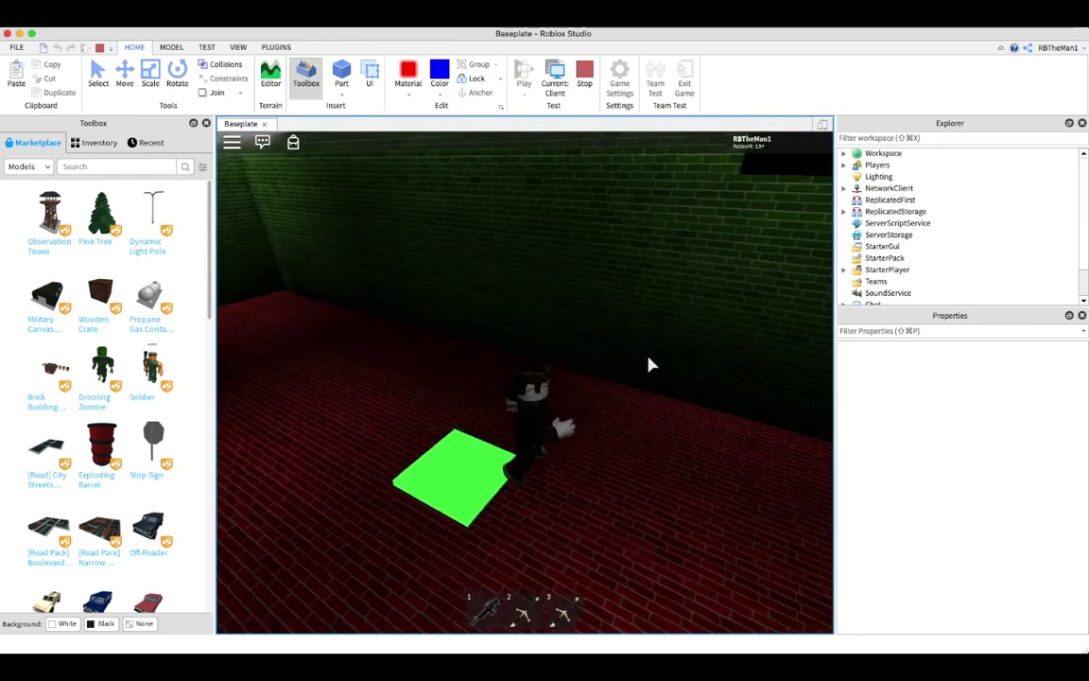
# Step: Run along the green brick wall of the spawn room, equipping the sword and putting it away again
pyautogui.press('w')
pyautogui.press('2')
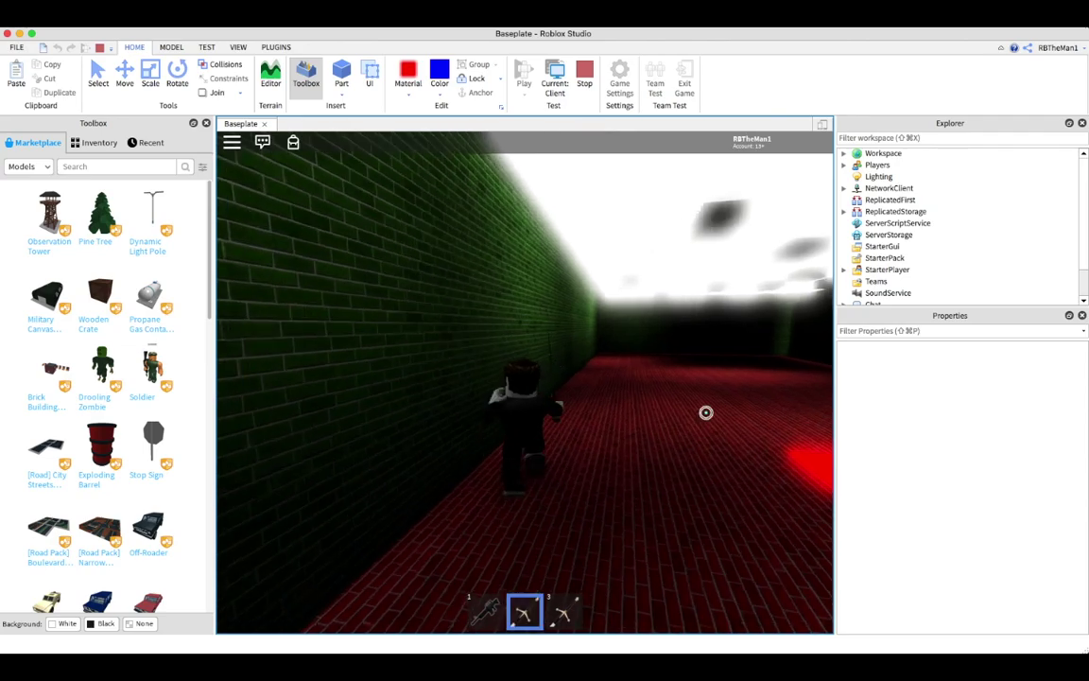
pyautogui.press('w')
pyautogui.press('2')
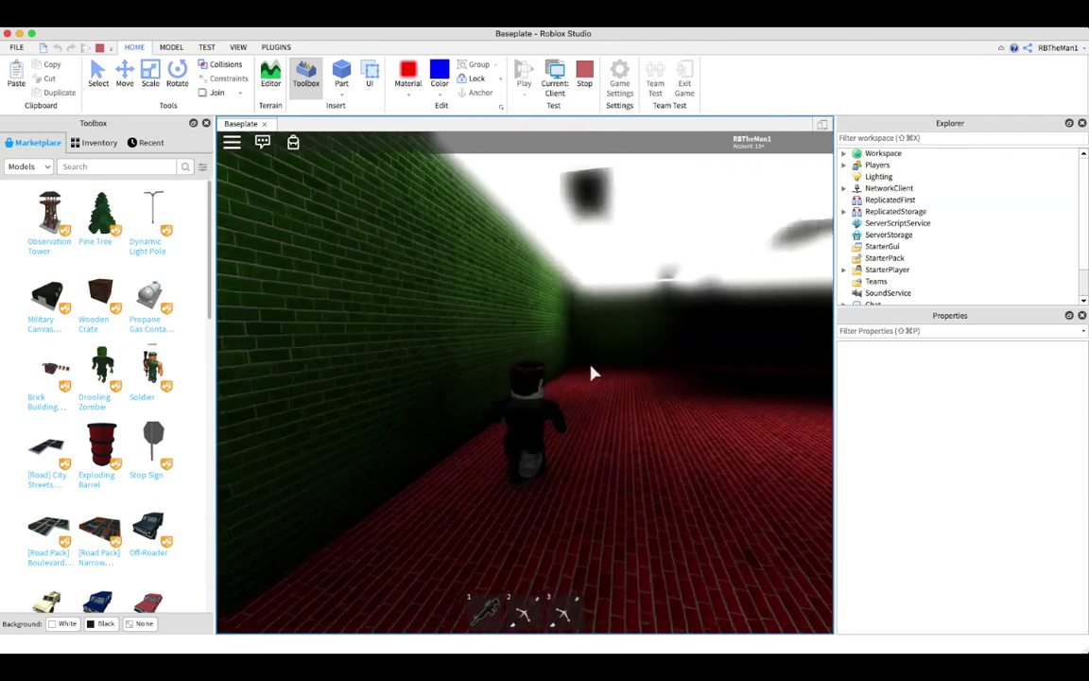
# Step: Inspect the spawn room in first and third person, walking past the glowing red patch on the floor
pyautogui.scroll(5, 592, 374)
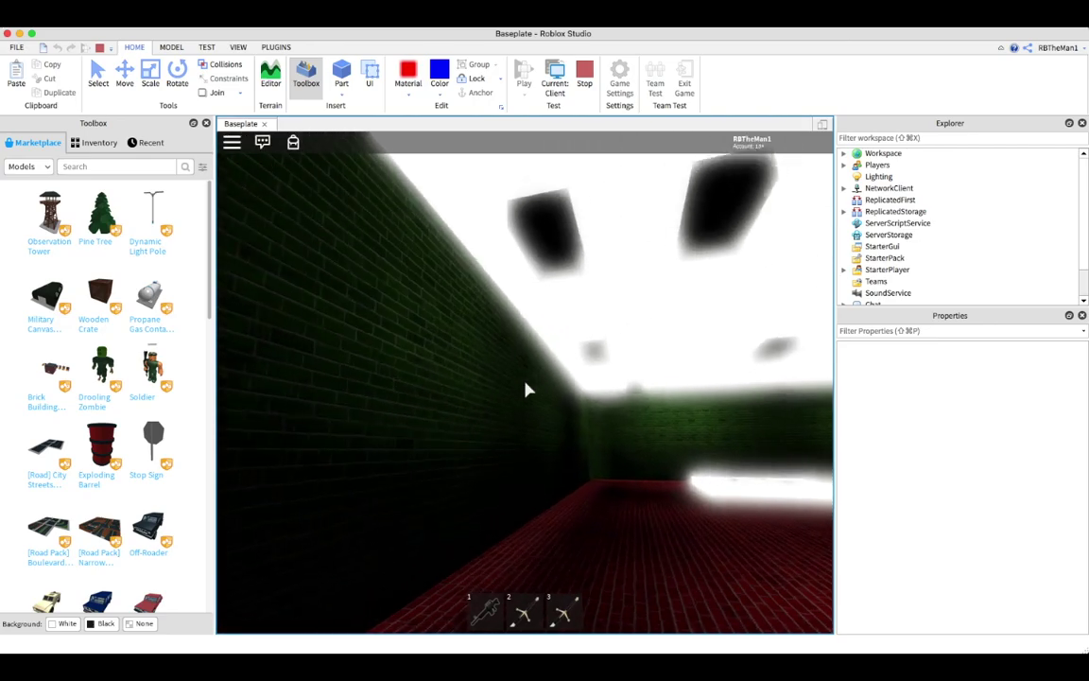
pyautogui.scroll(-5, 526, 389)
pyautogui.moveTo(545, 423); pyautogui.dragTo(536, 427, button='right')
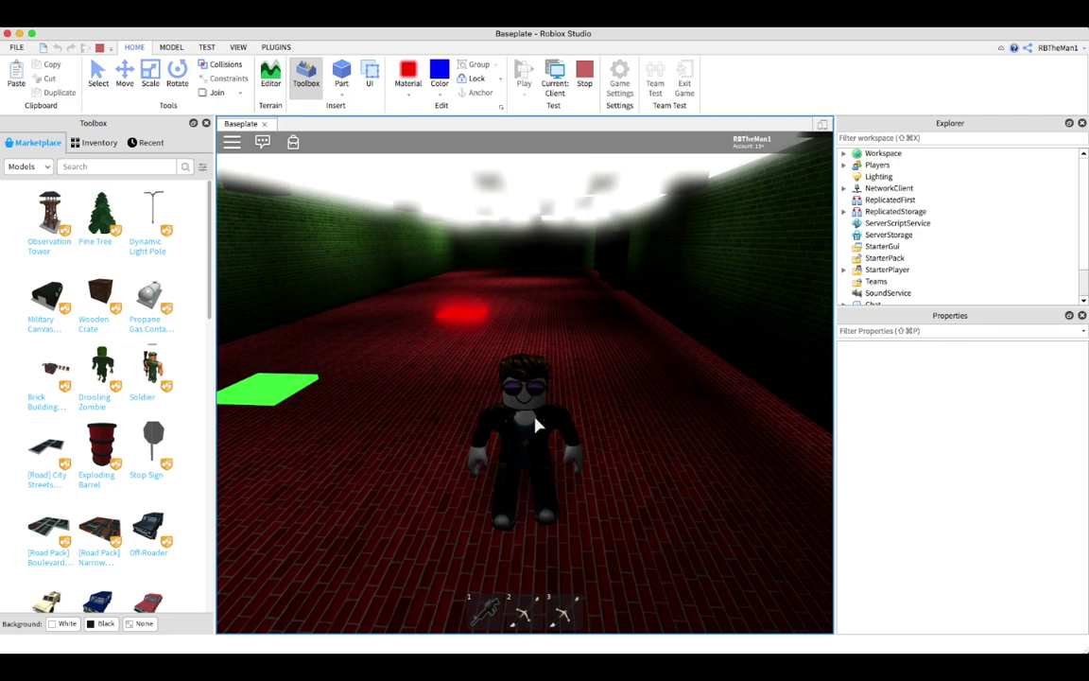
pyautogui.press('w')
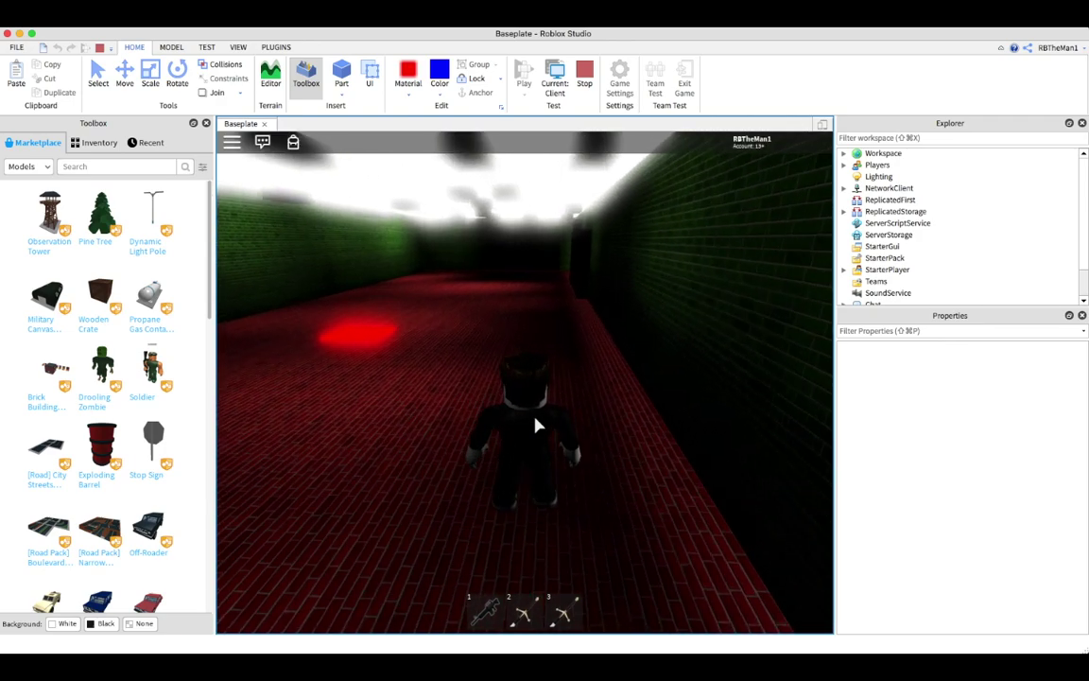
pyautogui.press('w')
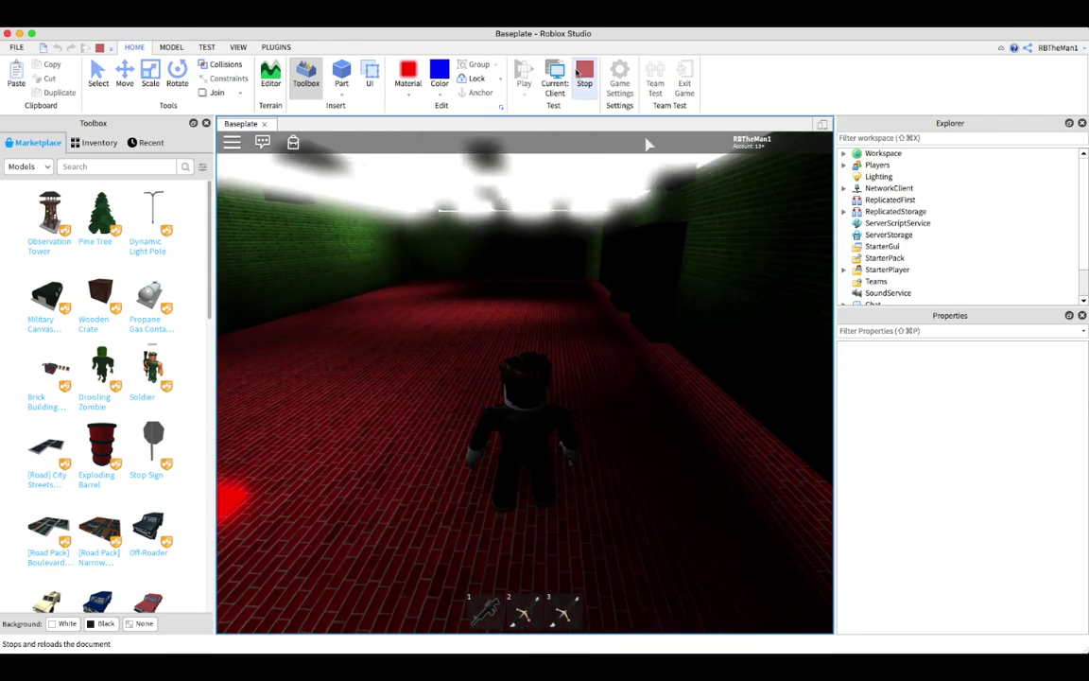
pyautogui.press('s')
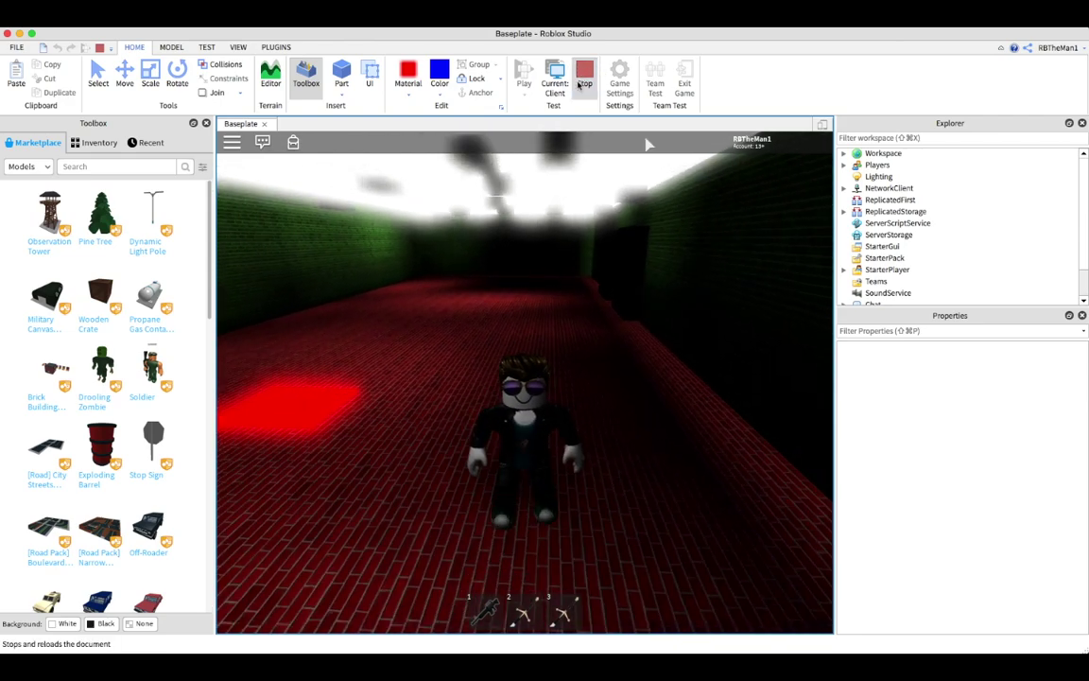